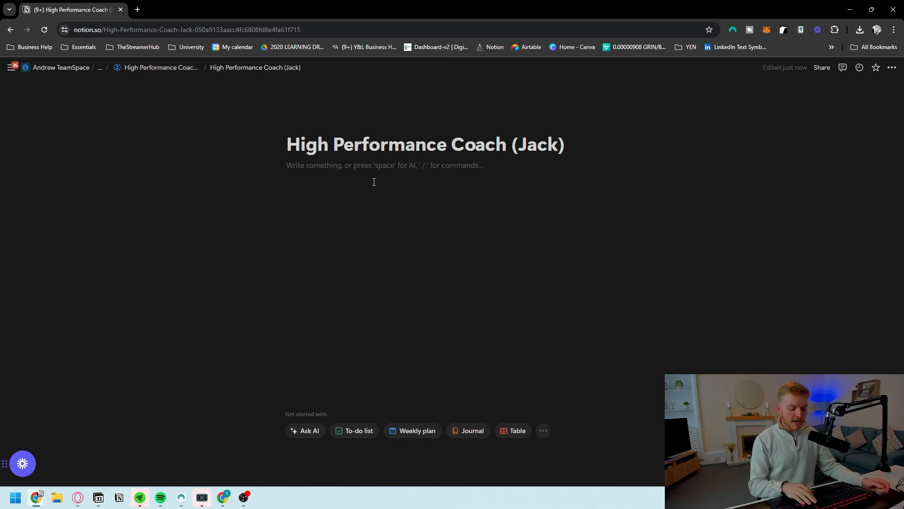
# Set the page to full width and switch the browser to full screen.
pyautogui.click(374, 181)
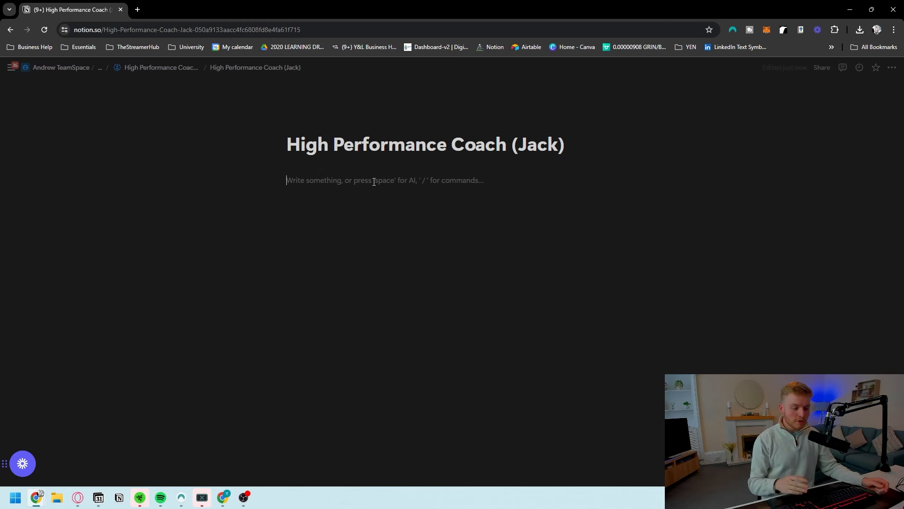
pyautogui.click(892, 68)
pyautogui.click(873, 135)
pyautogui.click(256, 197)
pyautogui.click(134, 176)
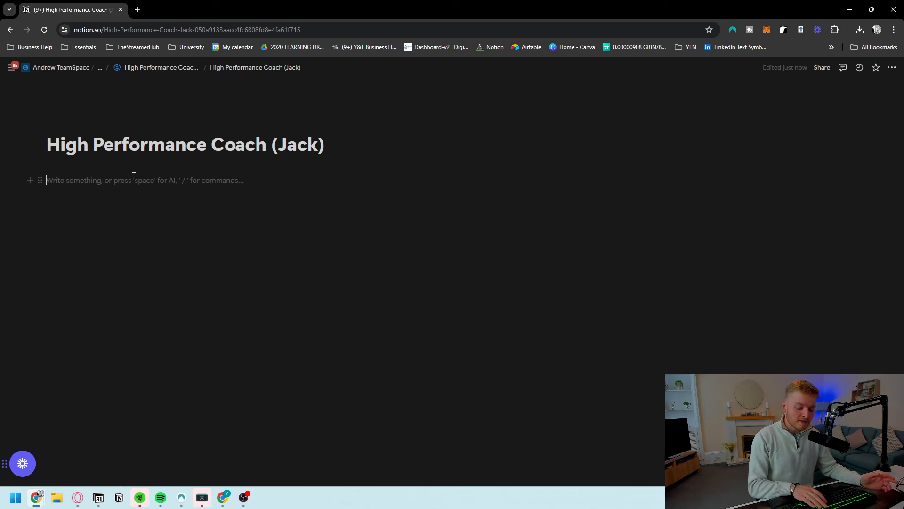
pyautogui.press('F11')
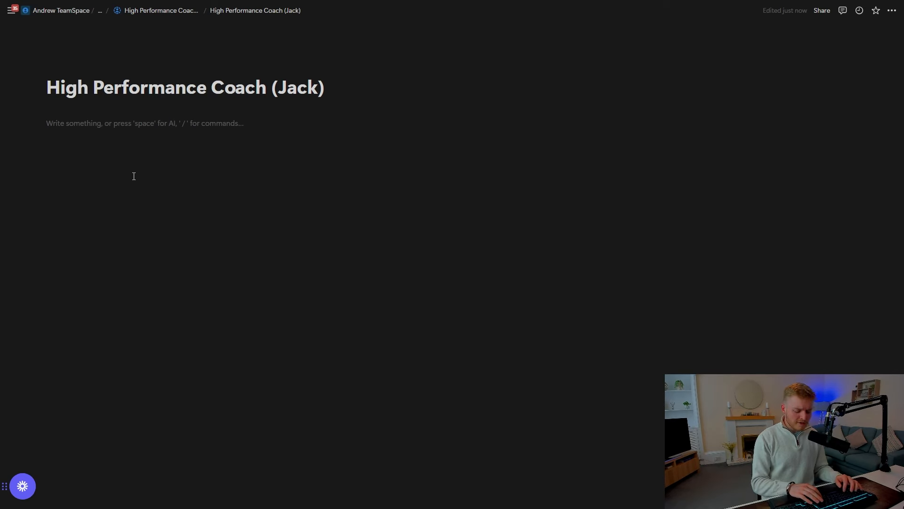
# Insert two callouts below the page title, place them side by side, and narrow the first column.
pyautogui.write('/ca')
pyautogui.press('Return')
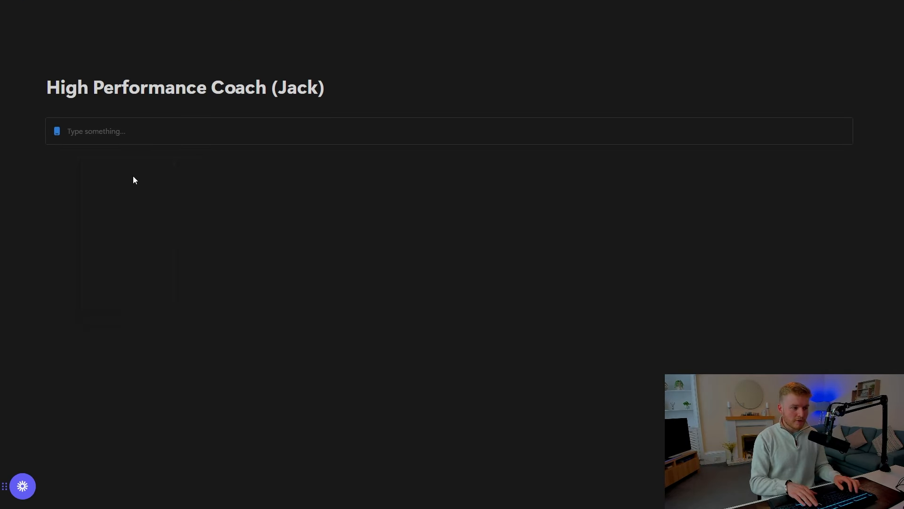
pyautogui.click(117, 178)
pyautogui.write('/call')
pyautogui.press('Return')
pyautogui.moveTo(40, 156); pyautogui.dragTo(862, 137)
pyautogui.moveTo(451, 146); pyautogui.dragTo(137, 137)
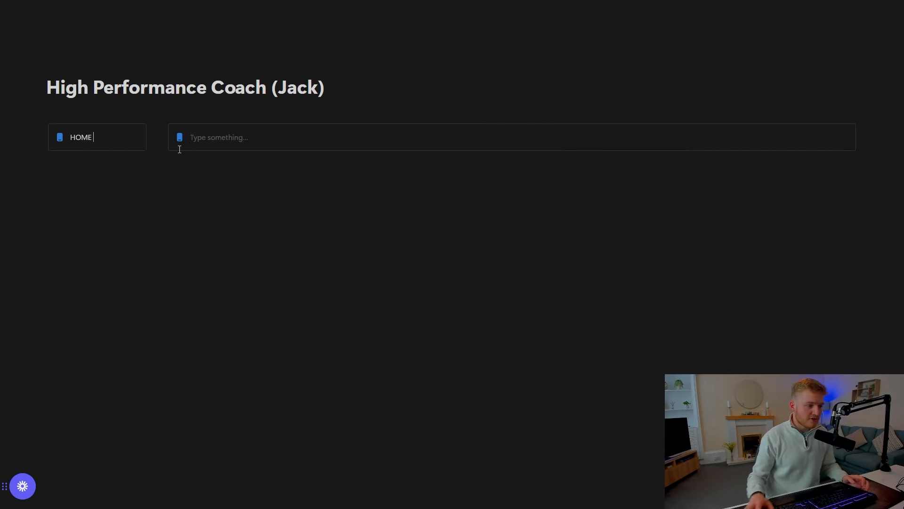
# Label the narrow callout HOME and the wide one OVERVIEW OF THE WEEK, with both labels in bold.
pyautogui.click(206, 145)
pyautogui.click(219, 140)
pyautogui.write('OVERVIEW OF THE WEEK')
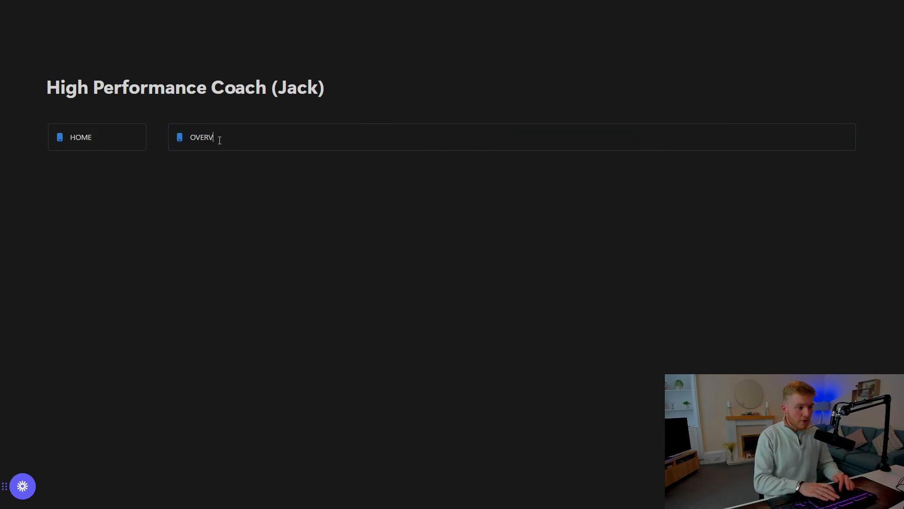
pyautogui.moveTo(276, 137); pyautogui.dragTo(125, 131)
pyautogui.doubleClick(89, 137)
pyautogui.hotkey('ctrl', 'b')
pyautogui.click(158, 205)
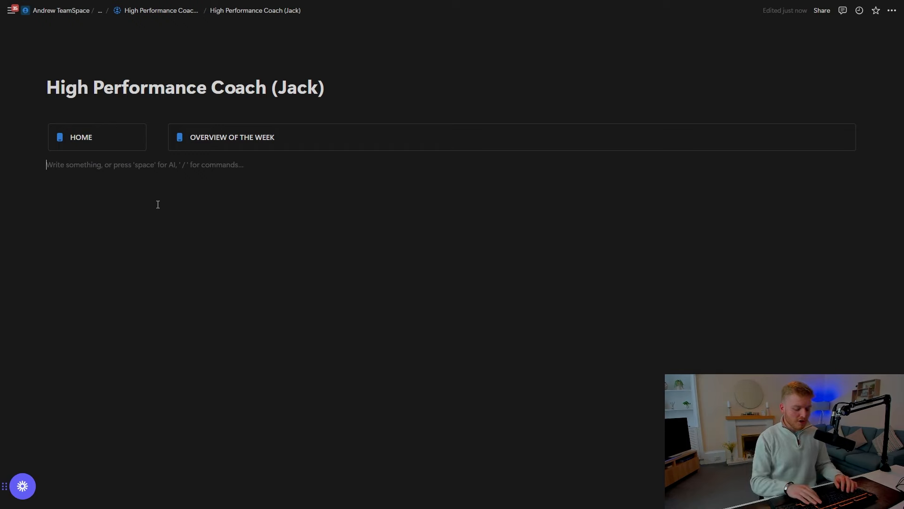
pyautogui.write('/CAL')
pyautogui.press('Return')
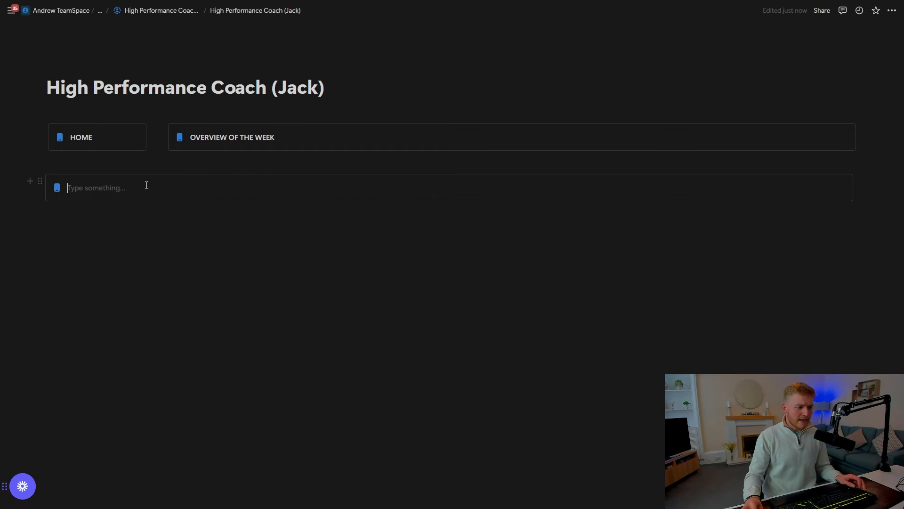
pyautogui.press('BackSpace')
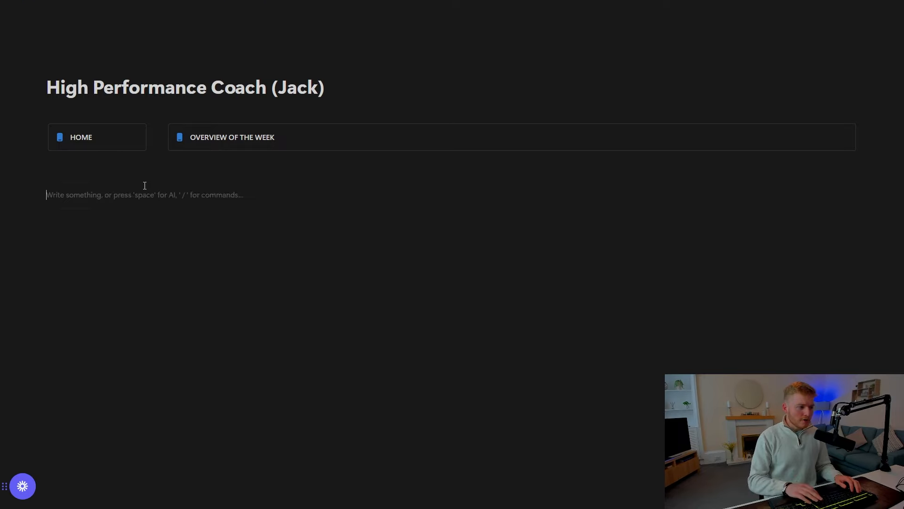
# Insert two inline databases below the HOME and OVERVIEW OF THE WEEK callouts.
pyautogui.write('/dat')
pyautogui.press('Return')
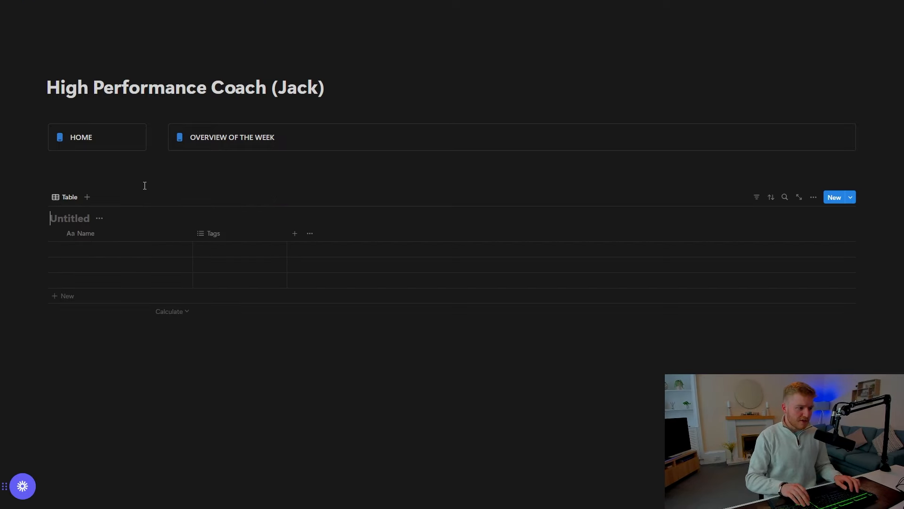
pyautogui.click(96, 331)
pyautogui.press('Return')
pyautogui.write('/data')
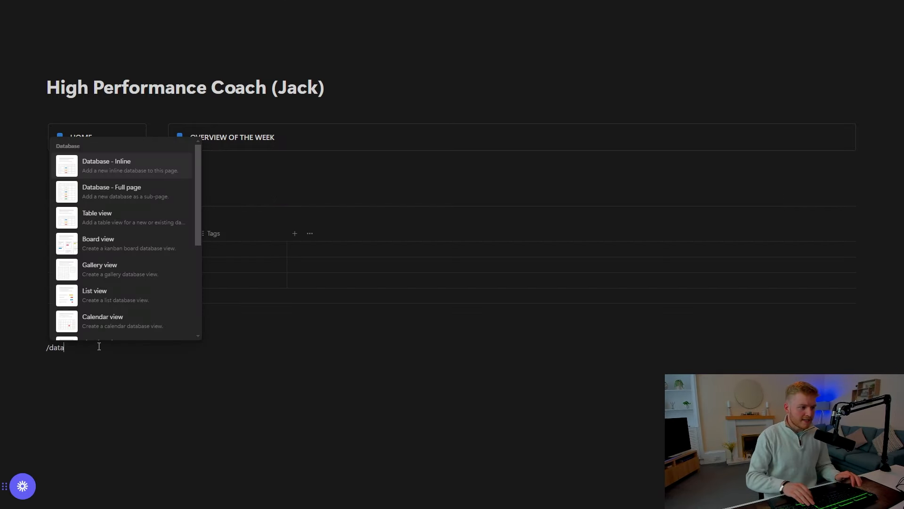
pyautogui.press('Return')
# Move one database into each of the HOME and OVERVIEW OF THE WEEK callouts, and widen the HOME column.
pyautogui.moveTo(37, 353); pyautogui.dragTo(69, 146)
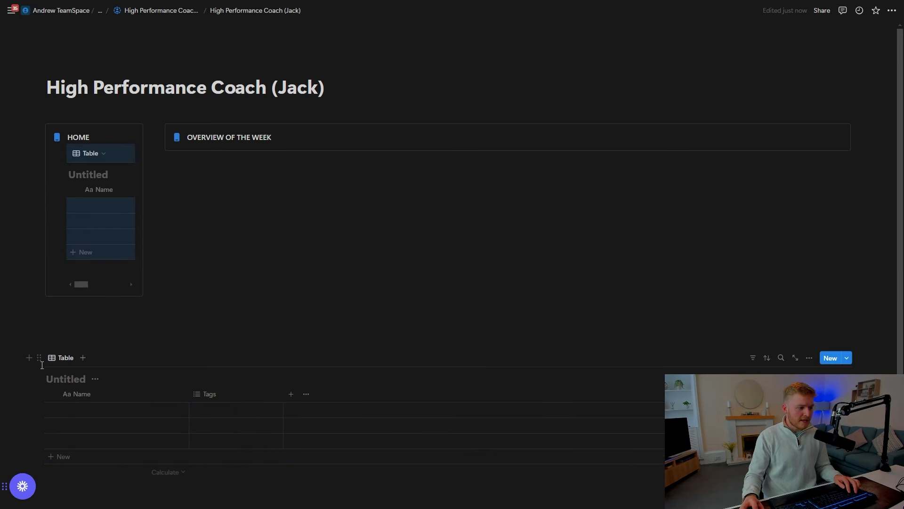
pyautogui.moveTo(40, 357); pyautogui.dragTo(234, 147)
pyautogui.moveTo(151, 178); pyautogui.dragTo(353, 177)
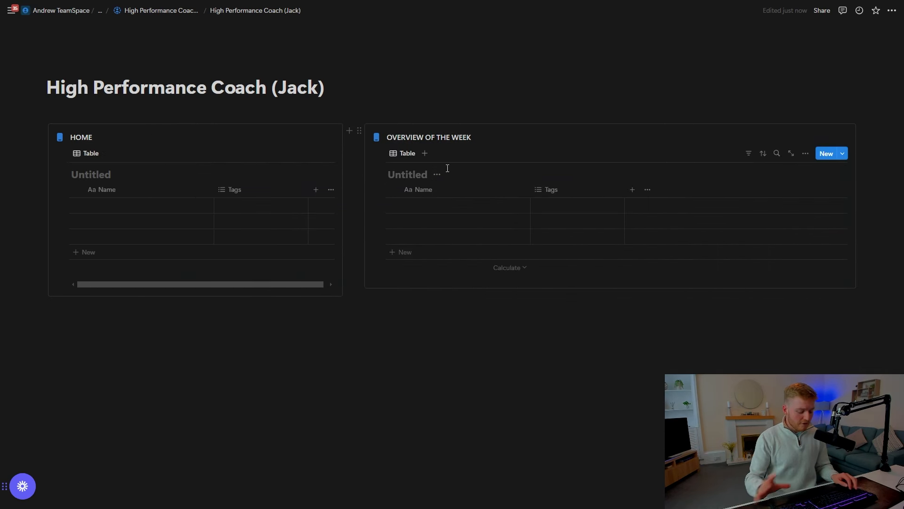
# Undo the column resizing, the database moves and the insertion of both databases.
pyautogui.hotkey('ctrl', 'z')
pyautogui.hotkey('ctrl', 'z')
pyautogui.hotkey('ctrl', 'z')
pyautogui.hotkey('ctrl', 'z')
pyautogui.hotkey('ctrl', 'z')
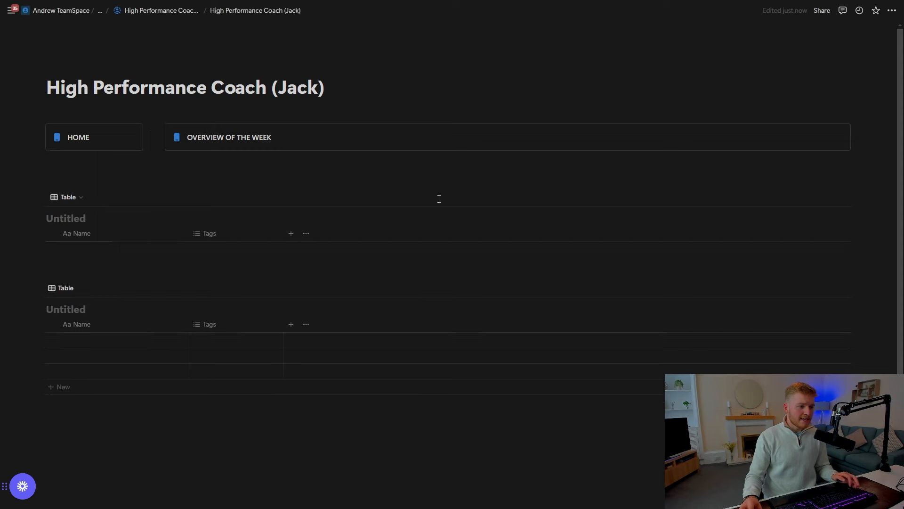
pyautogui.hotkey('ctrl', 'z')
pyautogui.hotkey('ctrl', 'z')
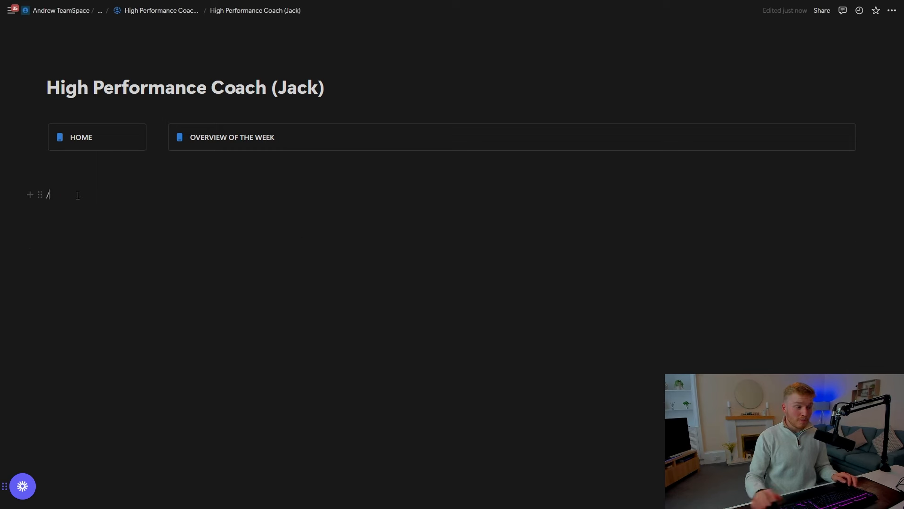
pyautogui.hotkey('ctrl', 'z')
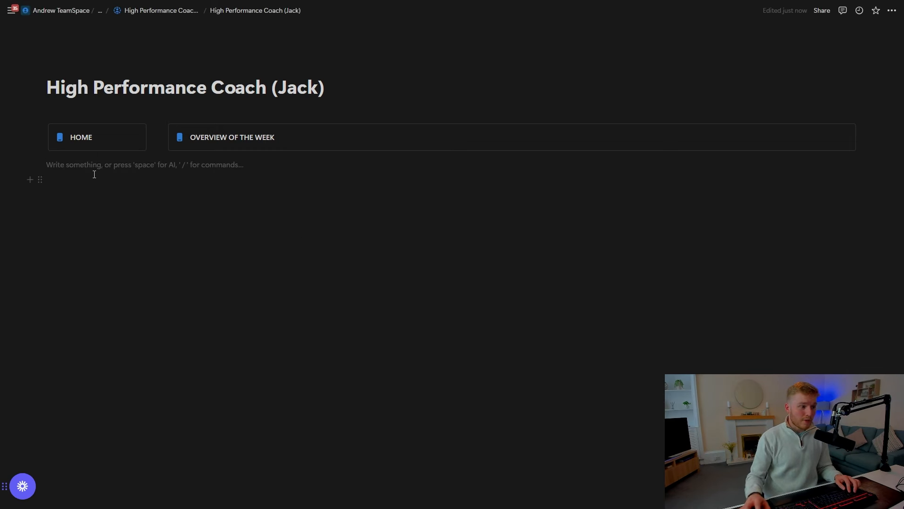
pyautogui.click(101, 140)
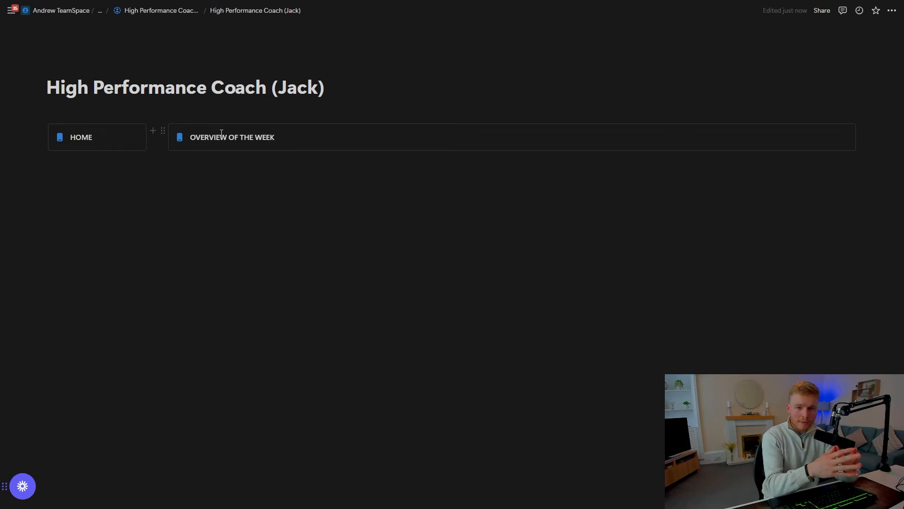
# Insert a callout directly below the page title and label it GOOGLE DRIVE.
pyautogui.click(341, 94)
pyautogui.press('Return')
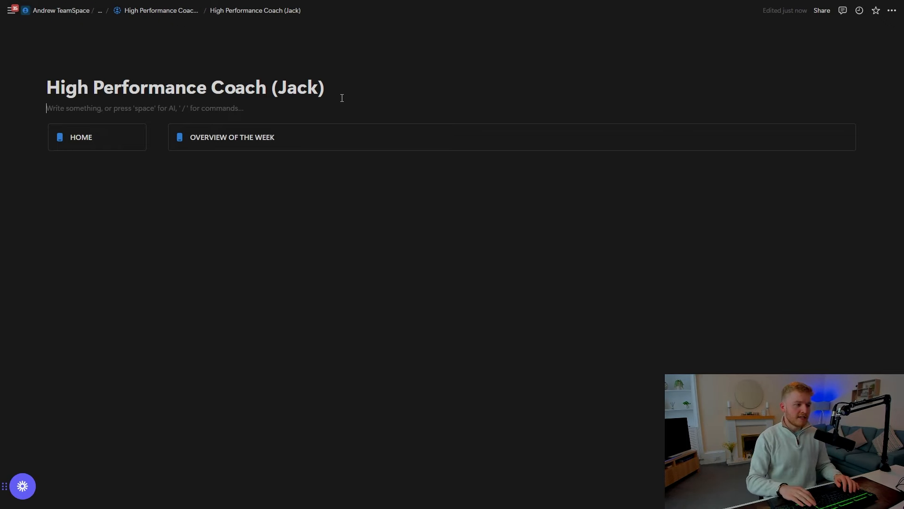
pyautogui.write('/cal')
pyautogui.press('Return')
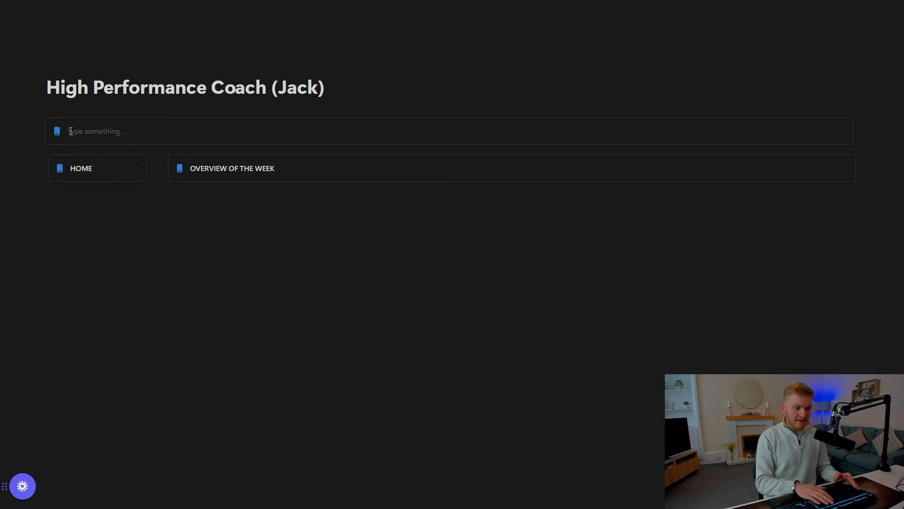
pyautogui.write('GOOGLE DRIVE')
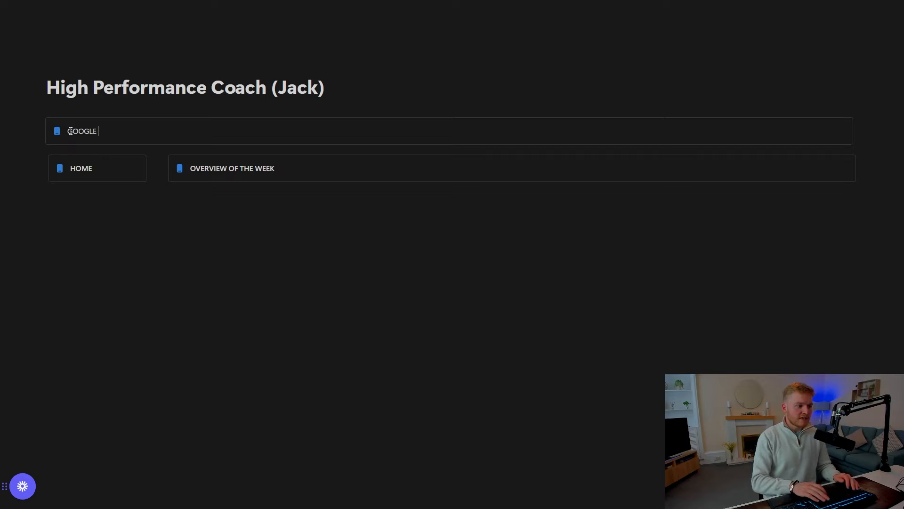
# Duplicate the GOOGLE DRIVE callout and relabel the copy LINKEDIN.
pyautogui.click(42, 124)
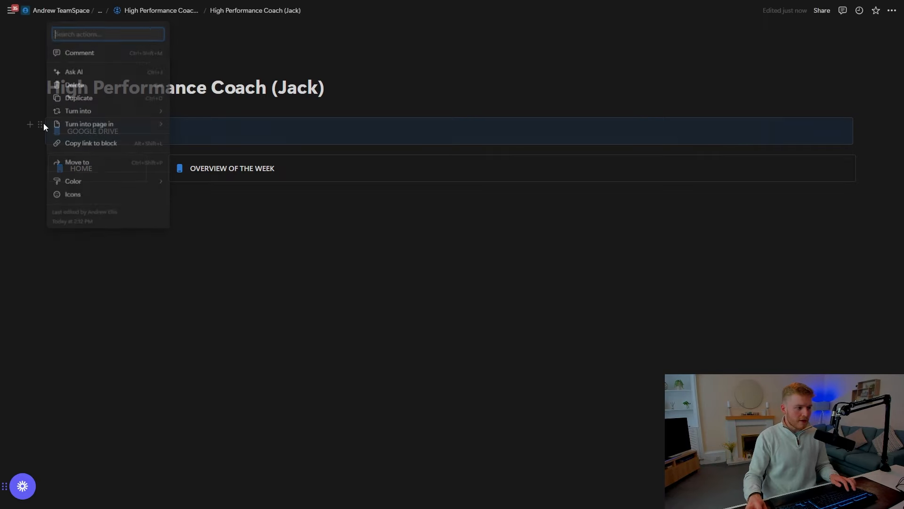
pyautogui.click(79, 98)
pyautogui.click(98, 162)
pyautogui.hotkey('ctrl', 'a')
pyautogui.write('LINKEDIN')
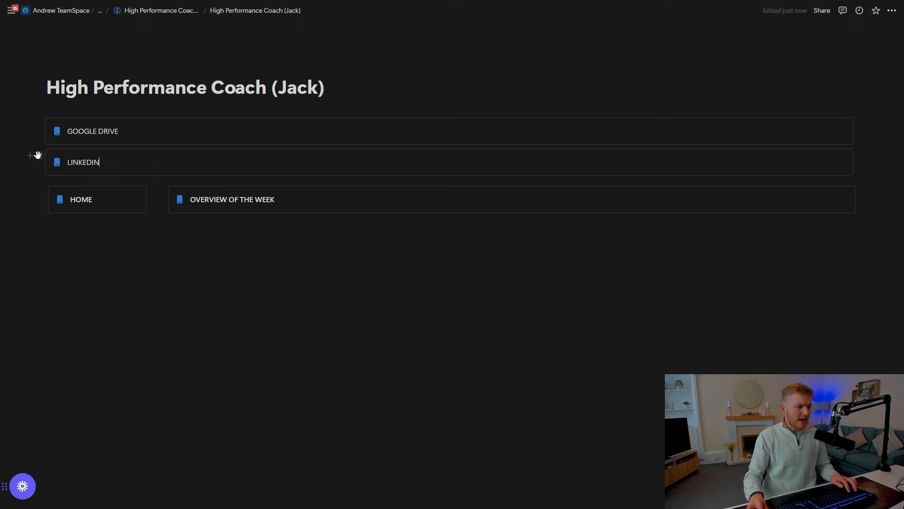
# Duplicate the LINKEDIN callout, relabel the copy INSTAGRAM, and arrange the three link callouts side by side in one row.
pyautogui.click(39, 156)
pyautogui.click(77, 125)
pyautogui.hotkey('ctrl', 'a')
pyautogui.write('INSTAGRAM')
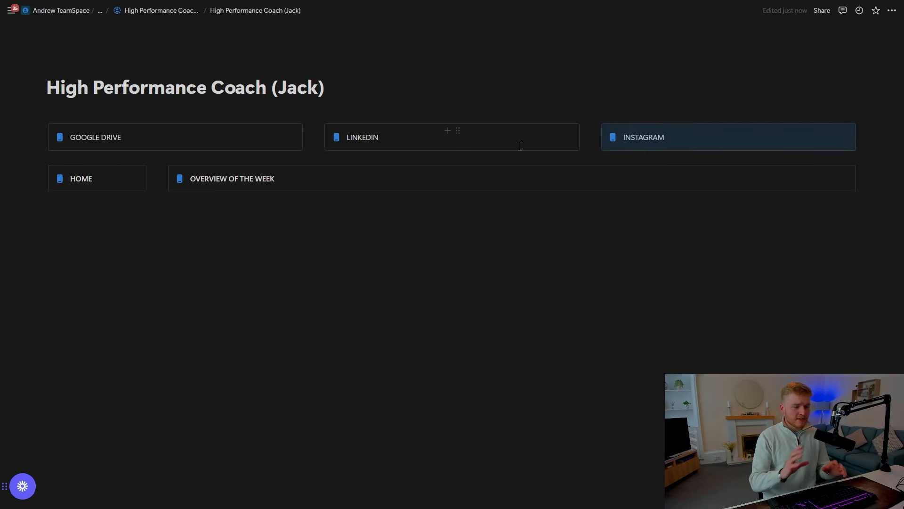
# Make the GOOGLE DRIVE, LINKEDIN and INSTAGRAM labels bold.
pyautogui.doubleClick(111, 135)
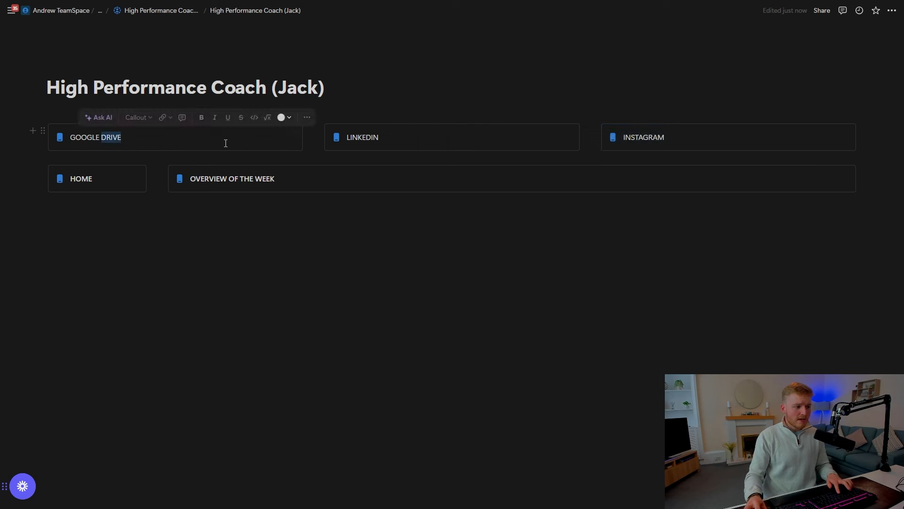
pyautogui.tripleClick(81, 142)
pyautogui.hotkey('ctrl', 'b')
pyautogui.doubleClick(356, 137)
pyautogui.hotkey('ctrl', 'b')
pyautogui.doubleClick(634, 138)
pyautogui.hotkey('ctrl', 'b')
# Replace the icons of the three upper callouts with uploaded Google Drive, LinkedIn and Instagram logos.
pyautogui.click(60, 138)
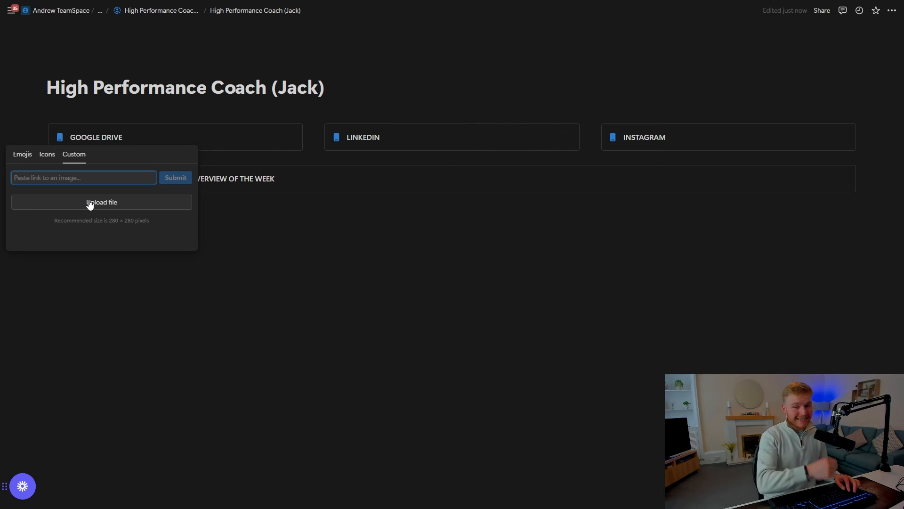
pyautogui.click(90, 203)
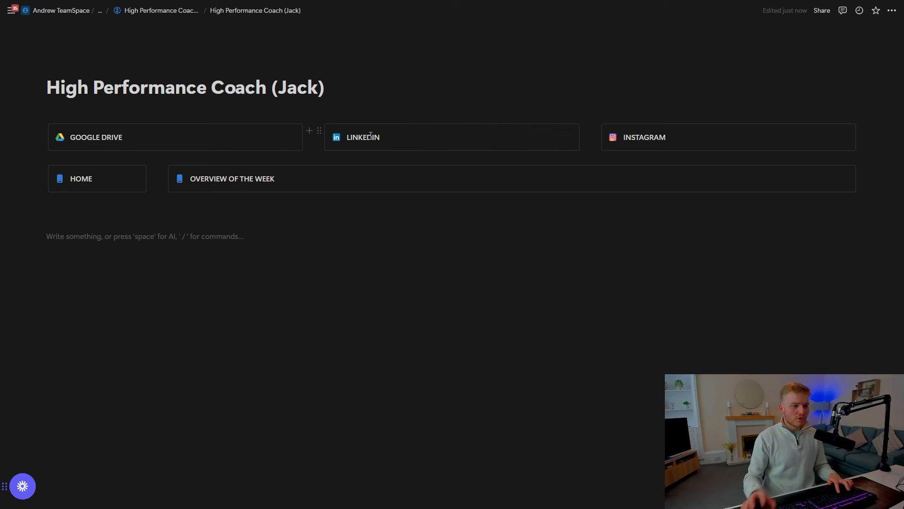
# Open the link options for the LINKEDIN label and dismiss them without adding a link.
pyautogui.doubleClick(371, 136)
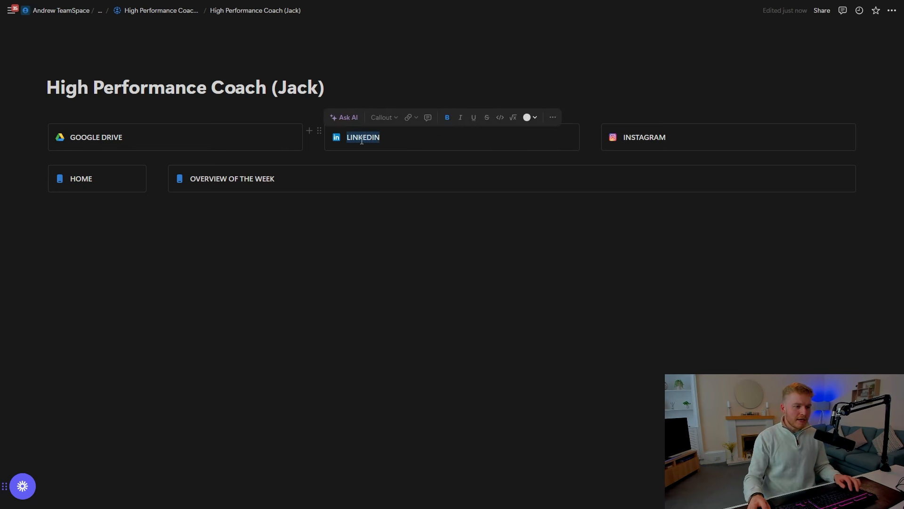
pyautogui.click(416, 121)
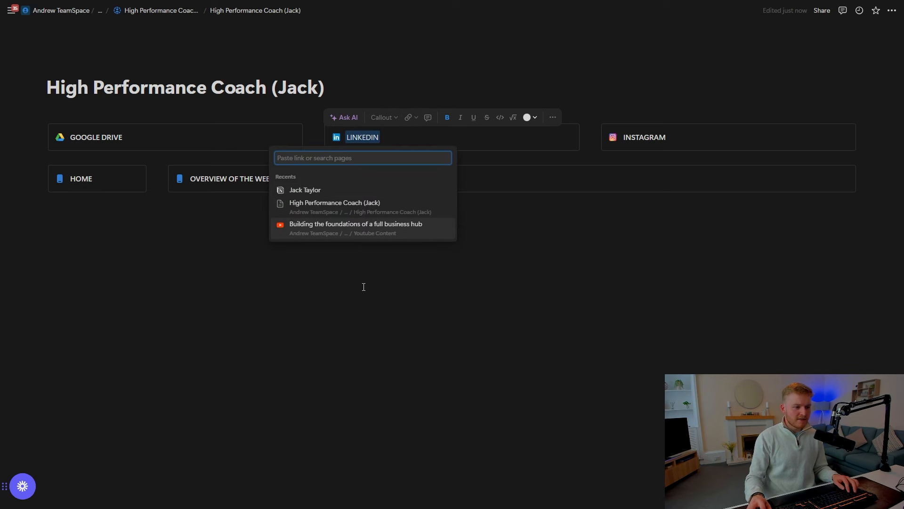
pyautogui.press('Escape')
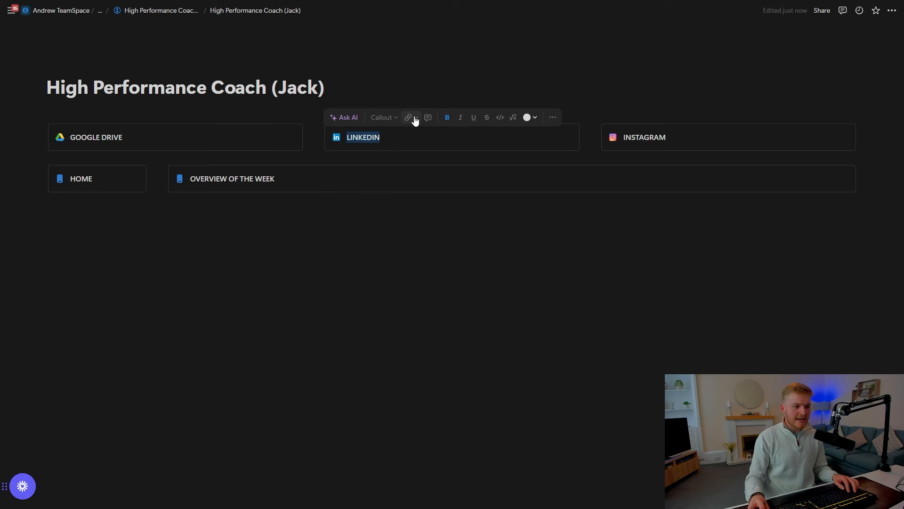
pyautogui.click(362, 193)
pyautogui.tripleClick(107, 141)
pyautogui.tripleClick(643, 139)
pyautogui.click(528, 203)
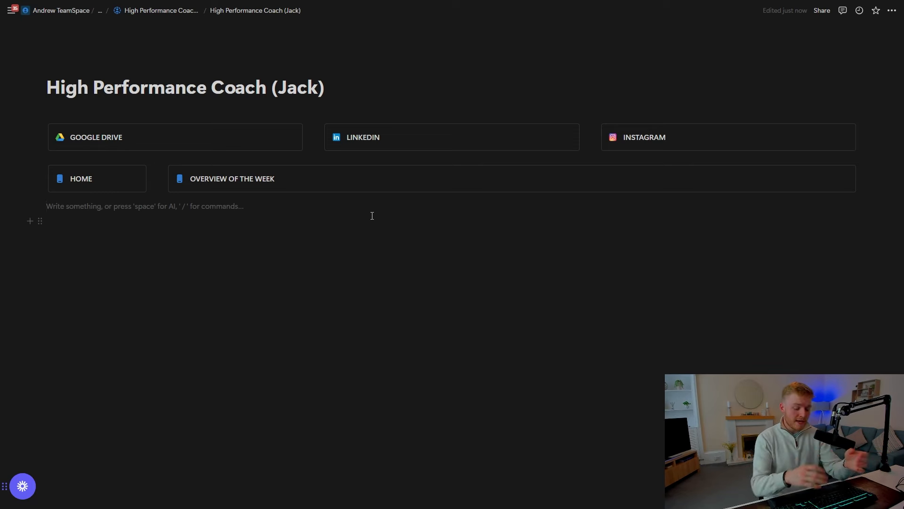
pyautogui.write('/GOOGK')
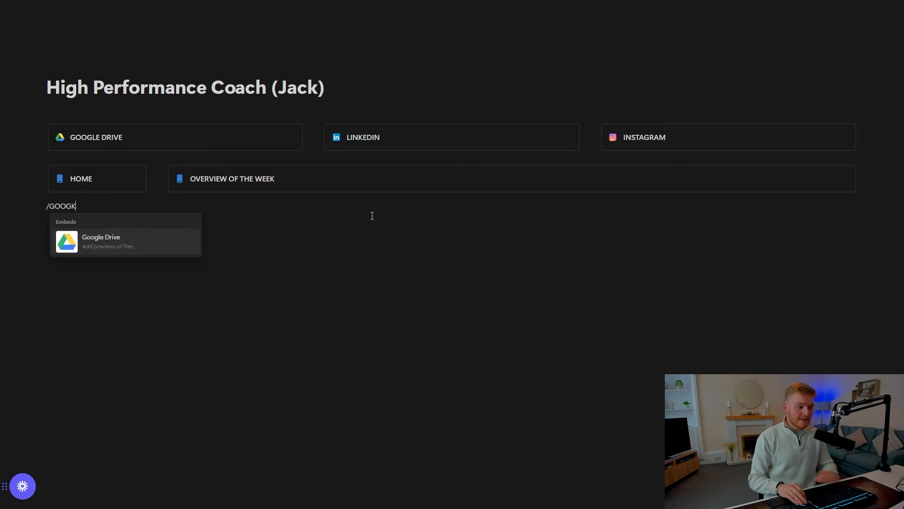
pyautogui.click(245, 235)
pyautogui.tripleClick(86, 207)
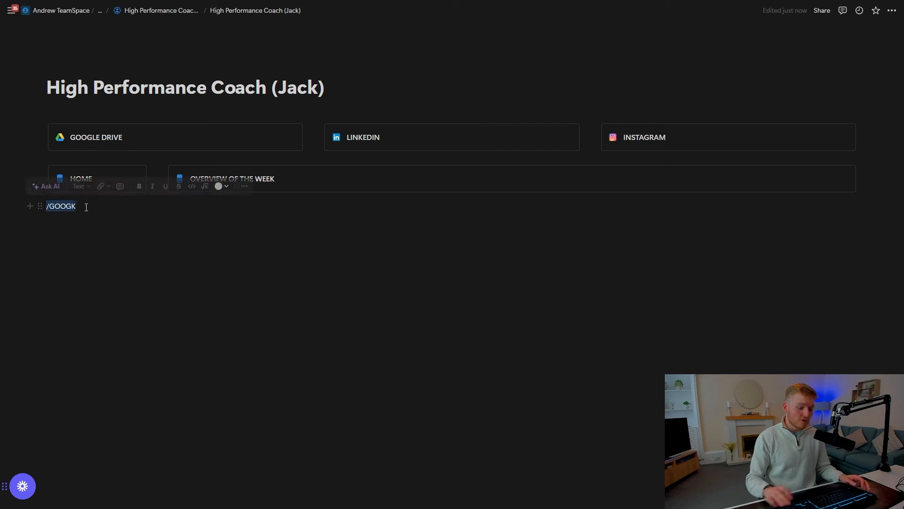
pyautogui.press('BackSpace')
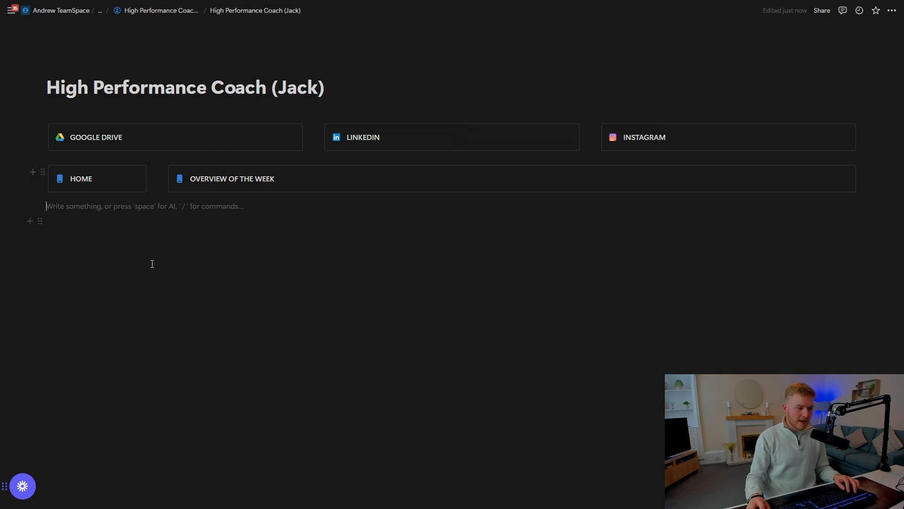
# Insert a button block and move it between the logo callout row and the HOME row.
pyautogui.write('/BUT')
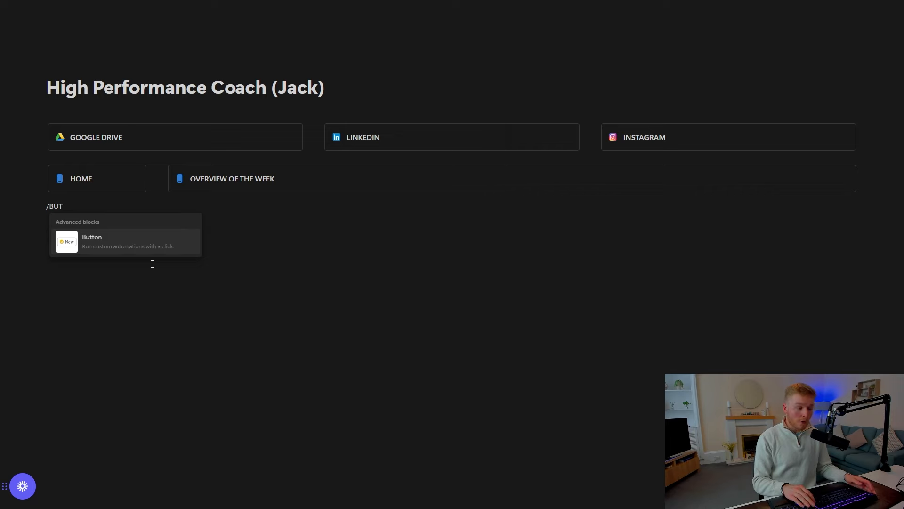
pyautogui.press('Return')
pyautogui.moveTo(39, 204); pyautogui.dragTo(61, 158)
pyautogui.click(460, 322)
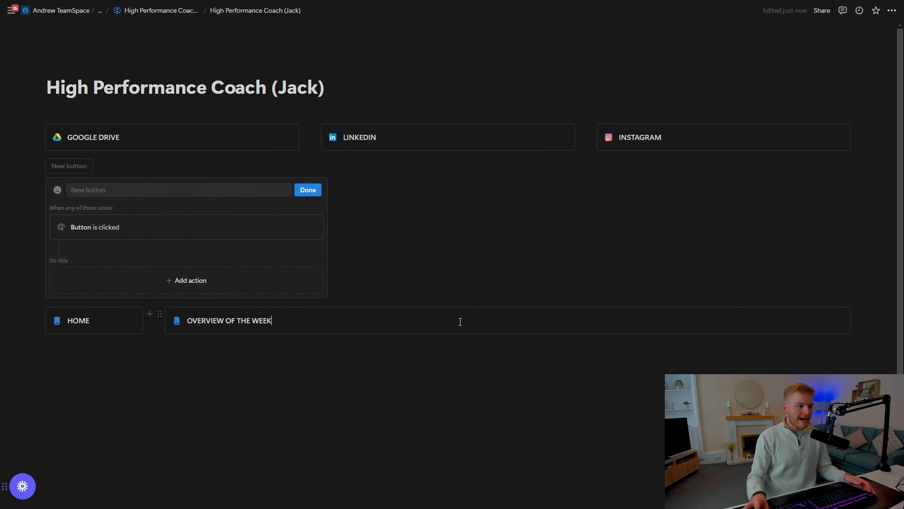
# Duplicate the new button three times and arrange all four buttons side by side in one row under the logo callouts.
pyautogui.click(315, 193)
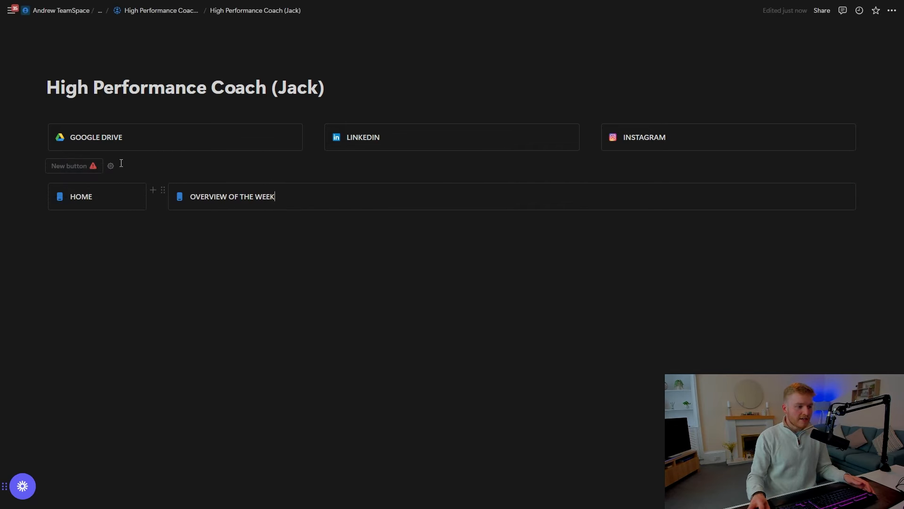
pyautogui.click(40, 166)
pyautogui.hotkey('ctrl', 'd')
pyautogui.click(136, 256)
pyautogui.moveTo(39, 184); pyautogui.dragTo(864, 167)
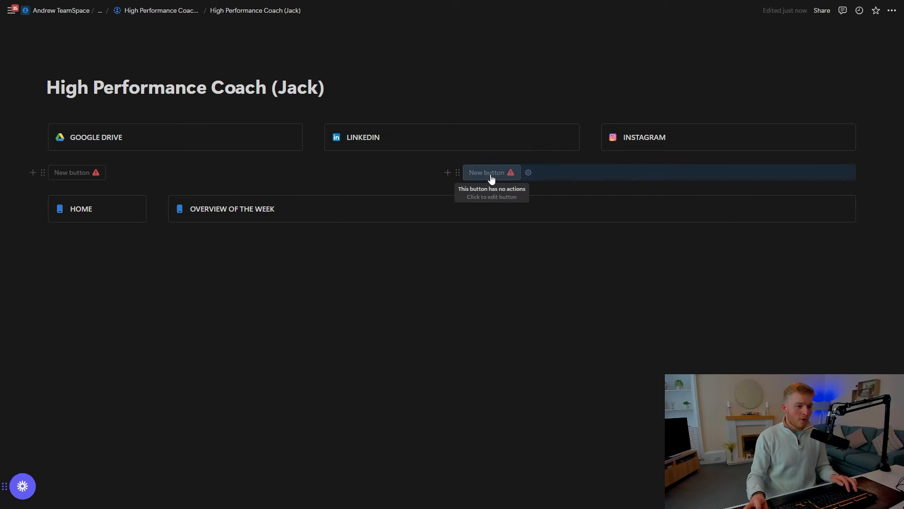
pyautogui.click(456, 171)
pyautogui.hotkey('ctrl', 'd')
pyautogui.moveTo(458, 189); pyautogui.dragTo(861, 172)
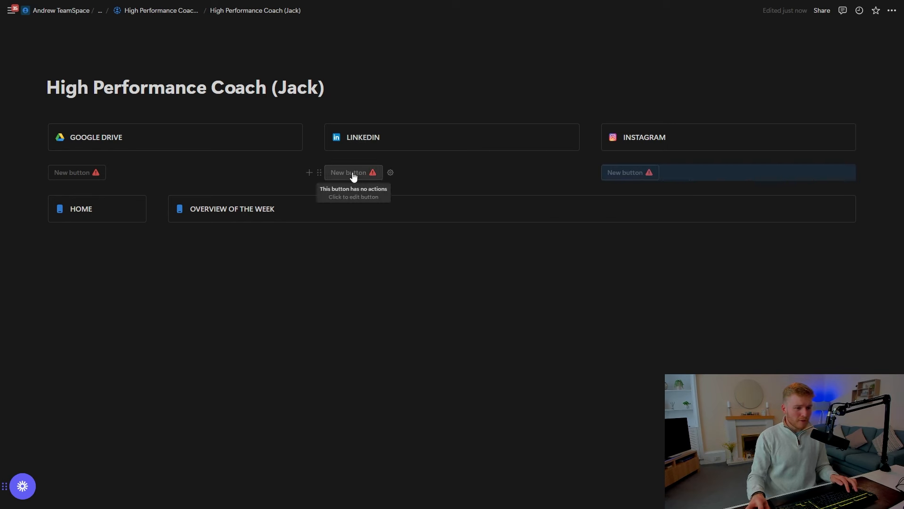
pyautogui.click(317, 173)
pyautogui.hotkey('ctrl', 'd')
pyautogui.moveTo(317, 190); pyautogui.dragTo(858, 172)
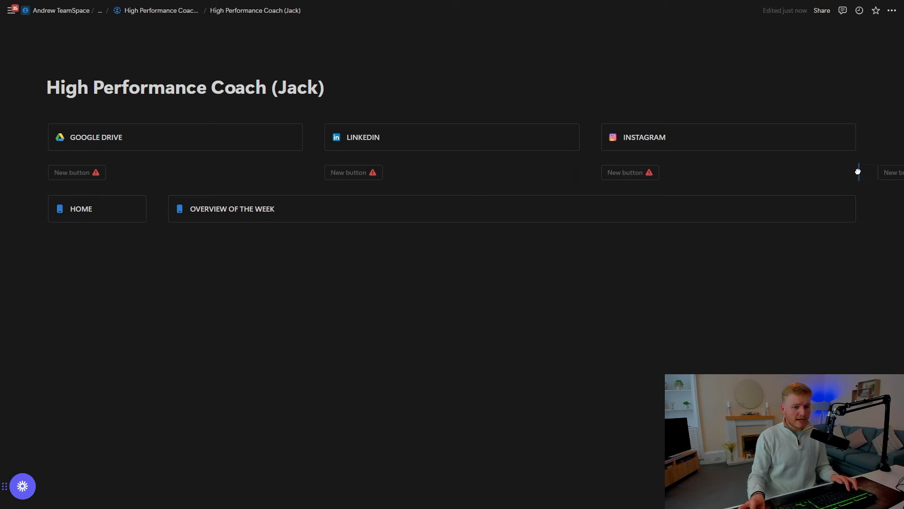
# Name the first button in the row New Task and the second one New Client Call.
pyautogui.click(105, 173)
pyautogui.click(114, 196)
pyautogui.write('New Task')
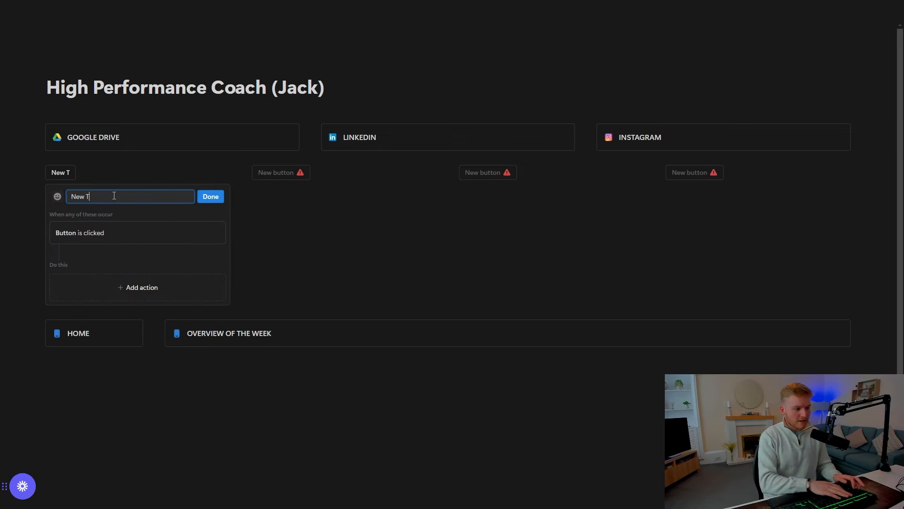
pyautogui.click(221, 198)
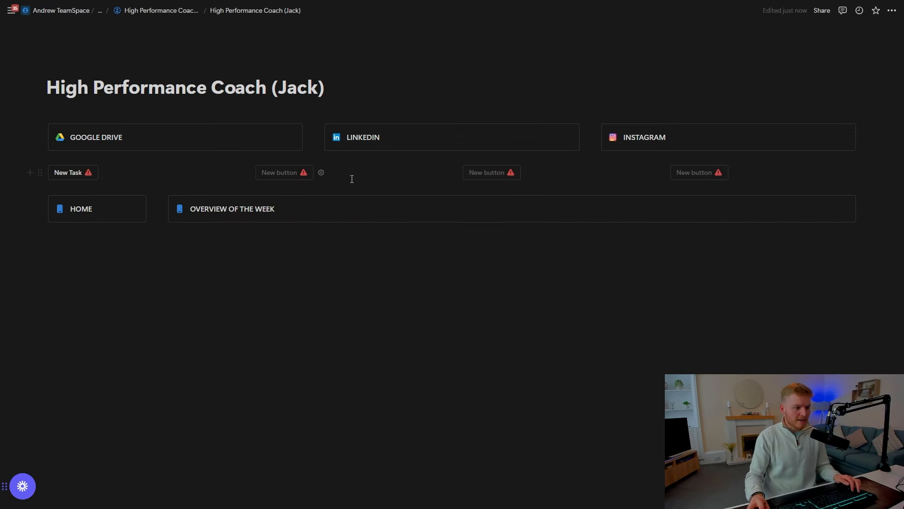
pyautogui.click(321, 173)
pyautogui.write('N')
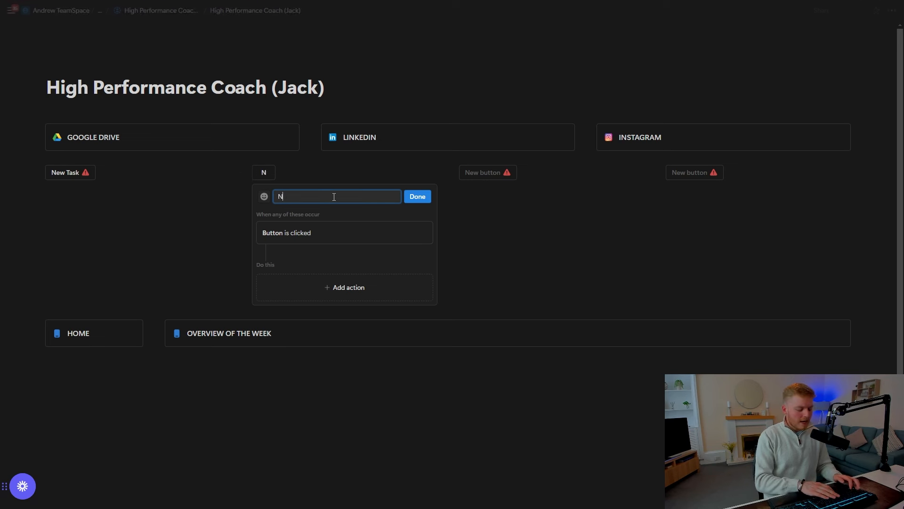
pyautogui.write('ew Client Call')
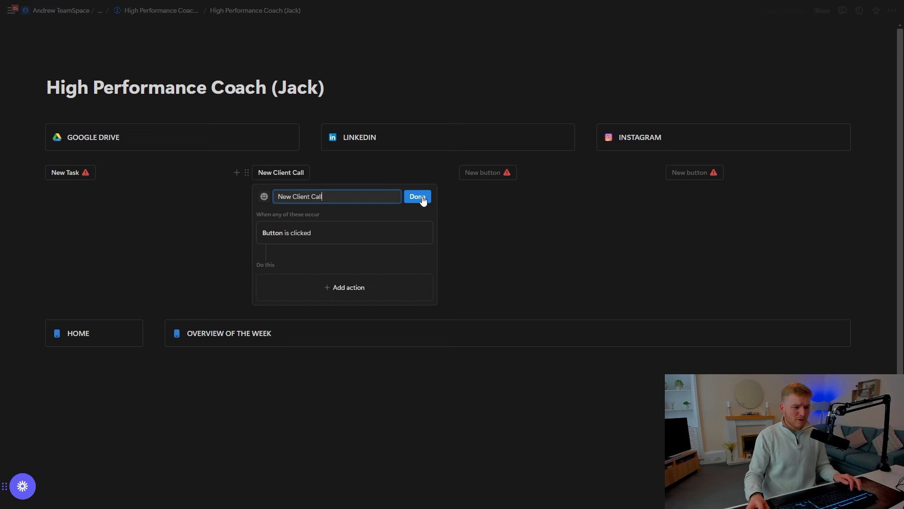
pyautogui.click(417, 197)
# Name the third button in the row New SOP and the fourth one New Project.
pyautogui.click(528, 174)
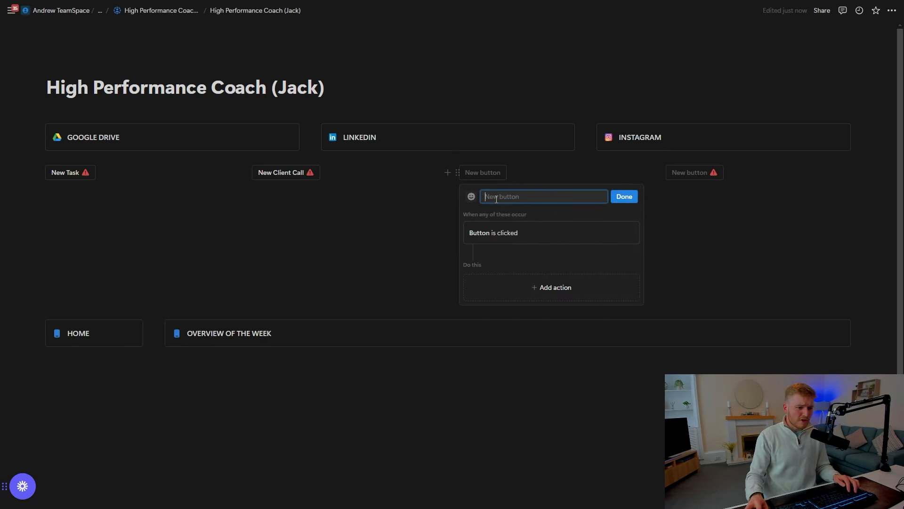
pyautogui.write('New SOP')
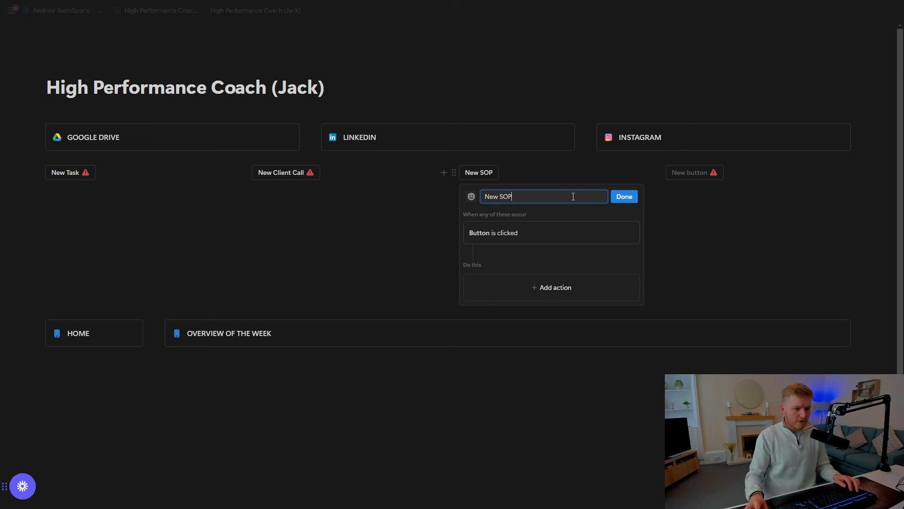
pyautogui.click(631, 198)
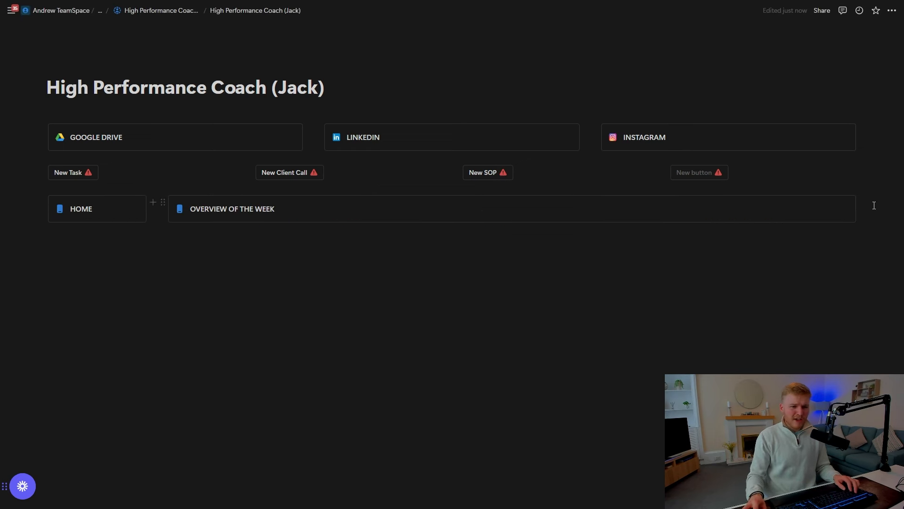
pyautogui.click(718, 172)
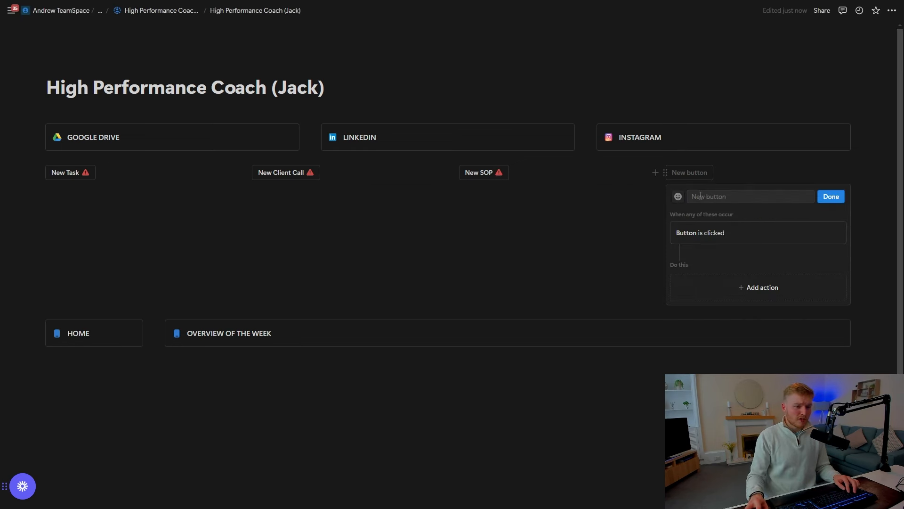
pyautogui.click(701, 195)
pyautogui.write('New Project')
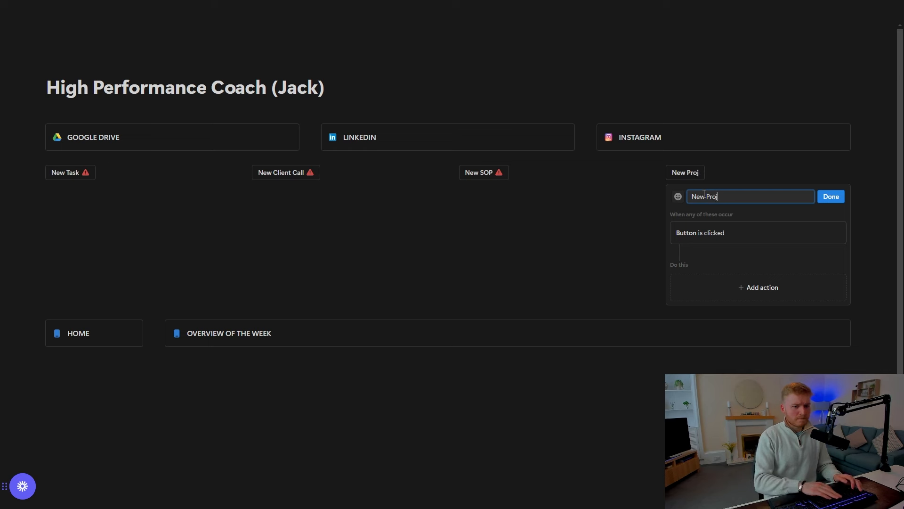
pyautogui.click(831, 197)
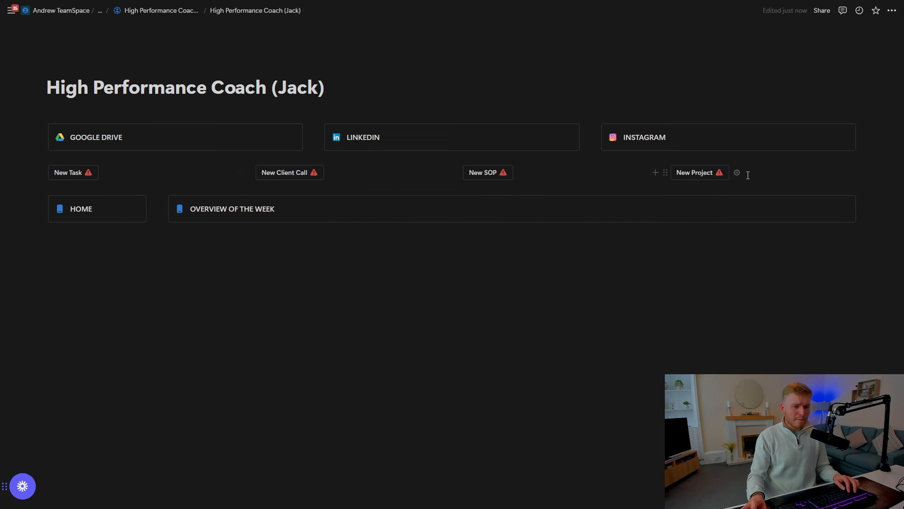
# Add a Show confirmation action to the New Project button, run the button, and cancel its confirmation.
pyautogui.click(737, 173)
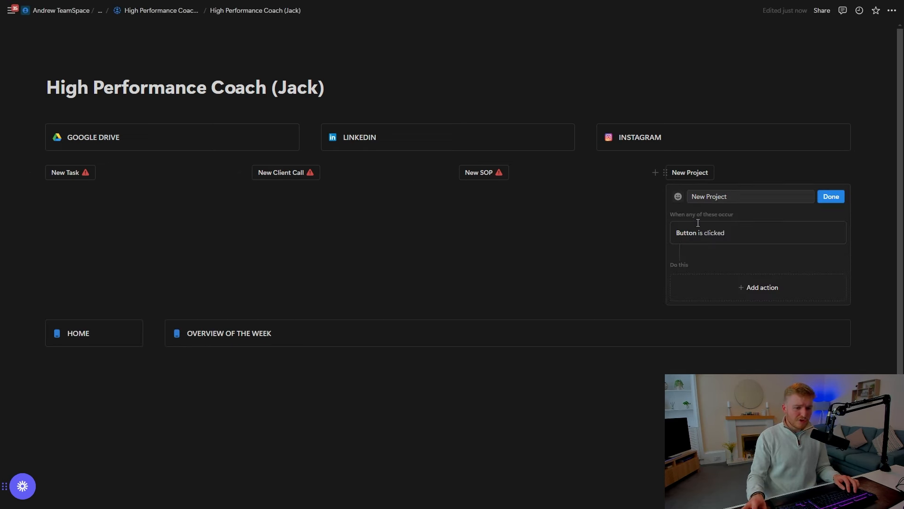
pyautogui.click(747, 287)
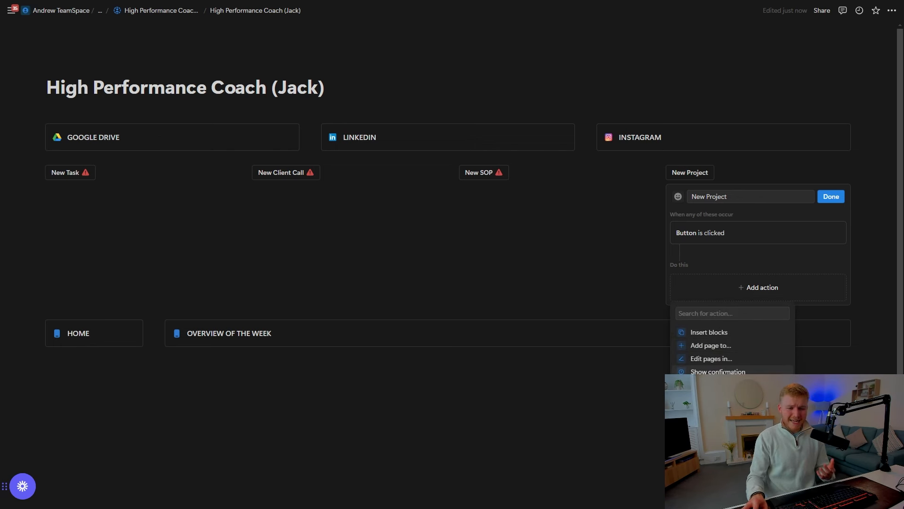
pyautogui.click(718, 372)
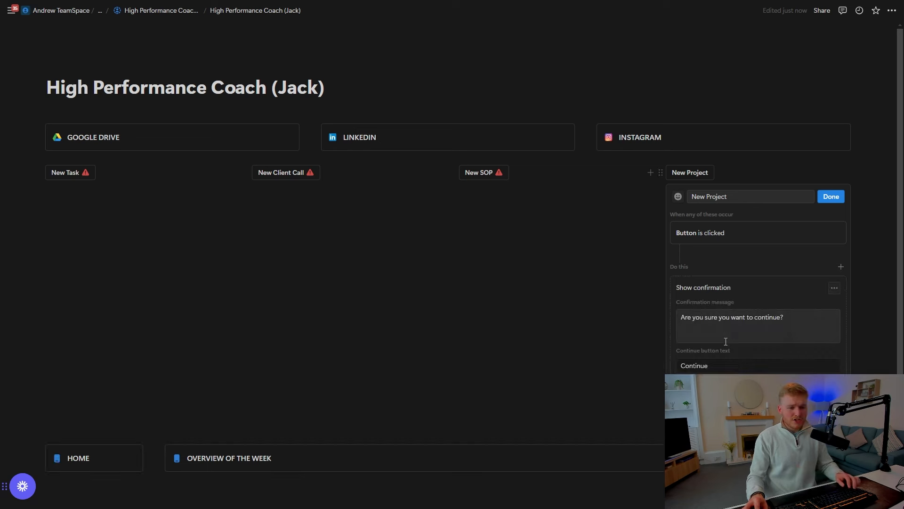
pyautogui.click(772, 316)
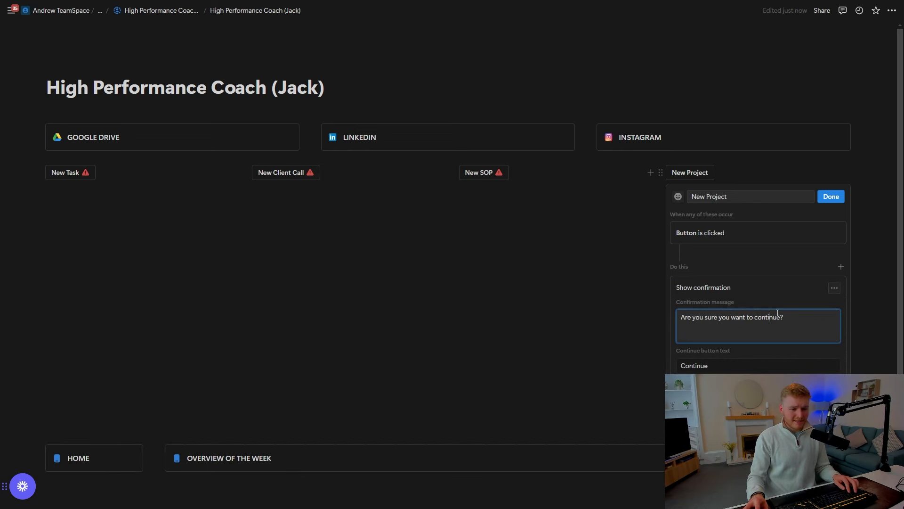
pyautogui.click(833, 199)
pyautogui.click(690, 173)
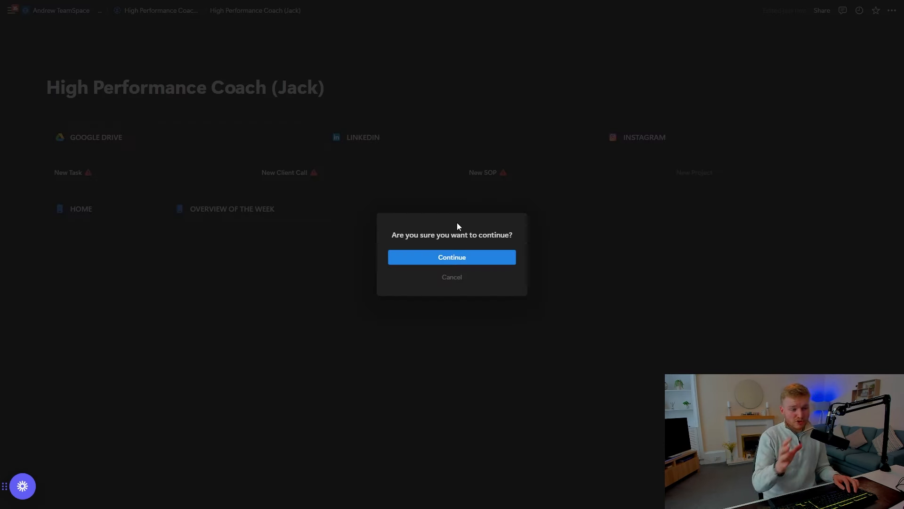
pyautogui.click(461, 279)
# Delete the Show confirmation action from the New Project button and finish editing it.
pyautogui.click(727, 173)
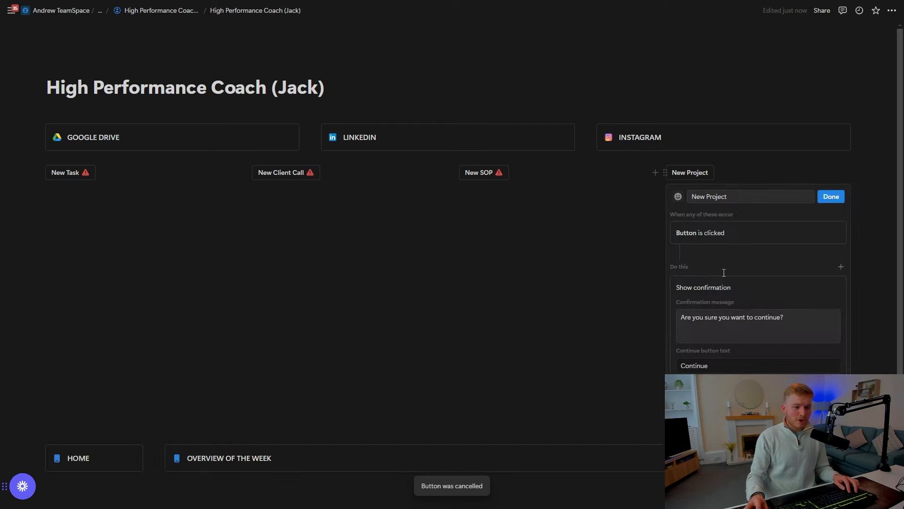
pyautogui.click(835, 288)
pyautogui.click(811, 368)
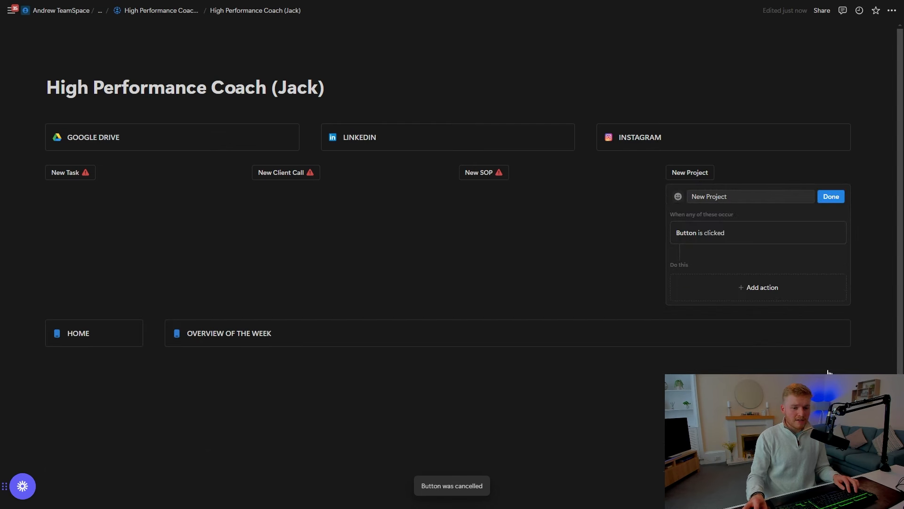
pyautogui.click(832, 196)
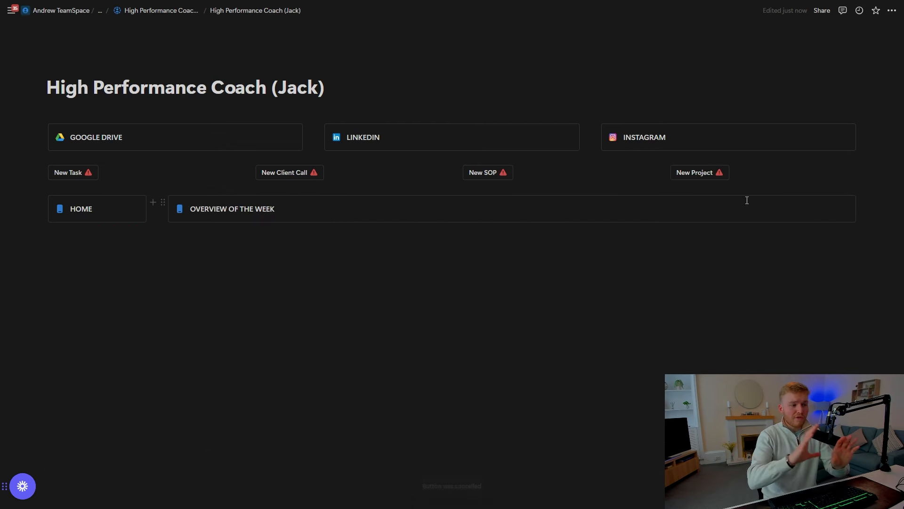
# Give the coach page a white Notion logo icon.
pyautogui.click(64, 66)
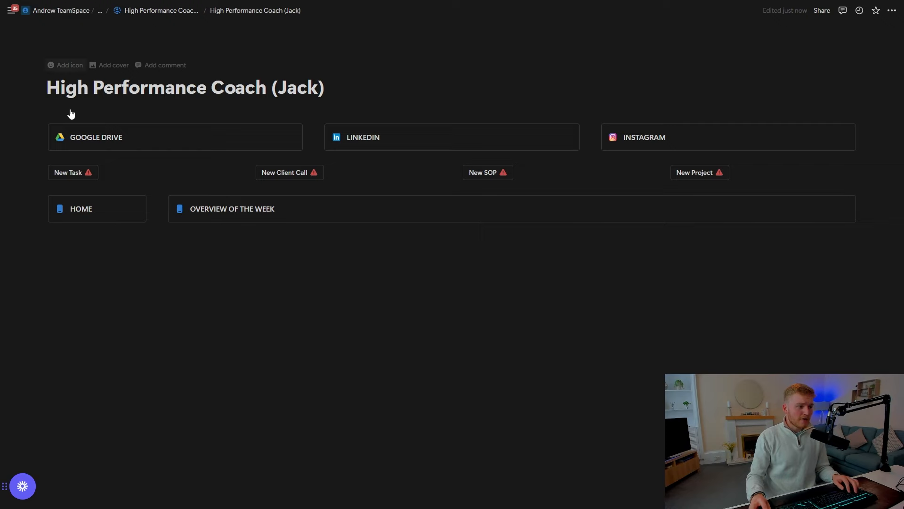
pyautogui.click(47, 114)
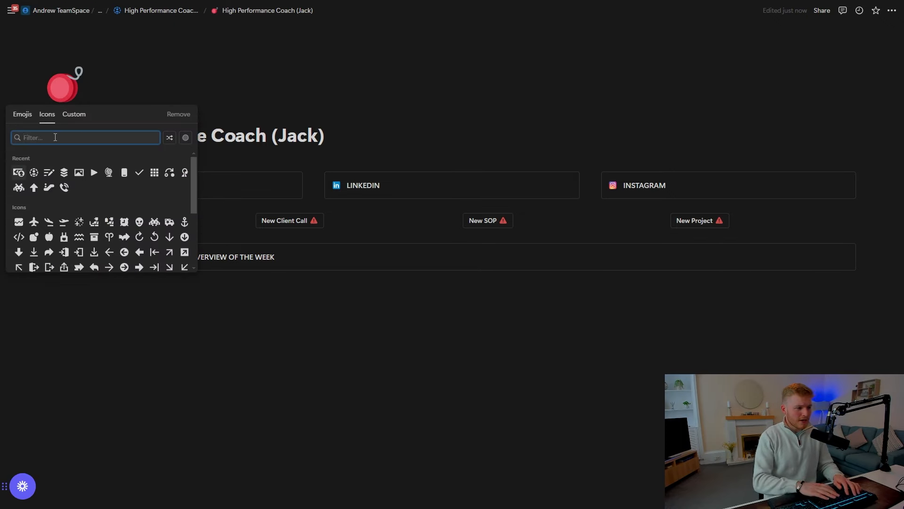
pyautogui.write('notio')
pyautogui.moveTo(18, 160)
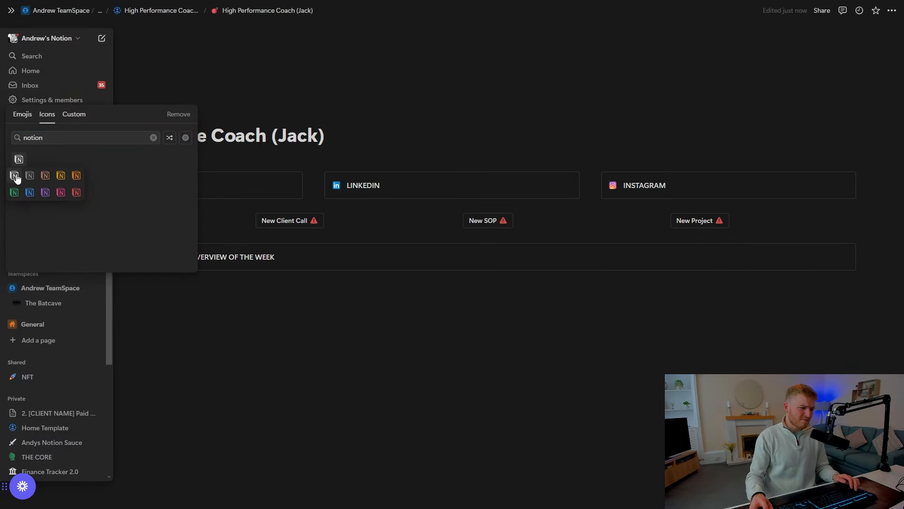
pyautogui.click(14, 176)
# Add a cover to the coach page and set it to the dark blue-to-beige gradient from the gallery.
pyautogui.click(72, 113)
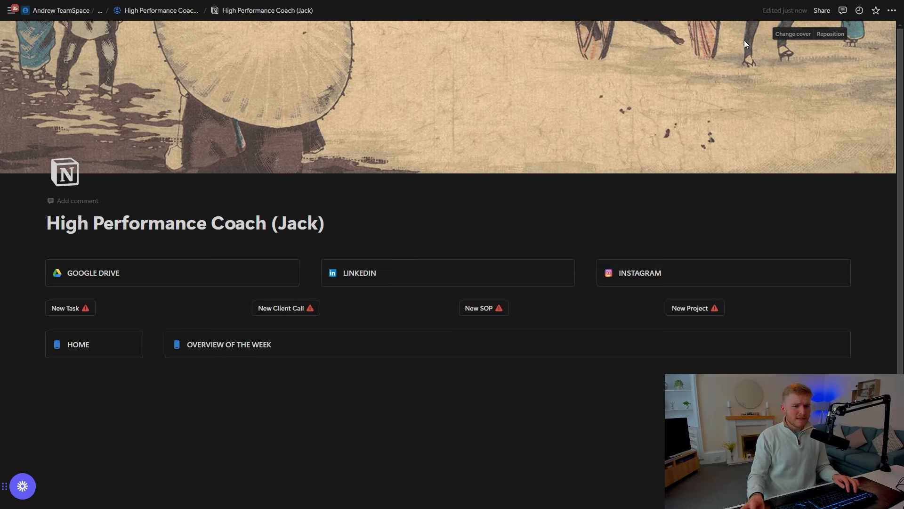
pyautogui.click(794, 34)
pyautogui.click(796, 161)
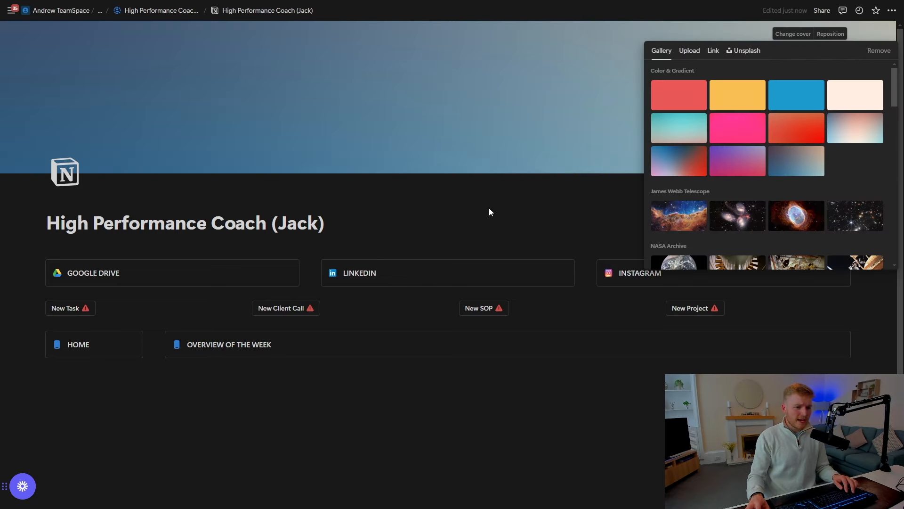
pyautogui.click(551, 216)
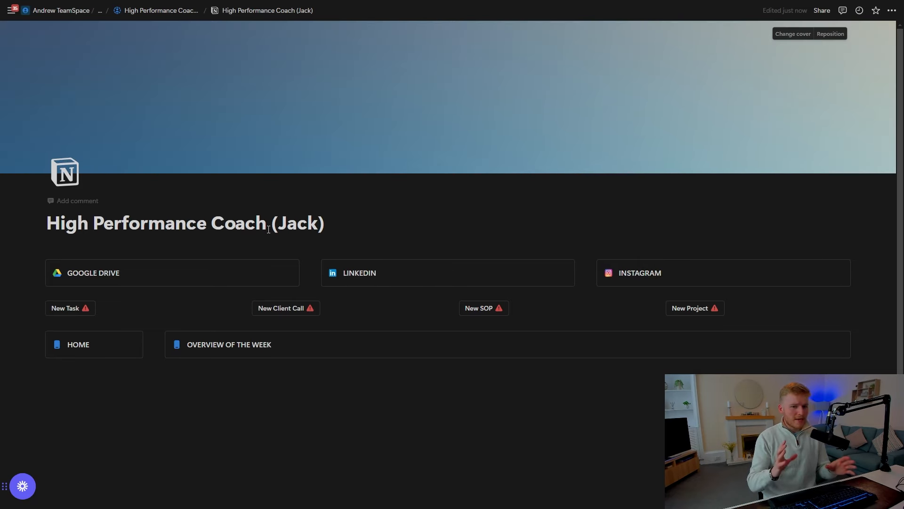
# Create a sub-page below the HOME row and title it The Core.
pyautogui.scroll(-1, 201, 203)
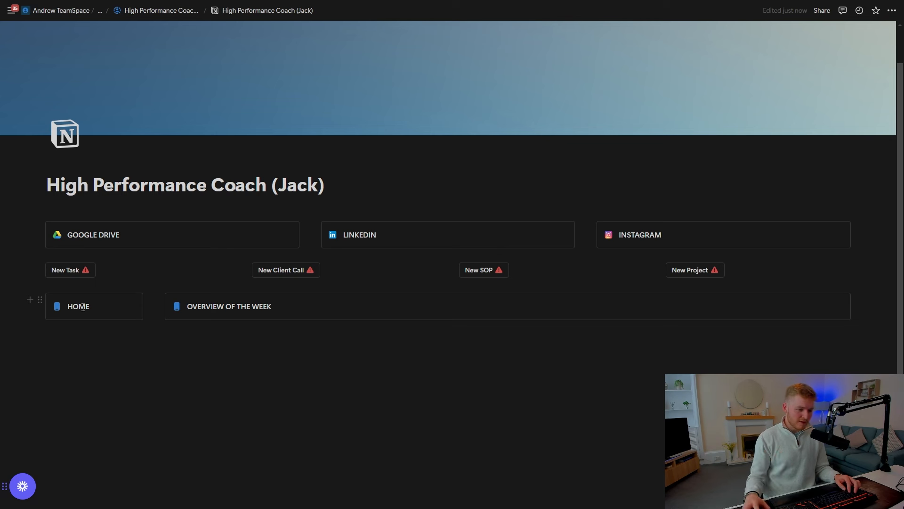
pyautogui.click(197, 352)
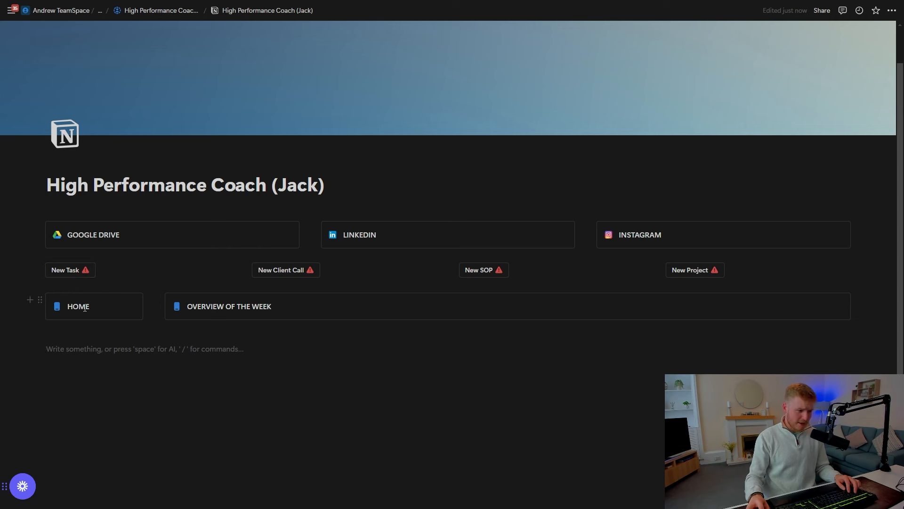
pyautogui.write('/page')
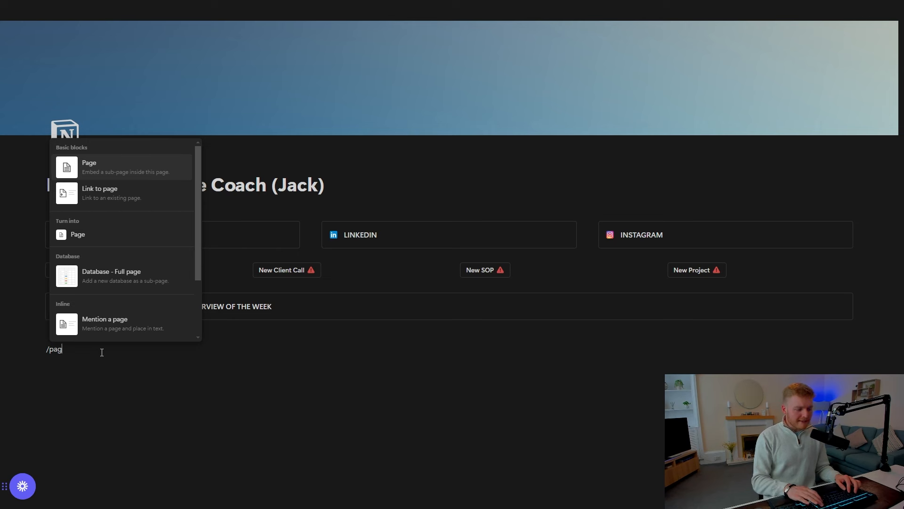
pyautogui.press('BackSpace')
pyautogui.press('BackSpace')
pyautogui.press('BackSpace')
pyautogui.write('page')
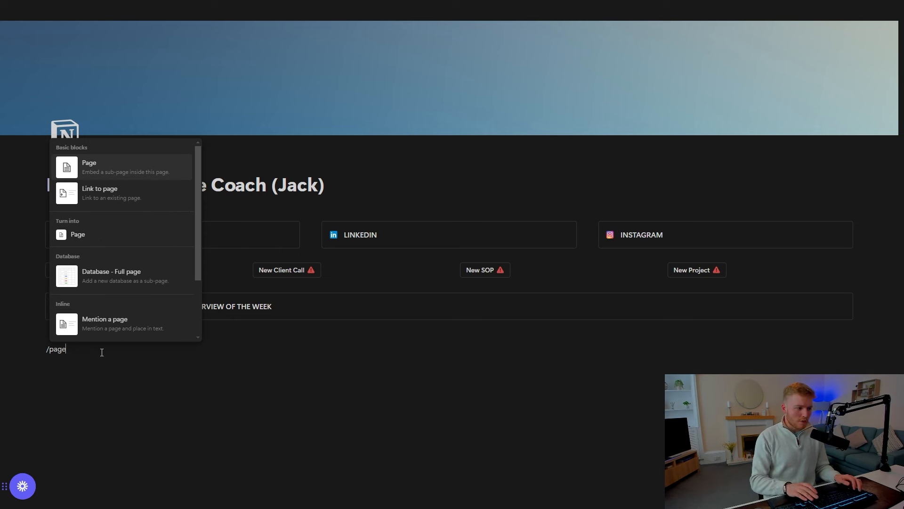
pyautogui.press('Return')
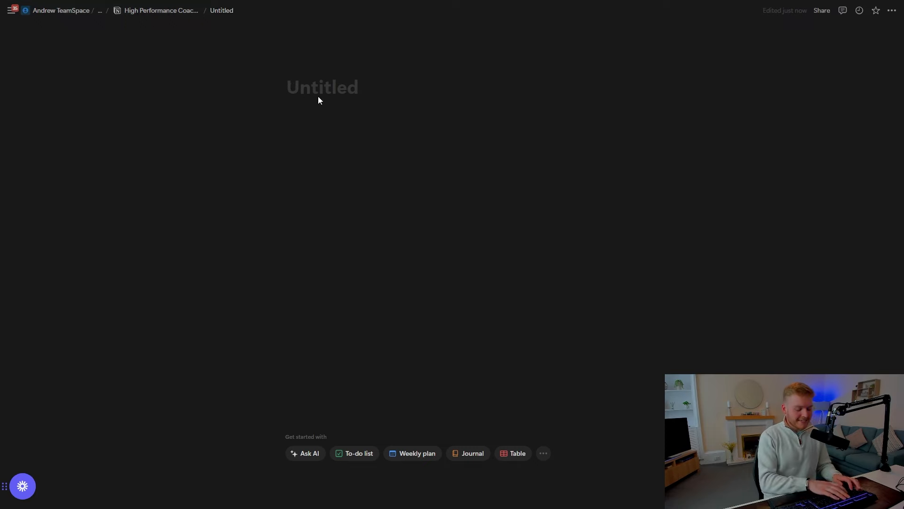
pyautogui.write('The Core')
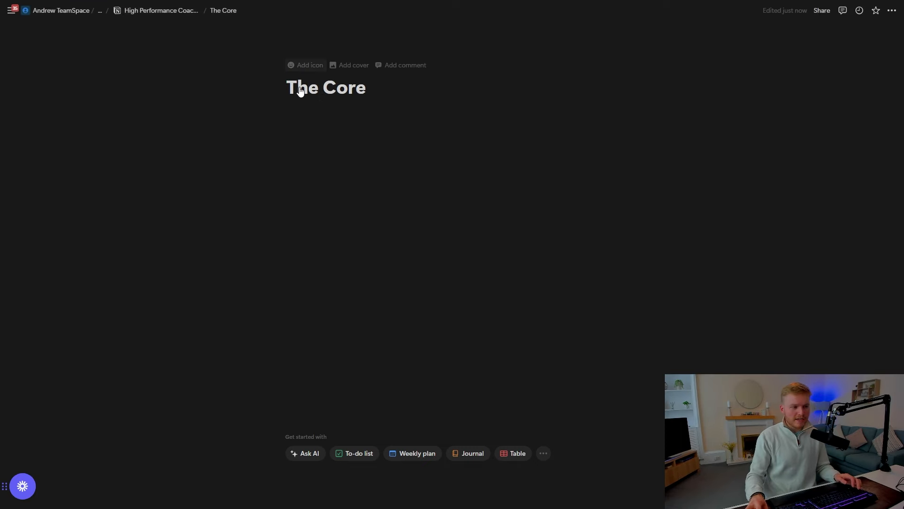
# Give The Core page a red globe icon.
pyautogui.click(305, 65)
pyautogui.click(250, 114)
pyautogui.moveTo(329, 174)
pyautogui.click(358, 205)
pyautogui.click(285, 104)
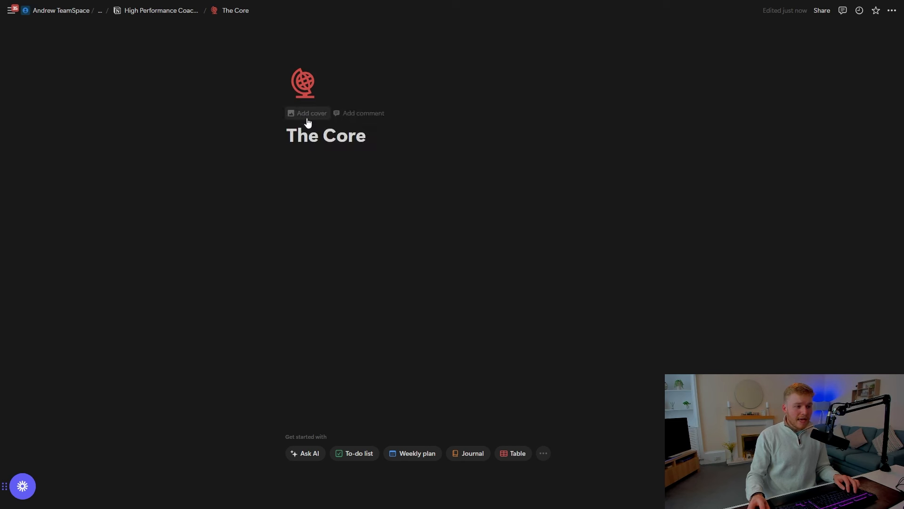
# Add the green-to-orange gradient cover from the gallery to The Core page and set the page to full width.
pyautogui.click(305, 114)
pyautogui.click(557, 35)
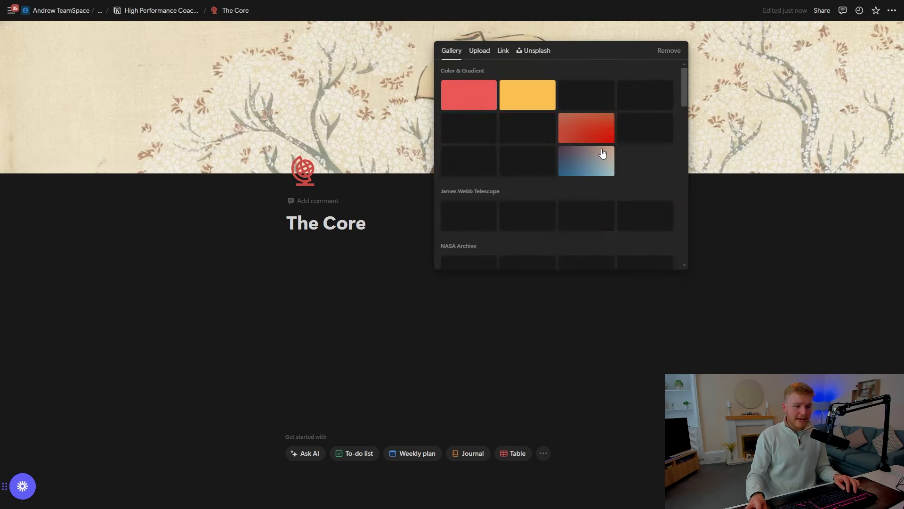
pyautogui.click(588, 129)
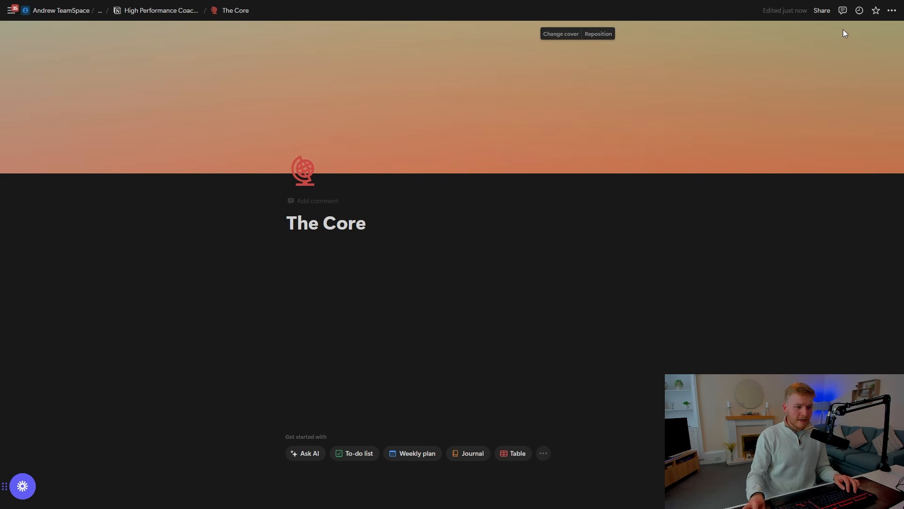
pyautogui.click(892, 11)
pyautogui.click(882, 78)
# Add a callout reading Core Databases to The Core page and give it a red globe icon.
pyautogui.click(147, 262)
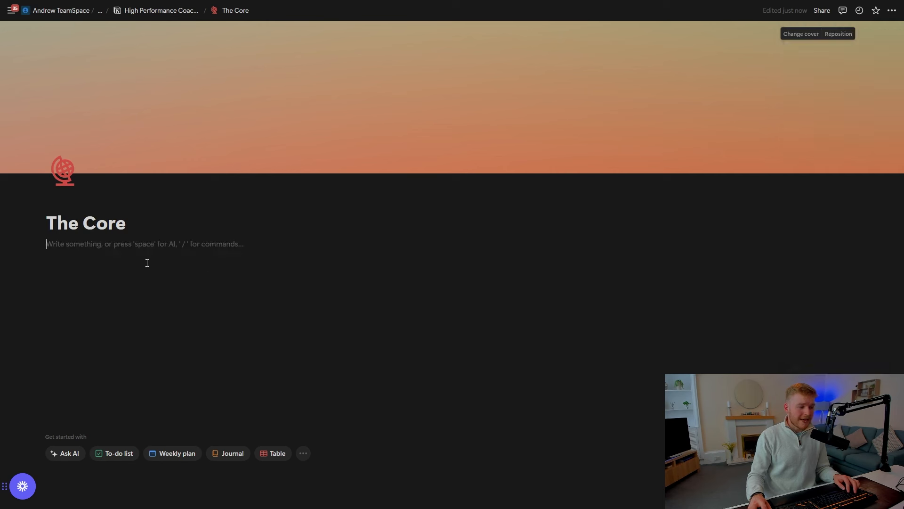
pyautogui.write('/call')
pyautogui.press('Return')
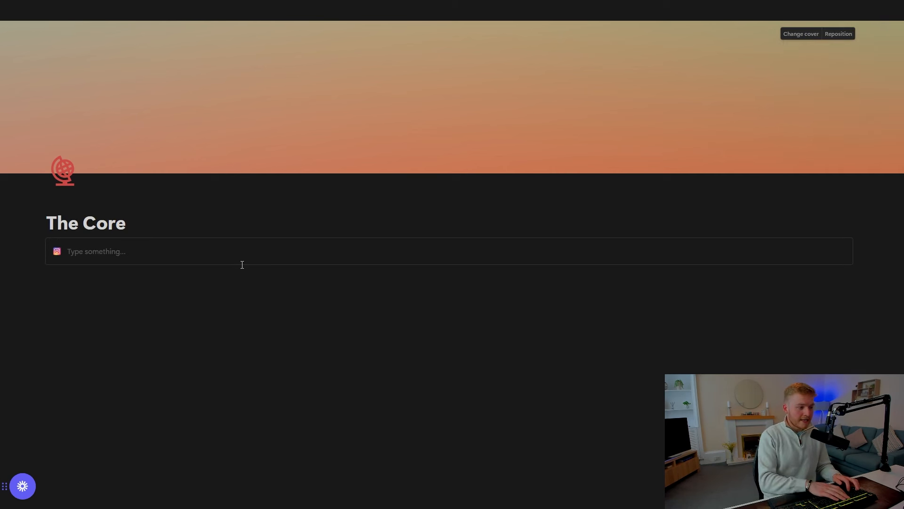
pyautogui.write('Core Databases')
pyautogui.click(57, 251)
pyautogui.moveTo(18, 327)
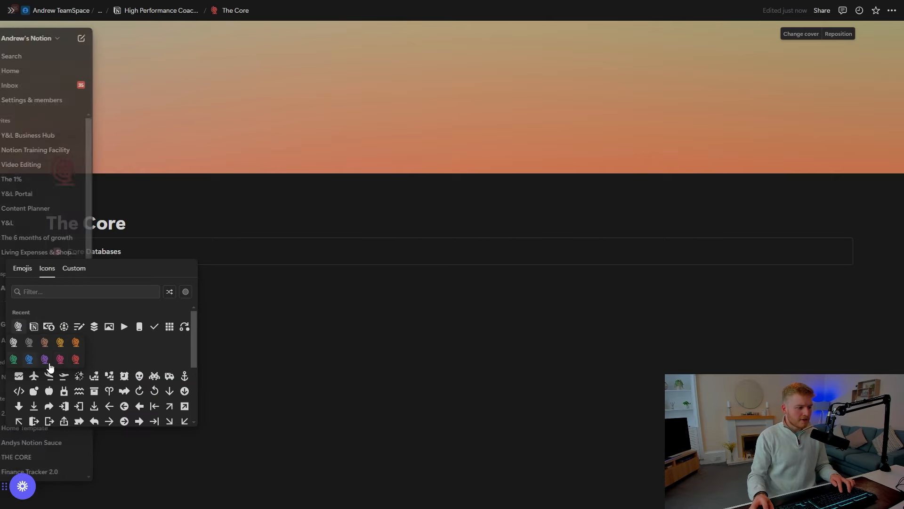
pyautogui.click(83, 362)
pyautogui.moveTo(96, 257); pyautogui.dragTo(141, 325)
pyautogui.click(141, 325)
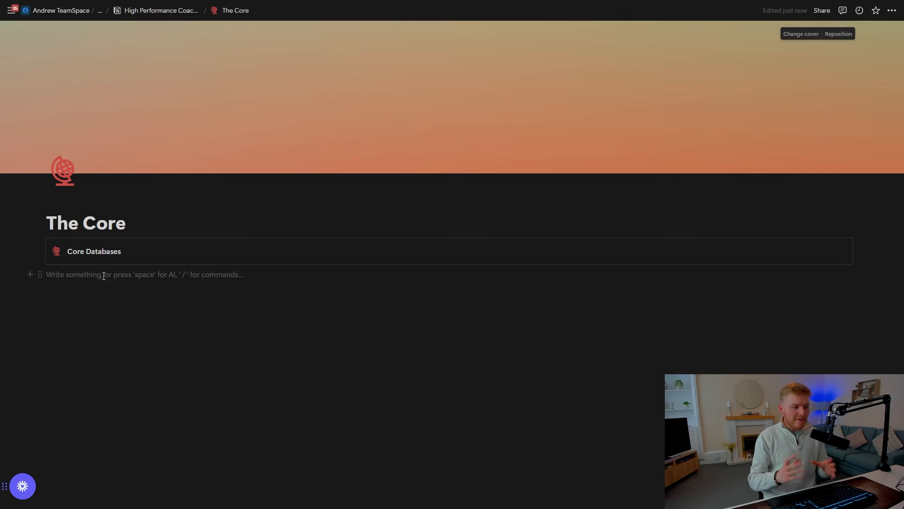
# Return to the coach page and move The Core sub-page inside the HOME callout.
pyautogui.click(135, 11)
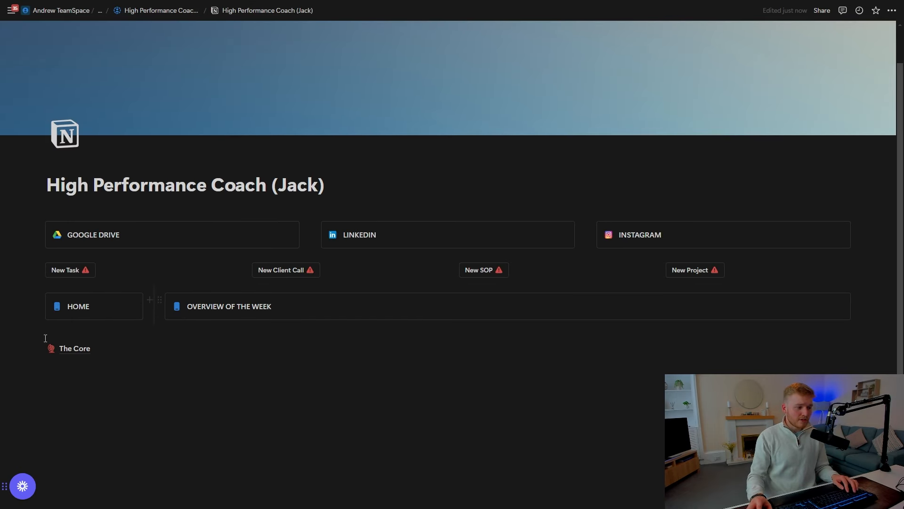
pyautogui.moveTo(39, 349); pyautogui.dragTo(78, 315)
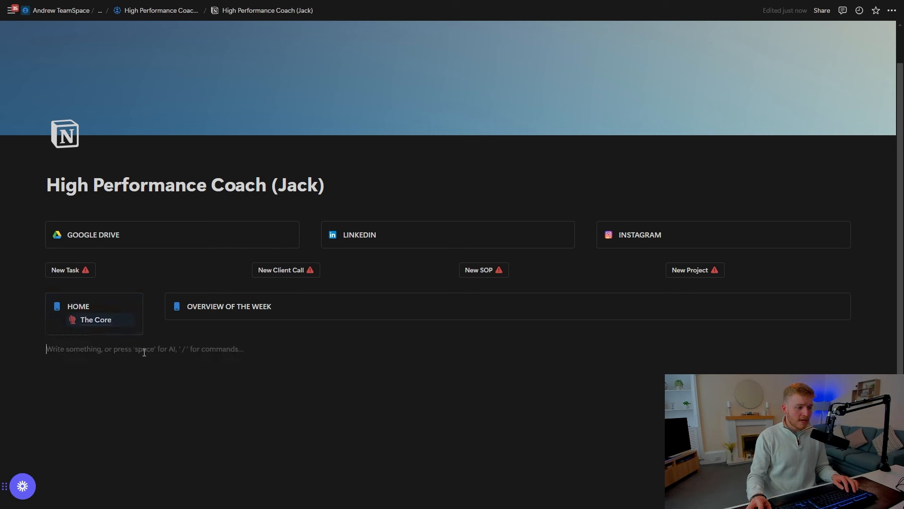
pyautogui.moveTo(90, 322)
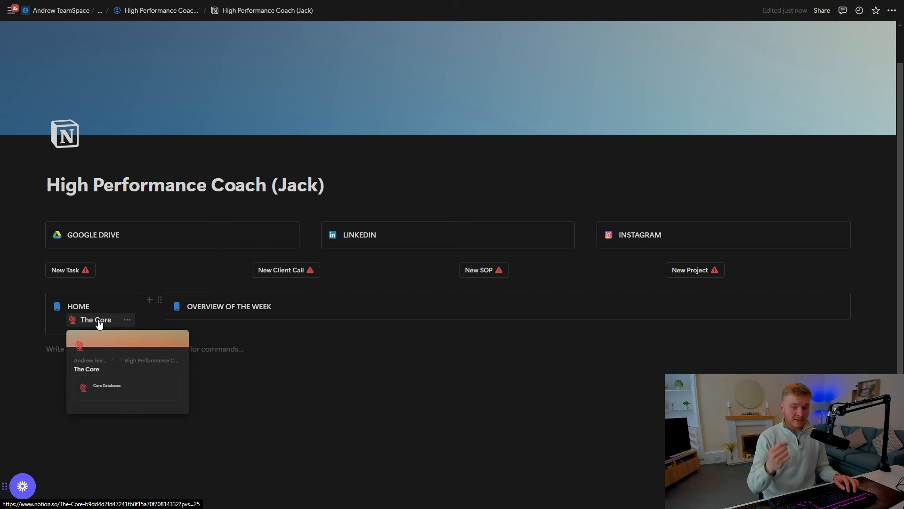
# Link the word HOME in its callout to the main coach page.
pyautogui.doubleClick(78, 306)
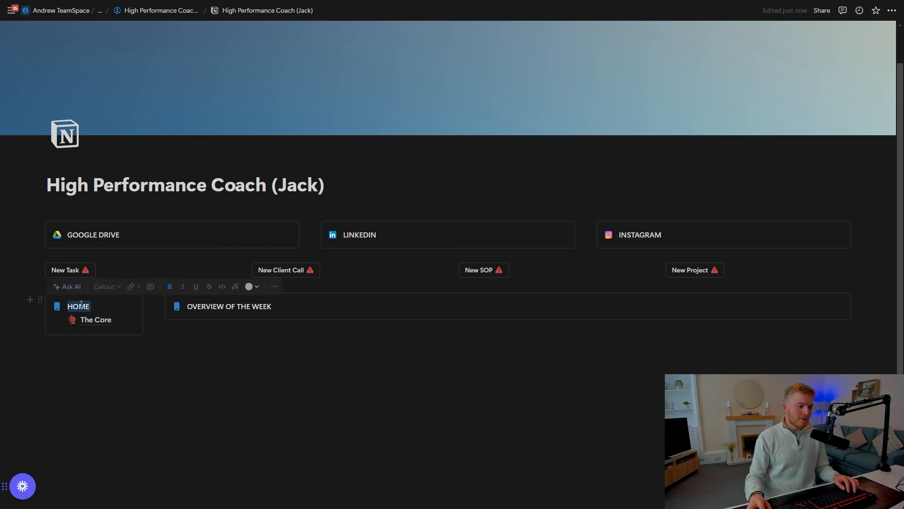
pyautogui.click(135, 288)
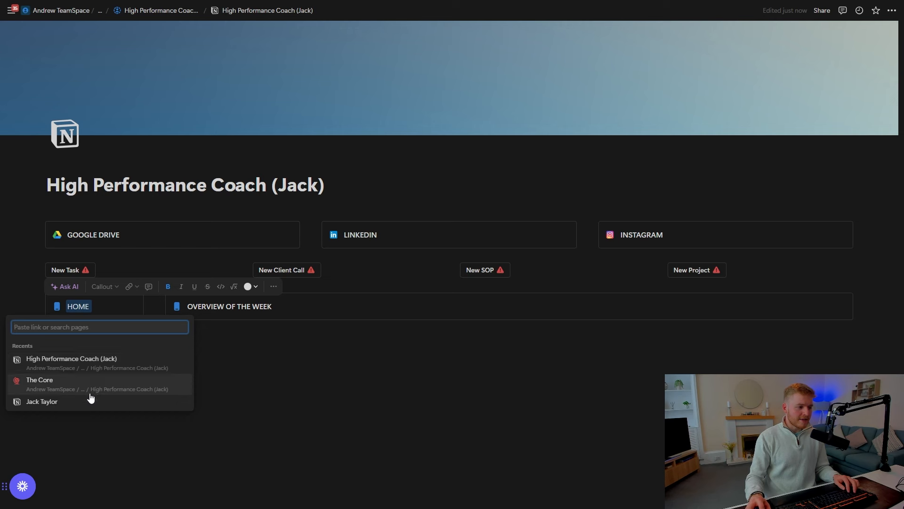
pyautogui.click(81, 364)
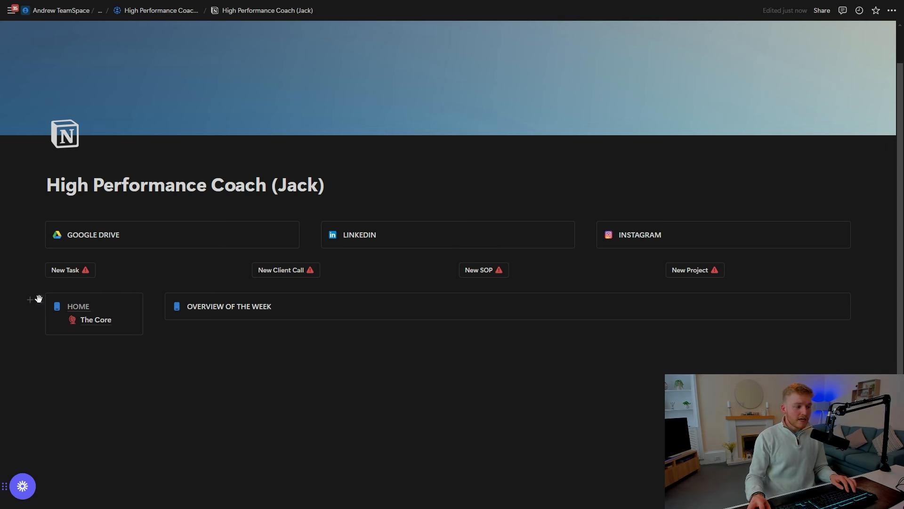
# Copy the HOME callout's block link and paste it as a synced block below Core Databases on The Core page.
pyautogui.click(39, 298)
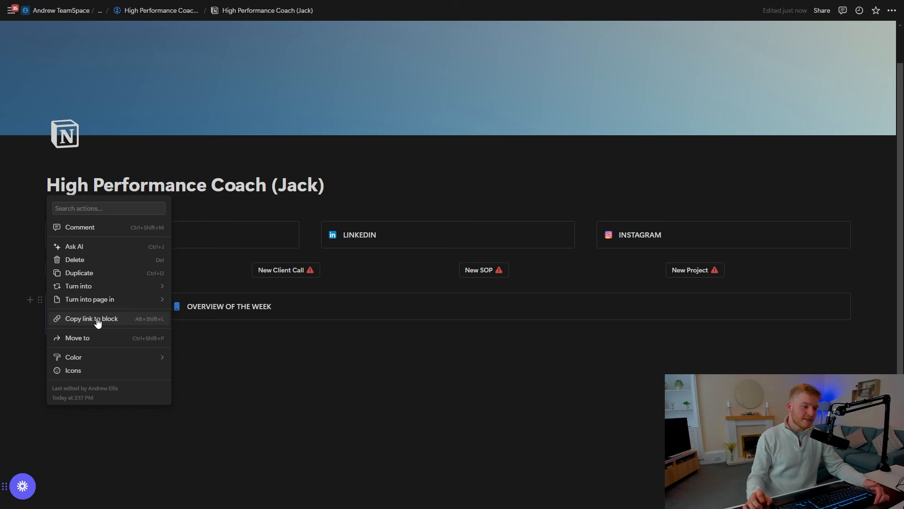
pyautogui.click(279, 377)
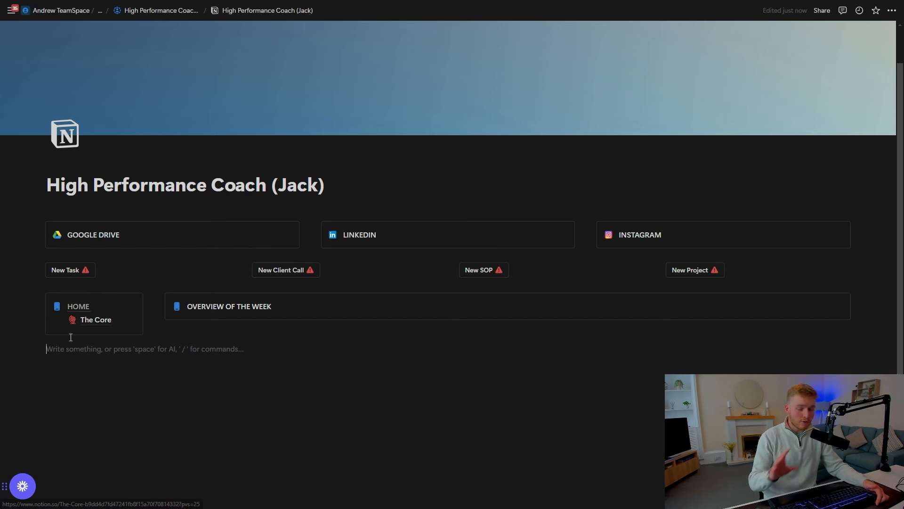
pyautogui.click(40, 300)
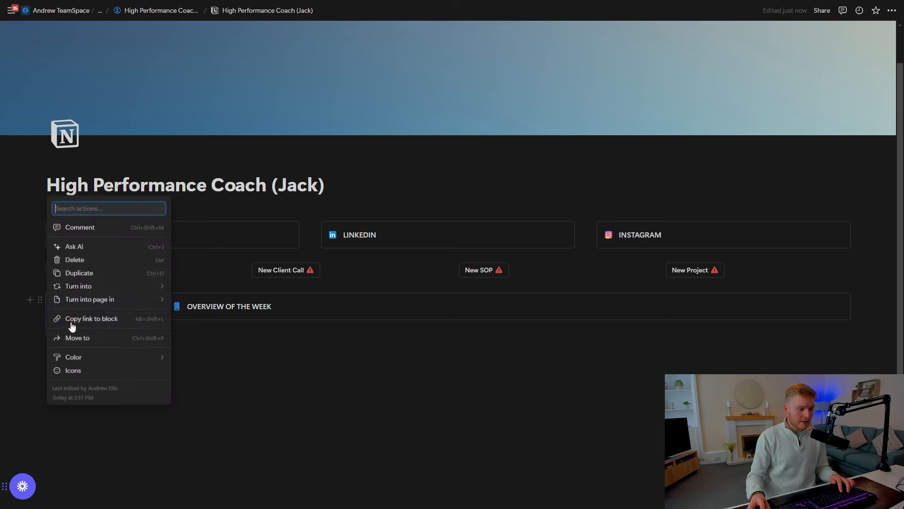
pyautogui.click(72, 325)
pyautogui.click(91, 324)
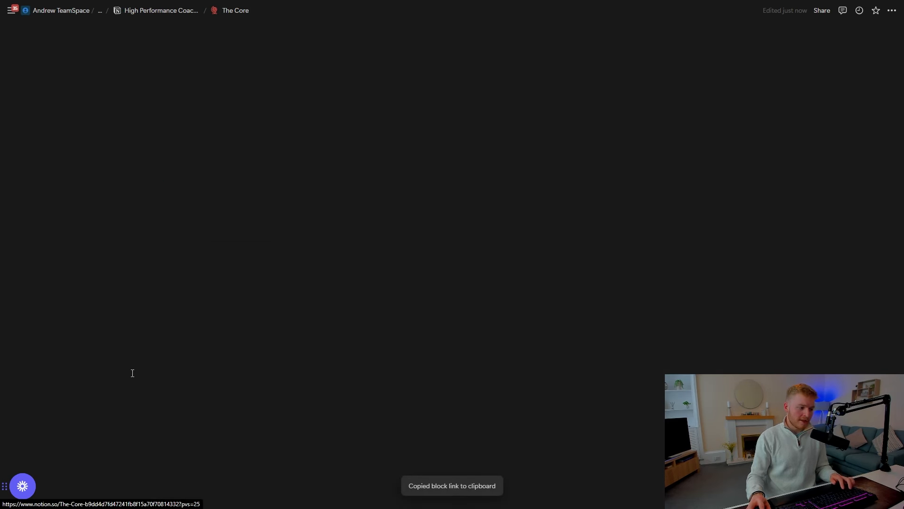
pyautogui.click(126, 327)
pyautogui.hotkey('ctrl', 'v')
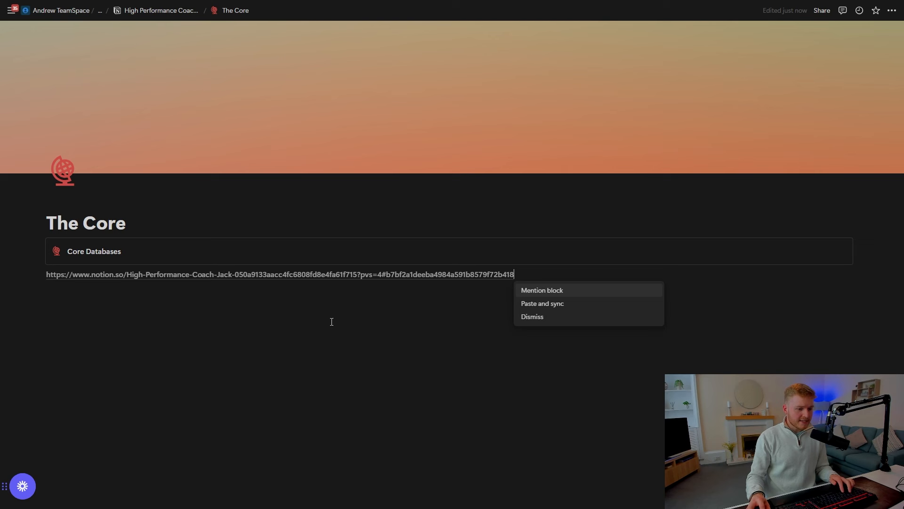
pyautogui.click(560, 304)
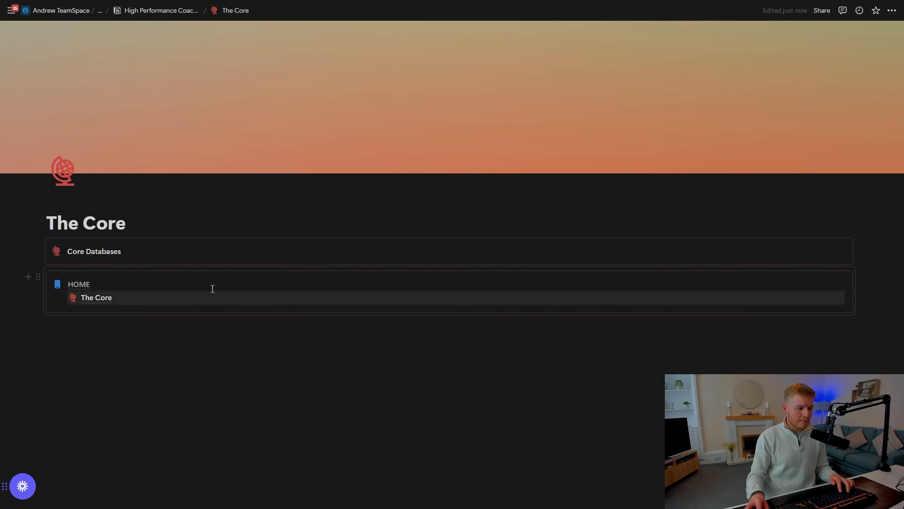
# Place the synced HOME block in a column before the Core Databases callout and narrow that column.
pyautogui.moveTo(38, 276); pyautogui.dragTo(40, 250)
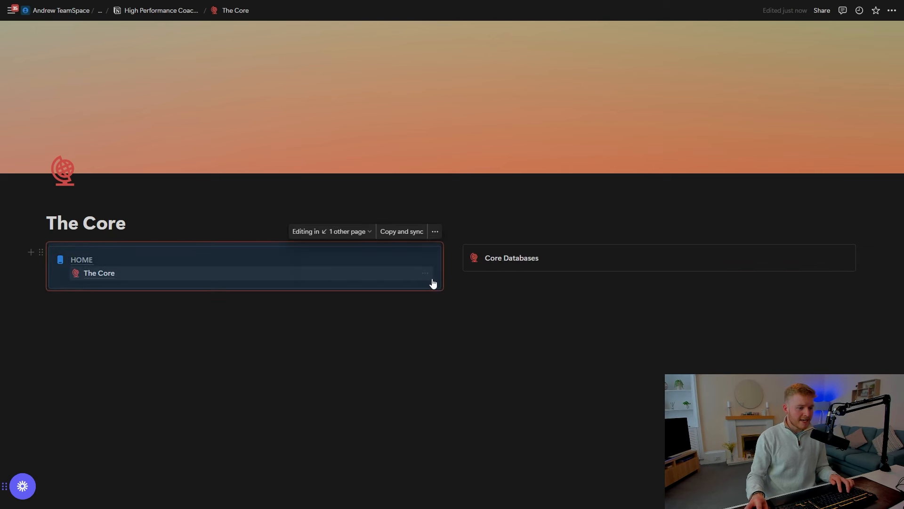
pyautogui.moveTo(452, 272); pyautogui.dragTo(208, 263)
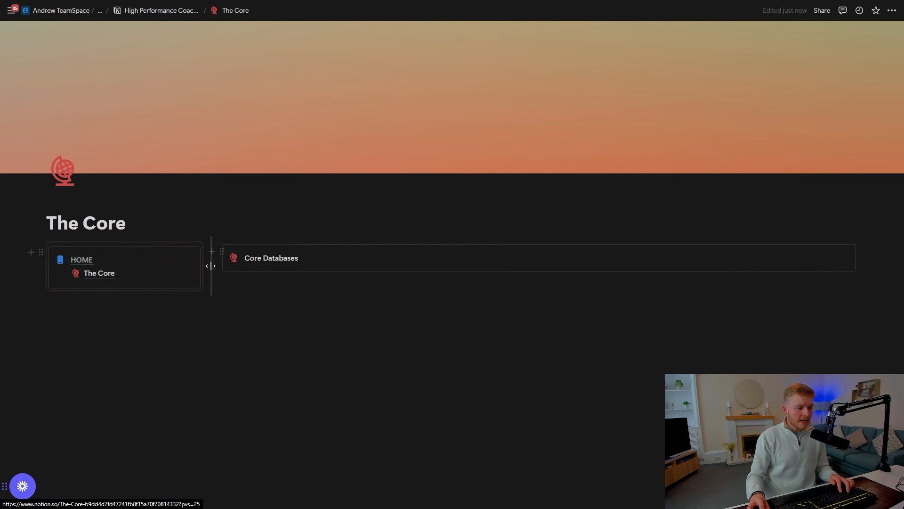
pyautogui.click(148, 260)
pyautogui.write('2')
pyautogui.press('Down')
# Test the HOME and The Core links by navigating between the two pages, ending on the coach page.
pyautogui.click(77, 260)
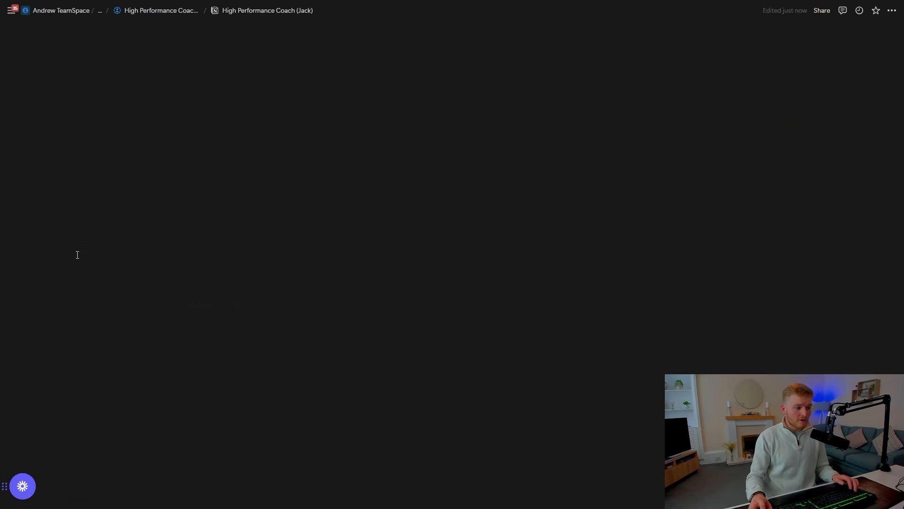
pyautogui.click(105, 348)
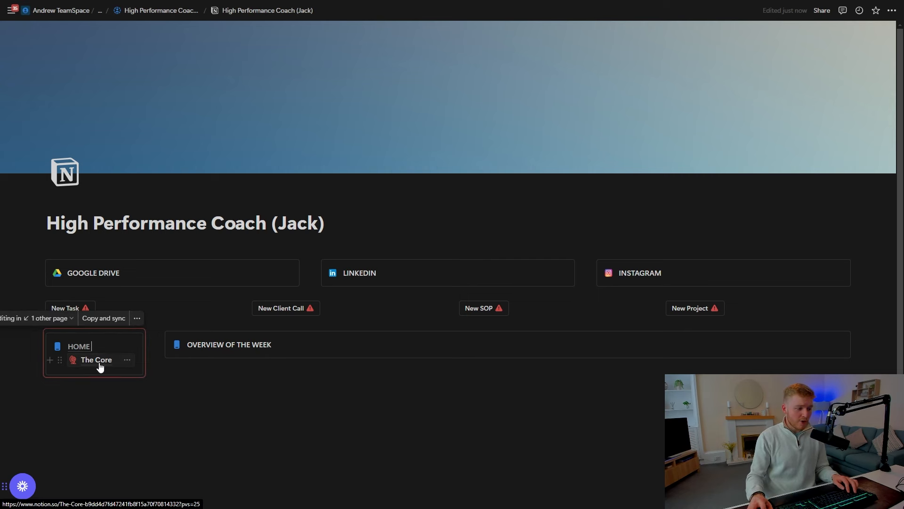
pyautogui.click(99, 361)
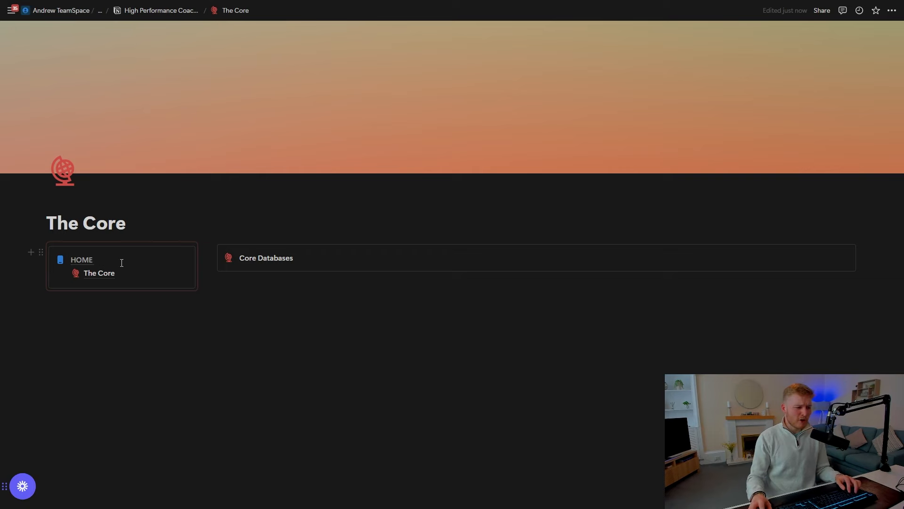
pyautogui.moveTo(84, 266)
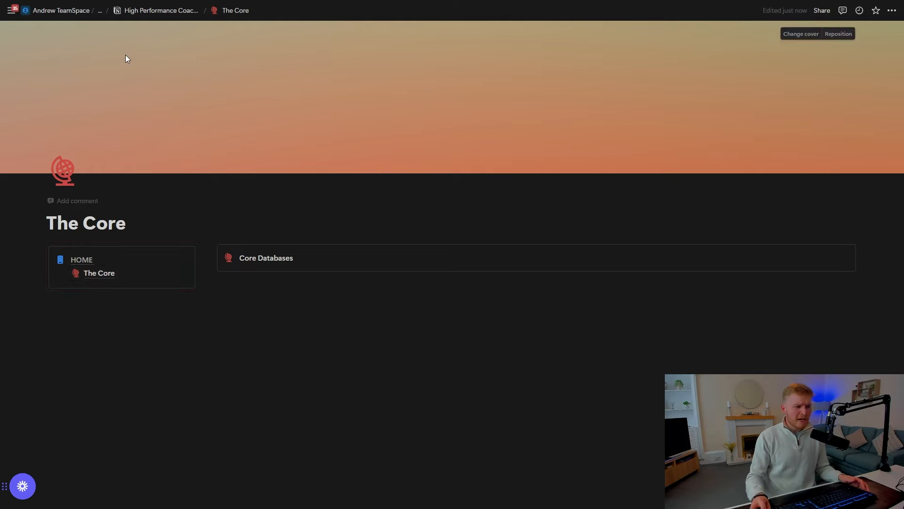
pyautogui.click(158, 9)
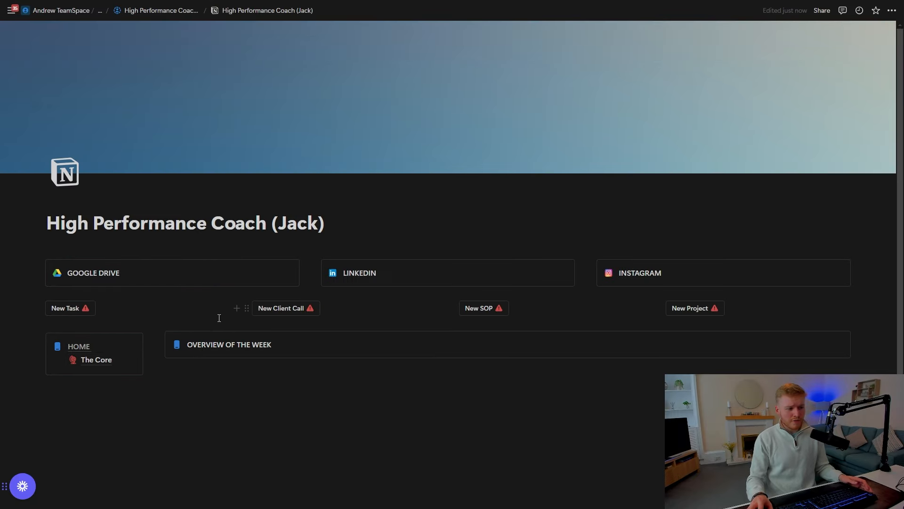
pyautogui.scroll(-1, 218, 317)
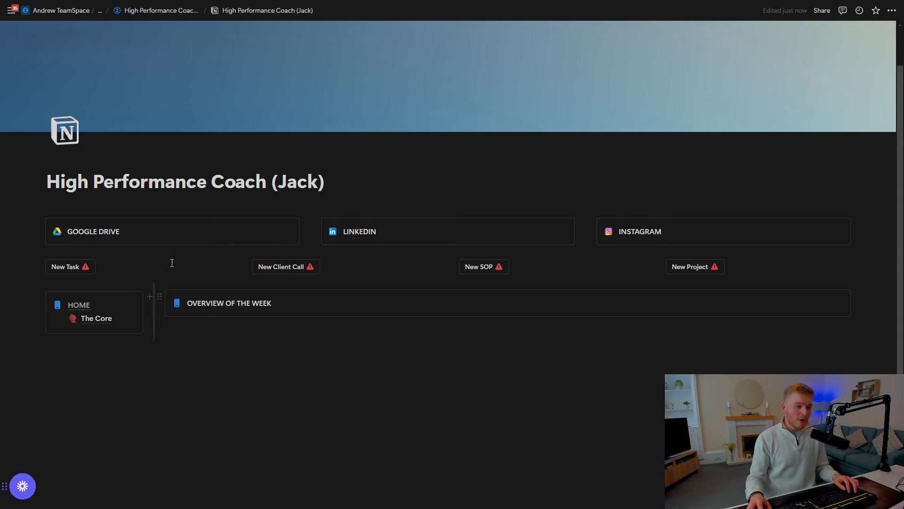
pyautogui.tripleClick(115, 232)
pyautogui.click(277, 387)
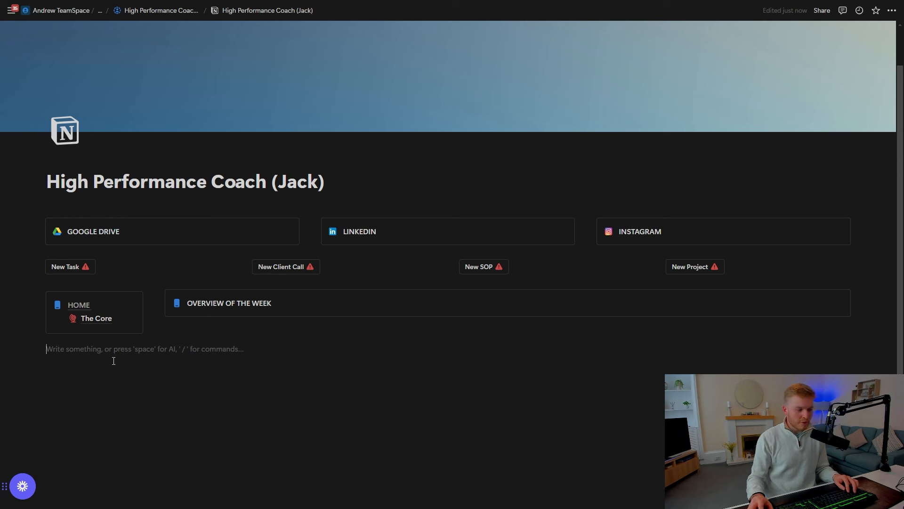
pyautogui.moveTo(102, 319)
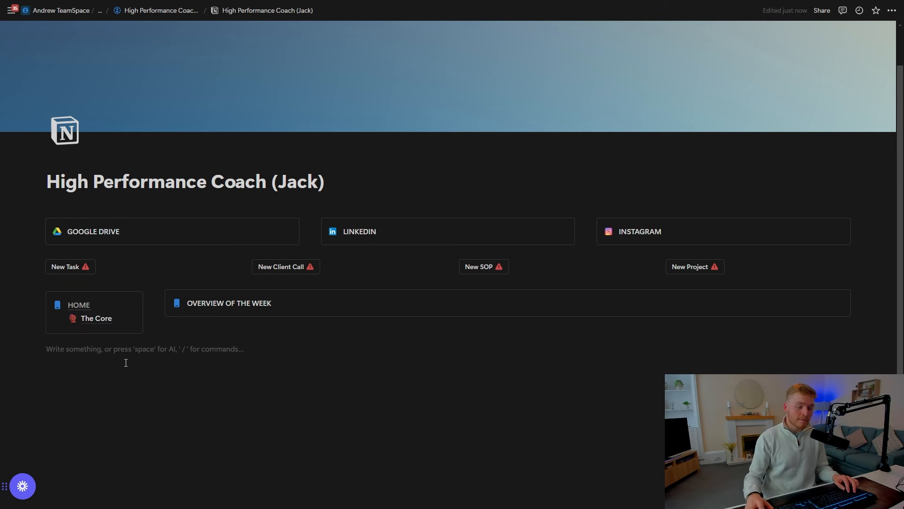
# Change the HOME callout's icon to a white house found by searching the icons for home.
pyautogui.click(58, 305)
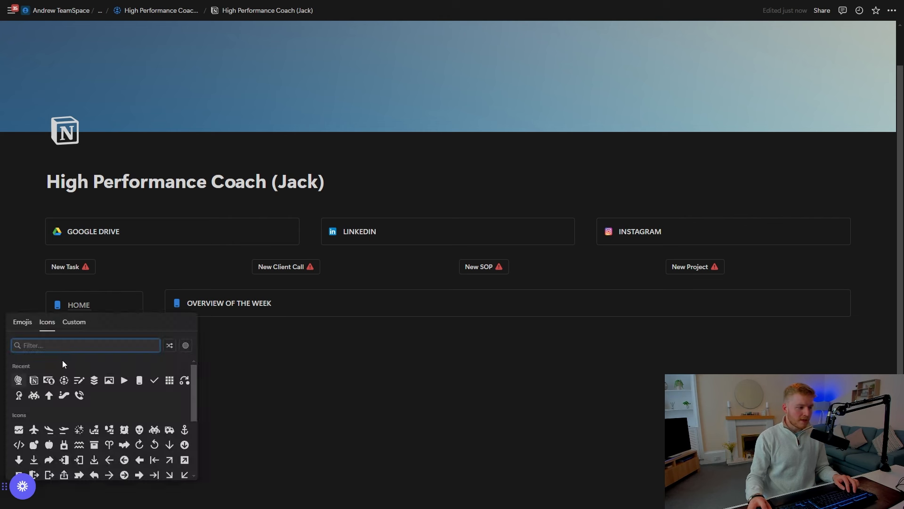
pyautogui.write('home')
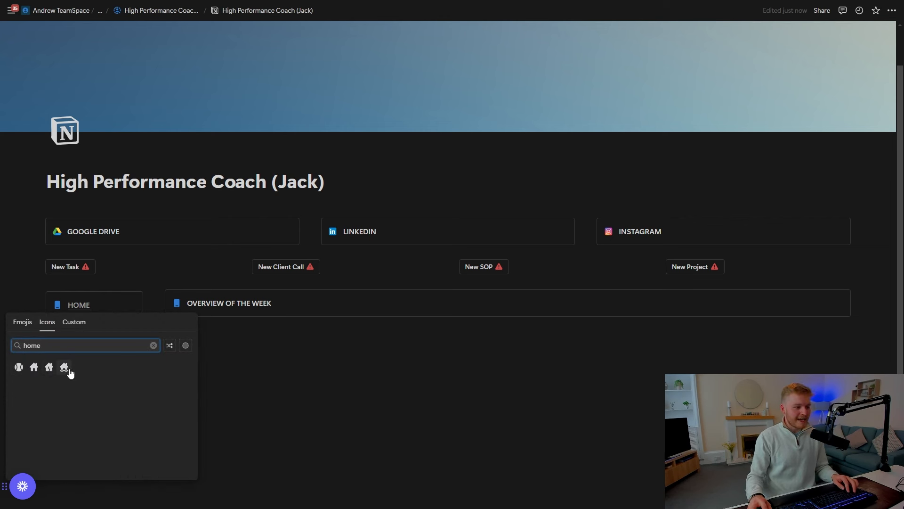
pyautogui.click(36, 368)
pyautogui.click(19, 383)
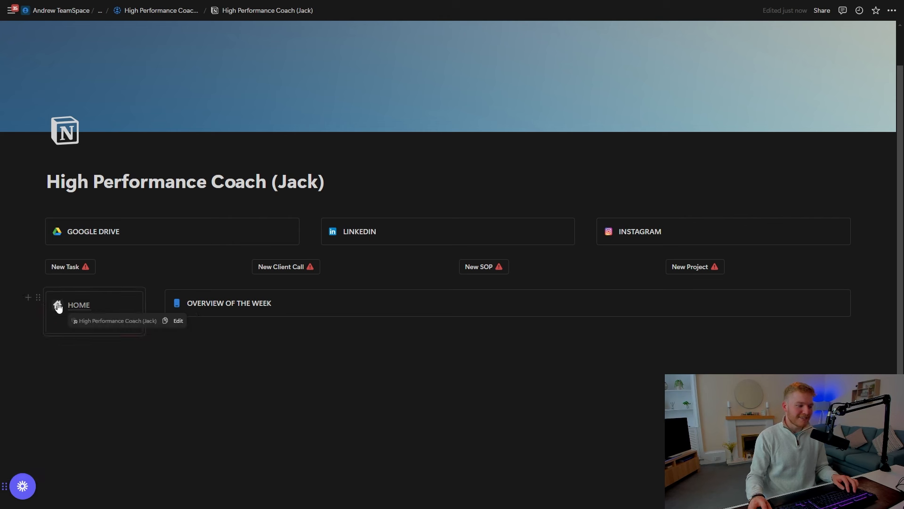
pyautogui.click(57, 304)
pyautogui.click(302, 392)
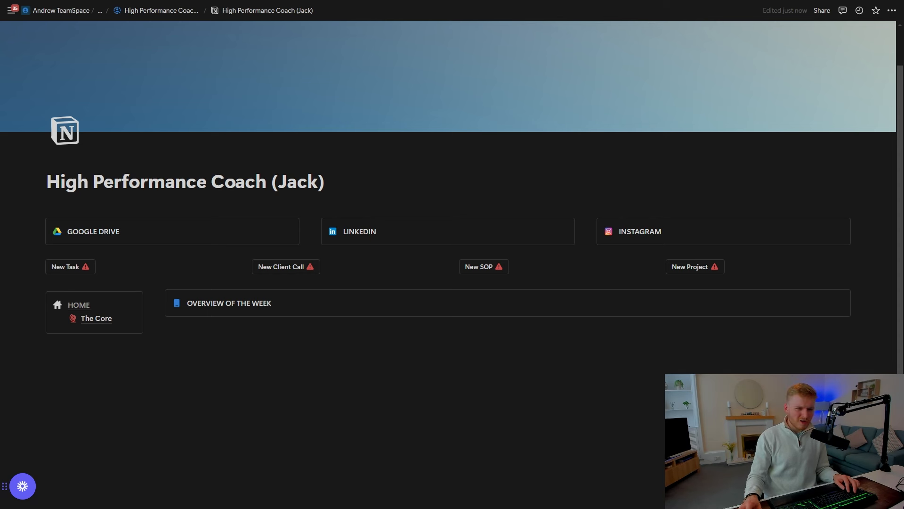
pyautogui.click(193, 343)
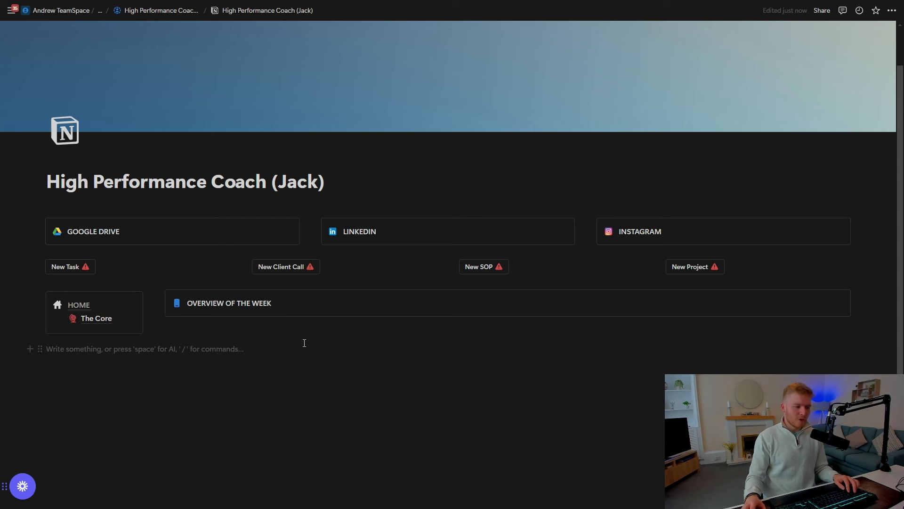
# Open The Core page and add a new full-page database below the HOME and Core Databases callouts.
pyautogui.click(101, 317)
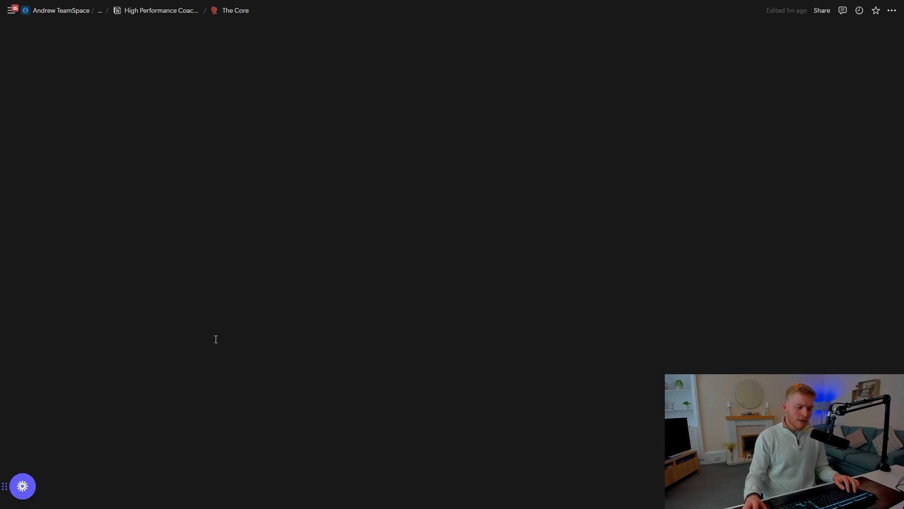
pyautogui.write('/data')
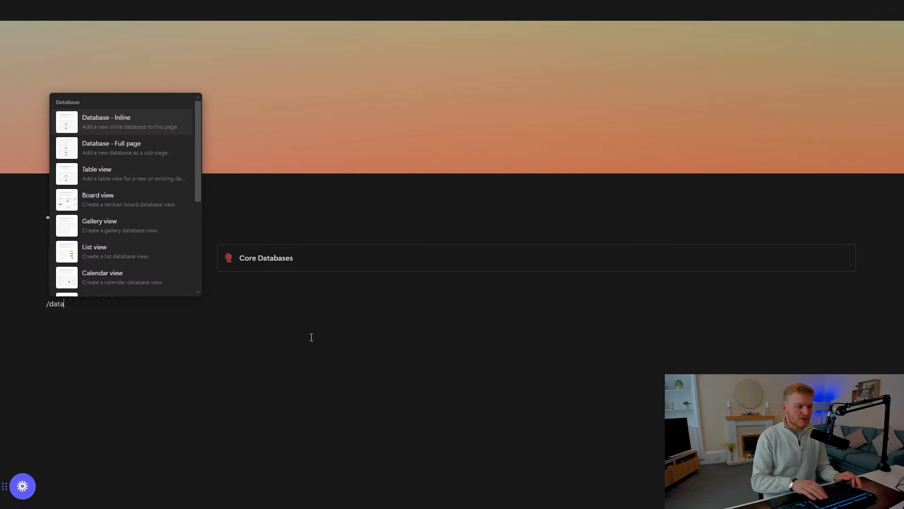
pyautogui.press('Down')
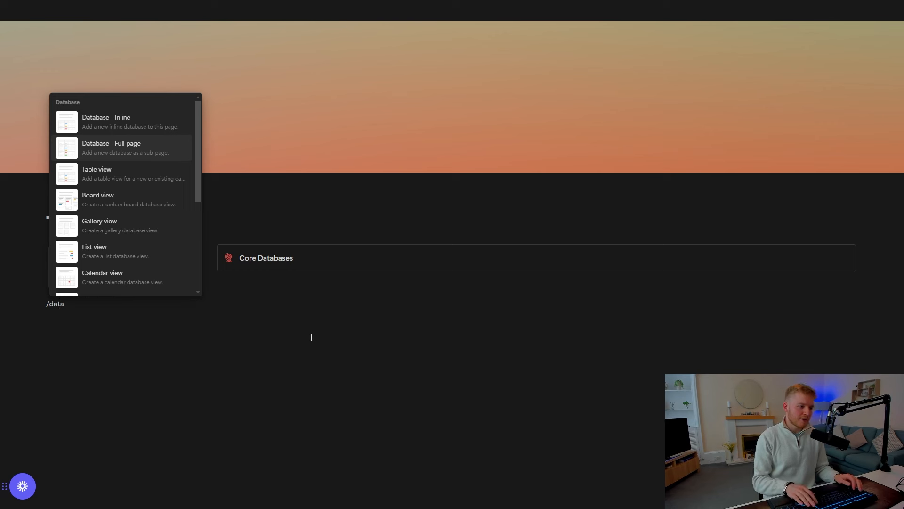
pyautogui.press('Return')
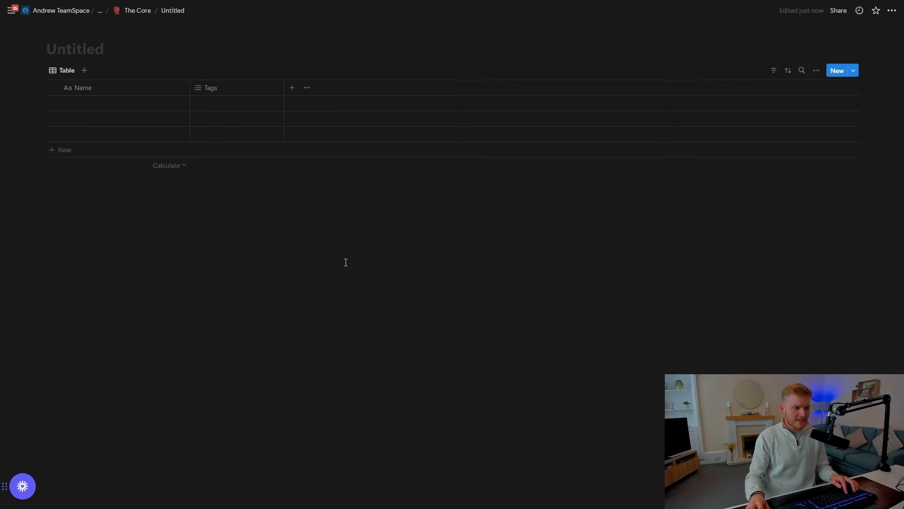
pyautogui.click(132, 10)
pyautogui.click(168, 351)
pyautogui.write('databa')
pyautogui.press('BackSpace')
pyautogui.press('BackSpace')
pyautogui.press('BackSpace')
pyautogui.press('BackSpace')
pyautogui.press('BackSpace')
pyautogui.press('BackSpace')
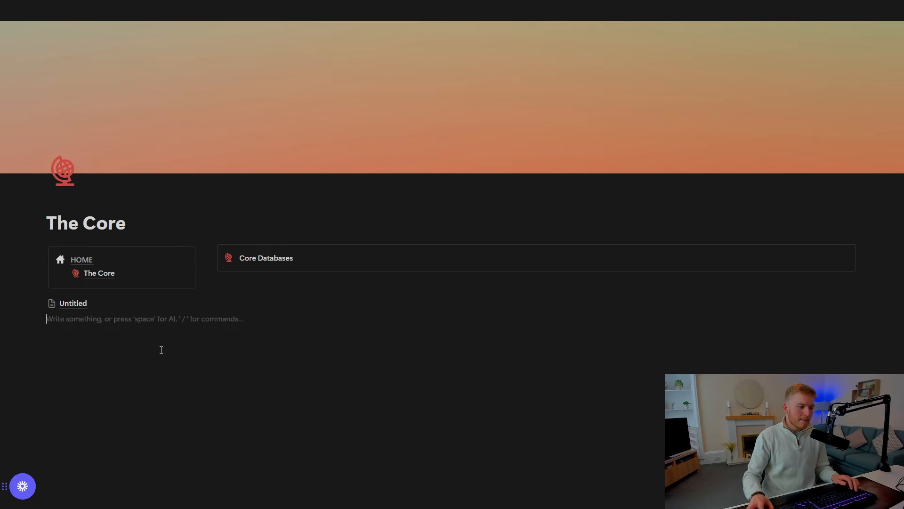
pyautogui.click(73, 303)
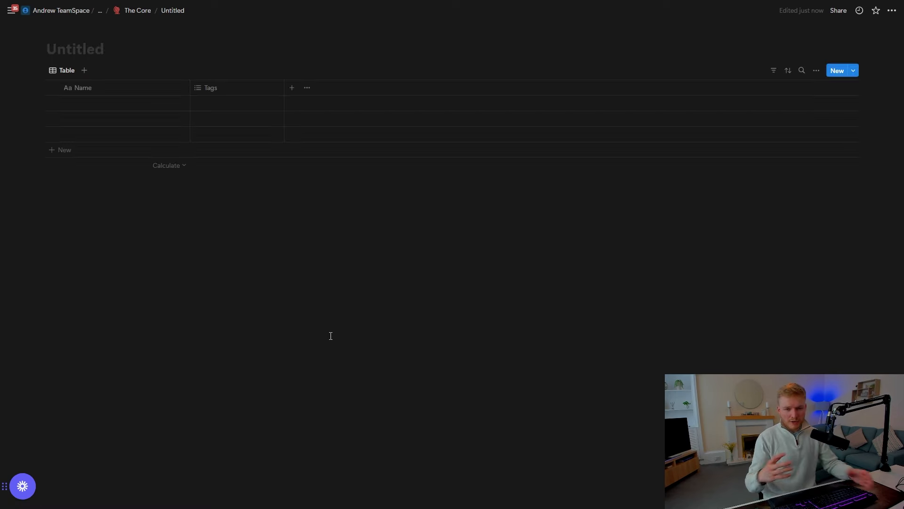
# Title the new database Projects and give it the white hierarchy chart icon found by searching the icons for data.
pyautogui.click(83, 54)
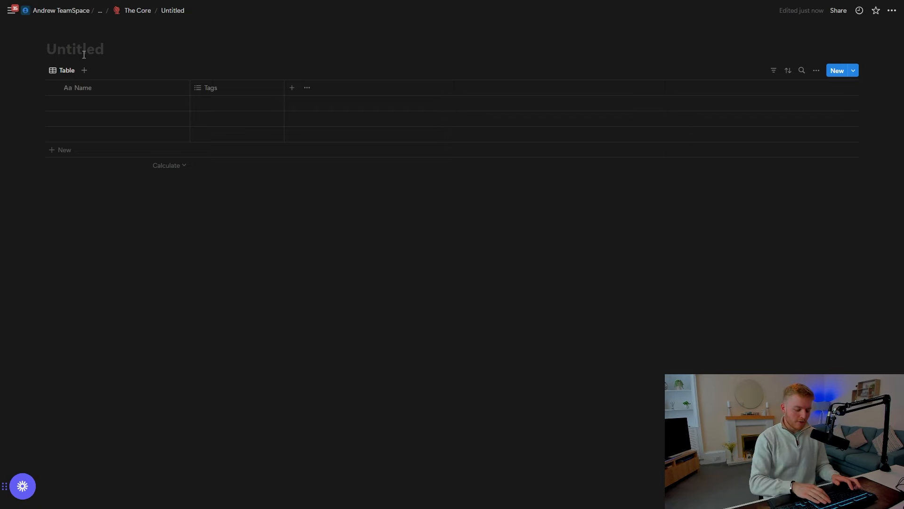
pyautogui.write('Projects')
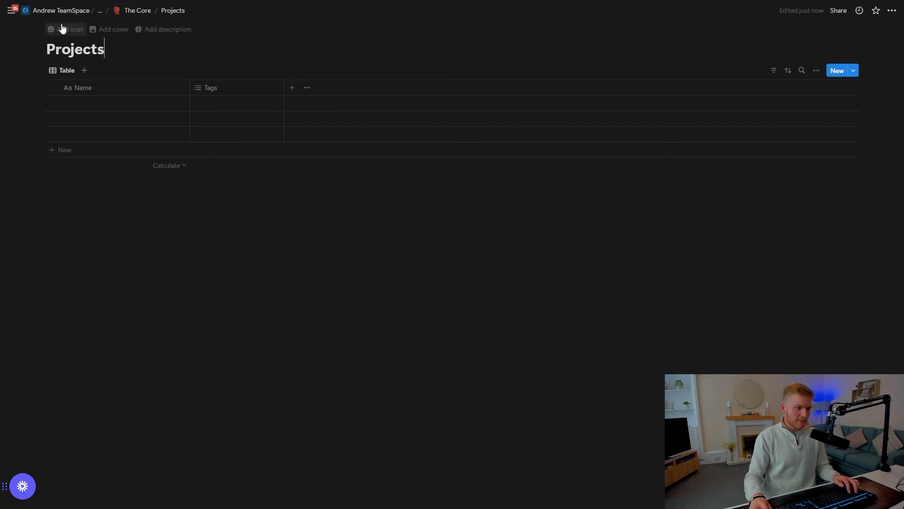
pyautogui.click(70, 29)
pyautogui.write('data')
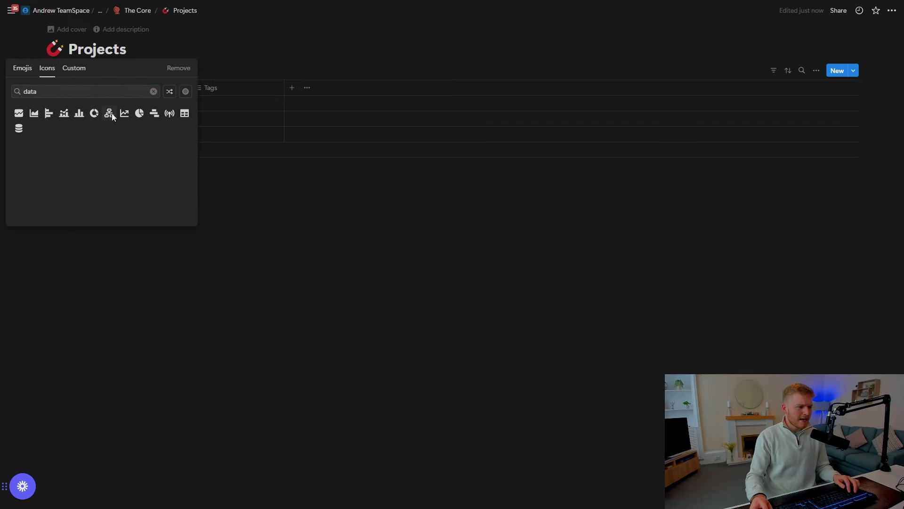
pyautogui.moveTo(112, 113)
pyautogui.click(77, 129)
# Rename the database's table view as Projects and give the view the same hierarchy chart icon.
pyautogui.click(66, 72)
pyautogui.click(84, 100)
pyautogui.write('Projhe')
pyautogui.press('BackSpace')
pyautogui.press('BackSpace')
pyautogui.write('ects')
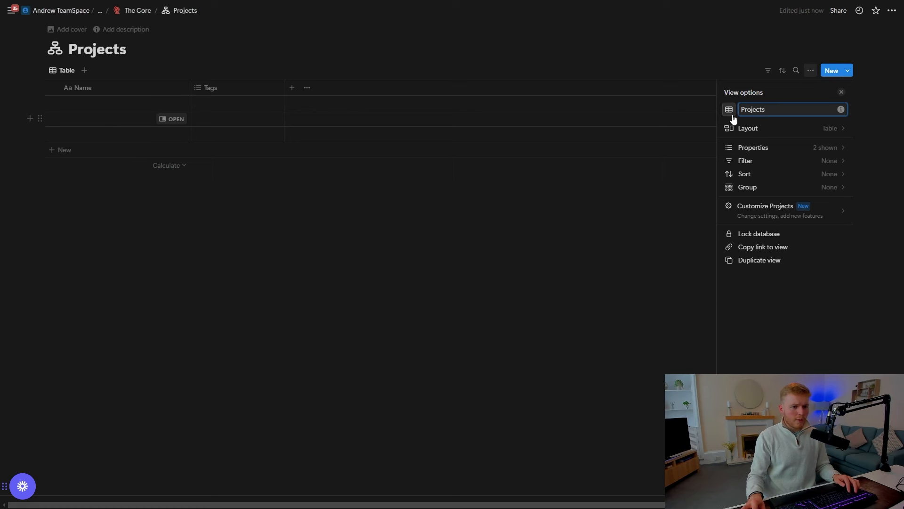
pyautogui.click(729, 109)
pyautogui.click(676, 184)
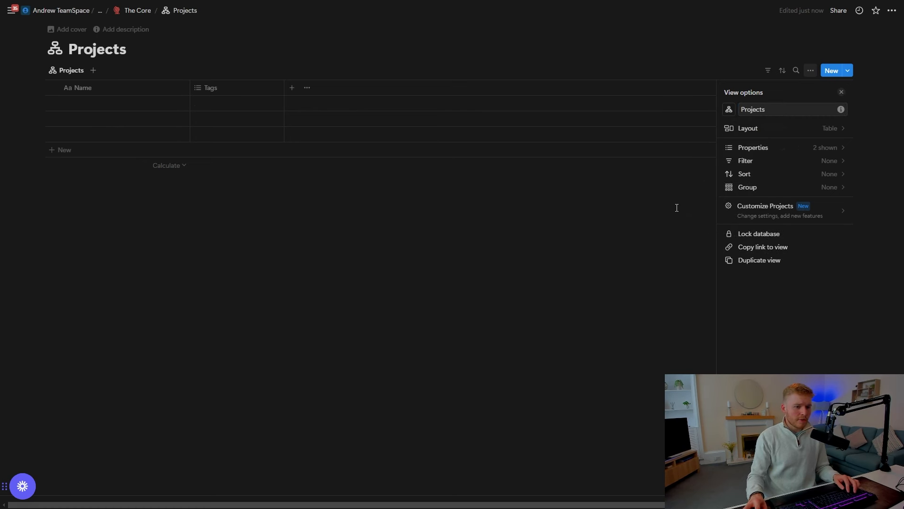
# Extend the database title to read Projects (HPC).
pyautogui.click(174, 65)
pyautogui.write('(HPA')
pyautogui.press('BackSpace')
pyautogui.write('C)')
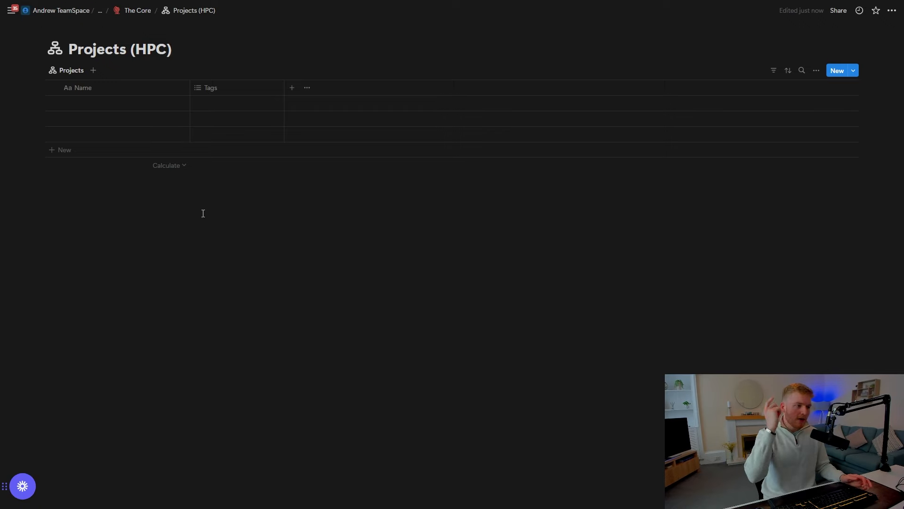
# Delete the Tags property from the Projects (HPC) database.
pyautogui.click(231, 88)
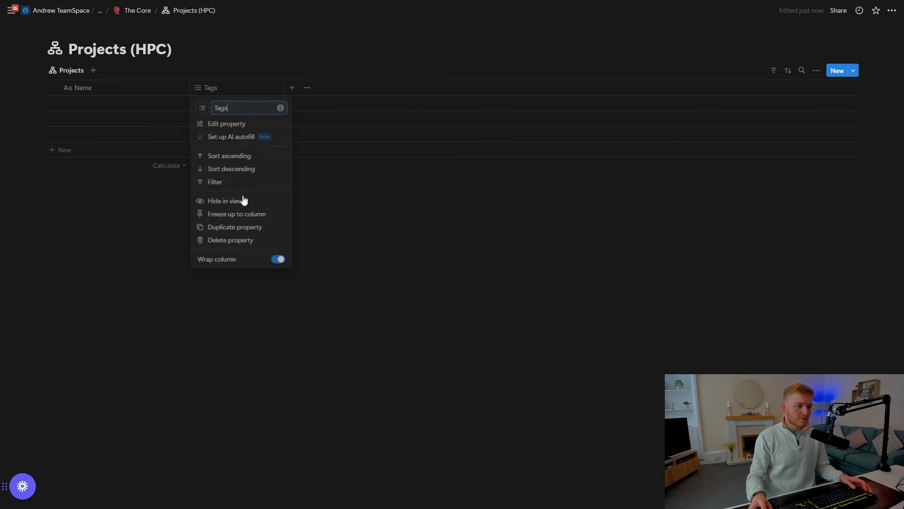
pyautogui.click(238, 240)
pyautogui.click(450, 261)
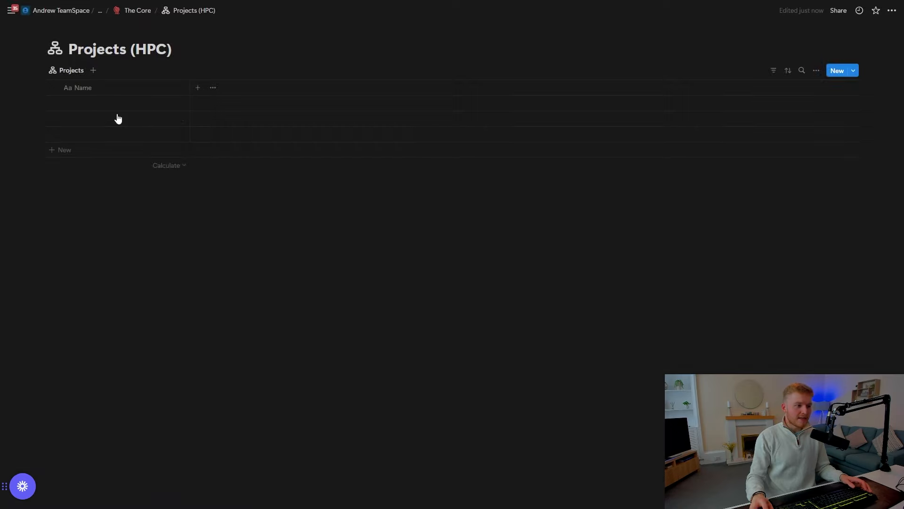
pyautogui.click(104, 89)
pyautogui.click(170, 56)
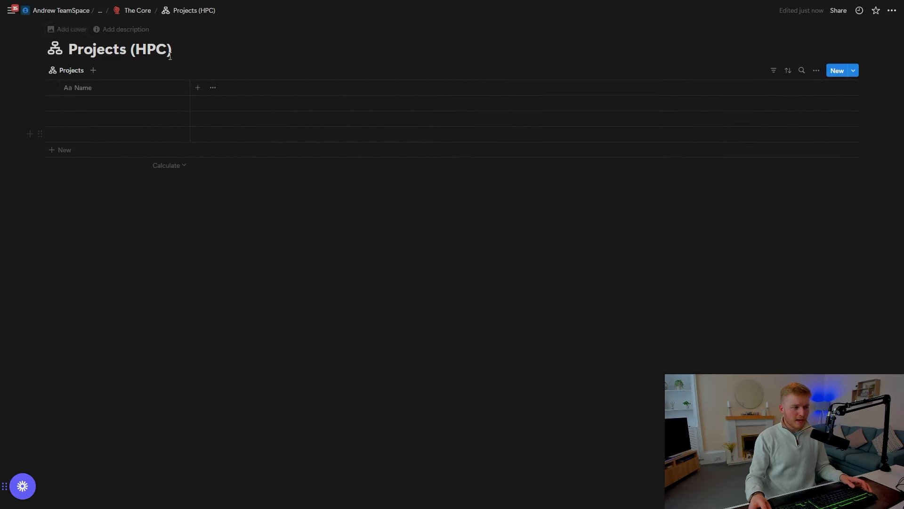
# Add a cover to the Projects (HPC) database and change it to the blue gradient.
pyautogui.click(66, 29)
pyautogui.click(558, 34)
pyautogui.click(586, 161)
pyautogui.click(648, 347)
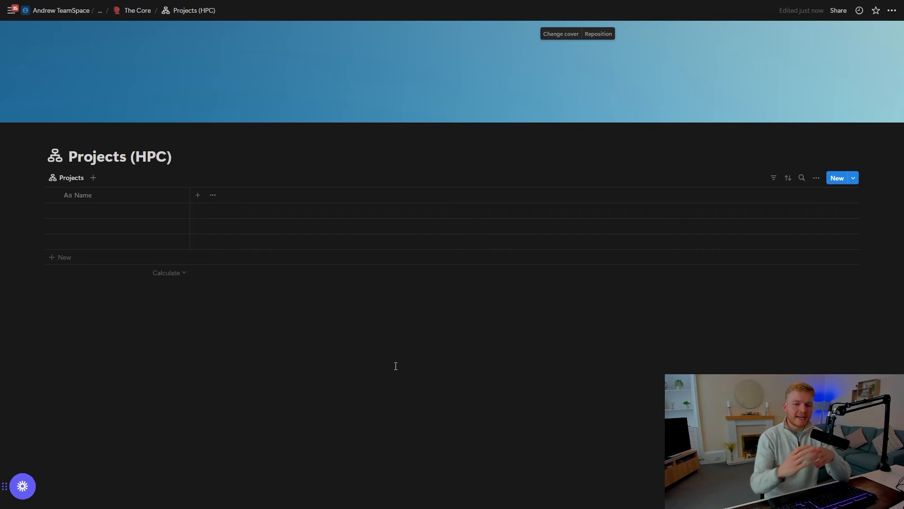
# Add a Person property to the Projects (HPC) database and look through the people it offers.
pyautogui.click(250, 218)
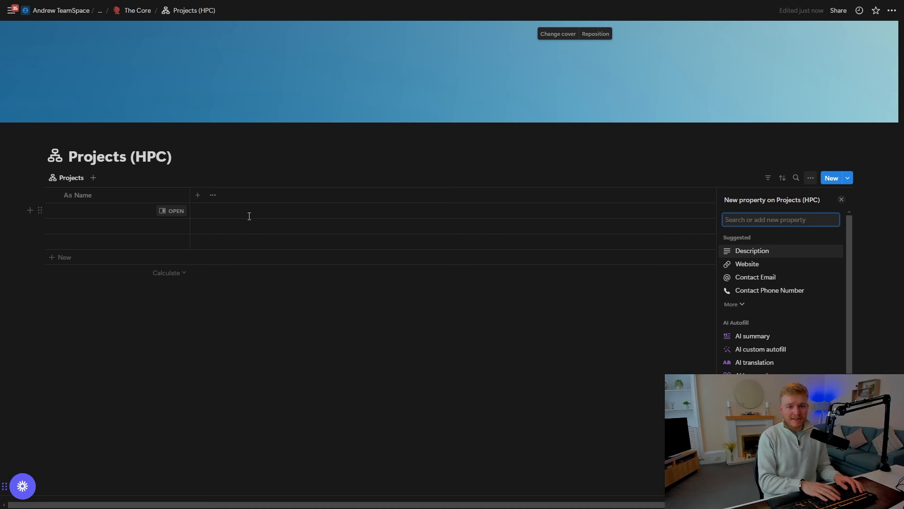
pyautogui.write('pers')
pyautogui.press('Return')
pyautogui.press('Escape')
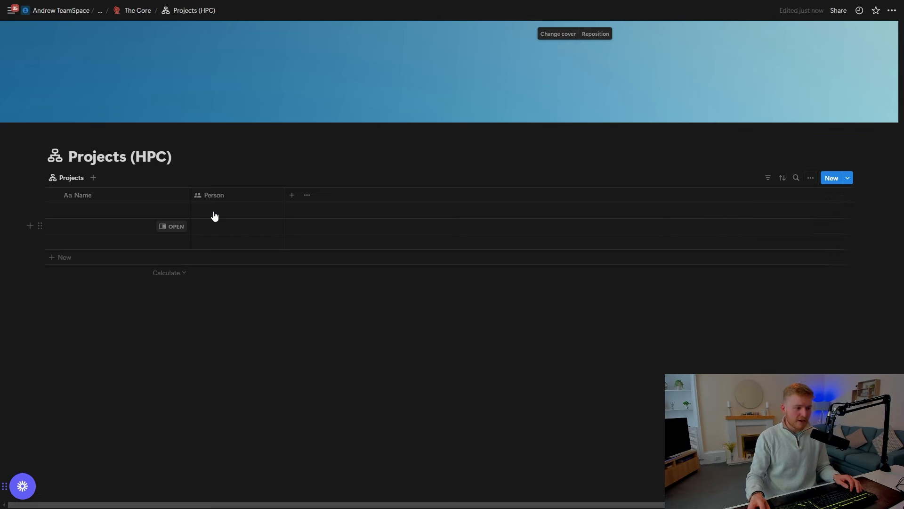
pyautogui.click(214, 216)
pyautogui.scroll(-3, 242, 304)
pyautogui.scroll(3, 233, 294)
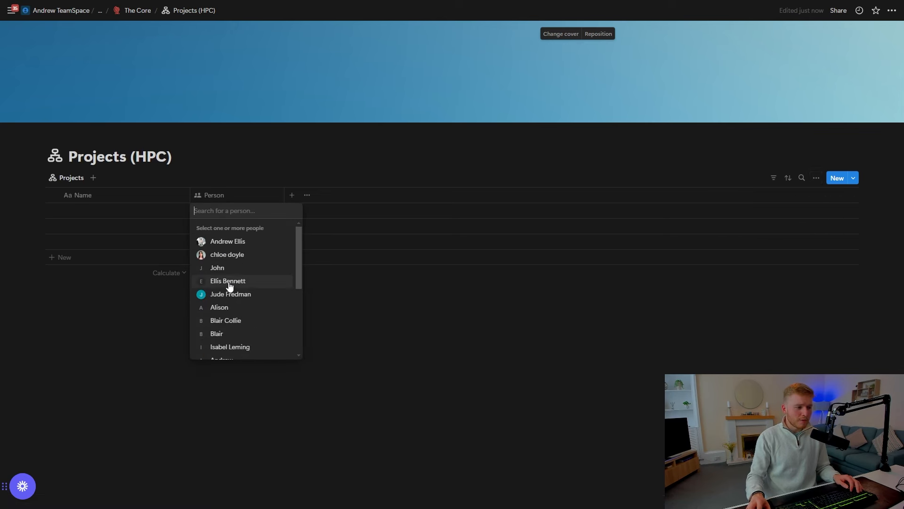
pyautogui.press('Escape')
# Delete the Person property from the Projects (HPC) database.
pyautogui.click(221, 195)
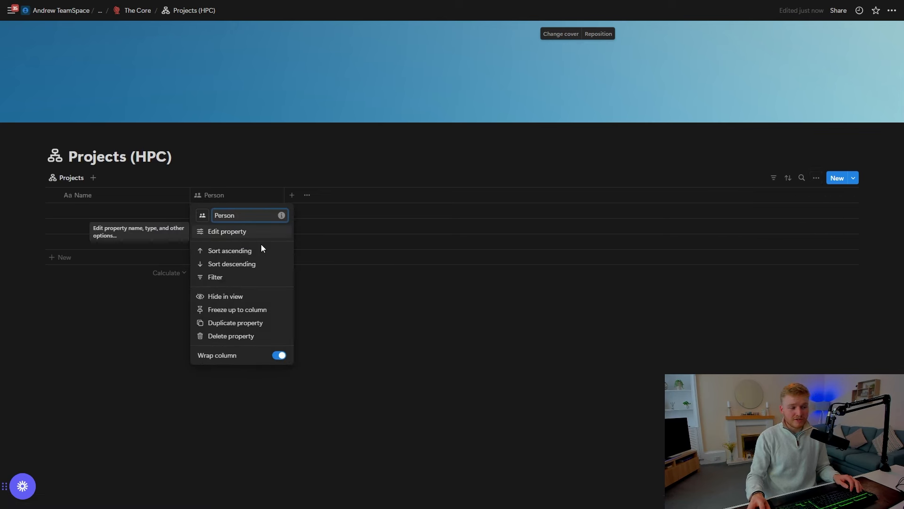
pyautogui.click(235, 336)
pyautogui.click(464, 261)
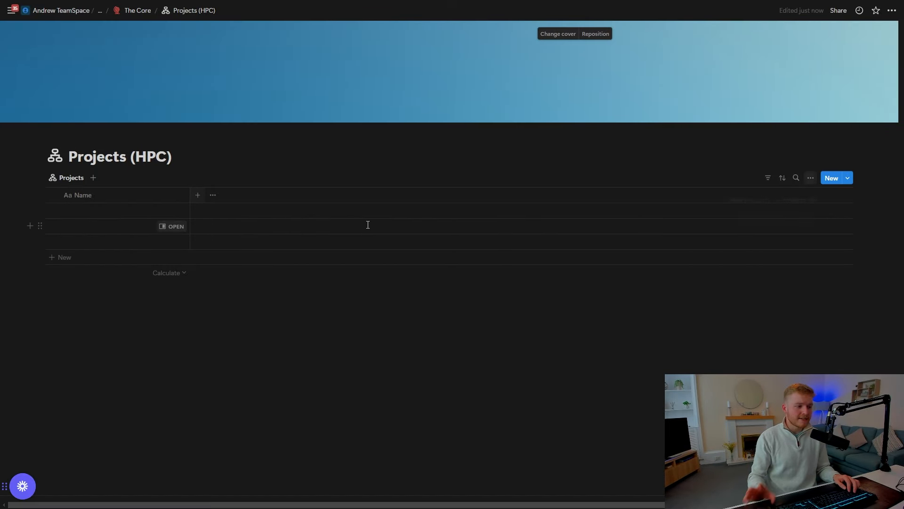
# Add a Date property to the Projects (HPC) database and name it "Date of Completion?".
pyautogui.write('date')
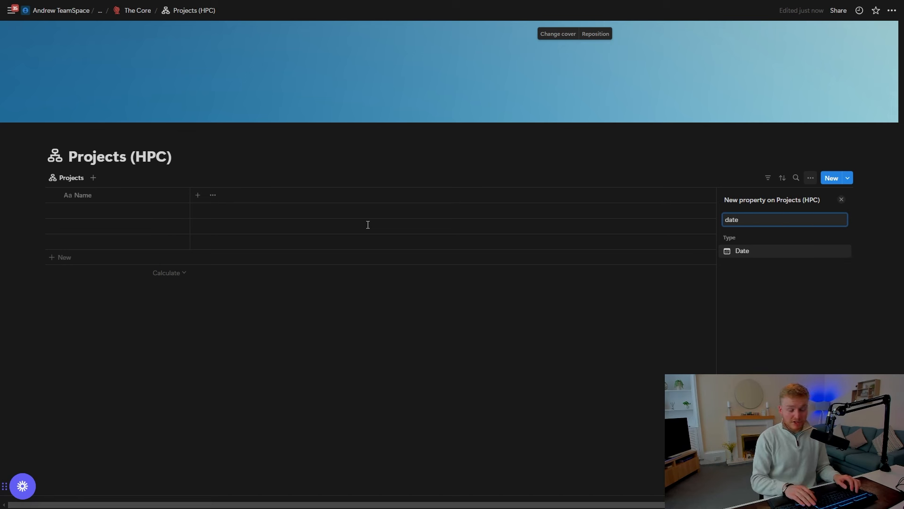
pyautogui.press('Return')
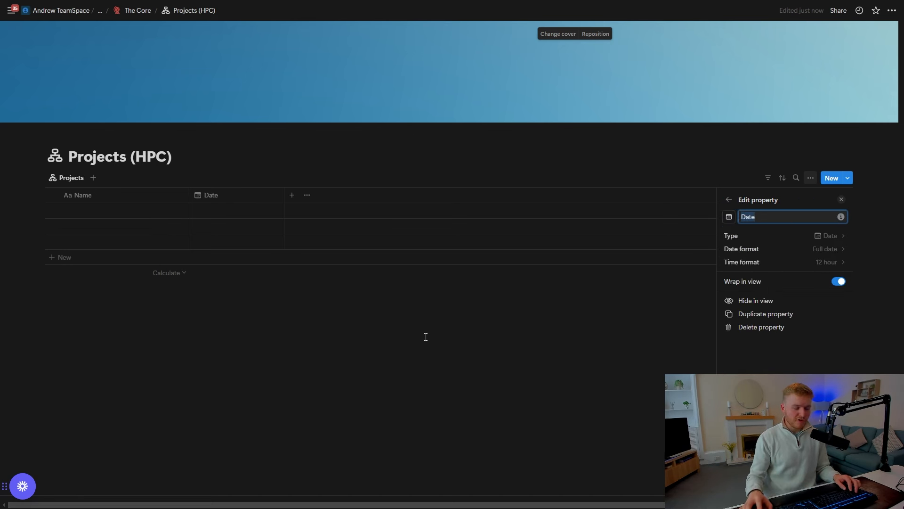
pyautogui.click(777, 213)
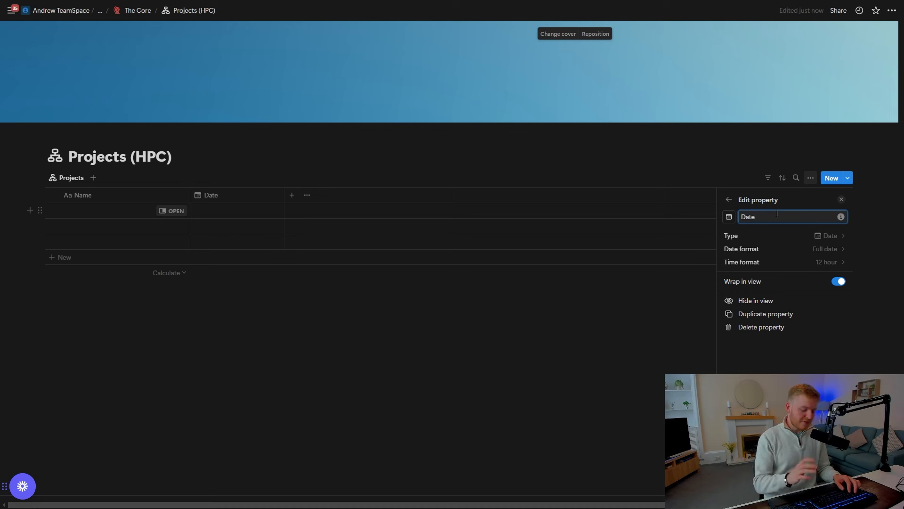
pyautogui.write('of Completion?')
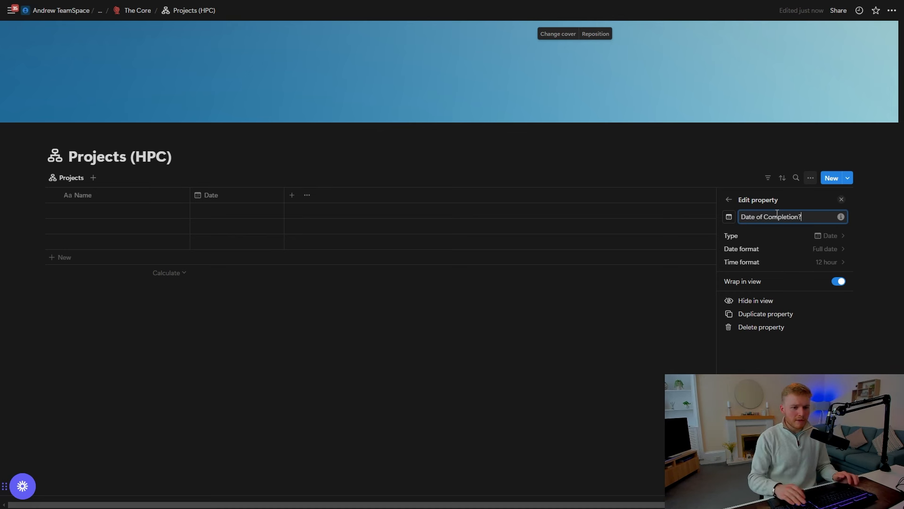
# Give the date property the description "When is this project to be completed by?".
pyautogui.click(841, 218)
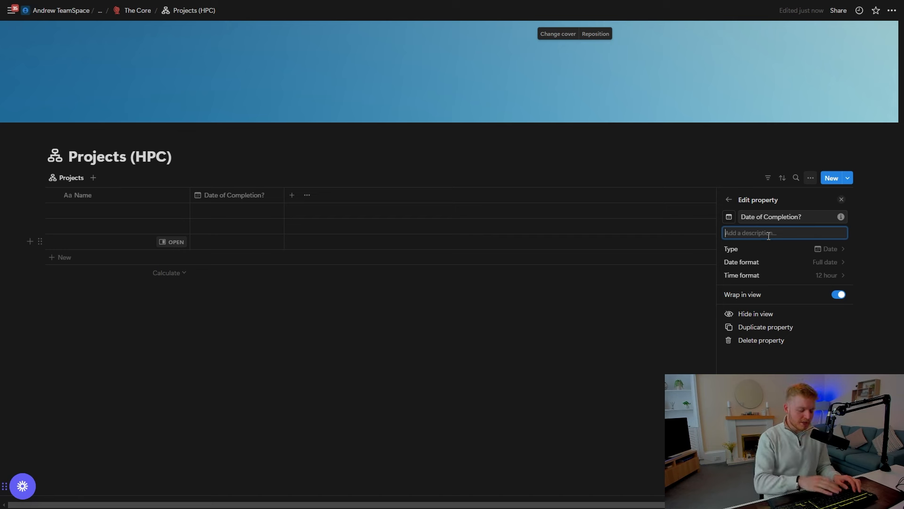
pyautogui.write('When is')
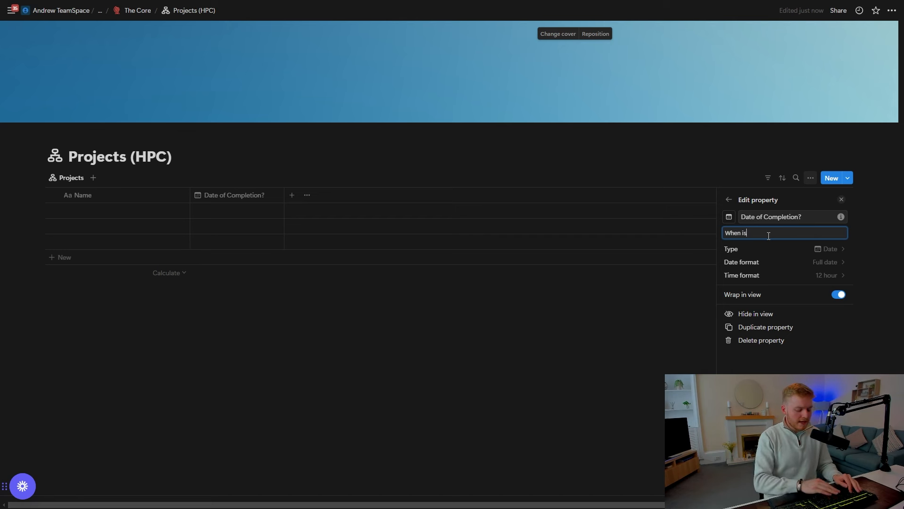
pyautogui.write(' this project to ')
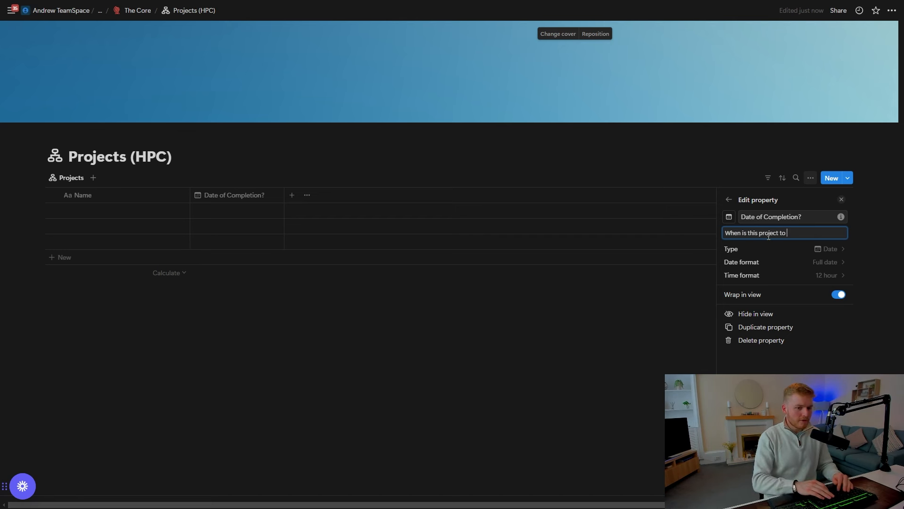
pyautogui.write('be completed ')
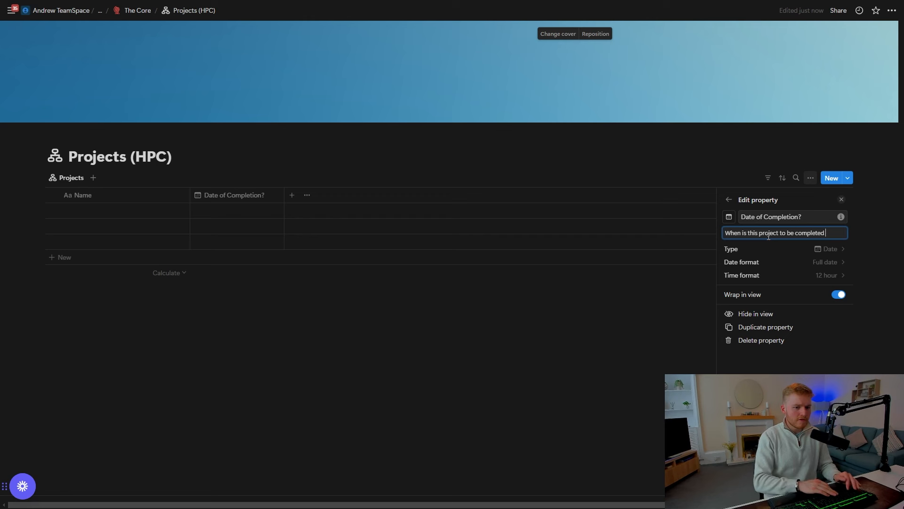
pyautogui.write('by?')
pyautogui.press('Escape')
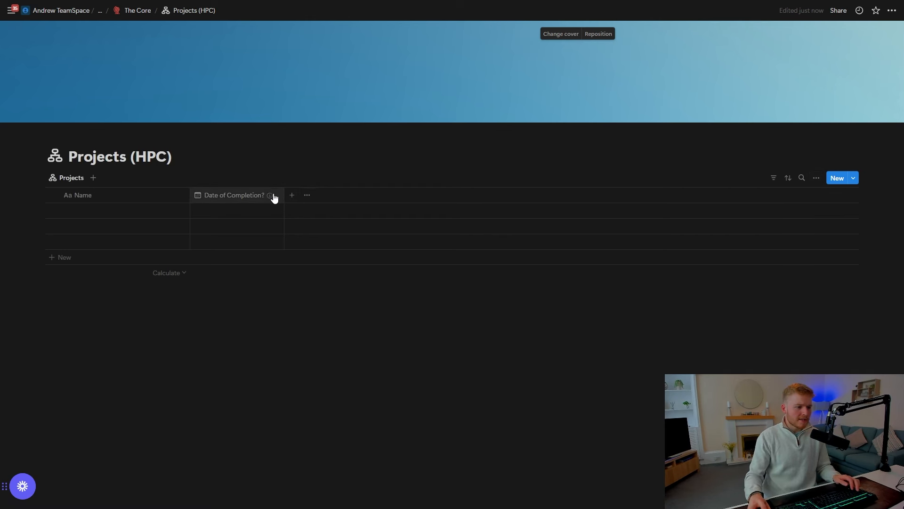
pyautogui.moveTo(269, 198)
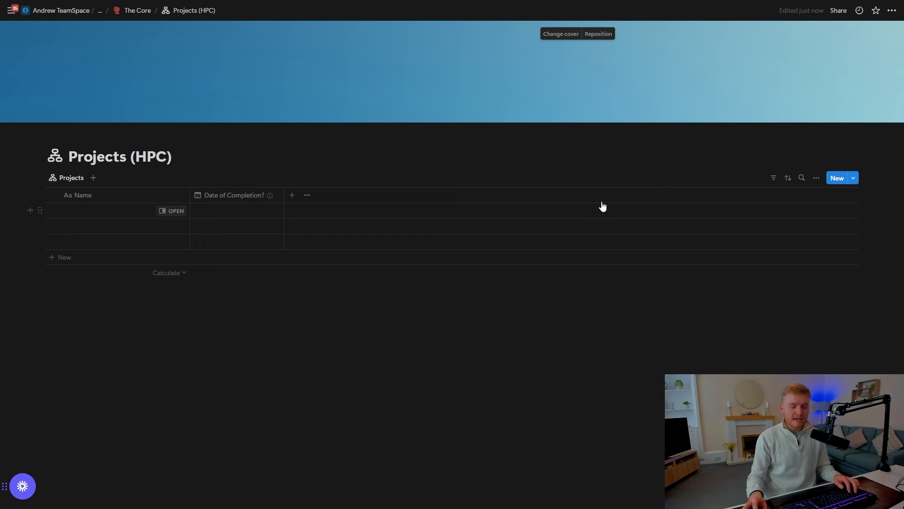
# Add another property after Date of Completion? and set its type to Select.
pyautogui.click(292, 196)
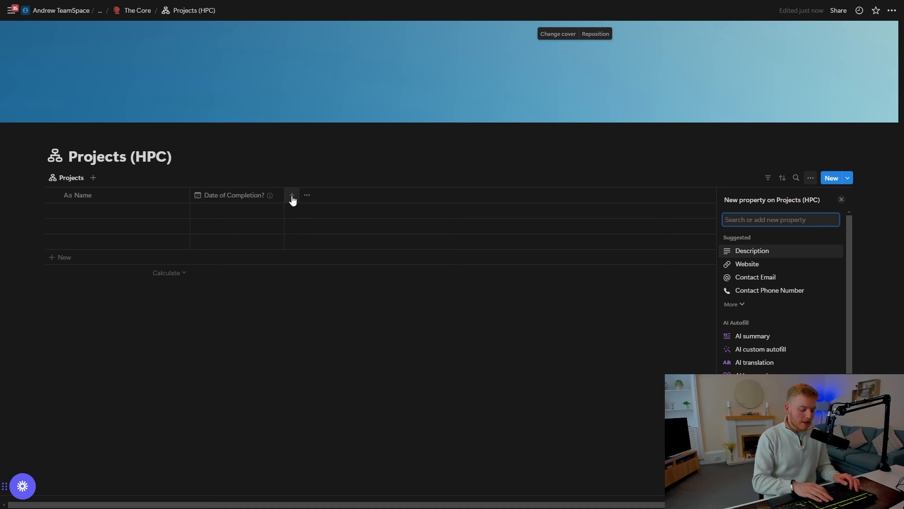
pyautogui.write('self')
pyautogui.press('Return')
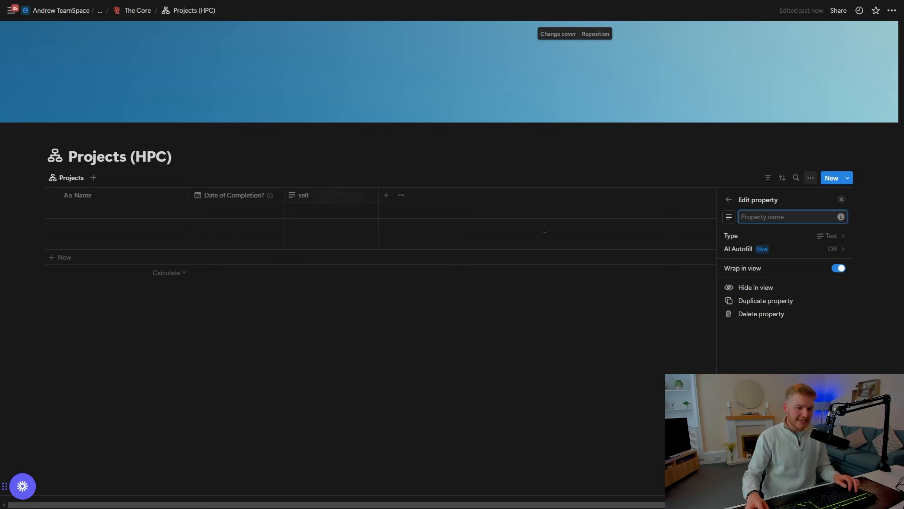
pyautogui.click(821, 236)
pyautogui.write('sek')
pyautogui.press('BackSpace')
pyautogui.write('l')
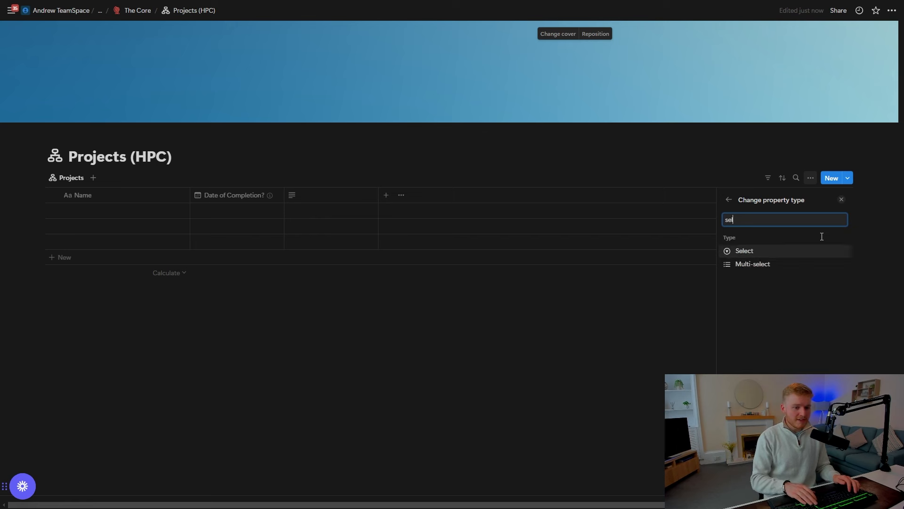
pyautogui.press('Return')
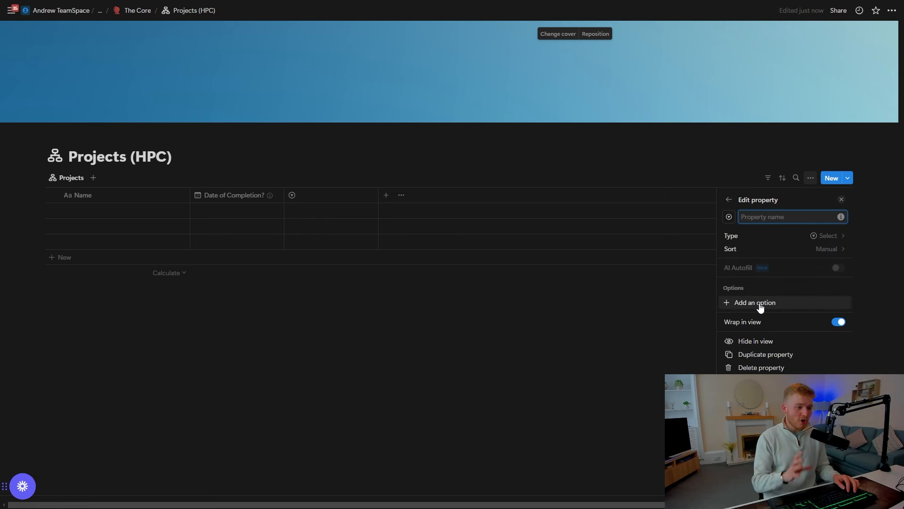
# Keep Select as the new property's type and name the property "Project Reward".
pyautogui.click(799, 237)
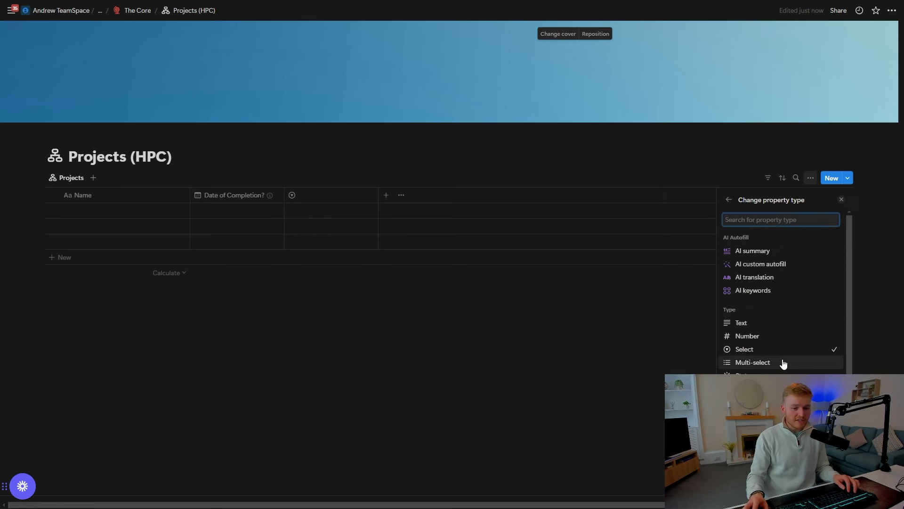
pyautogui.scroll(-1, 781, 339)
pyautogui.scroll(1, 775, 321)
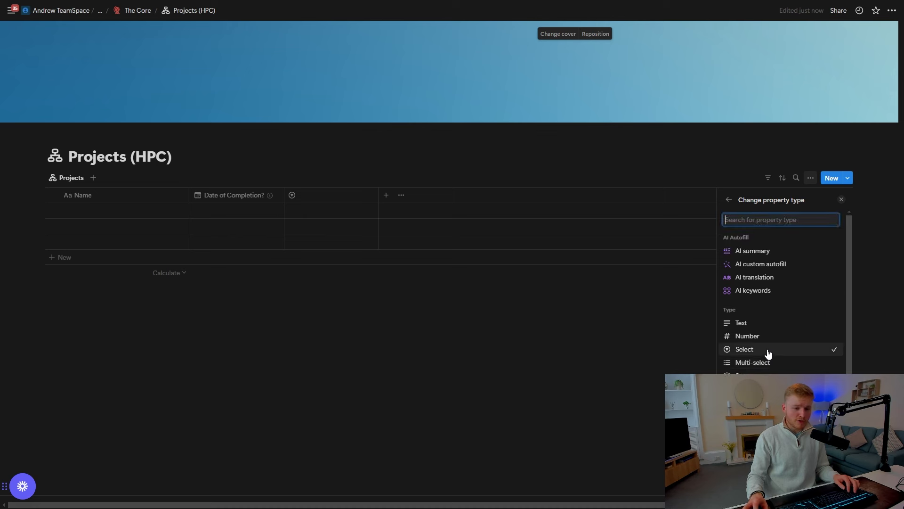
pyautogui.click(768, 349)
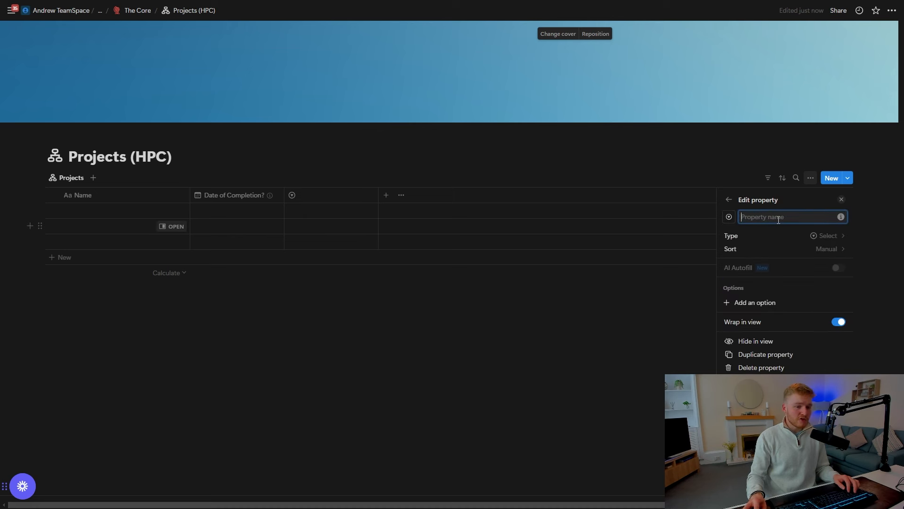
pyautogui.write('Pro')
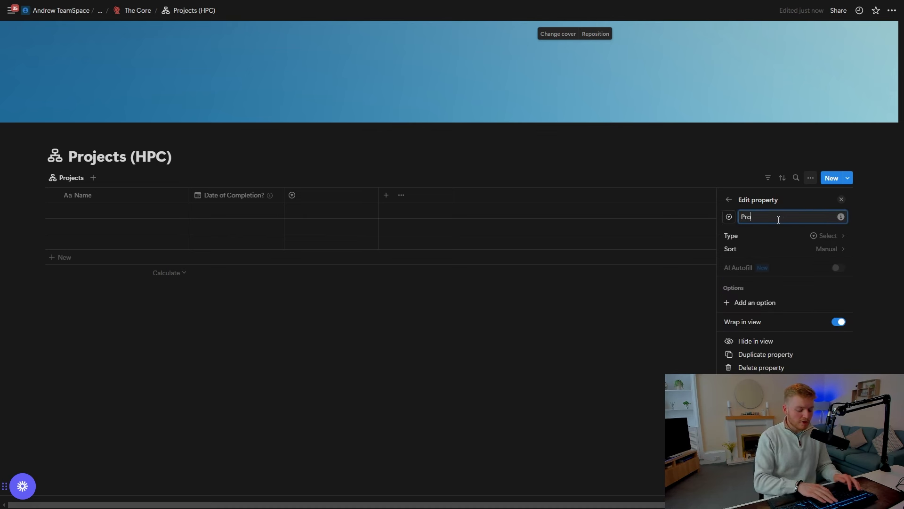
pyautogui.write('ject Reward')
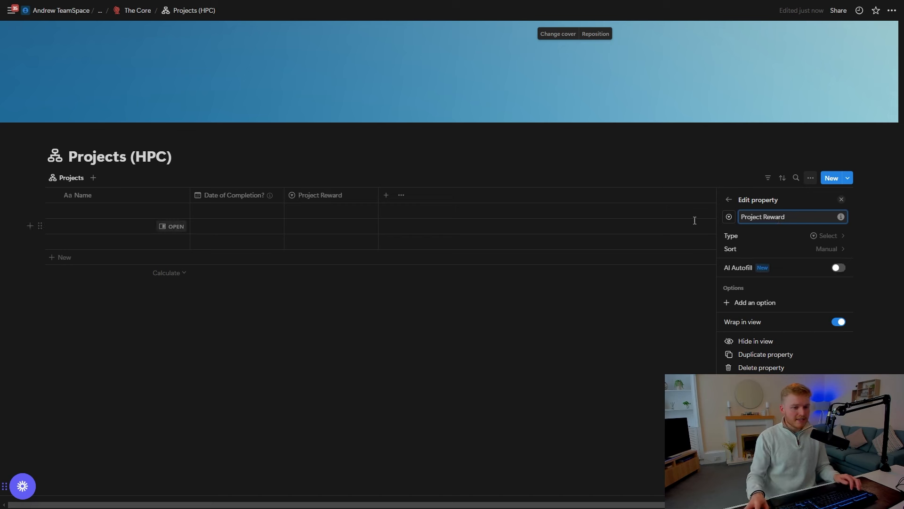
# Add the options High, Medium and Low to Project Reward and arrange them in that order.
pyautogui.click(771, 302)
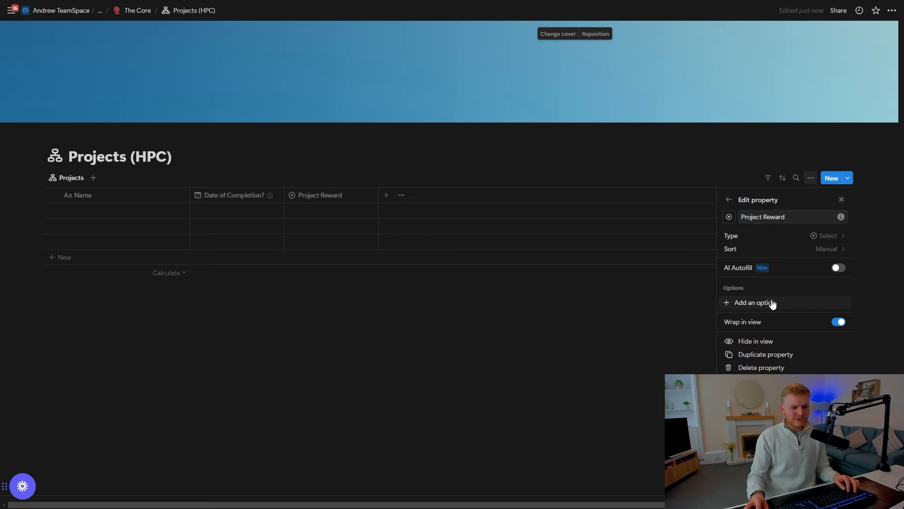
pyautogui.write('High')
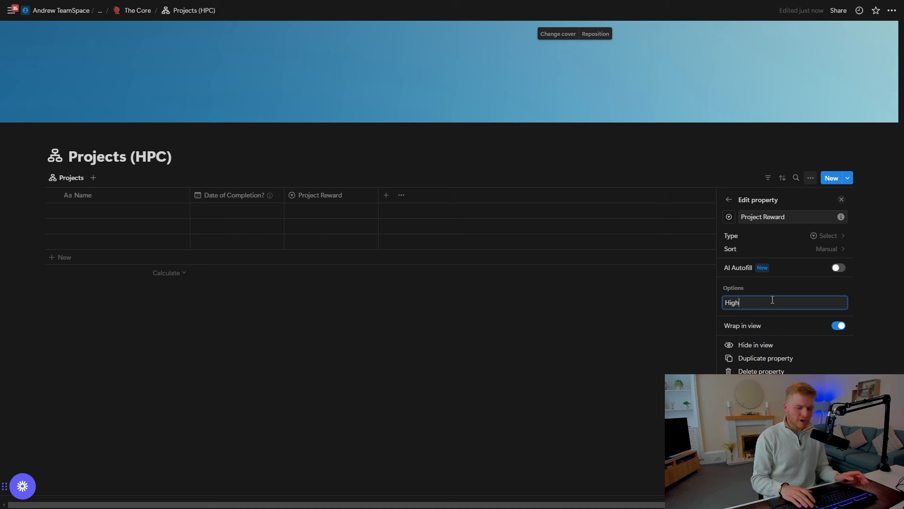
pyautogui.press('Return')
pyautogui.write('Medium')
pyautogui.press('Return')
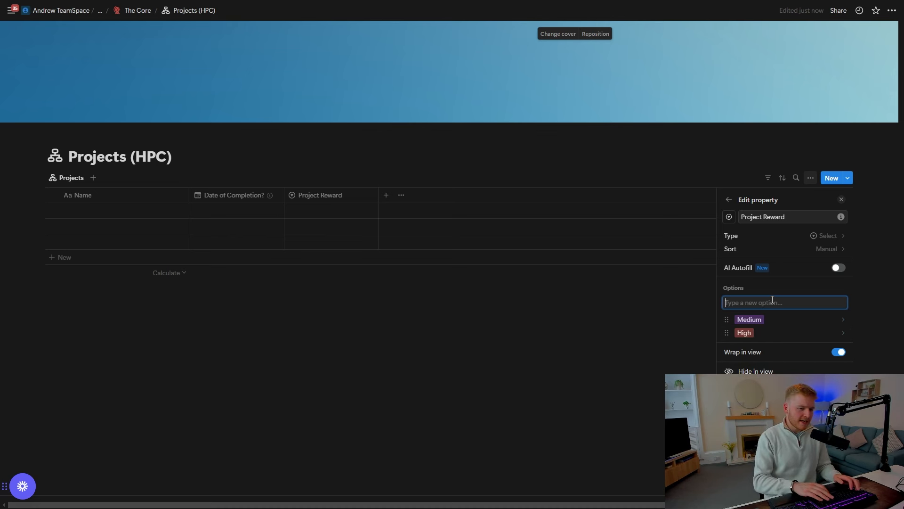
pyautogui.write('Low')
pyautogui.press('Return')
pyautogui.moveTo(727, 345); pyautogui.dragTo(723, 325)
# Colour the High option green, Medium orange and Low red, and give Project Reward a traffic light icon.
pyautogui.click(751, 319)
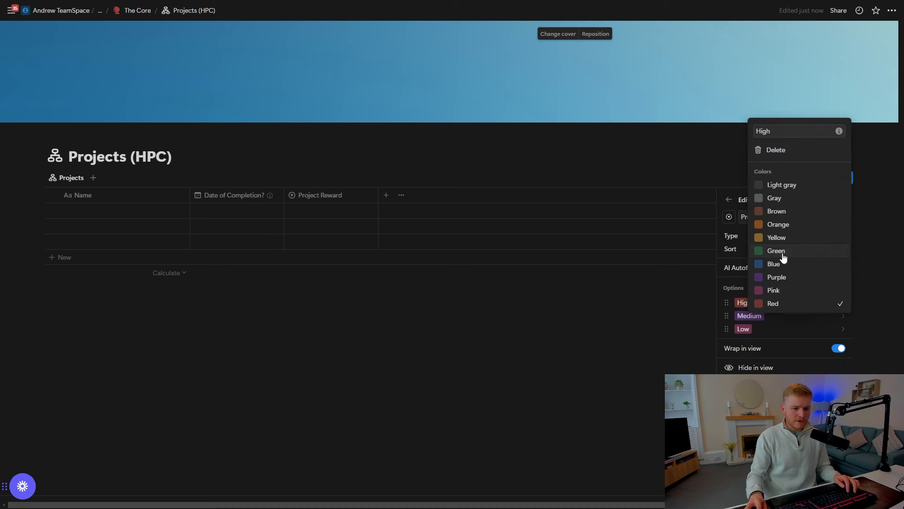
pyautogui.click(783, 257)
pyautogui.click(748, 315)
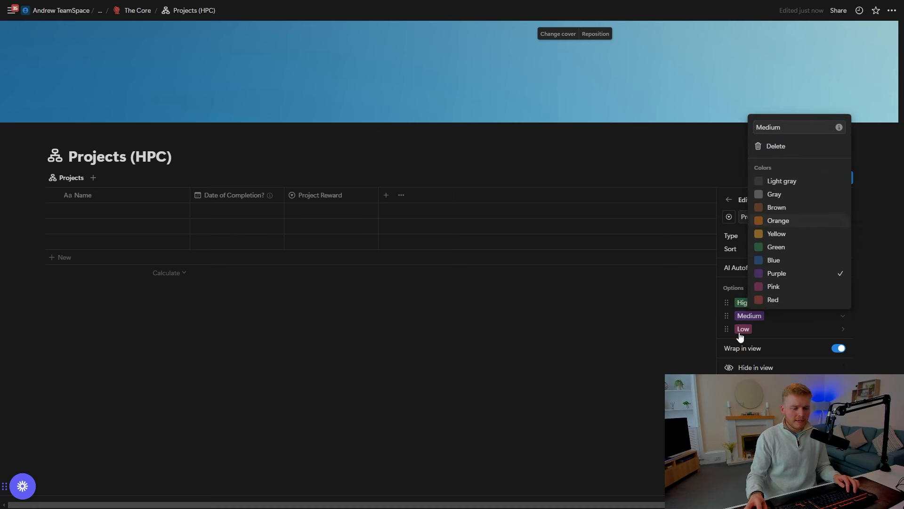
pyautogui.click(778, 221)
pyautogui.click(754, 329)
pyautogui.click(783, 312)
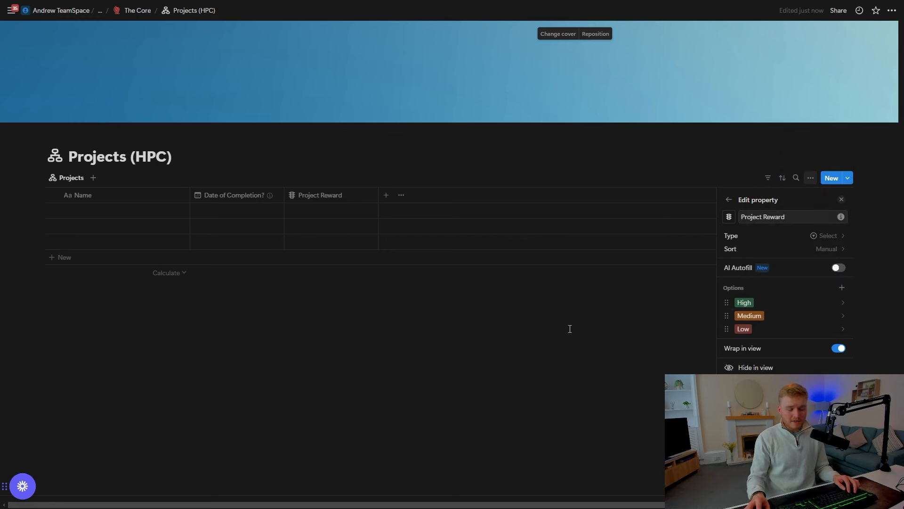
pyautogui.click(417, 332)
# Rename the Name property to "Project Name" and give it the same hierarchy icon as the database.
pyautogui.click(178, 195)
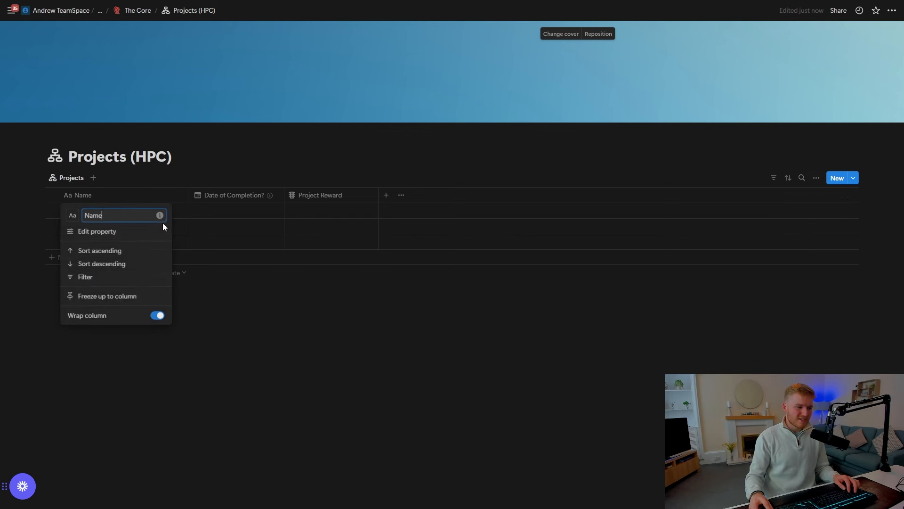
pyautogui.write('Project Name')
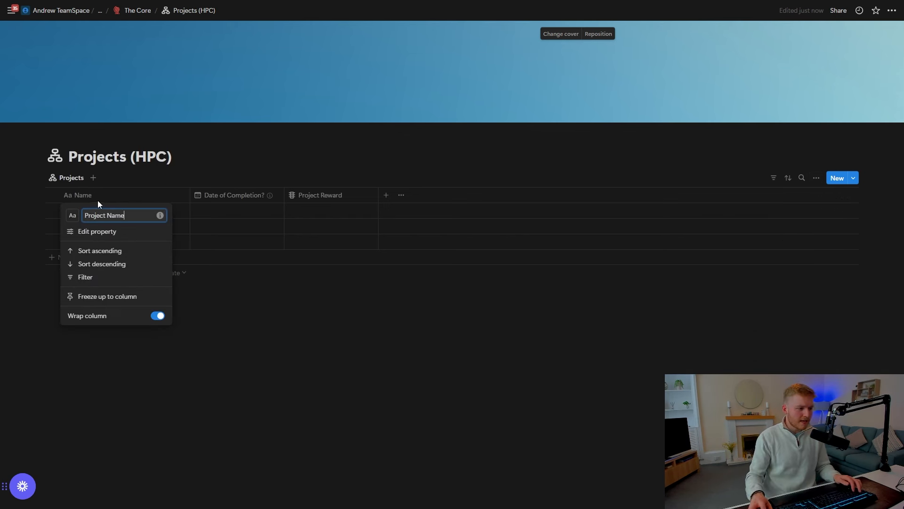
pyautogui.click(72, 216)
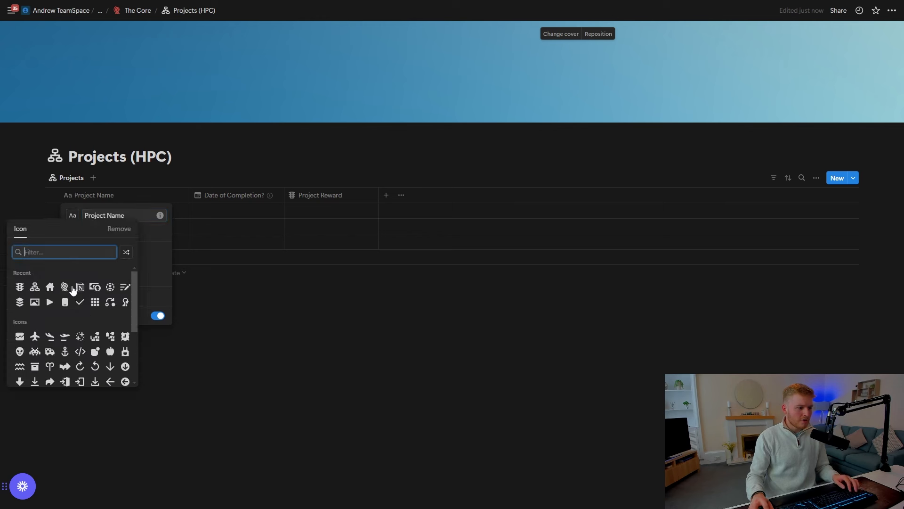
pyautogui.click(35, 287)
pyautogui.click(179, 241)
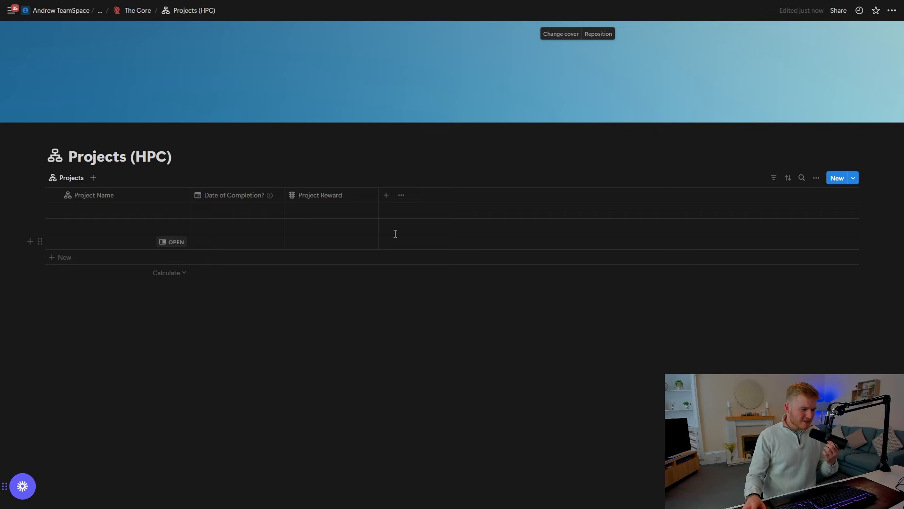
# Add a Created time property to the Projects (HPC) database after Project Reward.
pyautogui.click(386, 195)
pyautogui.write('cre')
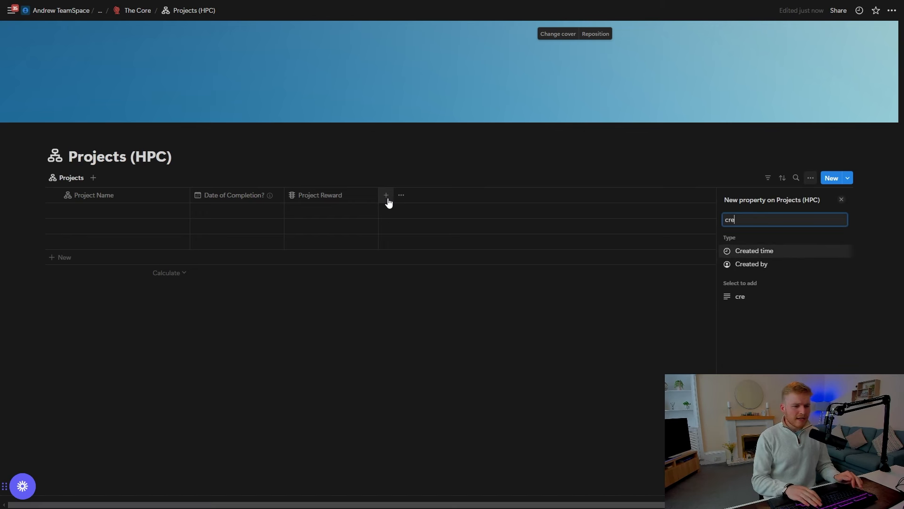
pyautogui.press('Return')
pyautogui.press('Escape')
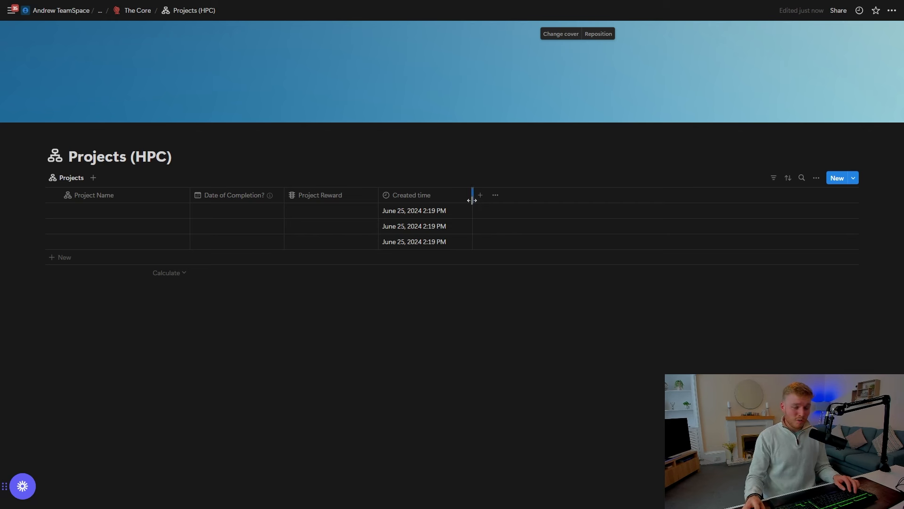
pyautogui.click(447, 198)
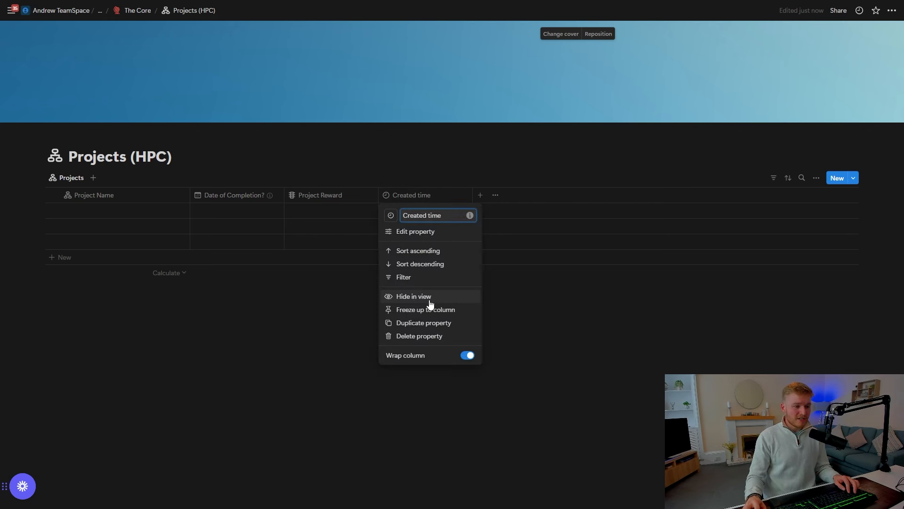
pyautogui.click(268, 329)
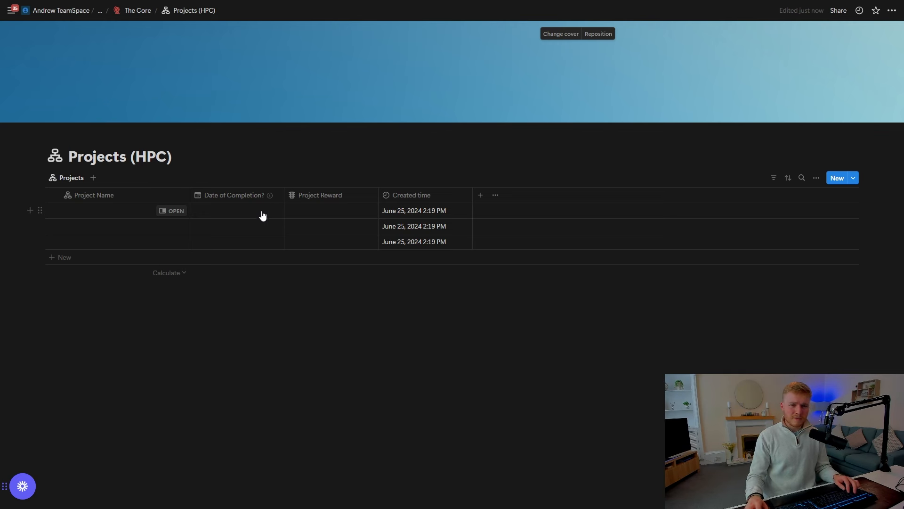
# Preview the first empty project page, close it, and delete all rows from the Projects (HPC) table.
pyautogui.click(167, 212)
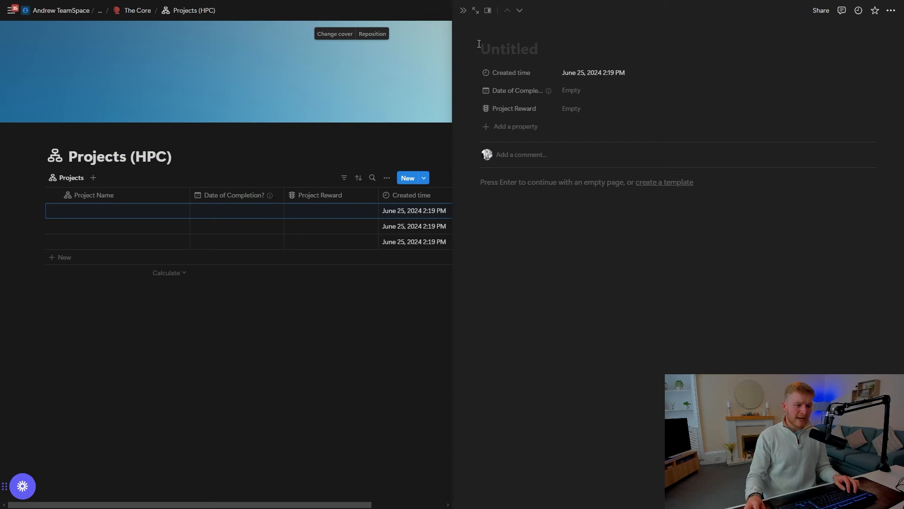
pyautogui.click(463, 10)
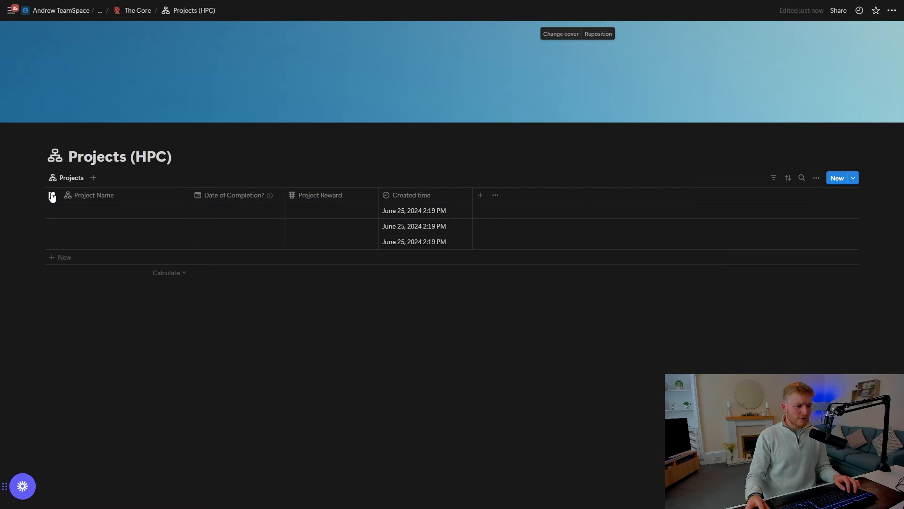
pyautogui.click(52, 195)
pyautogui.press('Delete')
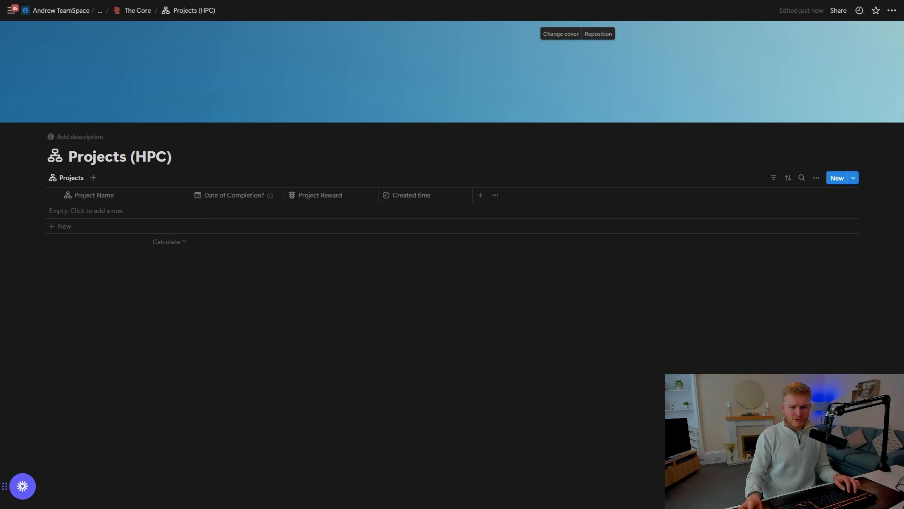
# Create a new Projects (HPC) template, move Created time below Project Reward, and set its visibility to Always hide.
pyautogui.click(851, 179)
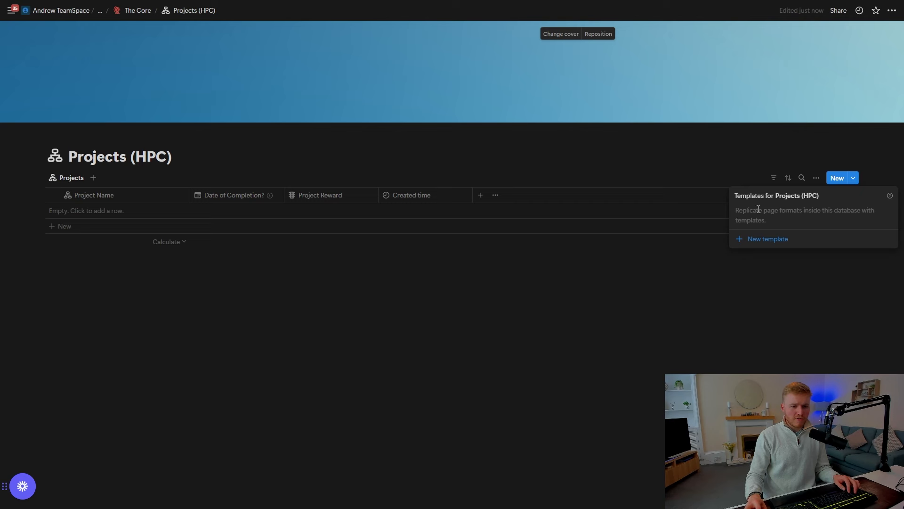
pyautogui.click(752, 240)
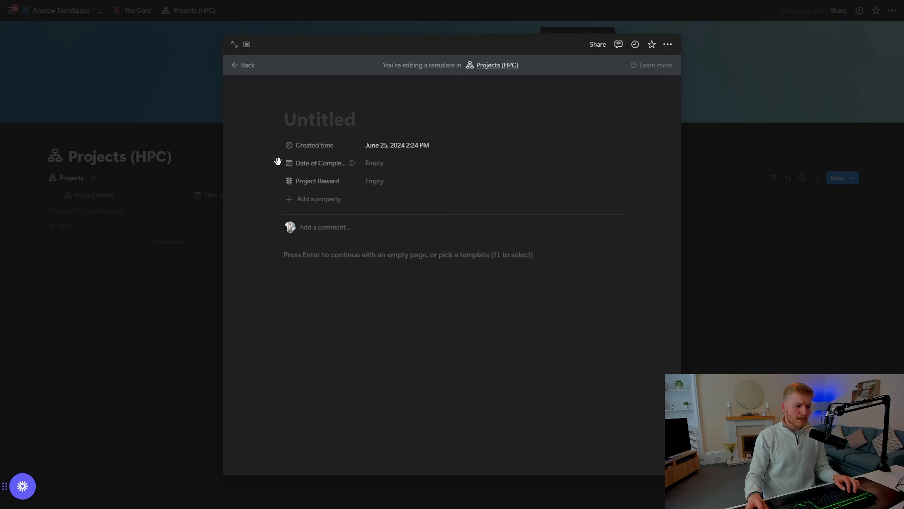
pyautogui.moveTo(277, 145); pyautogui.dragTo(277, 182)
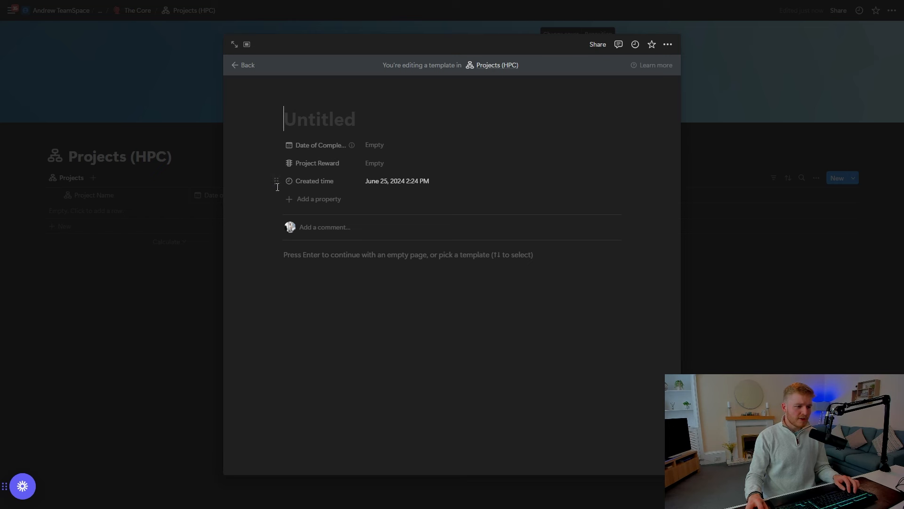
pyautogui.click(275, 182)
pyautogui.moveTo(339, 232)
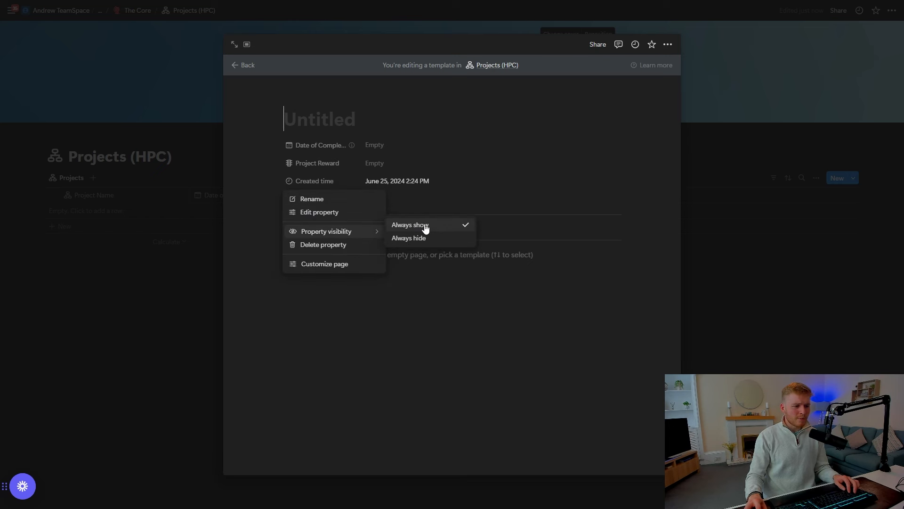
pyautogui.click(430, 235)
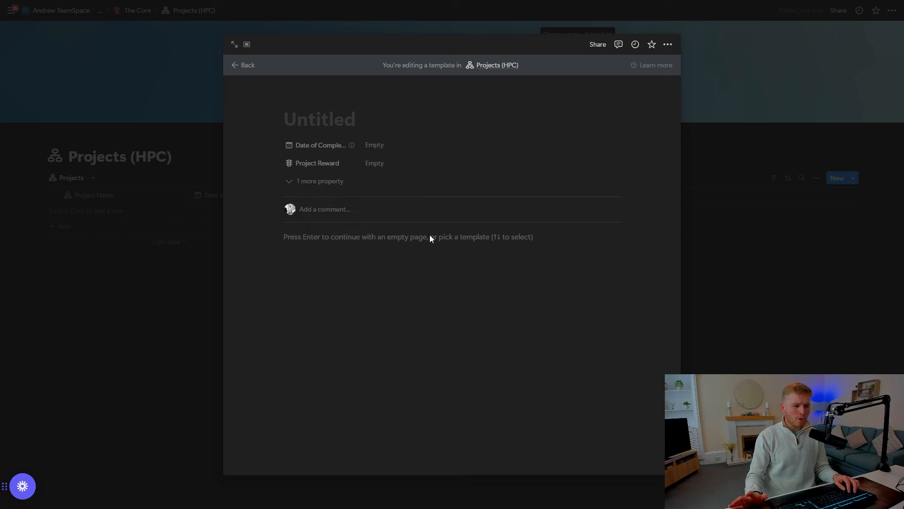
# Set the template's Date of Completion? to the dynamic Today value, the date when duplicated.
pyautogui.click(374, 145)
pyautogui.click(385, 189)
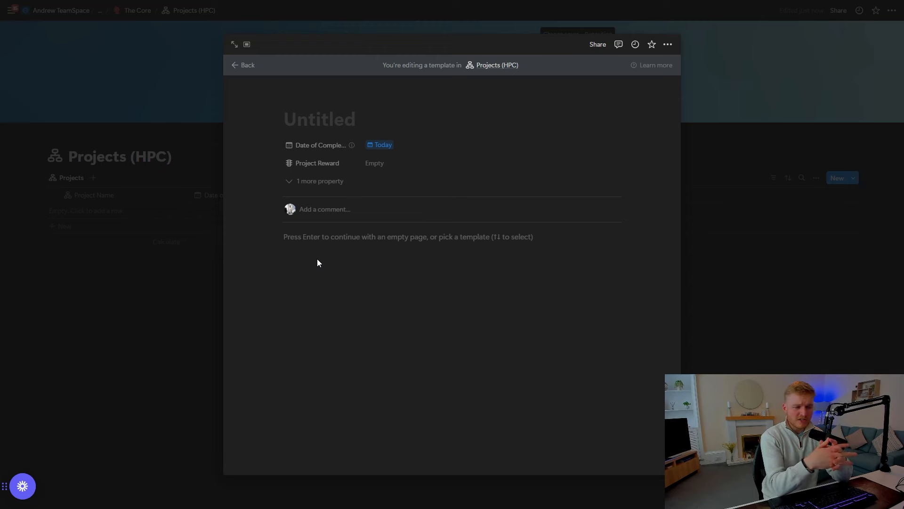
pyautogui.click(379, 145)
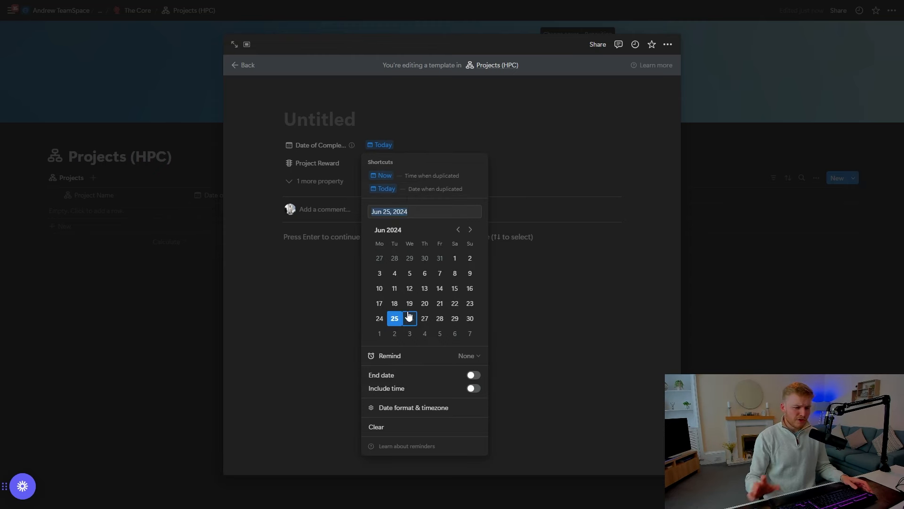
pyautogui.click(427, 191)
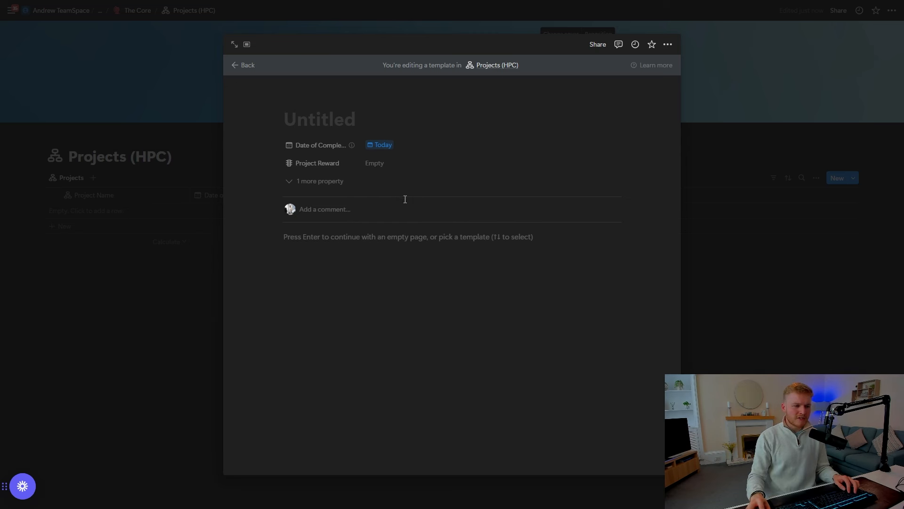
pyautogui.click(374, 166)
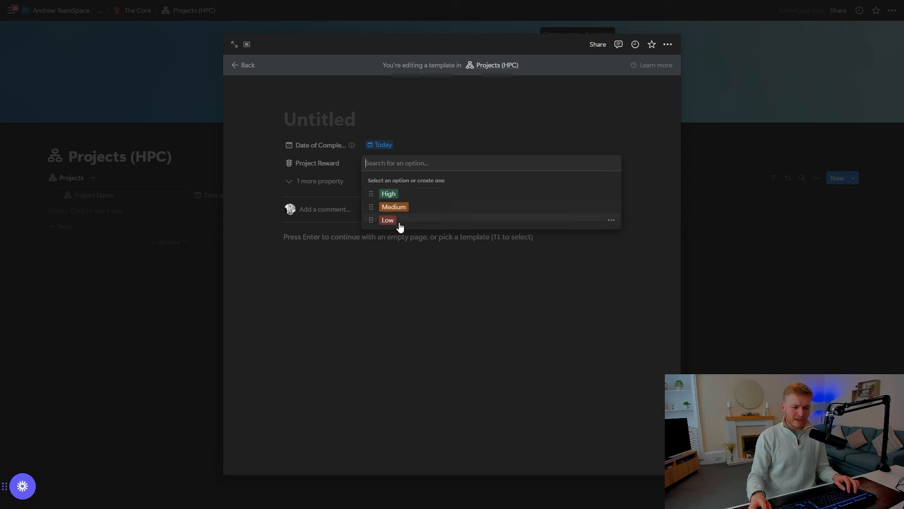
pyautogui.click(401, 274)
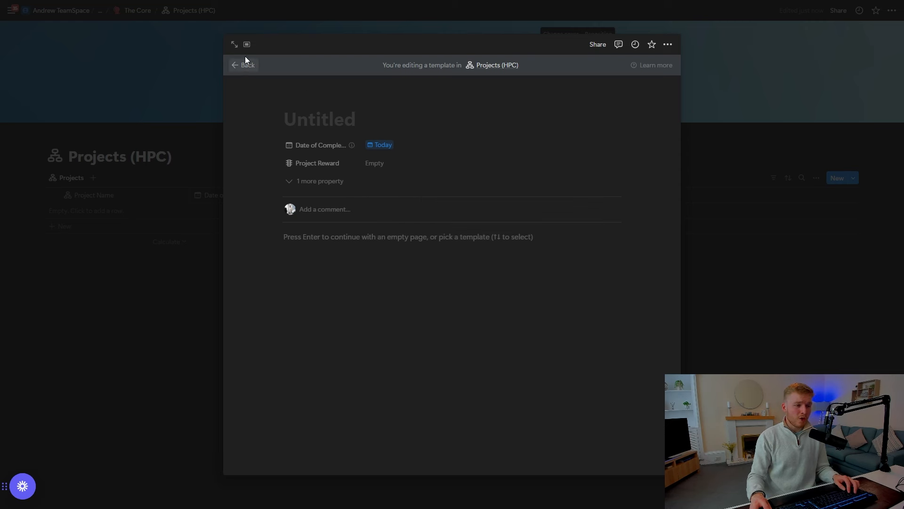
# View the untitled template as a full page and return to the Projects (HPC) database.
pyautogui.click(234, 44)
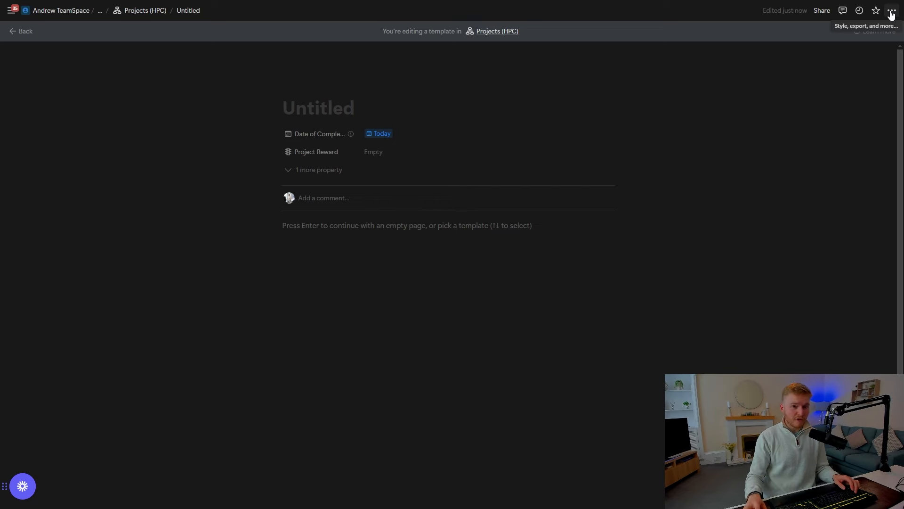
pyautogui.click(33, 39)
pyautogui.click(235, 108)
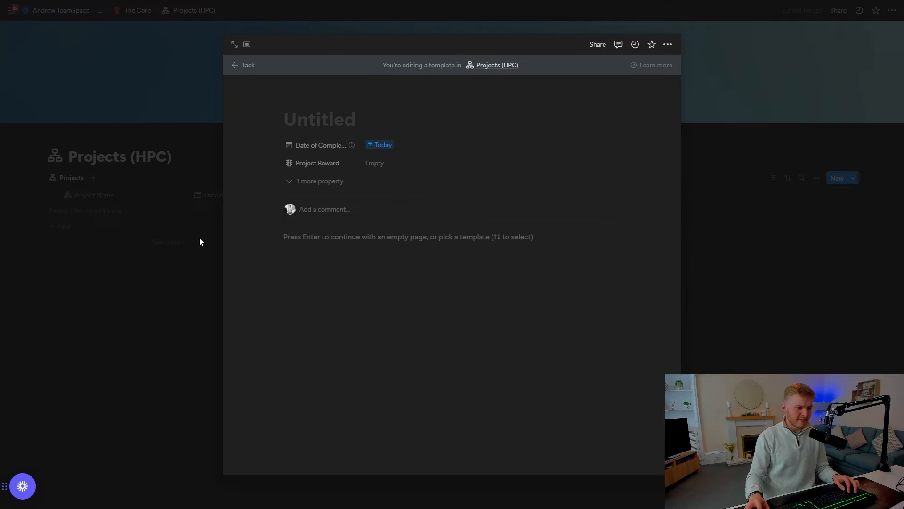
pyautogui.click(199, 238)
# Add a Checkbox property after Created time and name it "Fully Complete".
pyautogui.click(482, 196)
pyautogui.write('check')
pyautogui.press('Return')
pyautogui.write('Fully Complete')
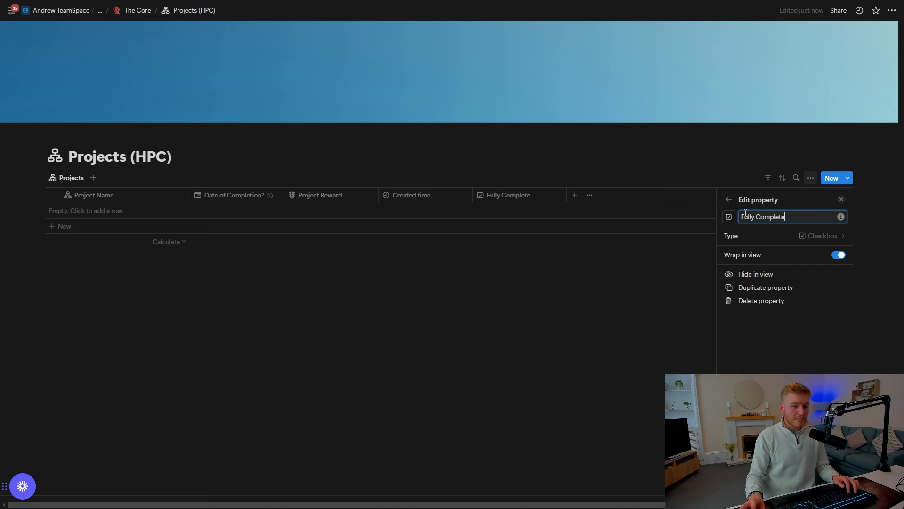
# Give the Fully Complete property a check mark icon, move its column before Project Name and narrow it.
pyautogui.click(729, 217)
pyautogui.write('check')
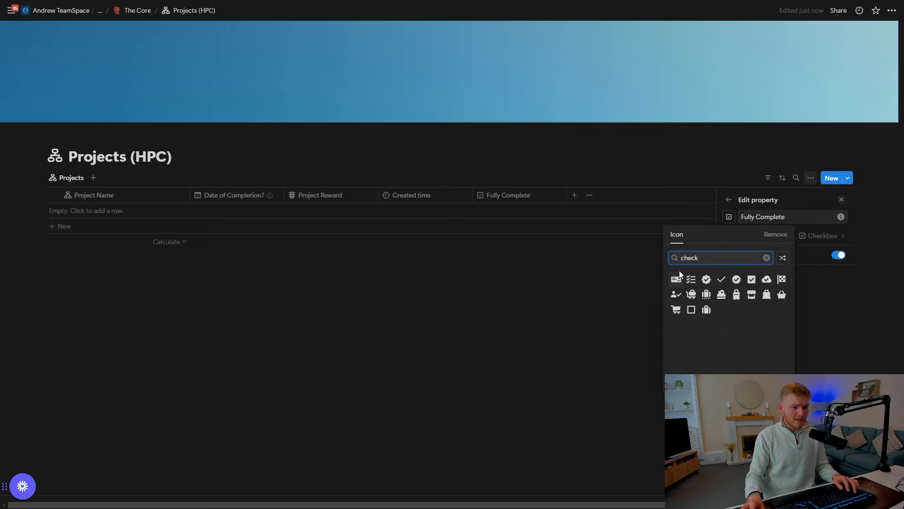
pyautogui.click(722, 279)
pyautogui.moveTo(506, 195); pyautogui.dragTo(226, 196)
pyautogui.moveTo(283, 196); pyautogui.dragTo(115, 197)
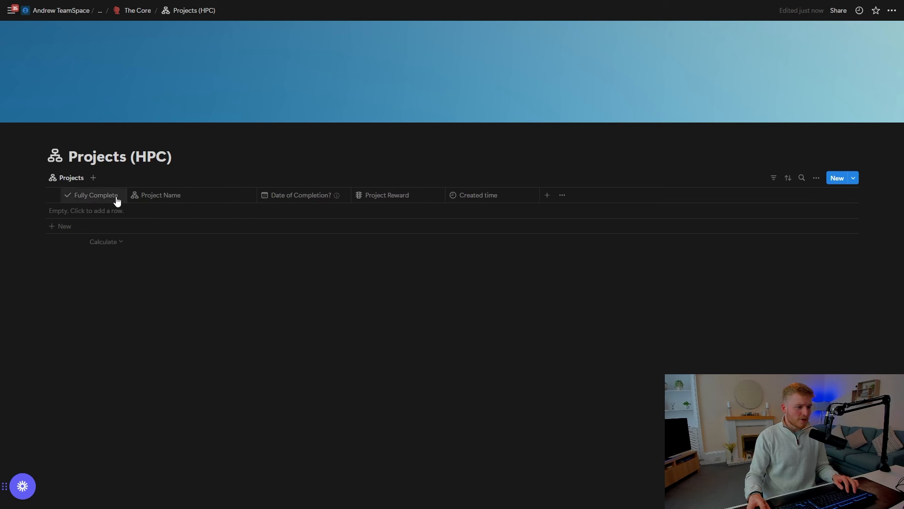
# Edit the untitled Projects (HPC) template and move Fully Complete above Date of Completion?
pyautogui.click(854, 178)
pyautogui.click(890, 213)
pyautogui.click(821, 199)
pyautogui.press('Escape')
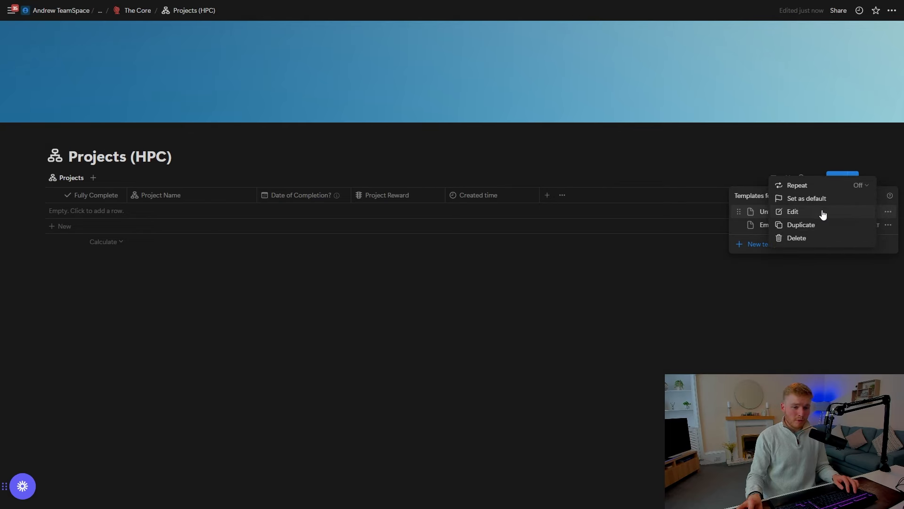
pyautogui.click(823, 214)
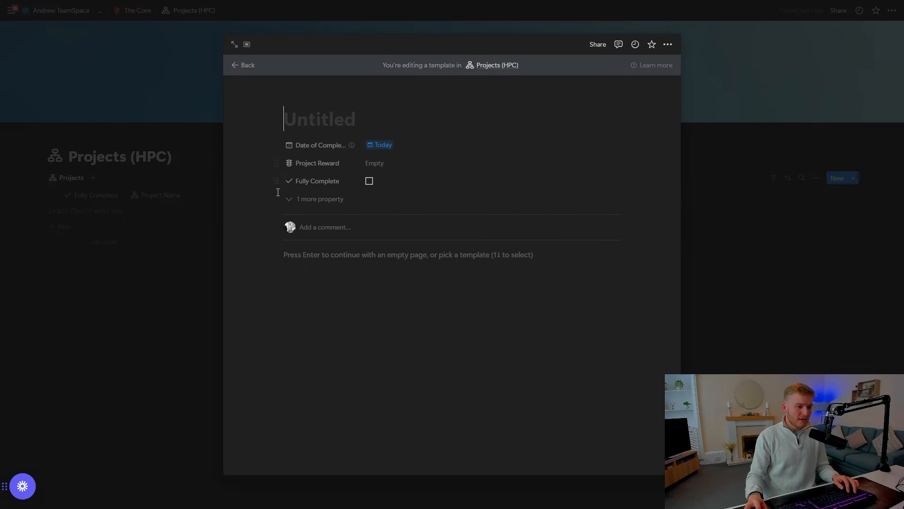
pyautogui.moveTo(276, 182); pyautogui.dragTo(278, 140)
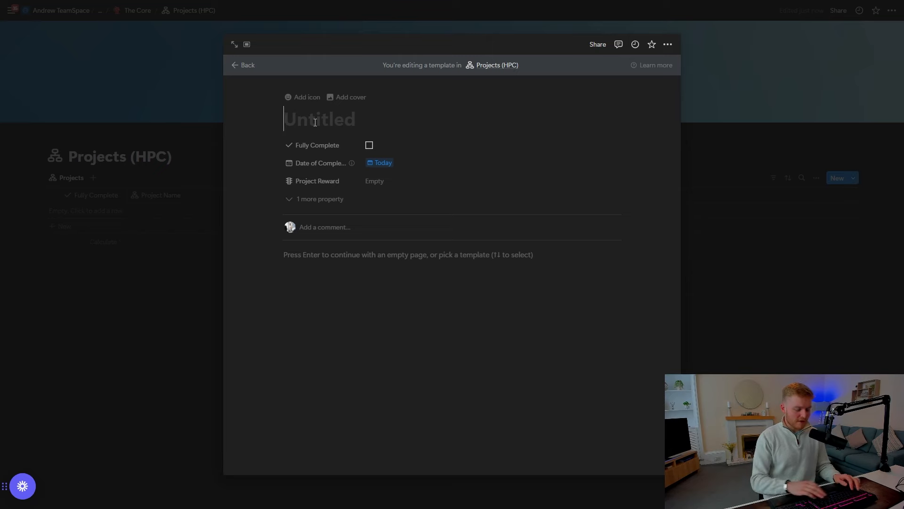
# Name the template "New Project" and give it the blue target-with-dart icon.
pyautogui.write('New Project')
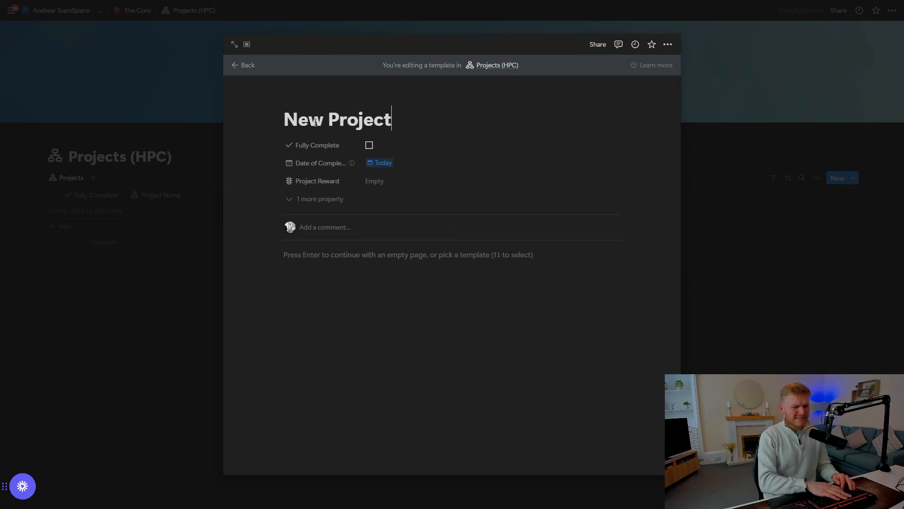
pyautogui.click(299, 97)
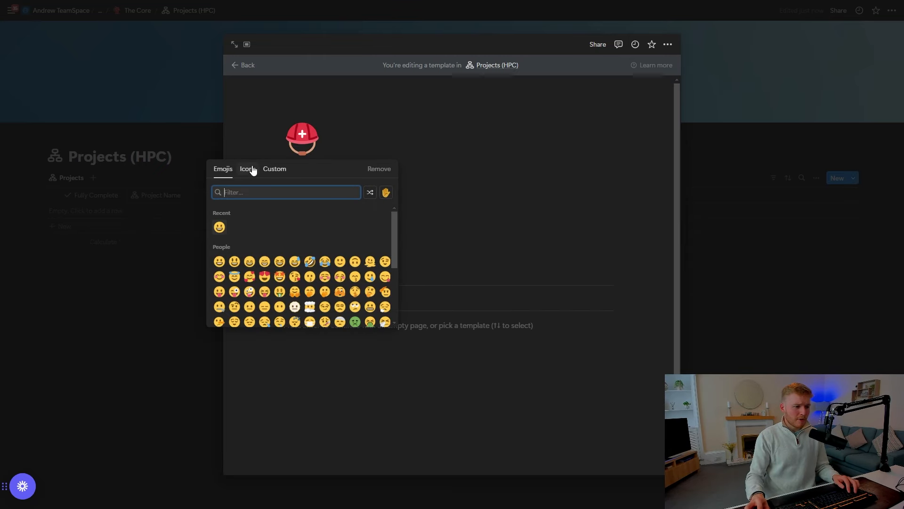
pyautogui.click(252, 169)
pyautogui.write('dart')
pyautogui.click(235, 216)
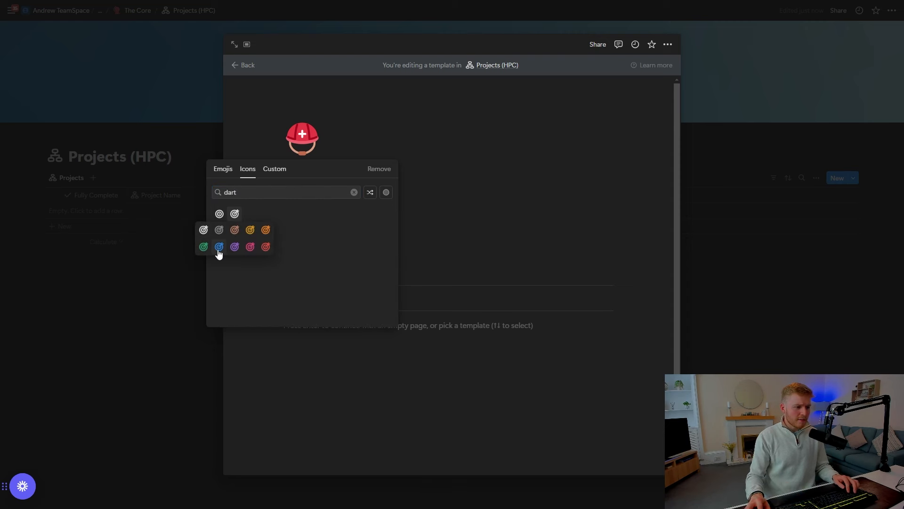
pyautogui.click(219, 246)
# Set a blue gradient cover on the New Project template and make its page full width.
pyautogui.click(587, 84)
pyautogui.click(554, 86)
pyautogui.click(571, 207)
pyautogui.click(668, 44)
pyautogui.click(710, 113)
pyautogui.press('Escape')
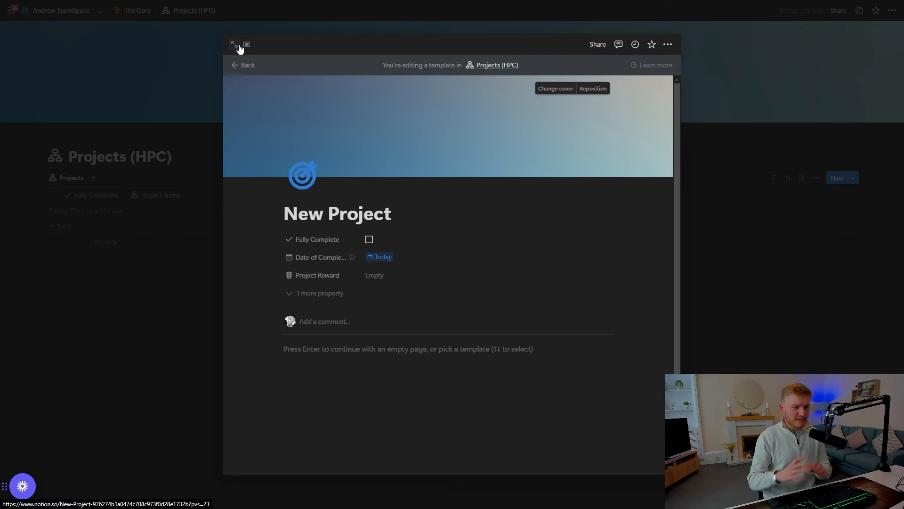
# View the template as a full page and add a Heading 2 "TASKS RELATED TO PROJECT" with a divider below it.
pyautogui.click(238, 46)
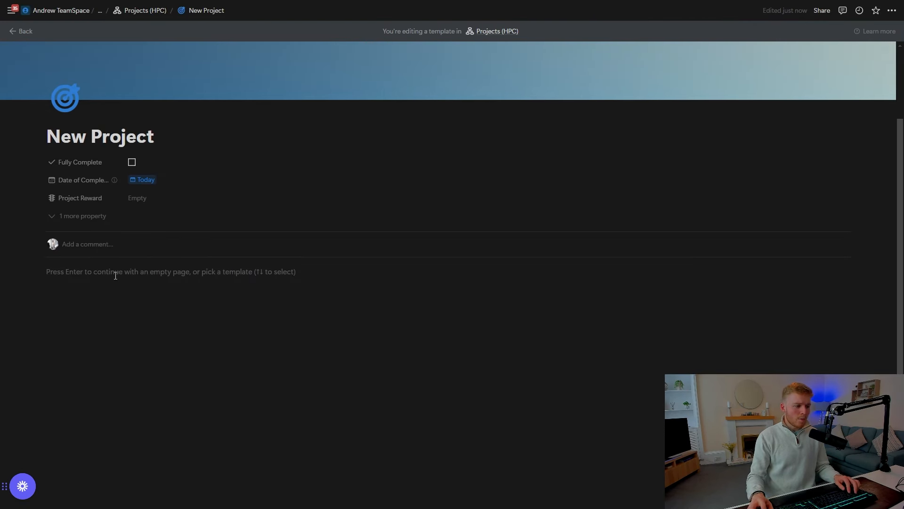
pyautogui.press('Return')
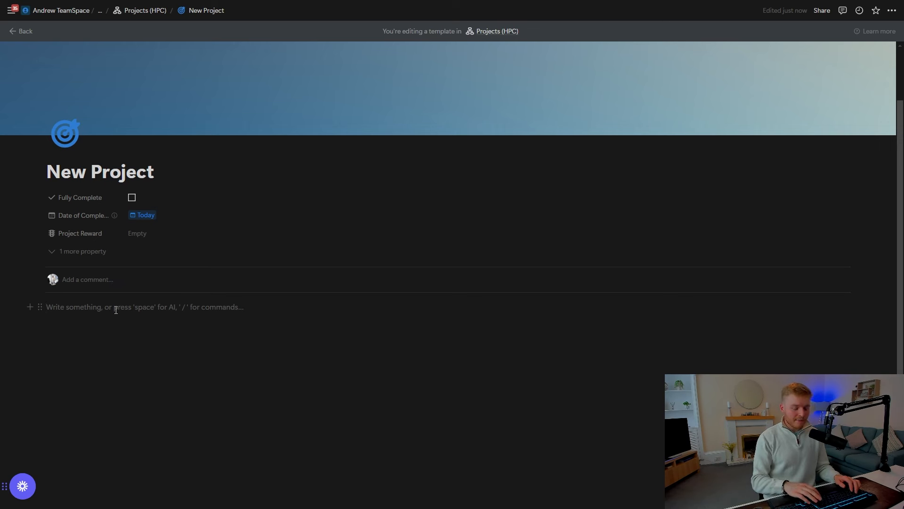
pyautogui.write('/3')
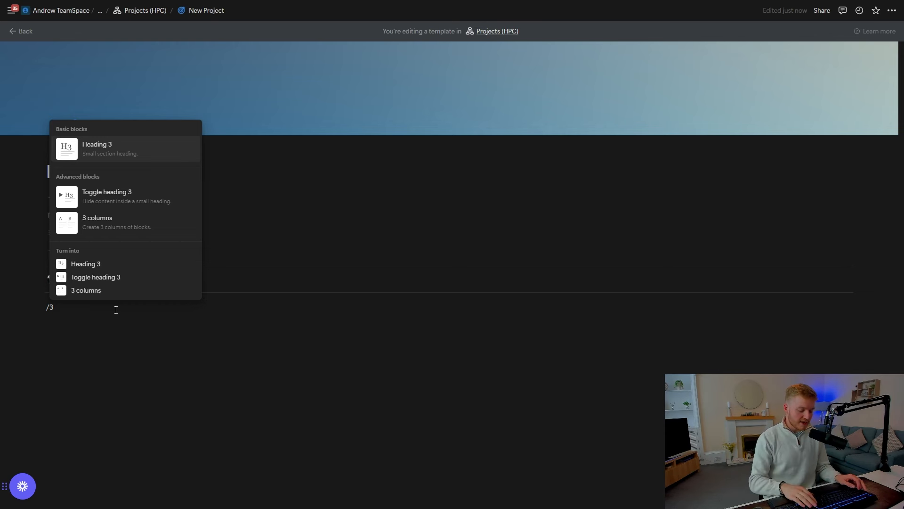
pyautogui.write('2')
pyautogui.press('BackSpace')
pyautogui.press('BackSpace')
pyautogui.write('2')
pyautogui.press('Return')
pyautogui.write('TAS')
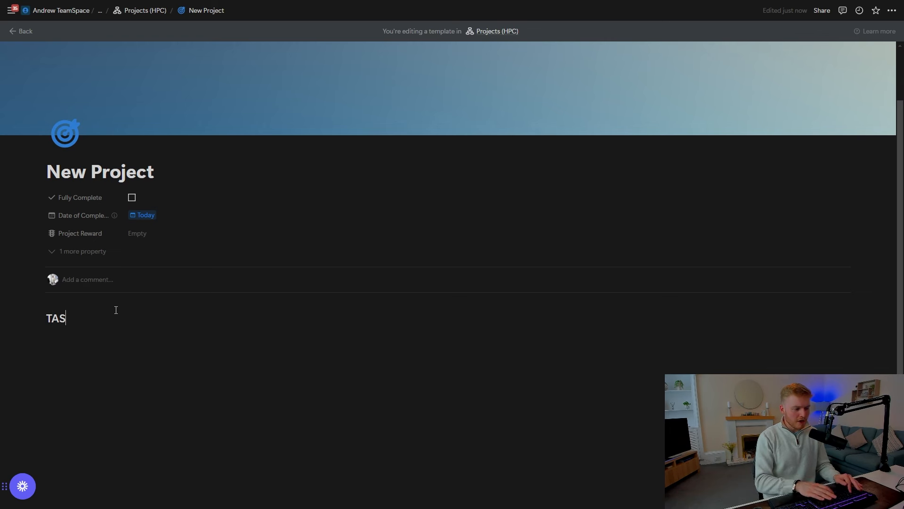
pyautogui.write('KS RELATED ')
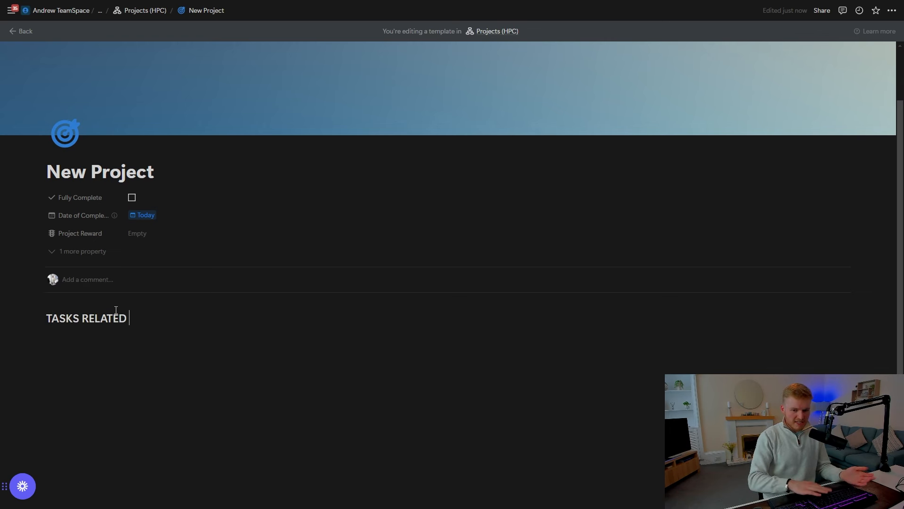
pyautogui.write('TO PROJECT')
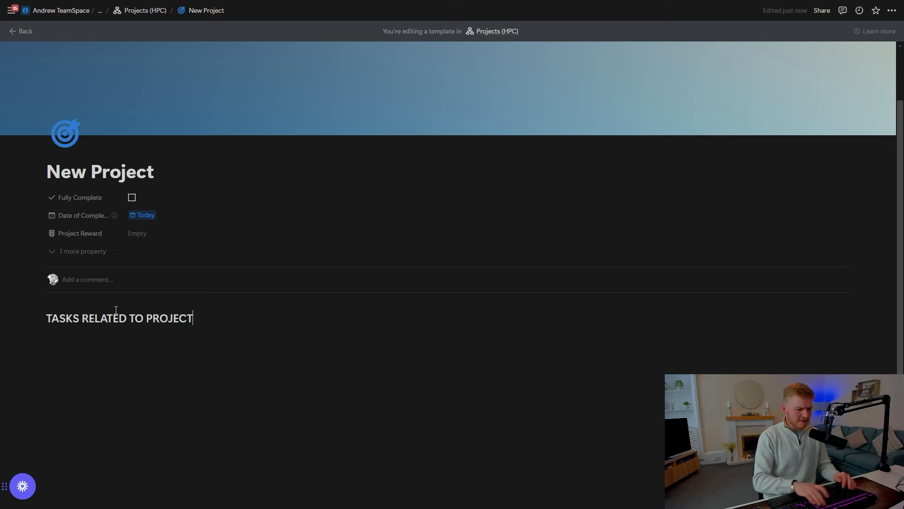
pyautogui.press('Return')
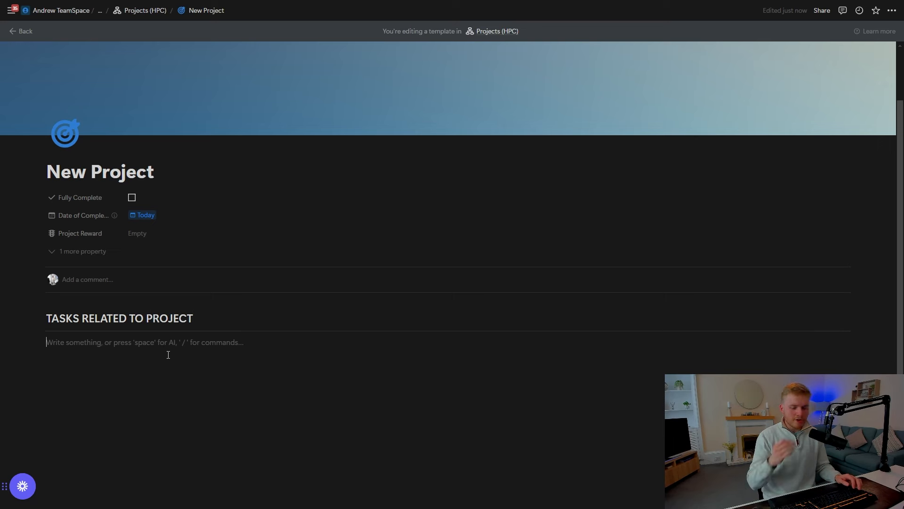
# Add a callout below the divider with a white checklist icon and the bold text "TASKS FOR THIS PROJECT".
pyautogui.write('/cal')
pyautogui.press('Return')
pyautogui.click(57, 349)
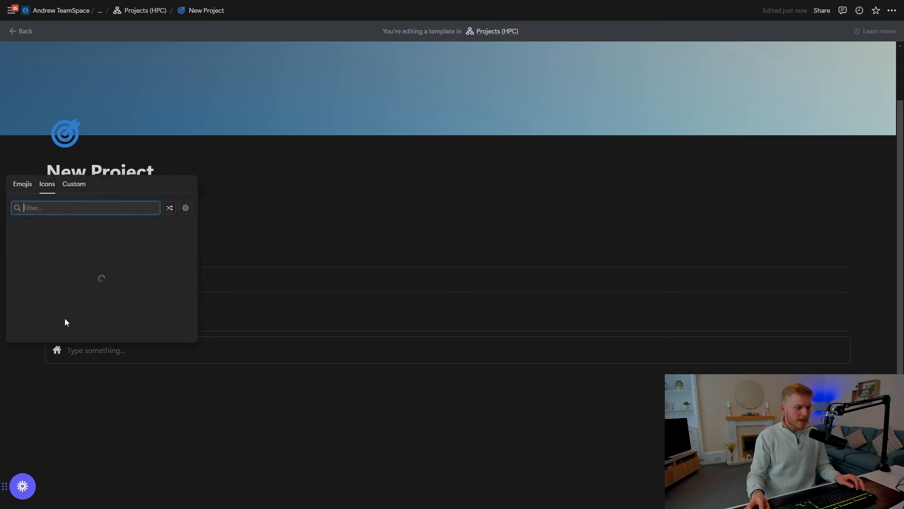
pyautogui.click(53, 208)
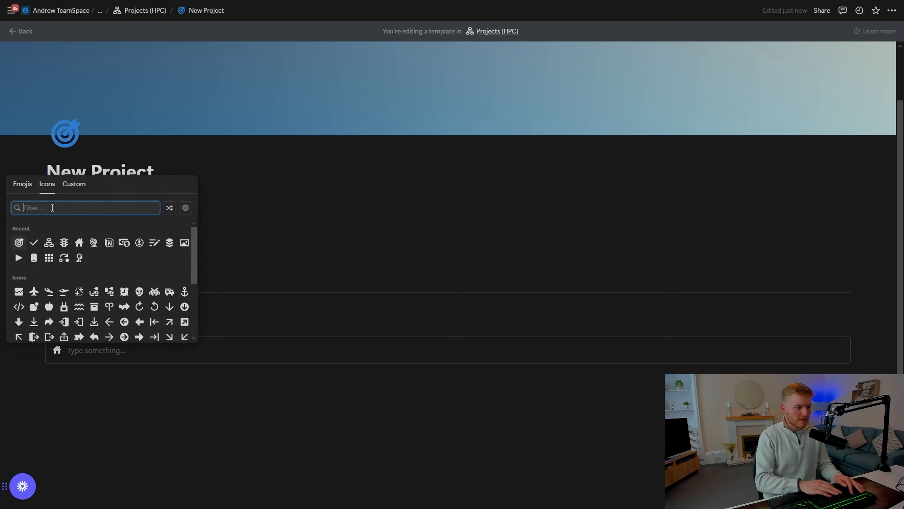
pyautogui.write('CHECK')
pyautogui.moveTo(33, 230)
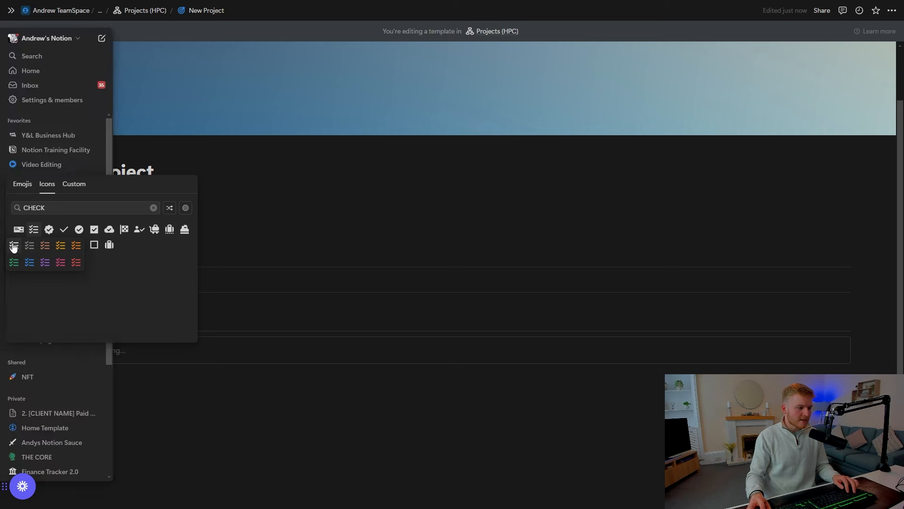
pyautogui.click(13, 246)
pyautogui.write('TASKS FOR THIS PROJECT')
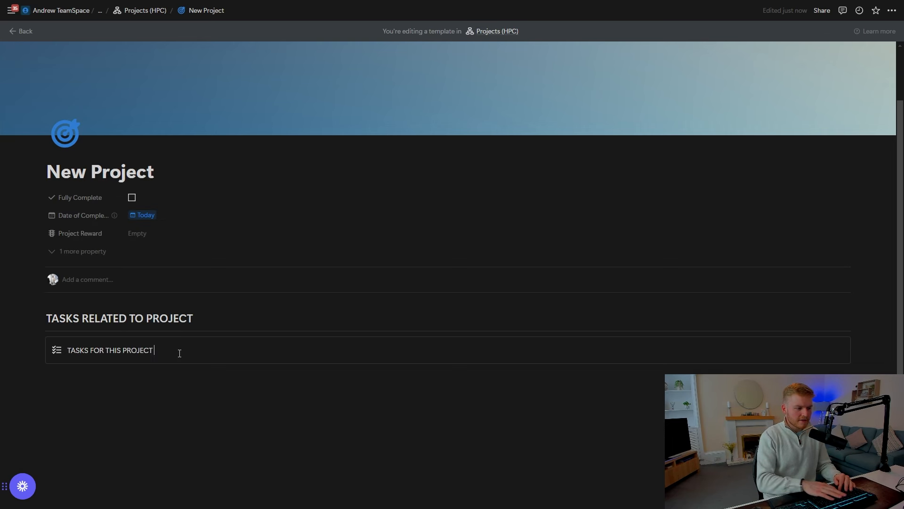
pyautogui.click(162, 375)
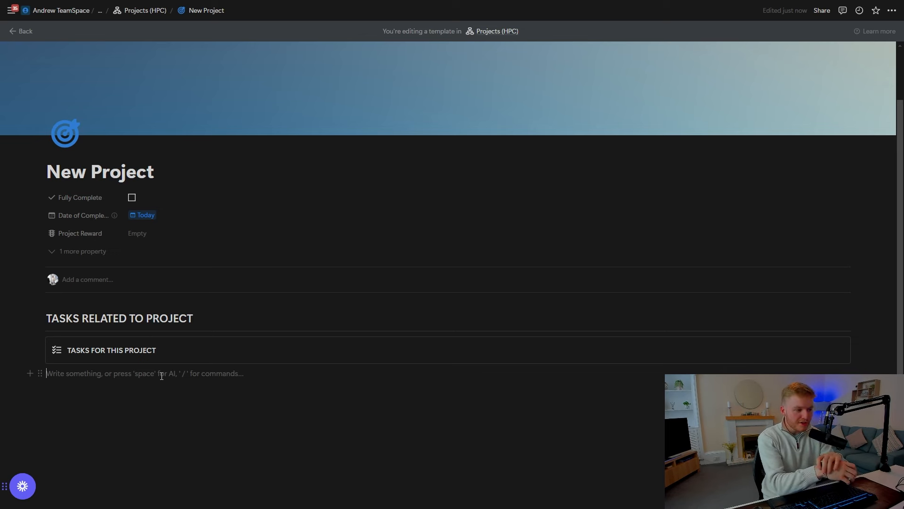
pyautogui.scroll(-1, 228, 288)
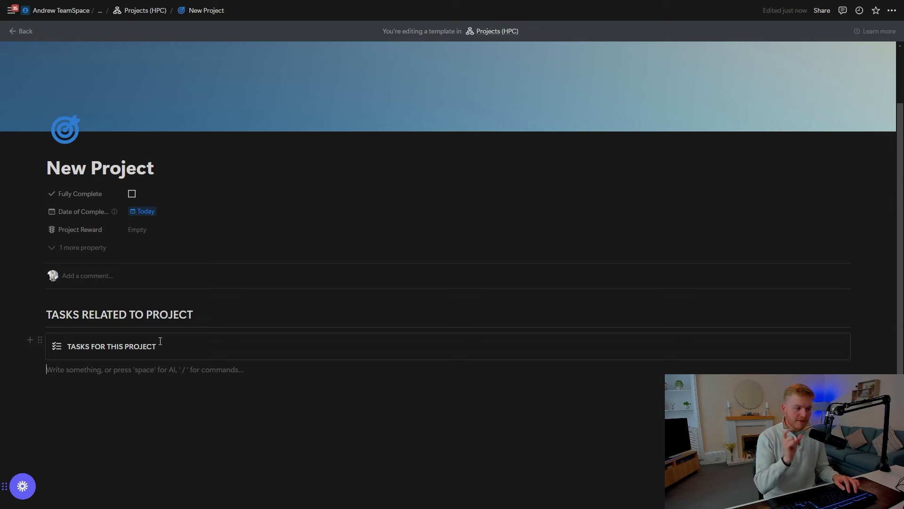
# Return to the database and make New Project the default template for all views in Projects (HPC).
pyautogui.click(25, 31)
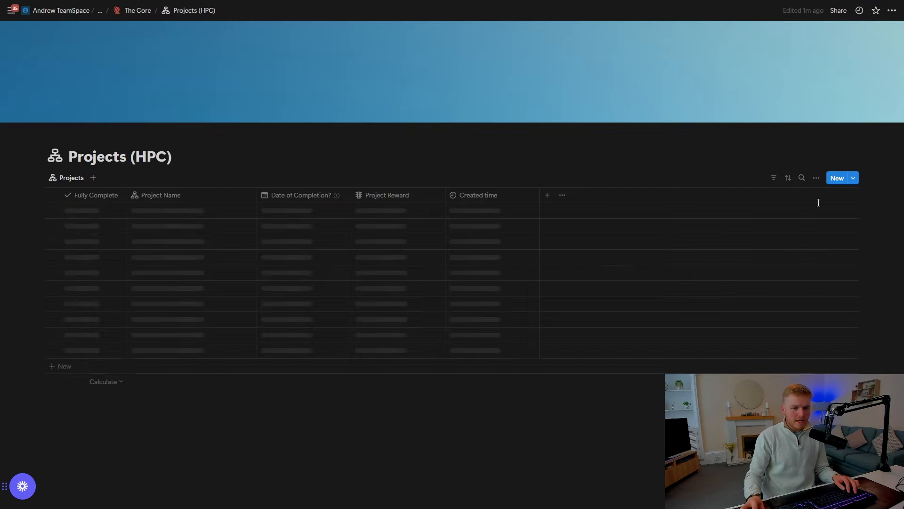
pyautogui.click(854, 178)
pyautogui.click(887, 213)
pyautogui.click(803, 198)
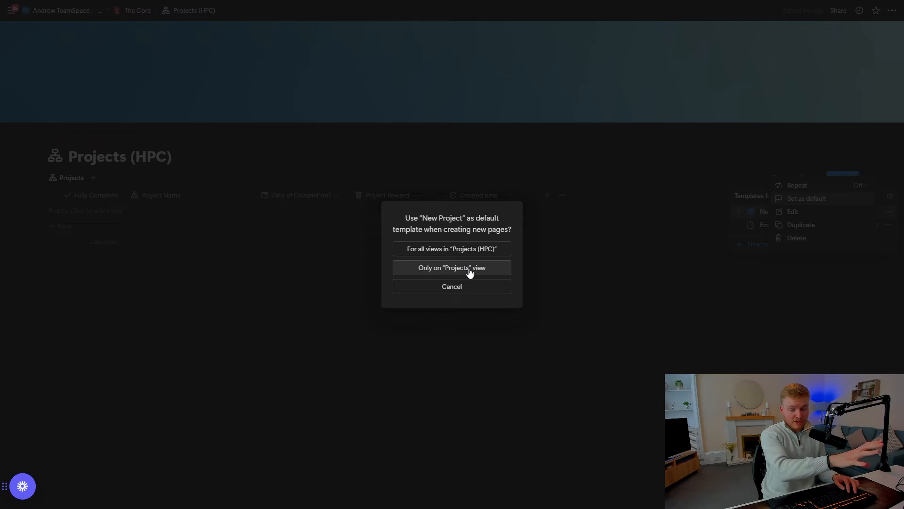
pyautogui.click(466, 249)
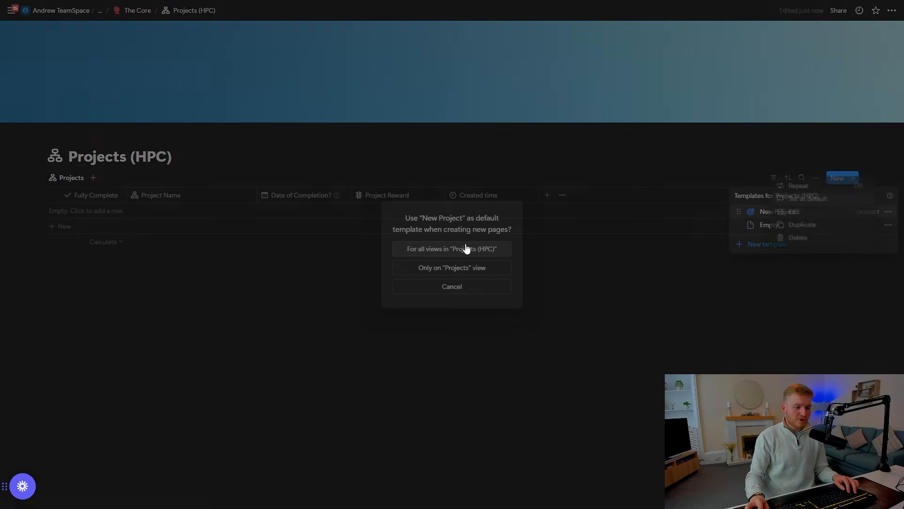
pyautogui.click(382, 360)
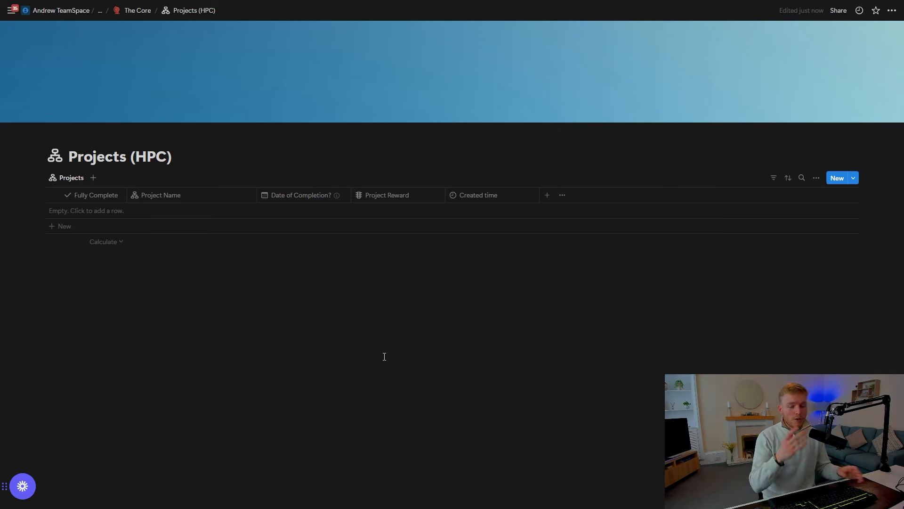
# Review the New Project template's default setting in the Projects (HPC) template list.
pyautogui.click(854, 183)
pyautogui.click(888, 211)
pyautogui.click(816, 206)
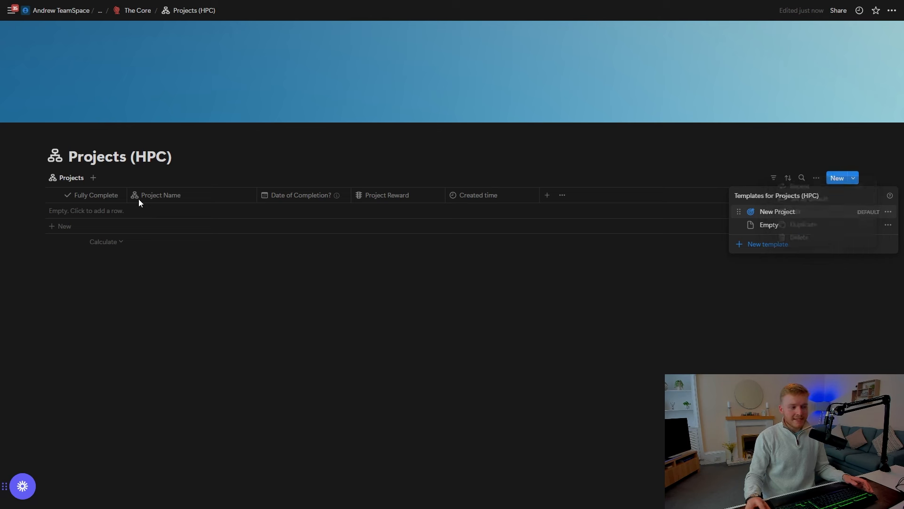
pyautogui.press('Escape')
# Add a second Table view to Projects (HPC) and check the template list in it.
pyautogui.click(93, 178)
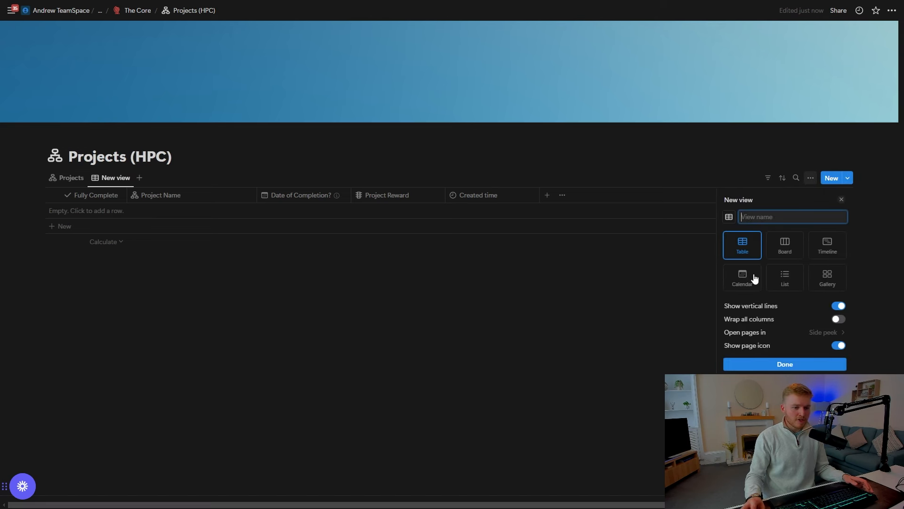
pyautogui.click(512, 300)
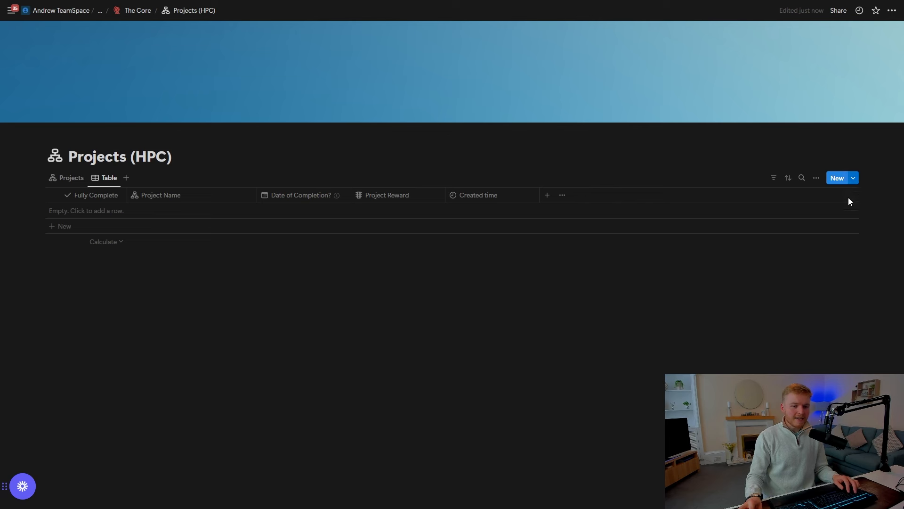
pyautogui.click(853, 178)
pyautogui.click(394, 304)
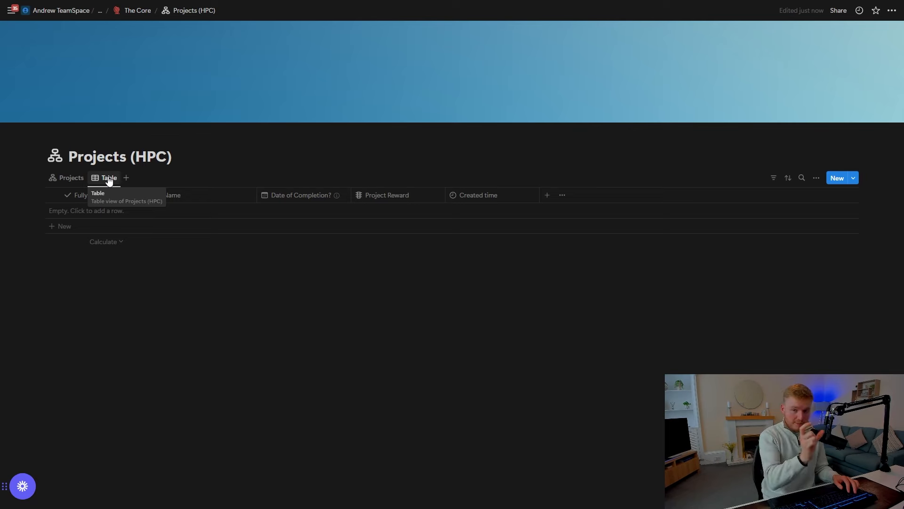
# Delete the extra Table view from Projects (HPC).
pyautogui.click(109, 181)
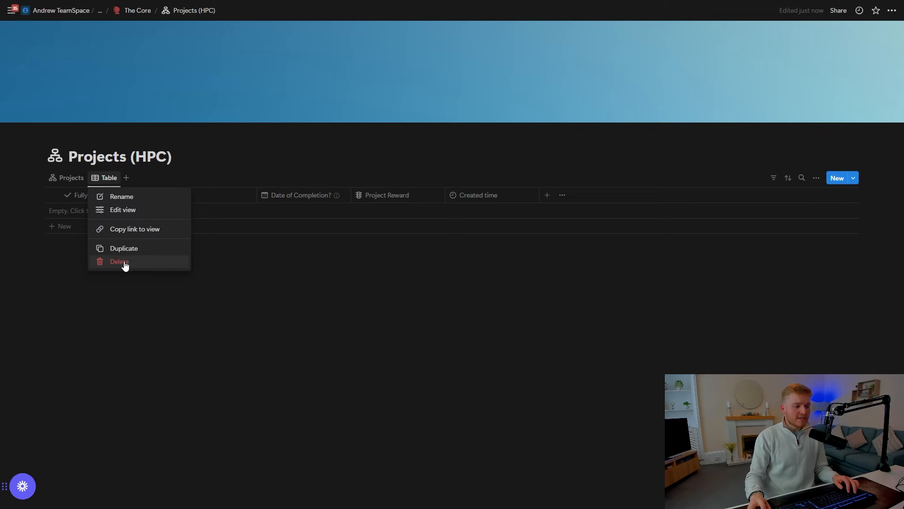
pyautogui.click(124, 262)
pyautogui.click(472, 258)
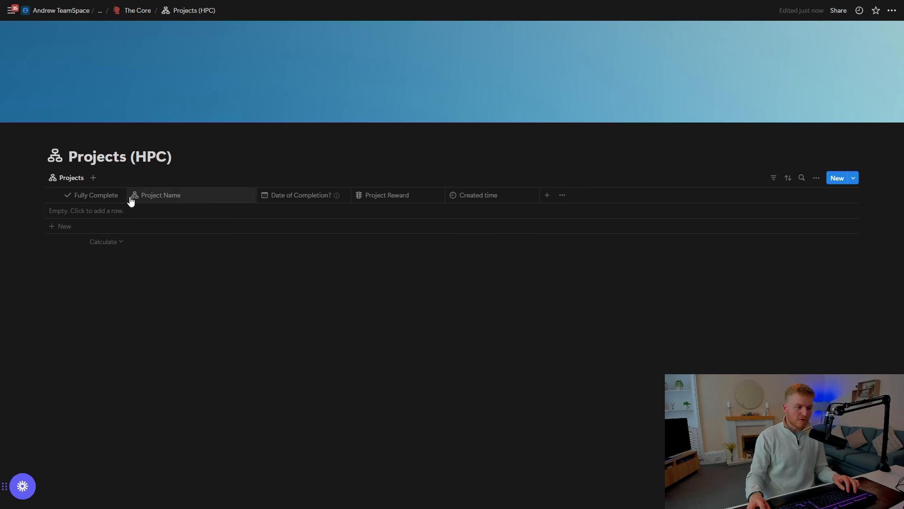
# Return to The Core page and move the Projects (HPC) database into the Core Databases callout.
pyautogui.click(136, 10)
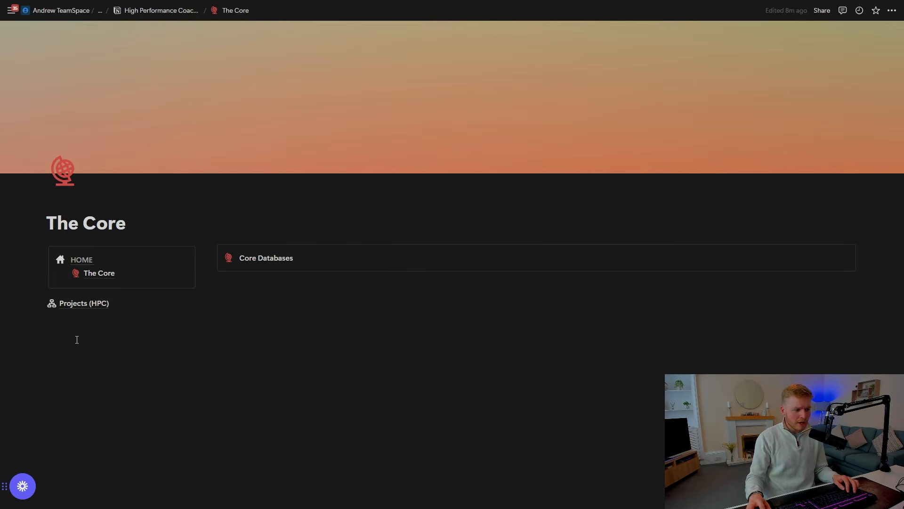
pyautogui.moveTo(36, 303); pyautogui.dragTo(254, 271)
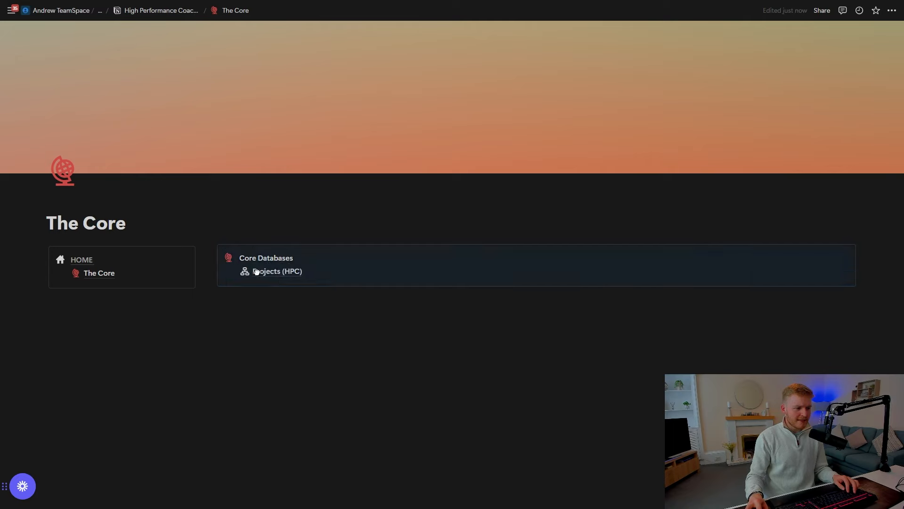
# Create a full-page database on The Core page and title it Tasks.
pyautogui.write('/')
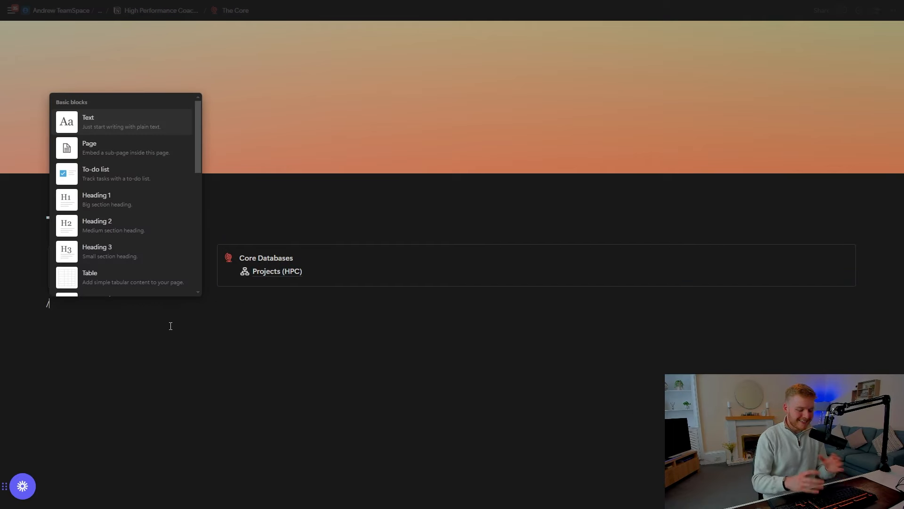
pyautogui.write('data')
pyautogui.press('Down')
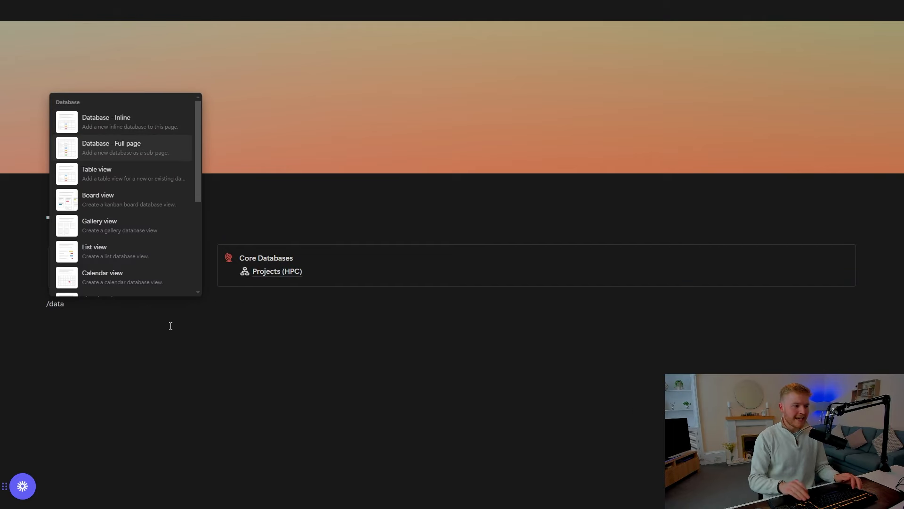
pyautogui.press('Return')
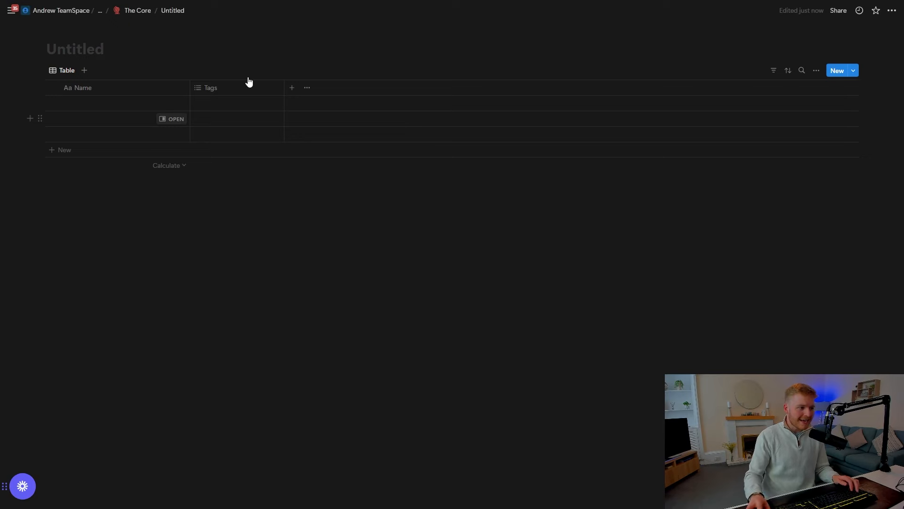
pyautogui.click(83, 49)
pyautogui.write('Tasks')
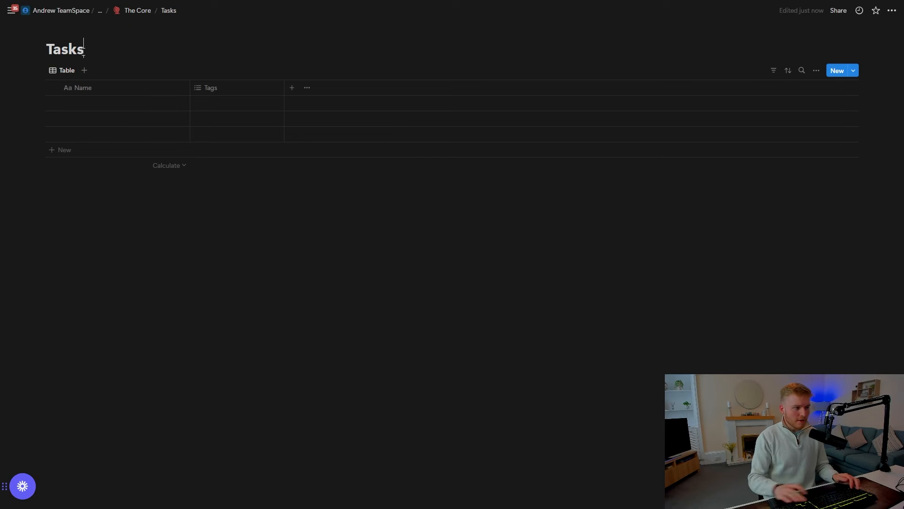
# Give the Tasks database a white checklist icon.
pyautogui.click(69, 29)
pyautogui.click(48, 69)
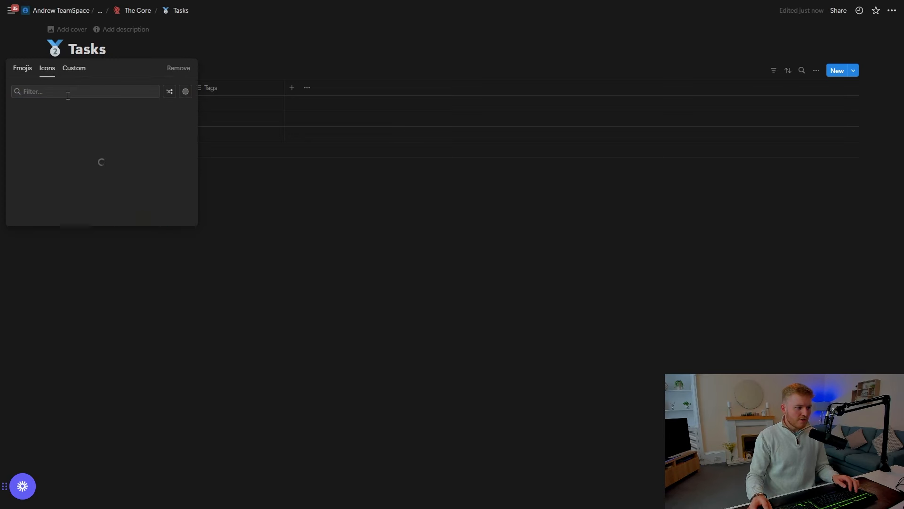
pyautogui.moveTo(18, 127)
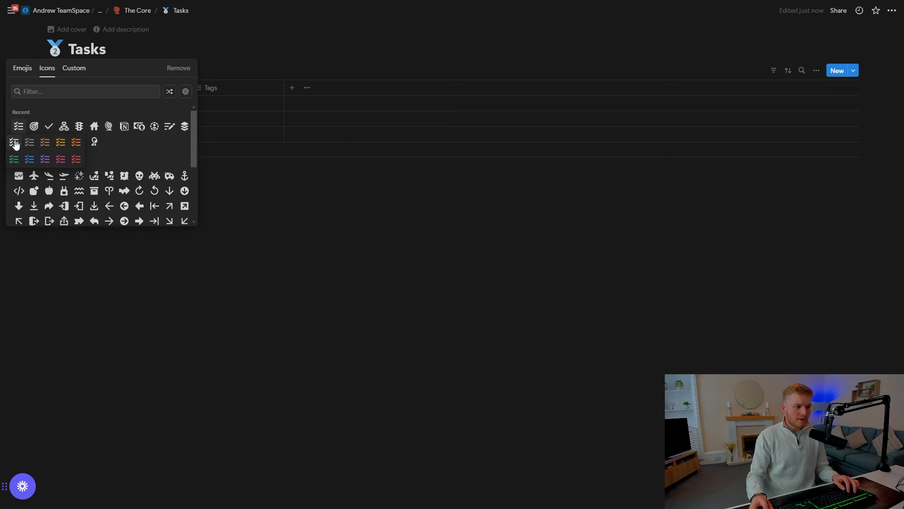
pyautogui.click(14, 142)
# Delete the Tags property from the Tasks database.
pyautogui.click(210, 87)
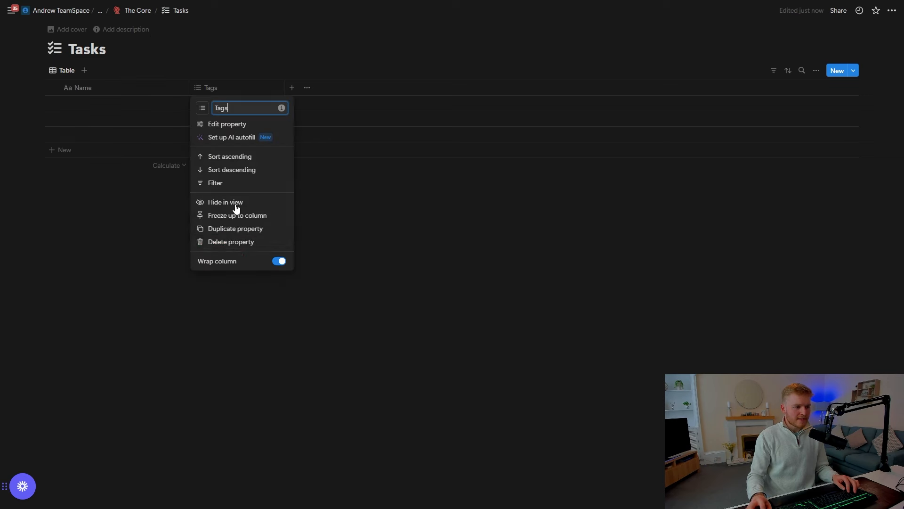
pyautogui.click(263, 234)
pyautogui.click(434, 258)
# Add a two-way relation from Tasks to Projects (HPC) with no limit, shown on Projects (HPC) as a property named Tasks.
pyautogui.click(205, 95)
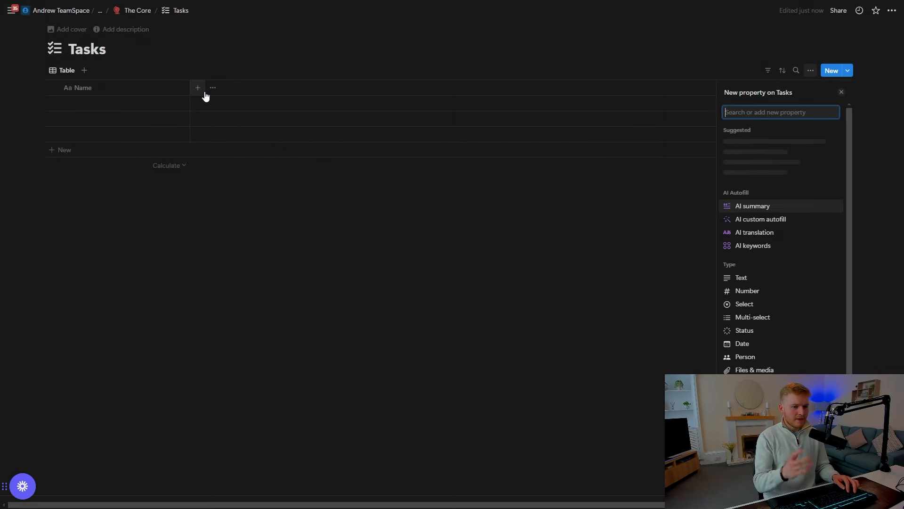
pyautogui.write('rel')
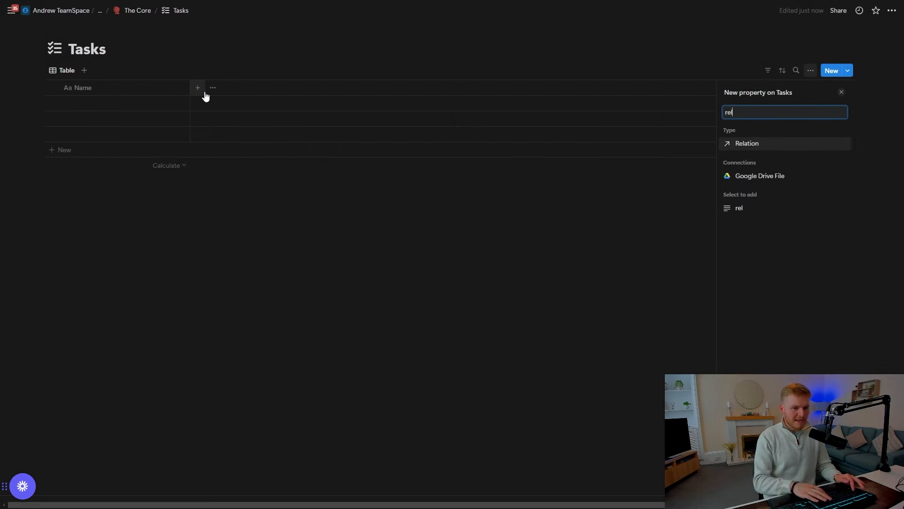
pyautogui.click(757, 146)
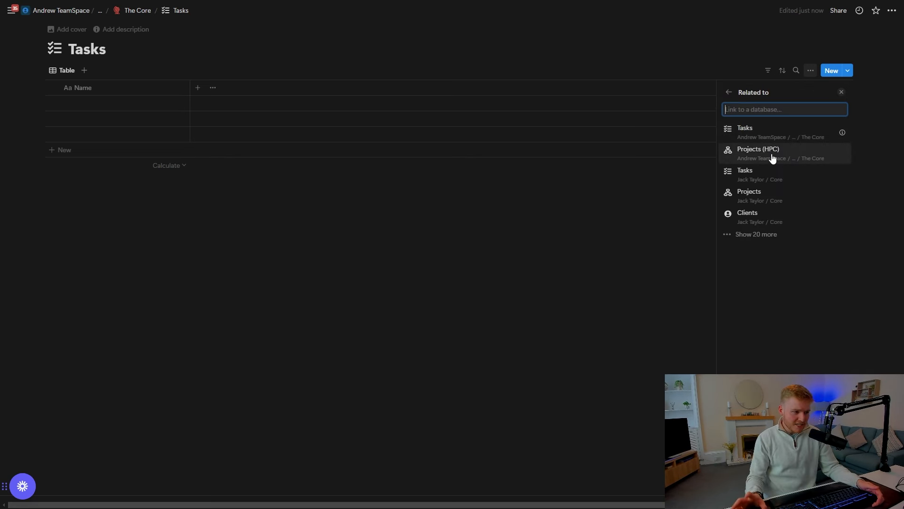
pyautogui.click(773, 158)
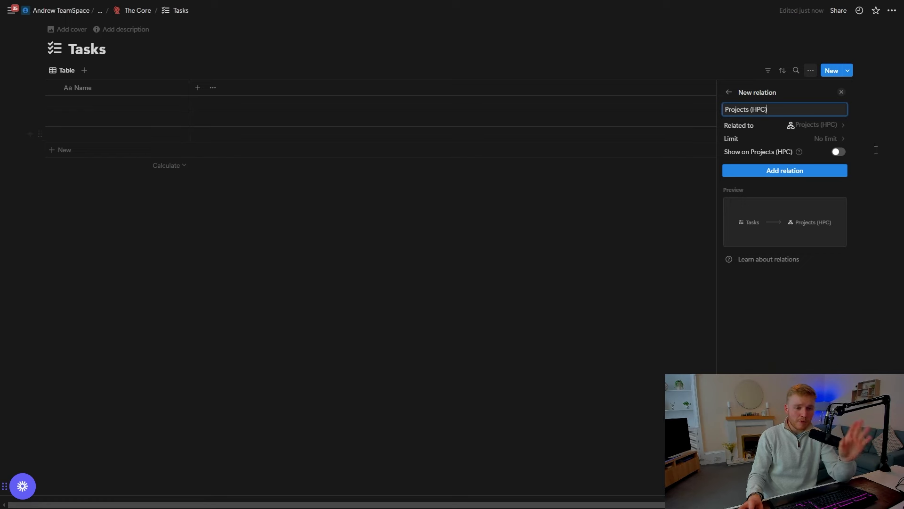
pyautogui.click(829, 141)
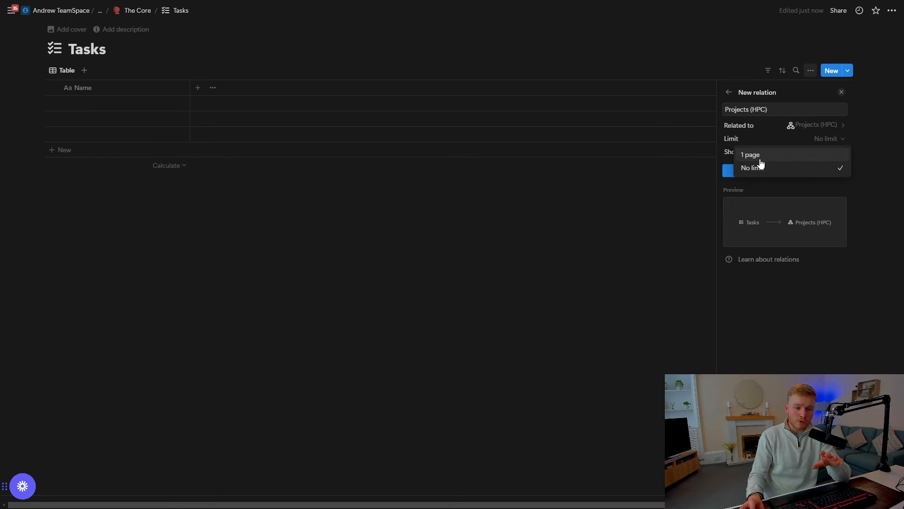
pyautogui.click(823, 141)
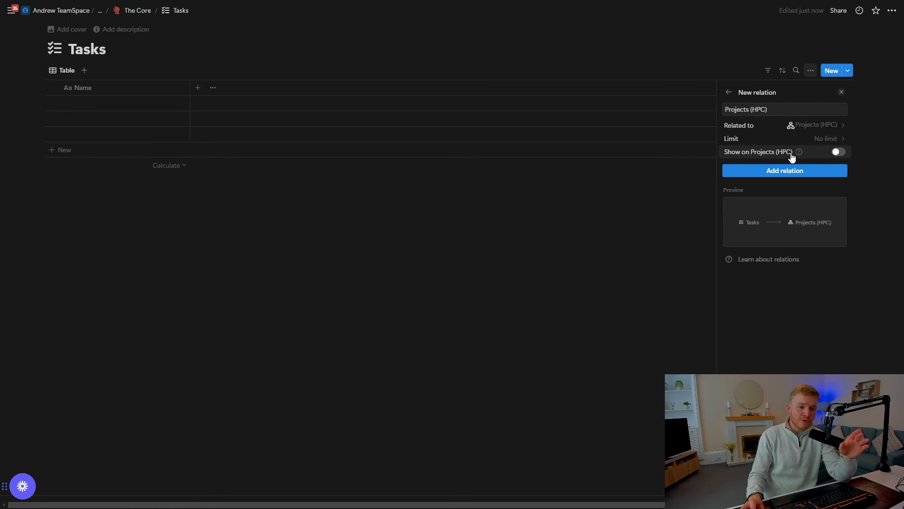
pyautogui.moveTo(801, 155)
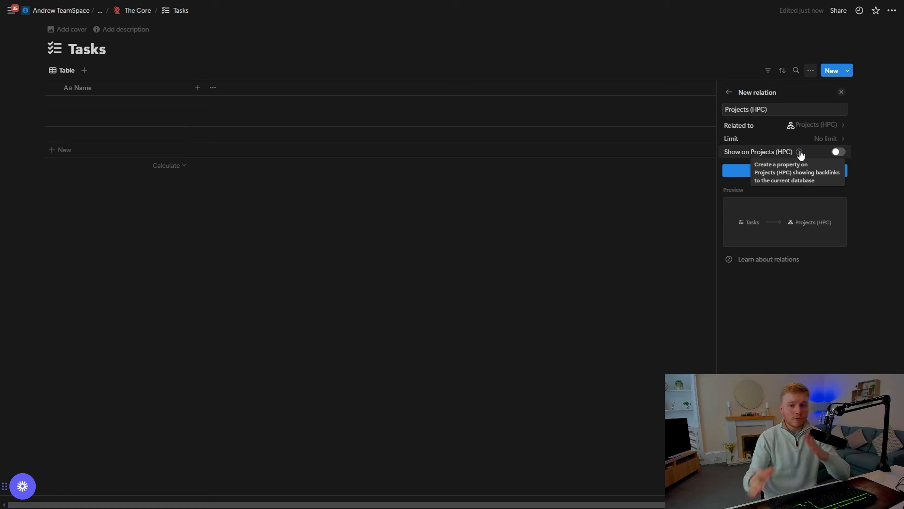
pyautogui.click(838, 152)
pyautogui.click(773, 185)
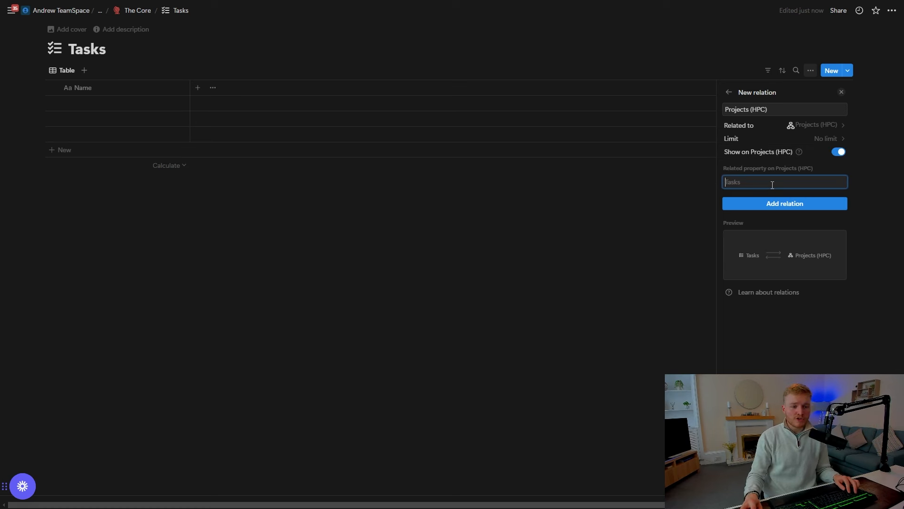
pyautogui.write('Tasks')
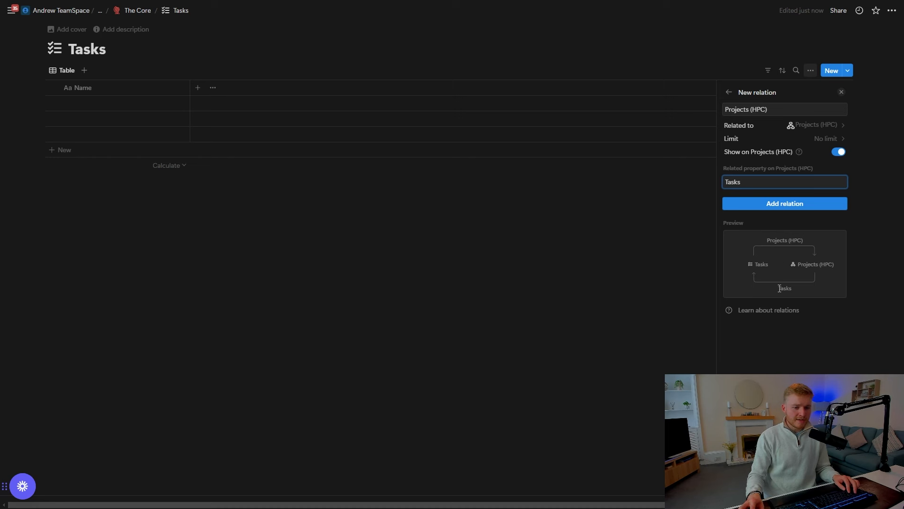
pyautogui.click(783, 205)
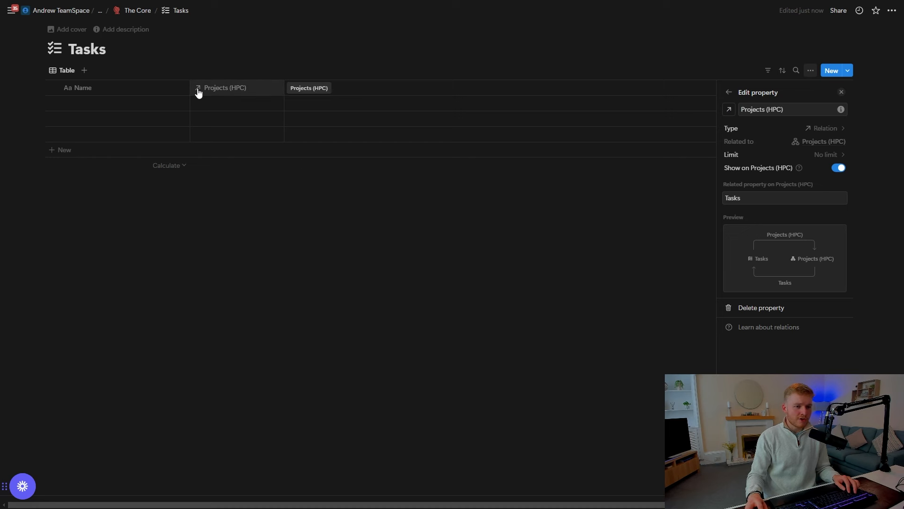
# Change the Projects (HPC) relation property's icon to the hierarchy icon used by the Projects database.
pyautogui.click(729, 109)
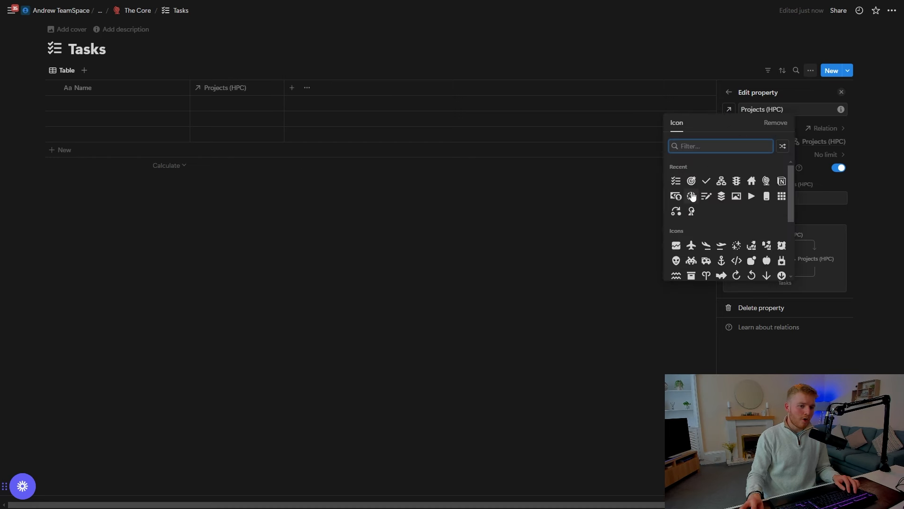
pyautogui.click(721, 181)
pyautogui.click(620, 178)
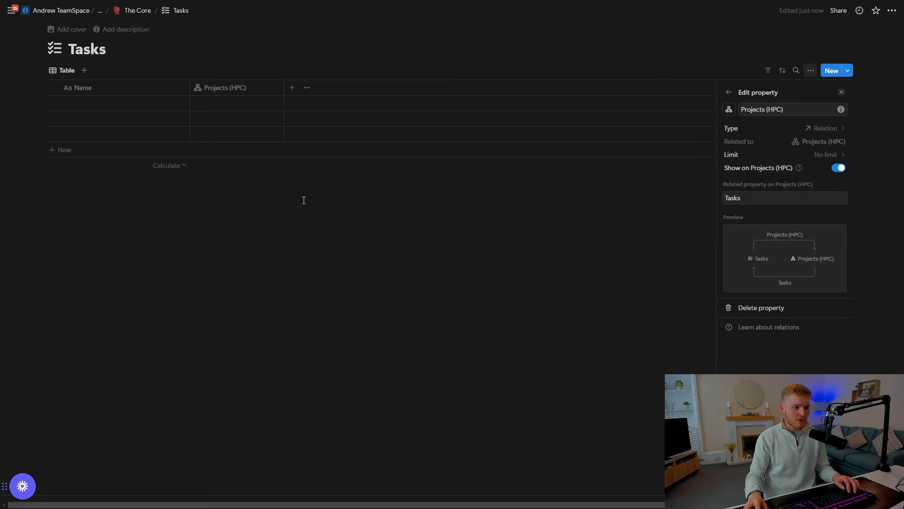
pyautogui.click(332, 290)
# Open The Core in a new browser tab and move the Tasks database into the Core Databases callout.
pyautogui.press('F11')
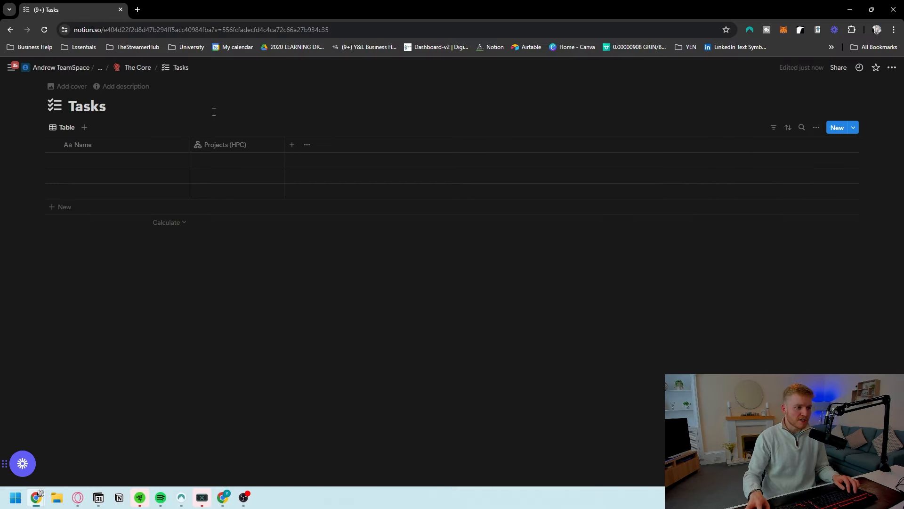
pyautogui.keyDown('ctrl'); pyautogui.click(138, 68); pyautogui.keyUp('ctrl')
pyautogui.click(184, 10)
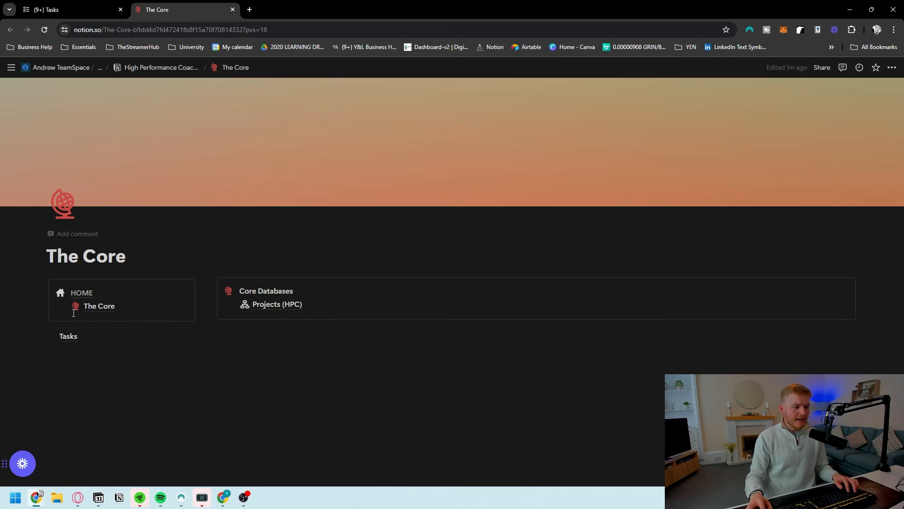
pyautogui.moveTo(61, 342); pyautogui.dragTo(264, 311)
pyautogui.click(300, 363)
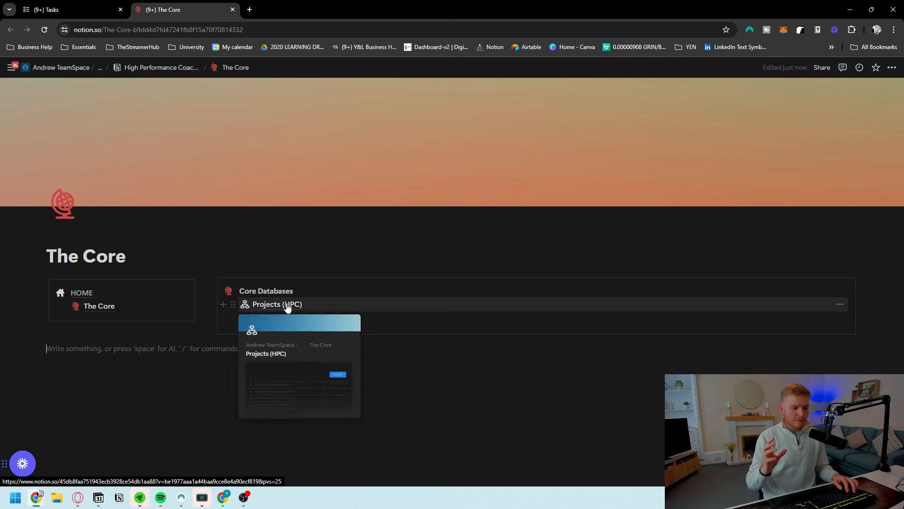
# Open Projects (HPC), give its Tasks property the checklist icon and place it between Date of Completion? and Project Reward.
pyautogui.click(286, 305)
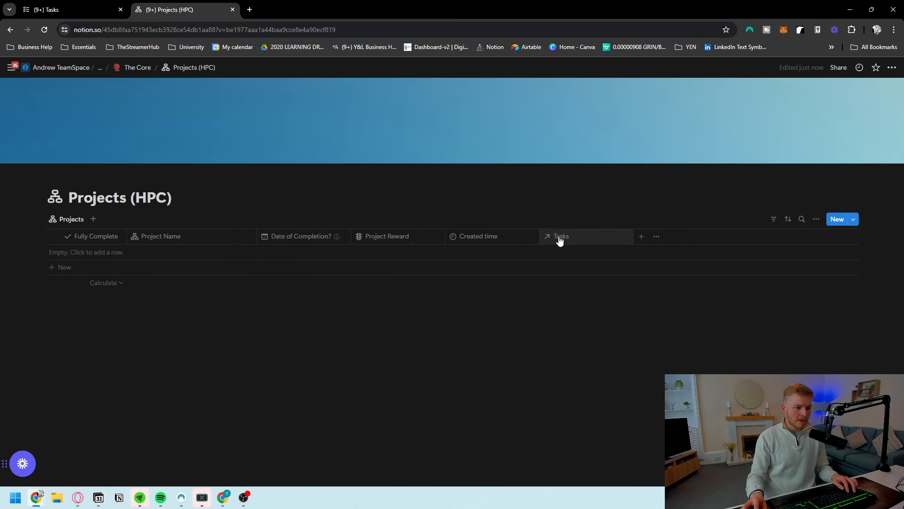
pyautogui.click(75, 9)
pyautogui.click(186, 9)
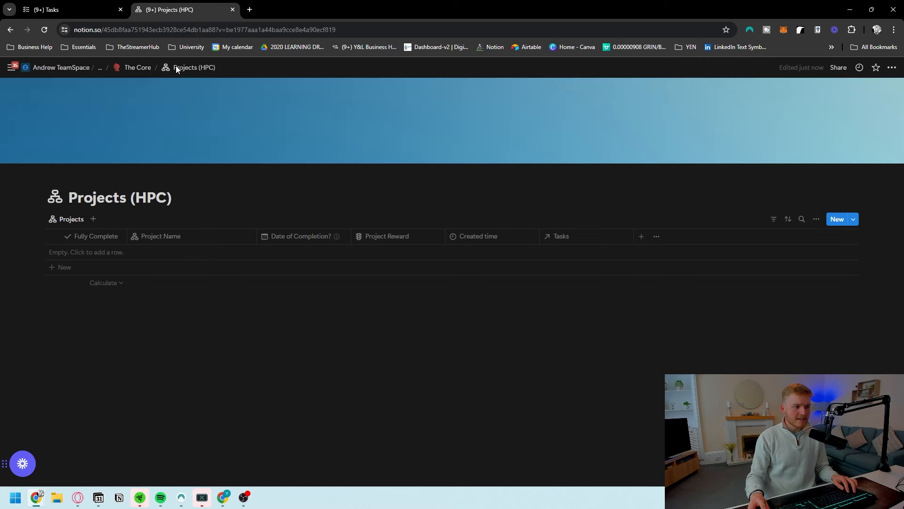
pyautogui.click(551, 236)
pyautogui.click(552, 257)
pyautogui.click(515, 333)
pyautogui.click(484, 335)
pyautogui.moveTo(585, 238); pyautogui.dragTo(403, 241)
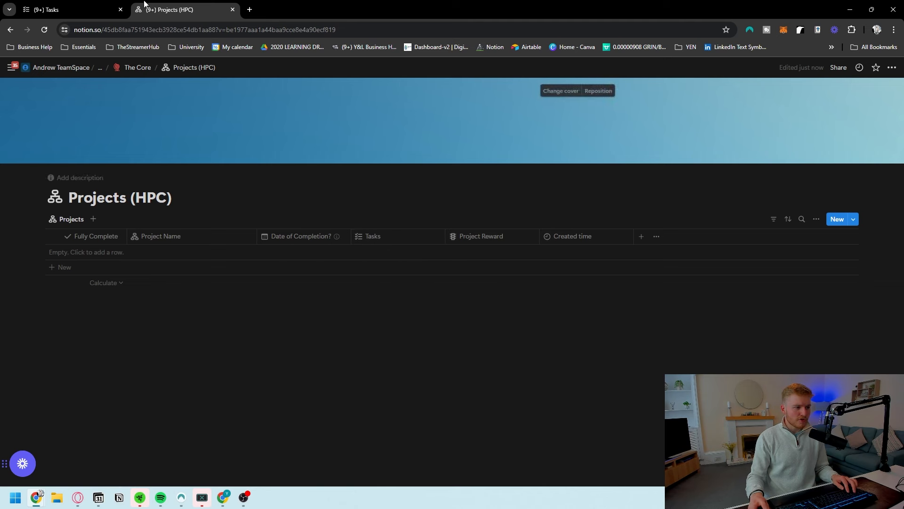
# Return to the Tasks database, rename its Name property as Tasks and give that property the checklist icon.
pyautogui.click(101, 7)
pyautogui.click(113, 145)
pyautogui.doubleClick(101, 164)
pyautogui.write('Tasks')
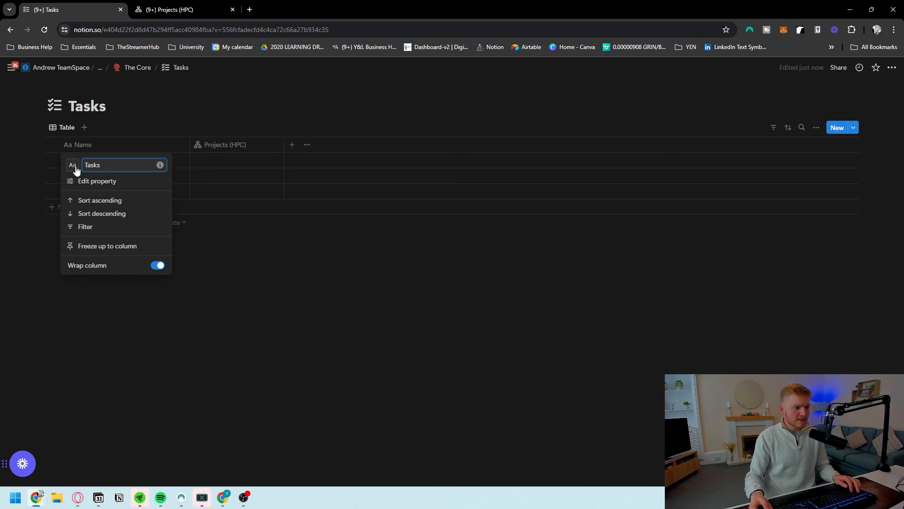
pyautogui.click(74, 166)
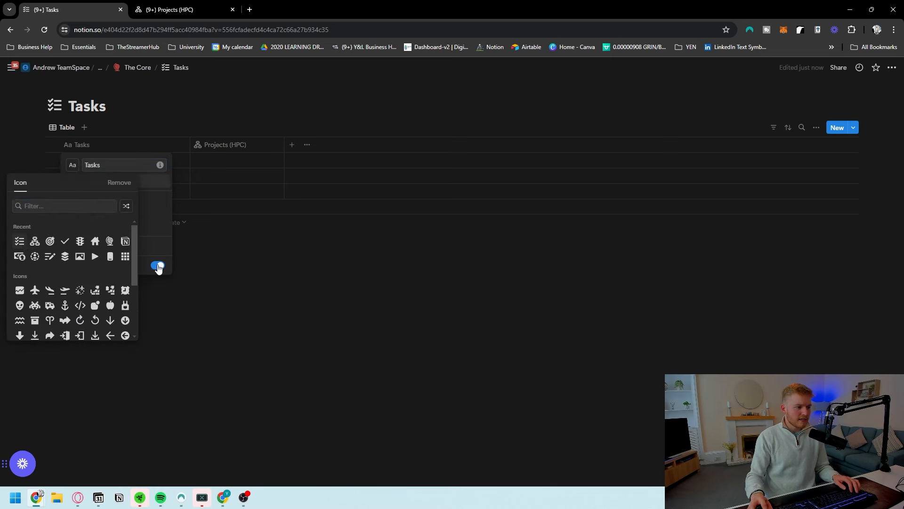
pyautogui.click(19, 241)
pyautogui.click(349, 291)
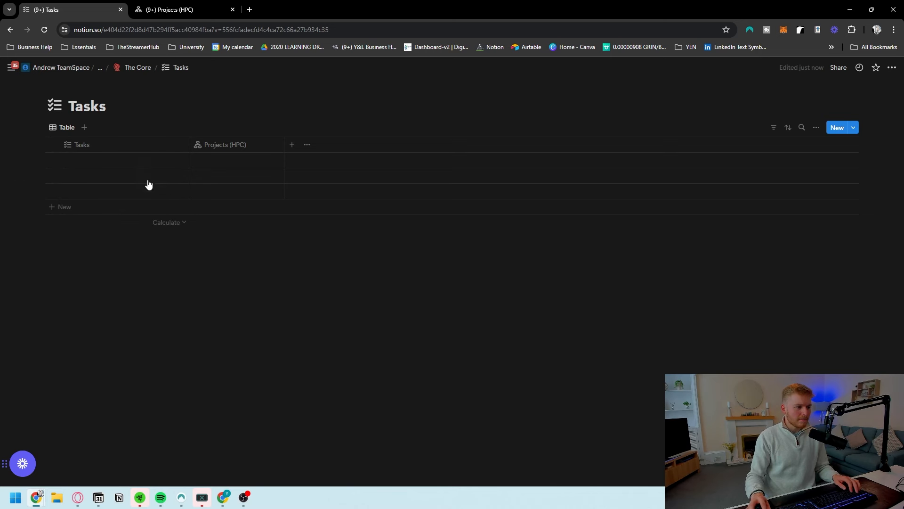
# Create a new template in the Tasks database and title it New Task.
pyautogui.click(854, 128)
pyautogui.click(782, 188)
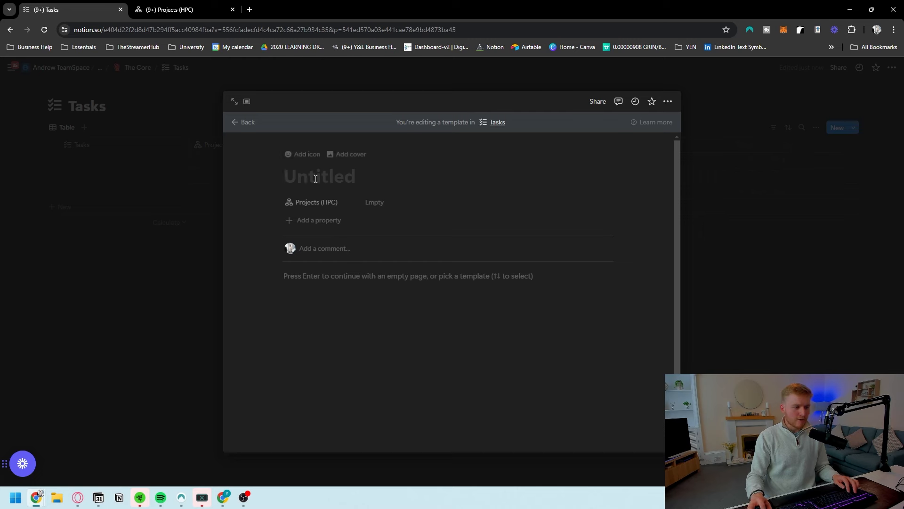
pyautogui.write('New Task')
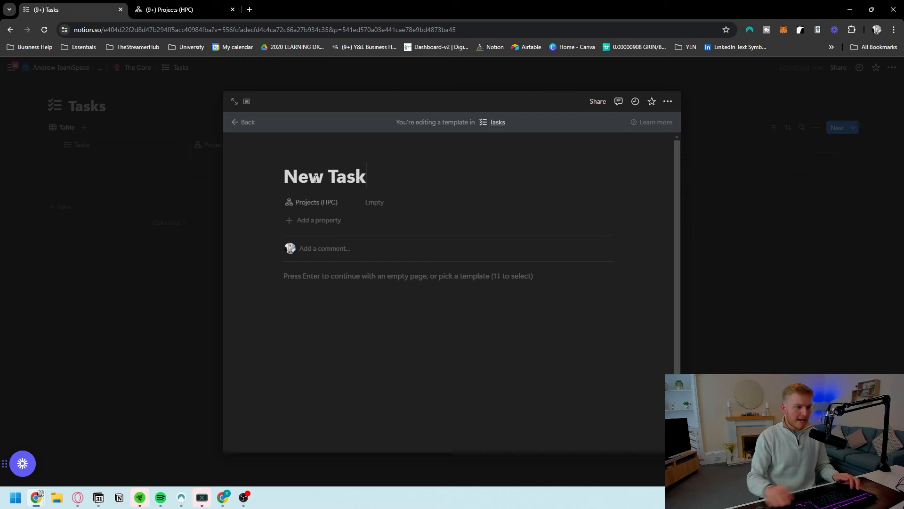
# Give the New Task template a blue checklist icon.
pyautogui.click(309, 155)
pyautogui.click(303, 195)
pyautogui.click(247, 226)
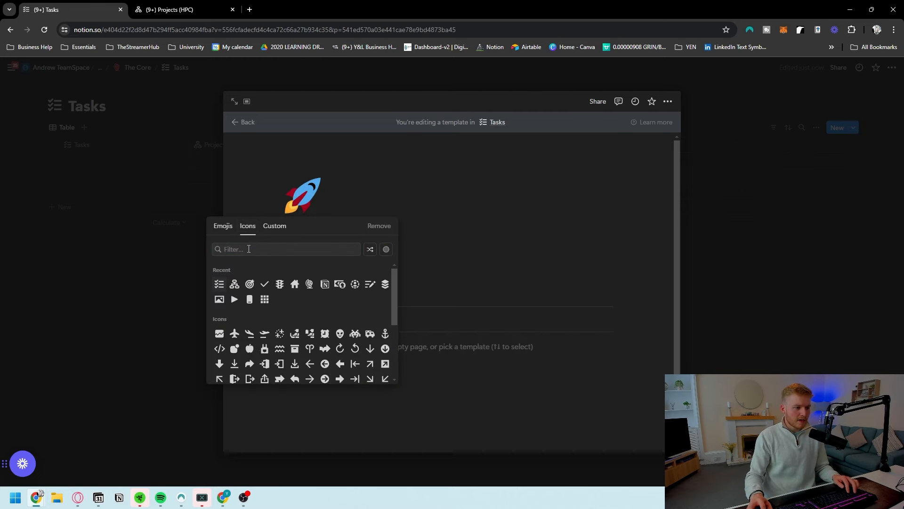
pyautogui.moveTo(220, 284)
pyautogui.click(204, 317)
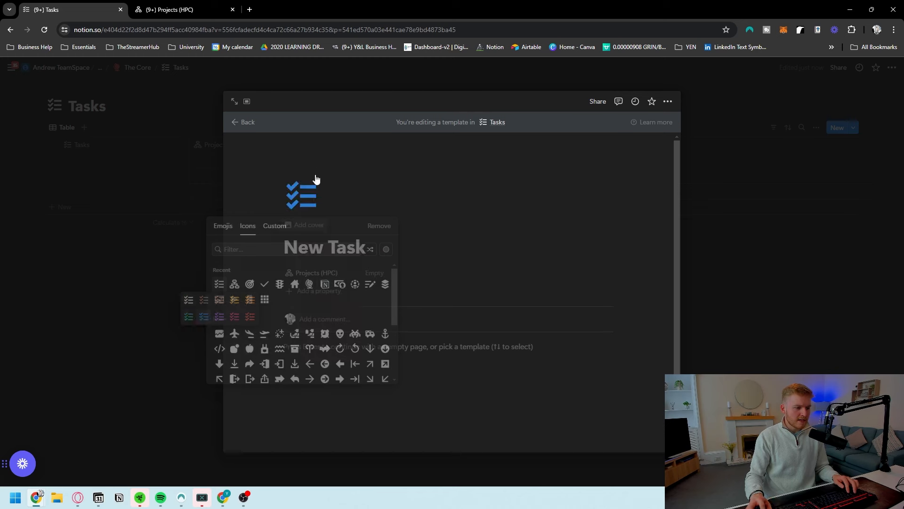
# Add a cover to the New Task template using the grey-blue gradient from the Color & Gradient gallery.
pyautogui.click(302, 225)
pyautogui.click(544, 146)
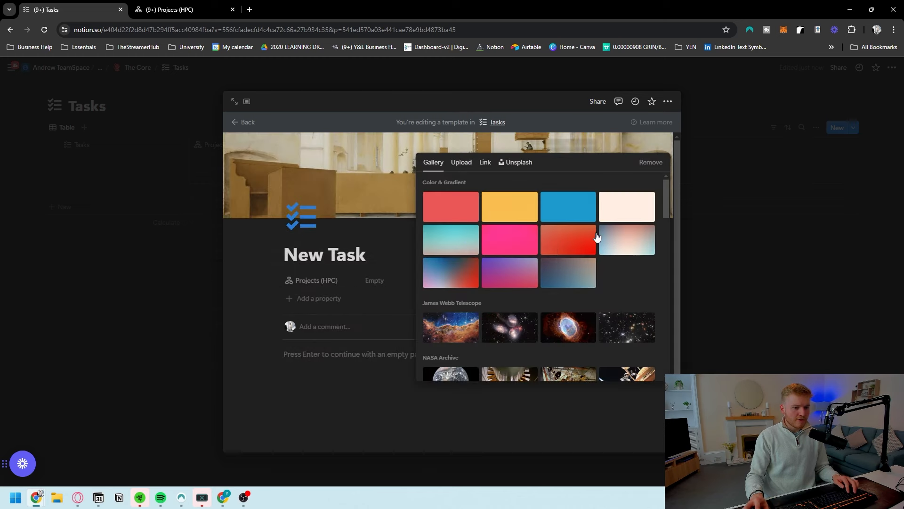
pyautogui.click(600, 238)
# Set the New Task template to full width and open it as a full page.
pyautogui.click(668, 101)
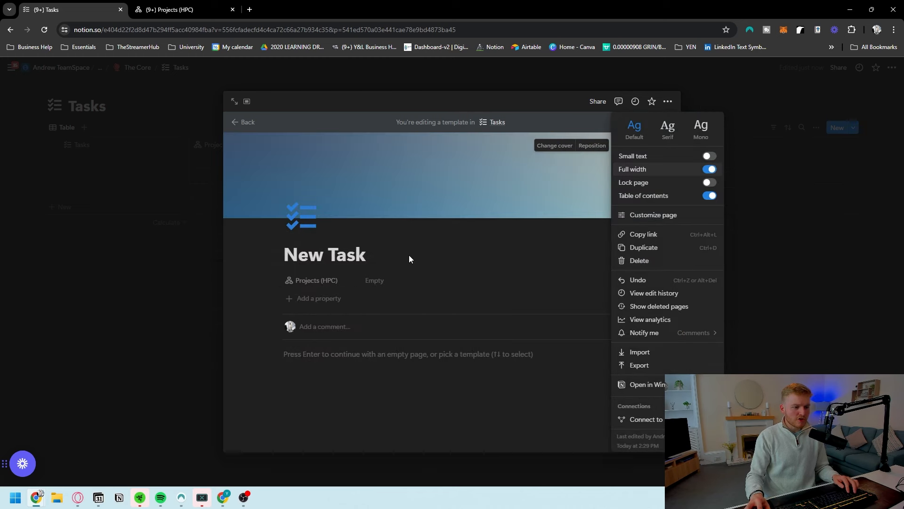
pyautogui.click(216, 91)
pyautogui.click(234, 101)
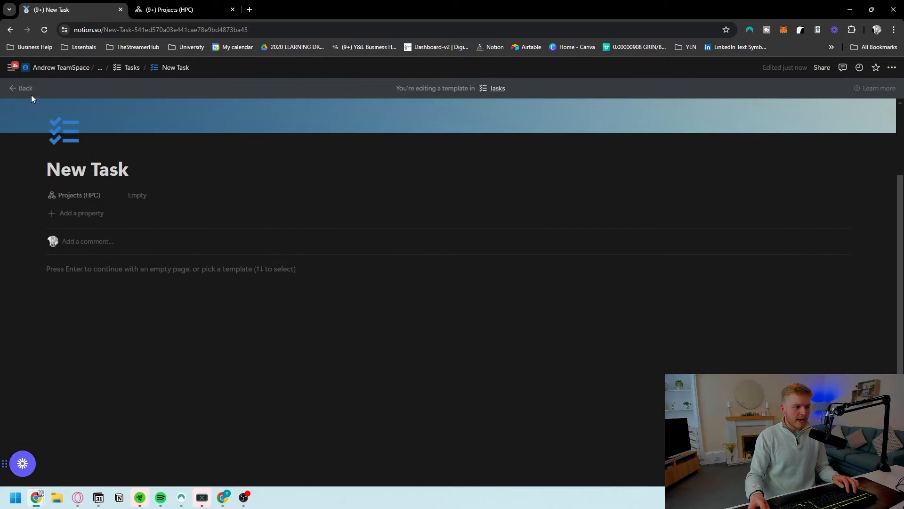
# Make the New Task template the default for all views in the Tasks database.
pyautogui.click(28, 93)
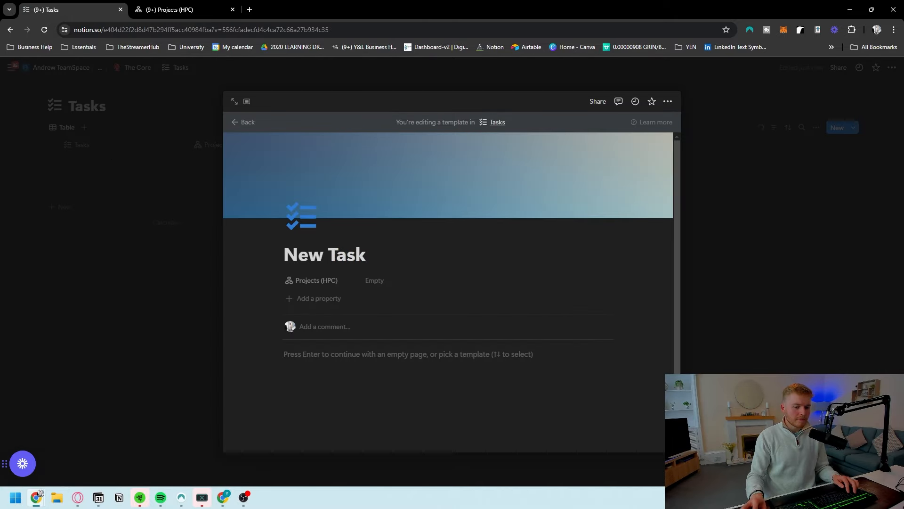
pyautogui.click(888, 161)
pyautogui.click(800, 149)
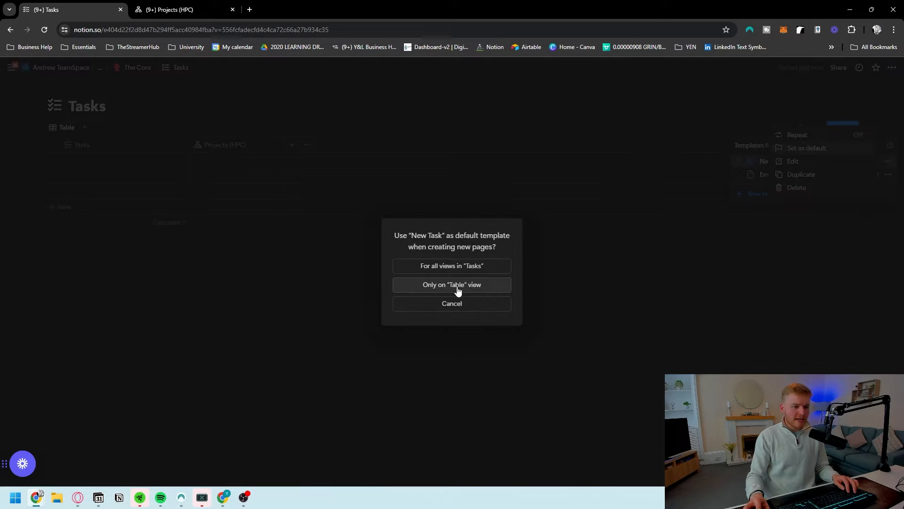
pyautogui.click(428, 266)
pyautogui.click(351, 315)
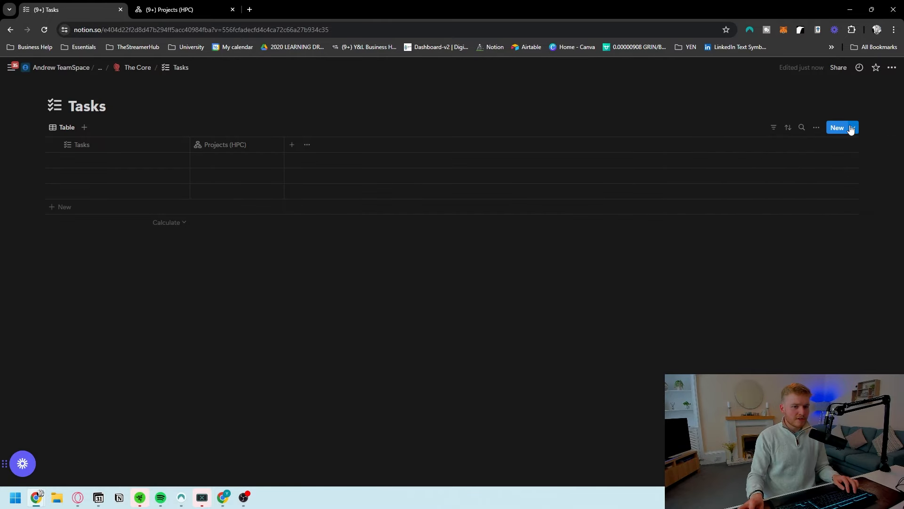
pyautogui.click(852, 130)
pyautogui.click(218, 202)
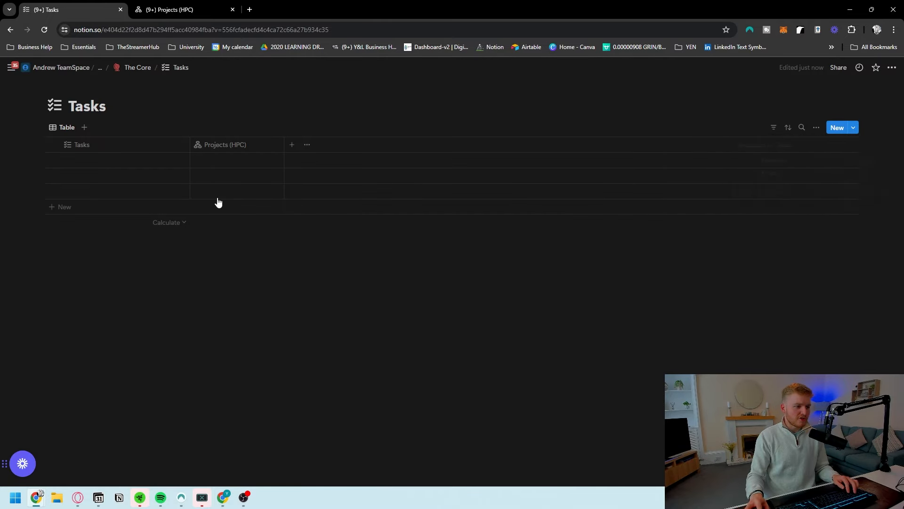
# Narrow the Tasks title column and add a checkbox property named "Complete?".
pyautogui.moveTo(190, 147); pyautogui.dragTo(164, 144)
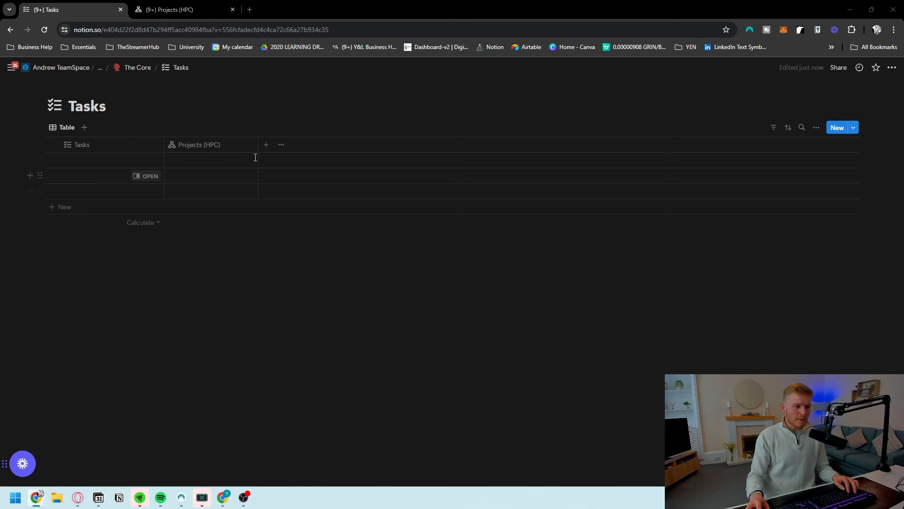
pyautogui.click(265, 147)
pyautogui.write('chec')
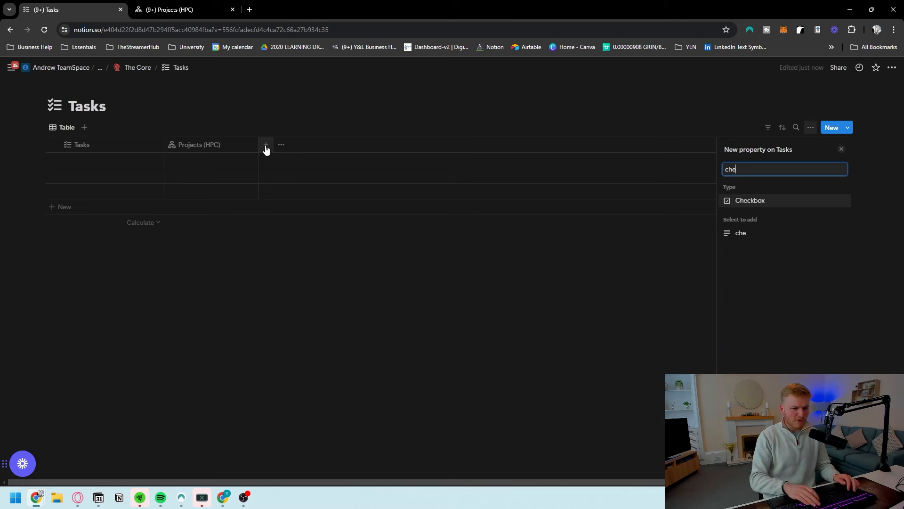
pyautogui.press('Return')
pyautogui.write('Complete?')
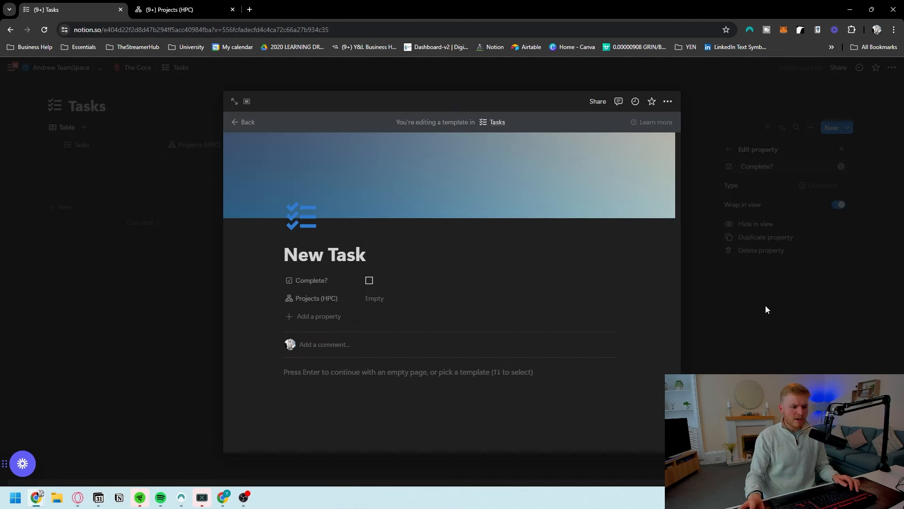
pyautogui.click(766, 310)
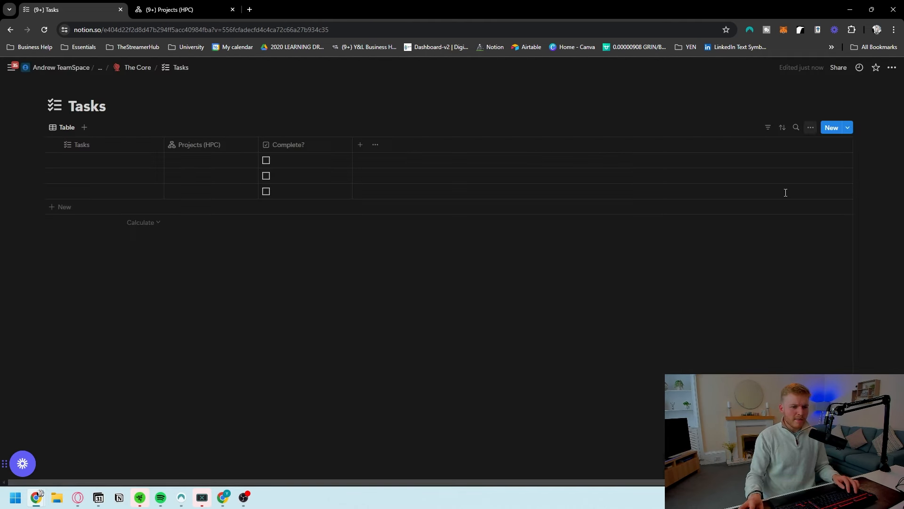
# Move the Complete? column to the front of the table and delete all the blank rows.
pyautogui.moveTo(314, 150); pyautogui.dragTo(66, 144)
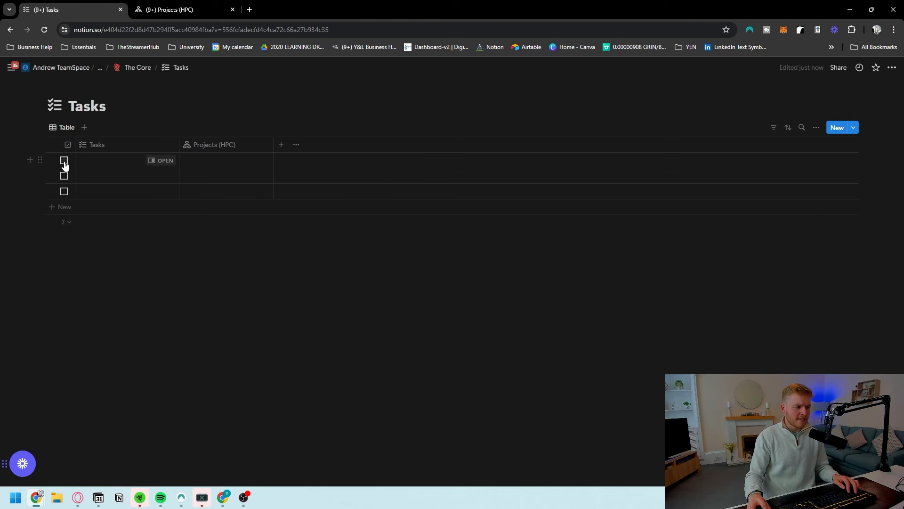
pyautogui.click(52, 145)
pyautogui.press('Delete')
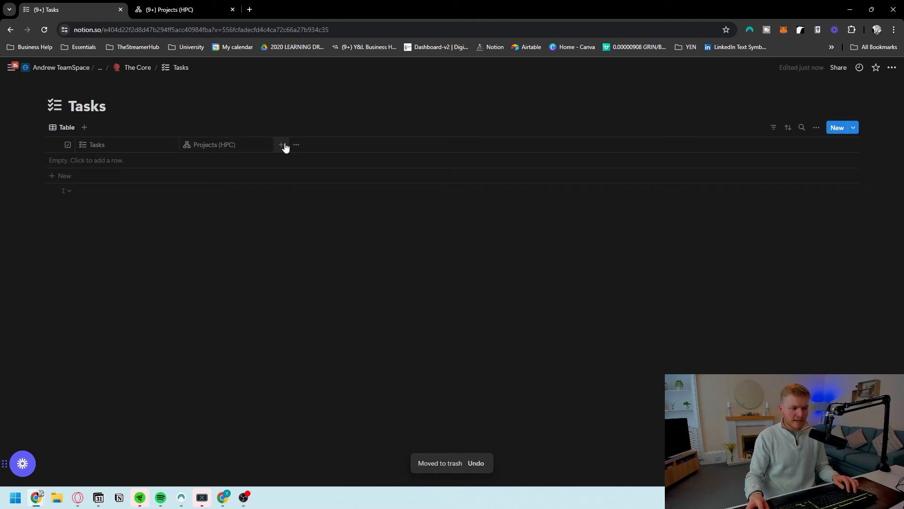
# Add a select property named Priority to the Tasks database and give it the target icon.
pyautogui.click(282, 145)
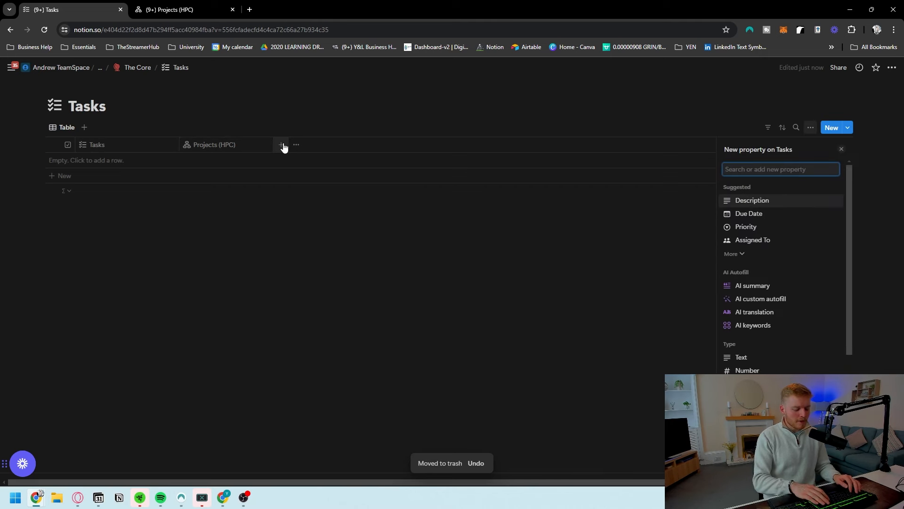
pyautogui.write('sel')
pyautogui.press('Return')
pyautogui.write('P')
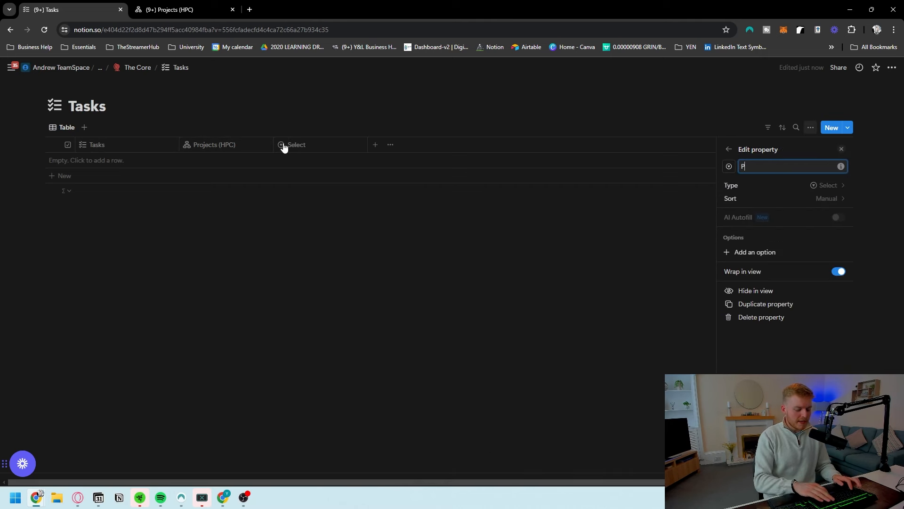
pyautogui.write('riorir')
pyautogui.press('BackSpace')
pyautogui.write('ty')
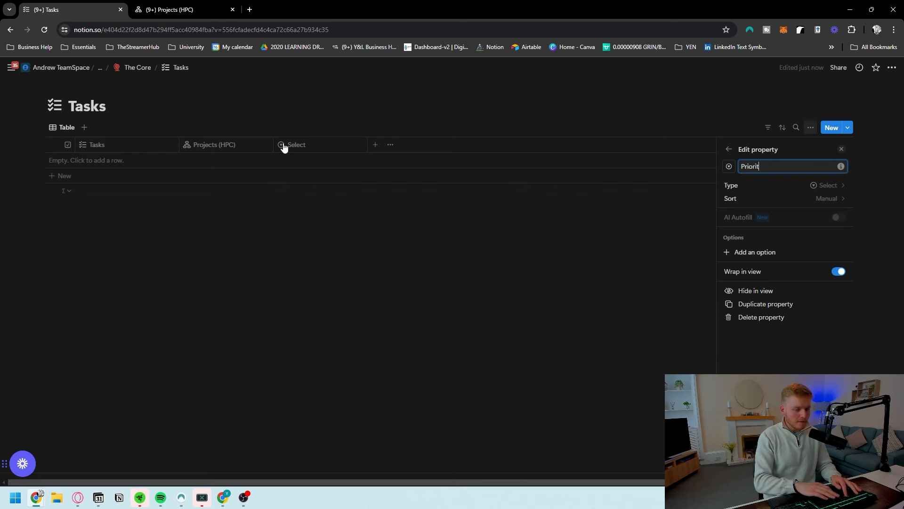
pyautogui.click(729, 166)
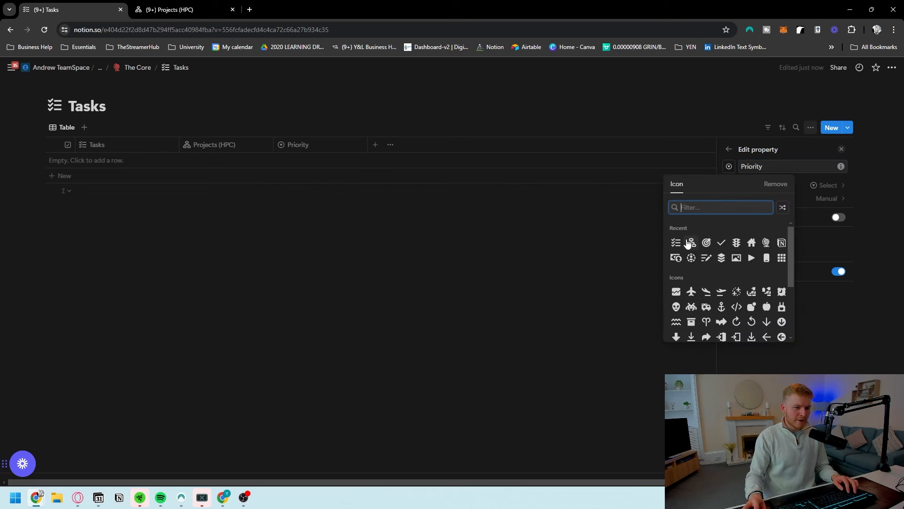
pyautogui.click(705, 241)
# Add the options Low, High and Attack List to the Priority property.
pyautogui.click(757, 253)
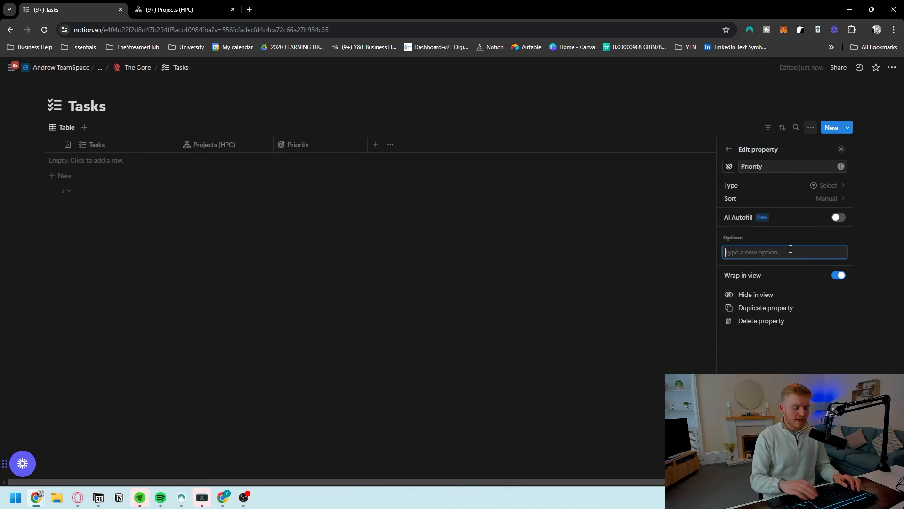
pyautogui.write('Low')
pyautogui.press('Return')
pyautogui.write('High')
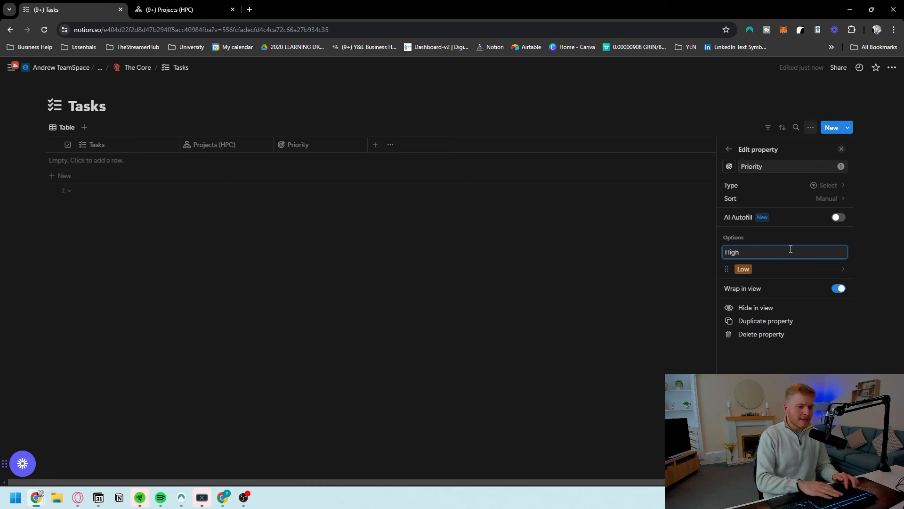
pyautogui.press('Return')
pyautogui.write('Attack Lis')
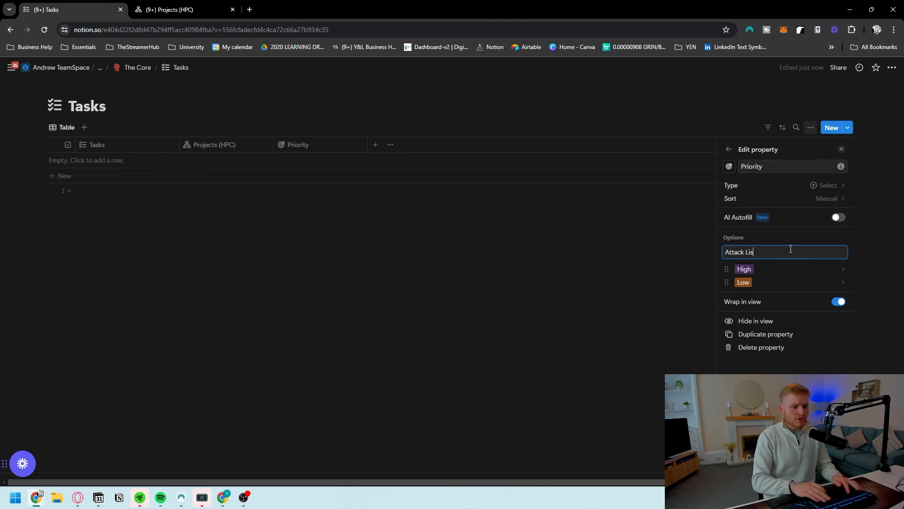
pyautogui.write('t')
pyautogui.press('Return')
# Colour the Attack List priority option green and the High option blue.
pyautogui.click(794, 268)
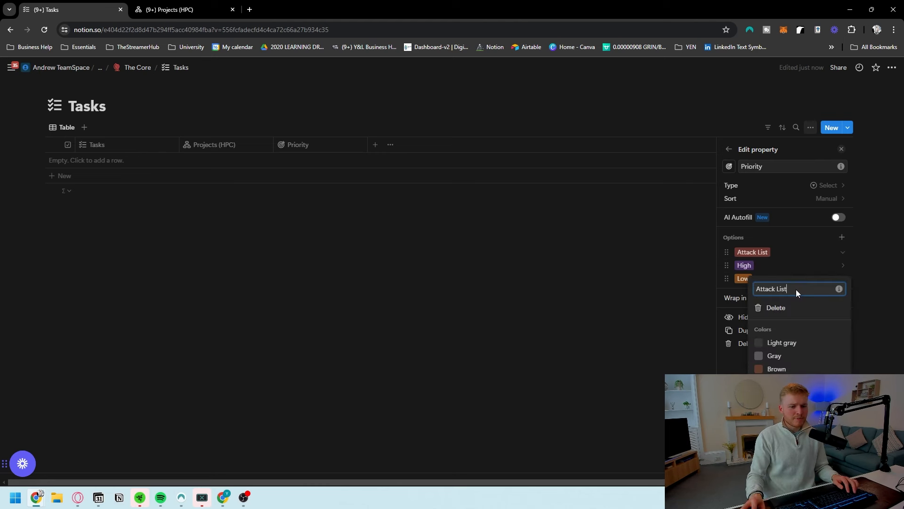
pyautogui.click(776, 409)
pyautogui.click(763, 256)
pyautogui.click(768, 265)
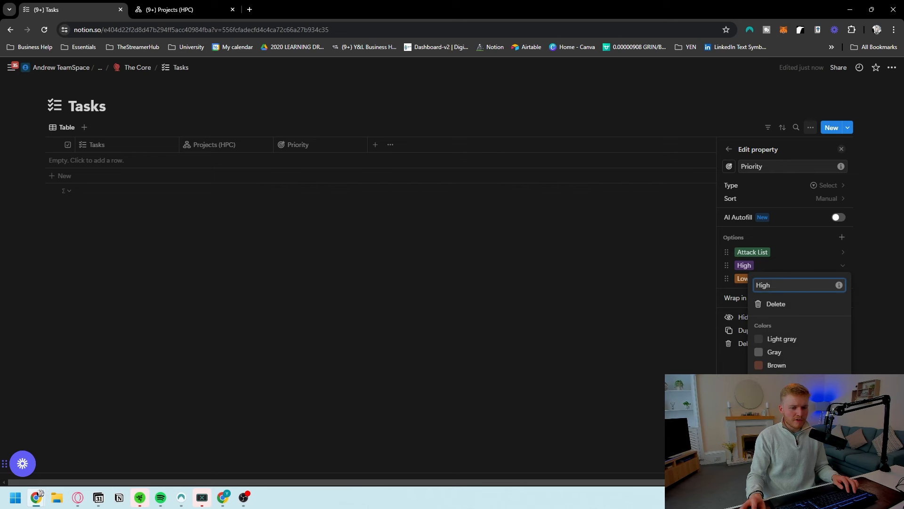
pyautogui.click(776, 418)
pyautogui.click(752, 281)
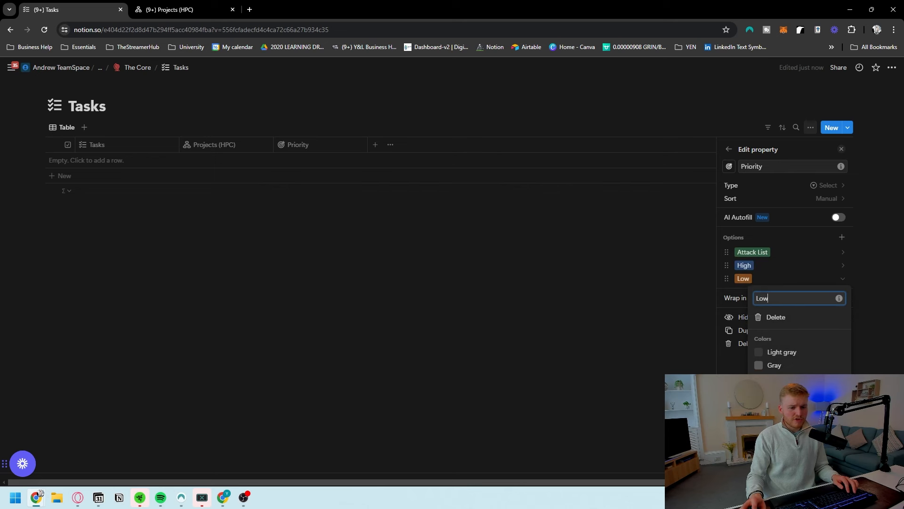
pyautogui.click(589, 323)
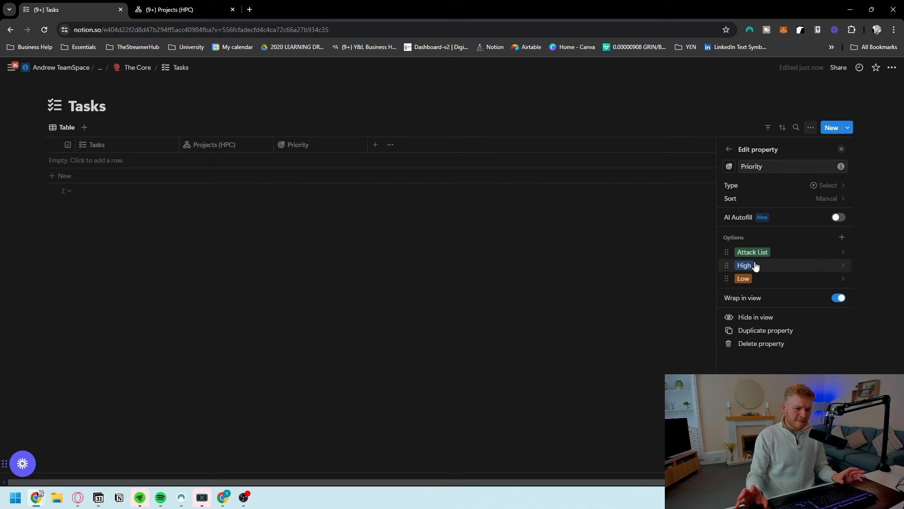
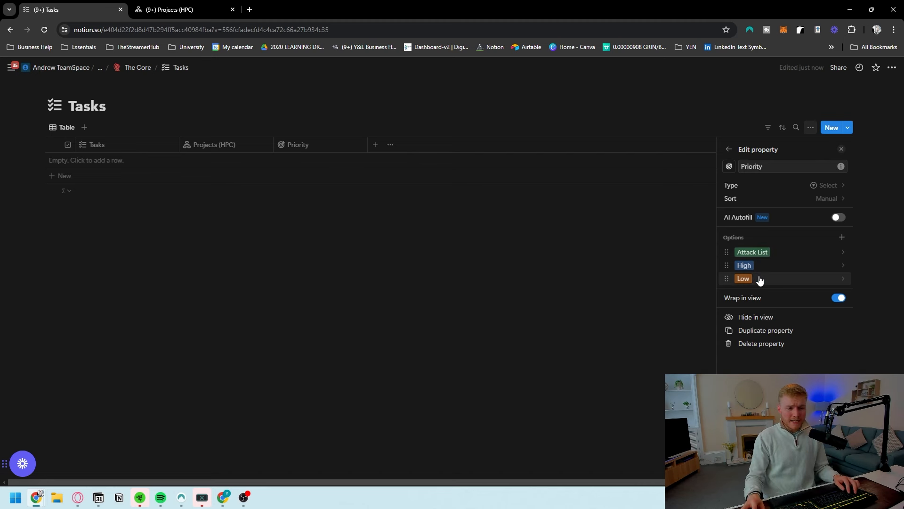
# Add the description "To be completed by today" to the Attack List priority option.
pyautogui.click(793, 255)
pyautogui.click(839, 272)
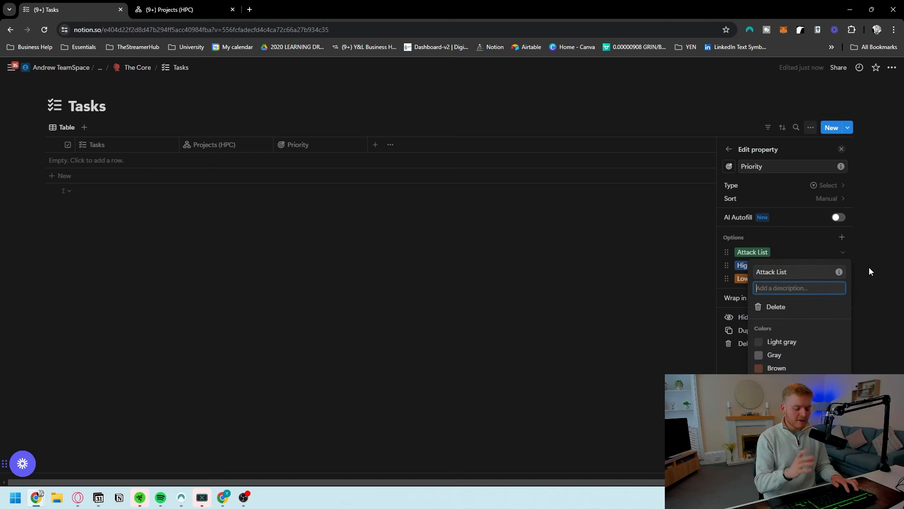
pyautogui.write('To be c')
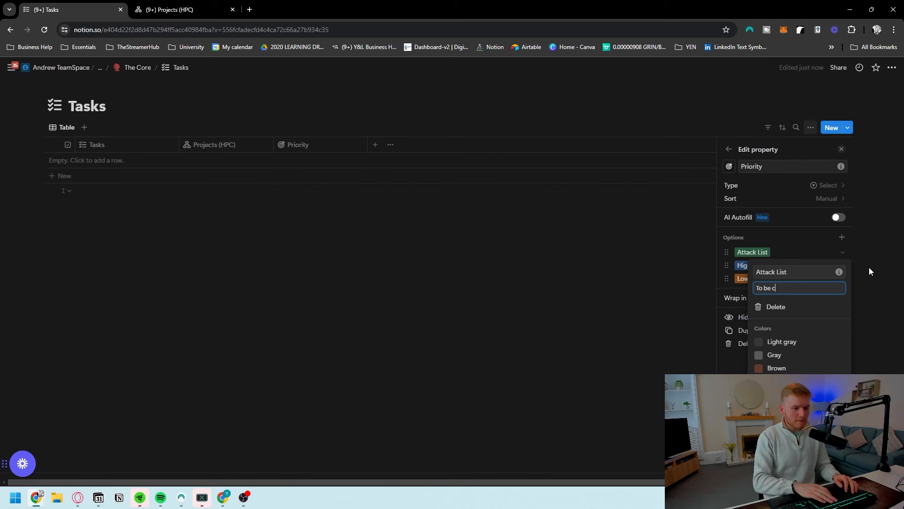
pyautogui.write('ompleted by today')
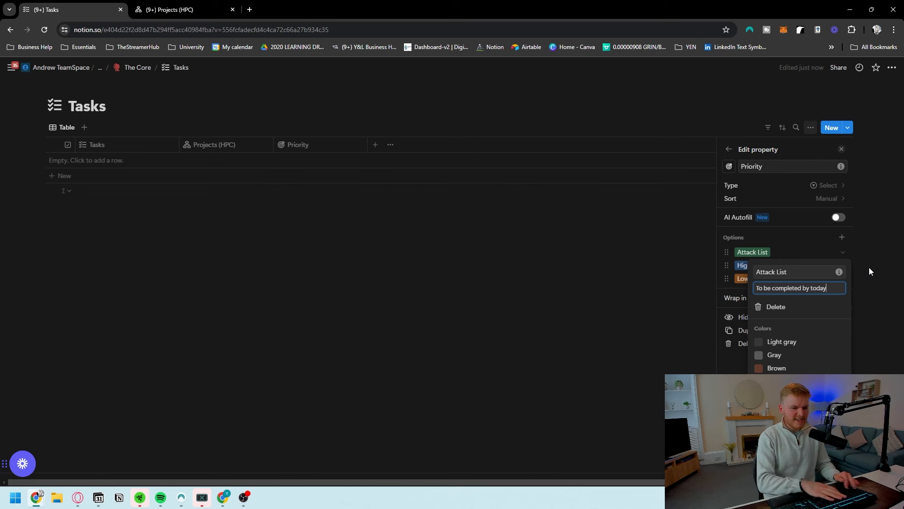
pyautogui.press('Escape')
# Add the description "To be completed by this week" to the High priority option.
pyautogui.click(843, 266)
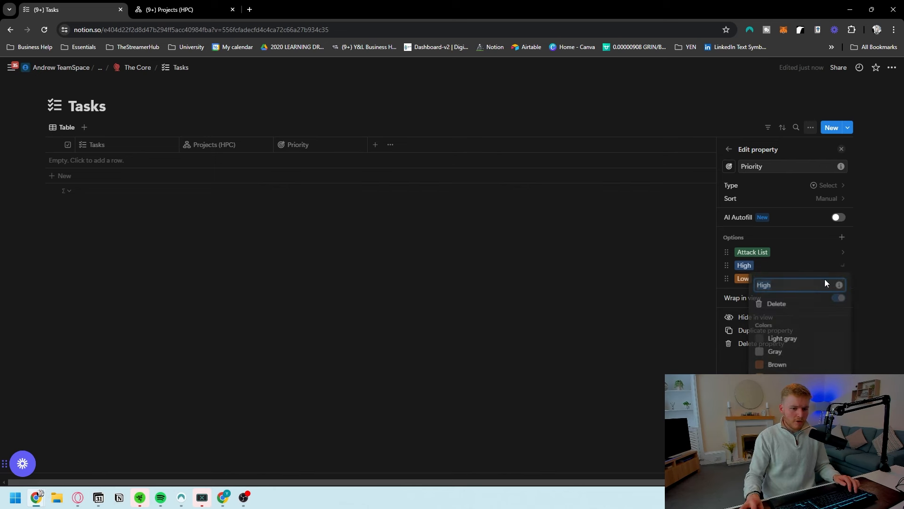
pyautogui.click(839, 286)
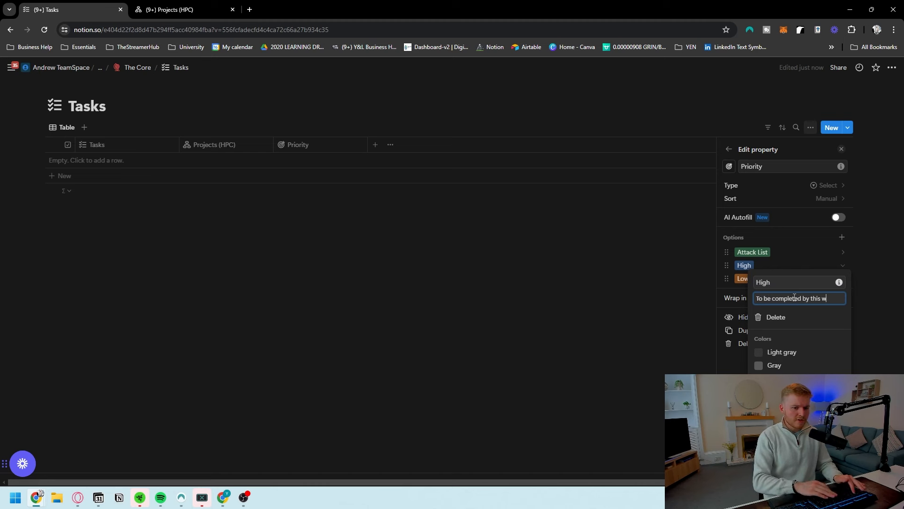
pyautogui.write('To be completed by this wee')
pyautogui.press('Escape')
# Add the description "To be completed down the line" to the Low option and close the Priority property settings.
pyautogui.click(813, 278)
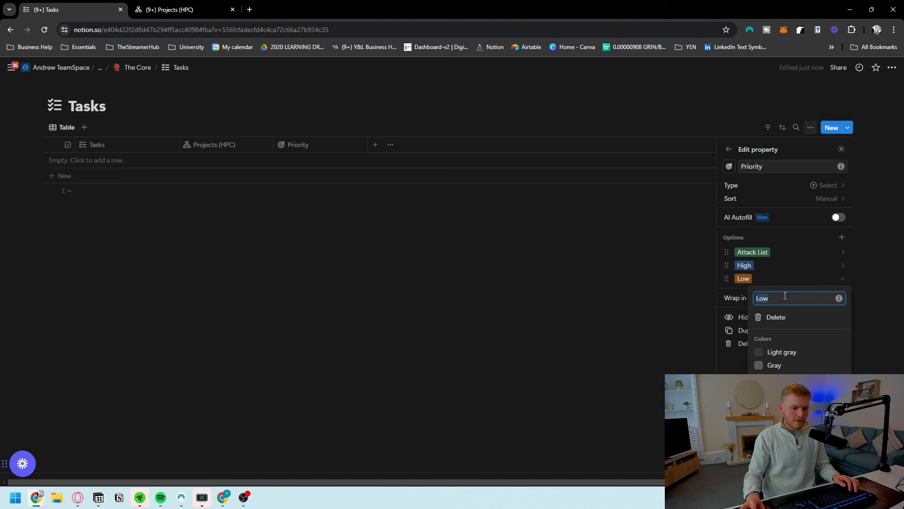
pyautogui.click(846, 297)
pyautogui.write('To')
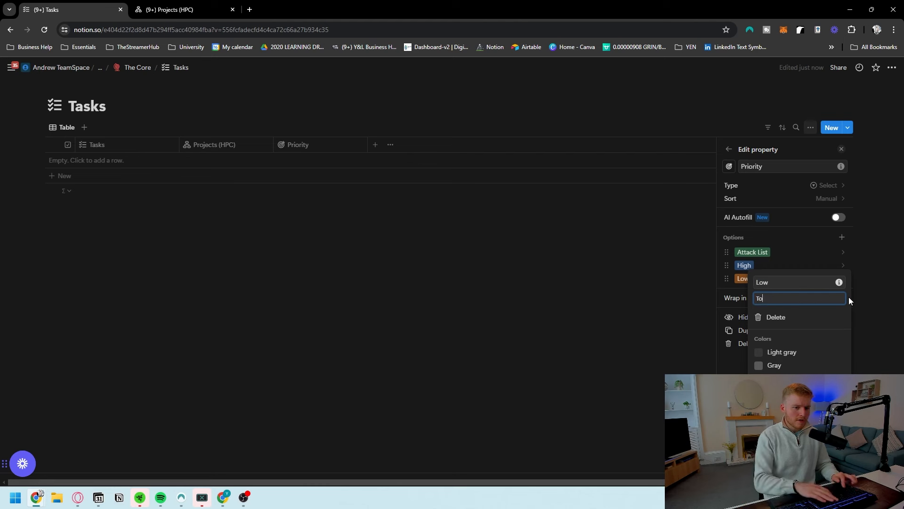
pyautogui.write(' be completed down the line')
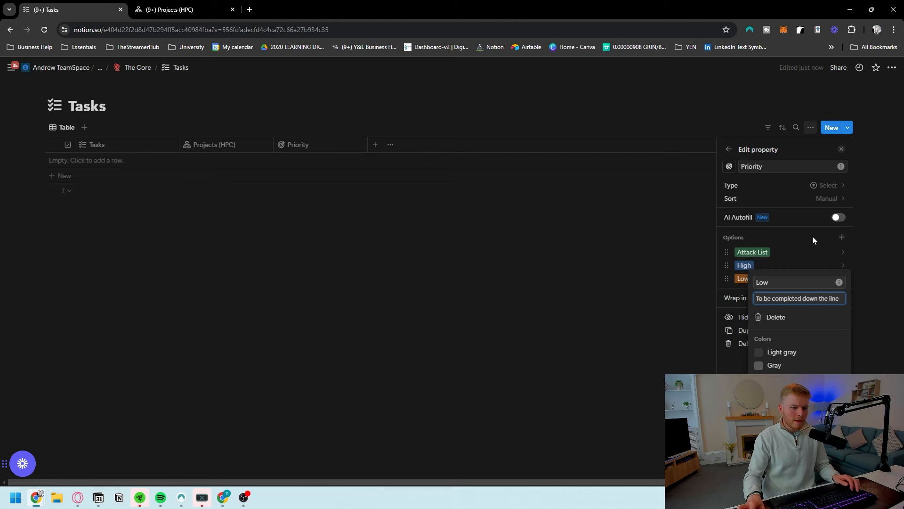
pyautogui.press('Escape')
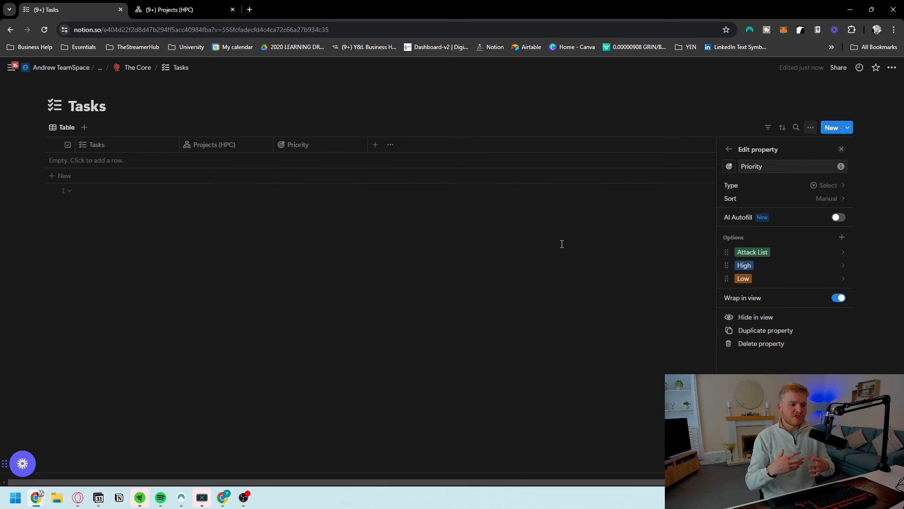
pyautogui.click(389, 267)
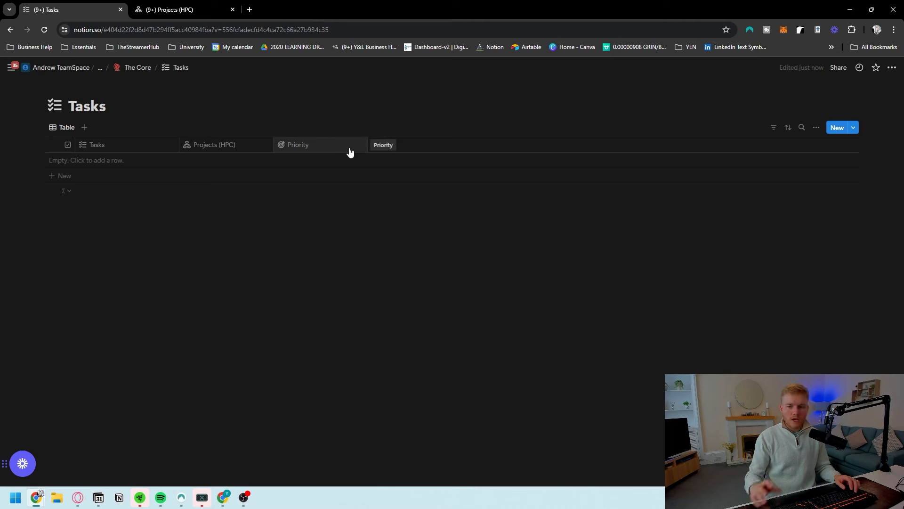
# Add a date property named Due Date to the Tasks database and place it before the Priority column.
pyautogui.click(375, 147)
pyautogui.write('daa')
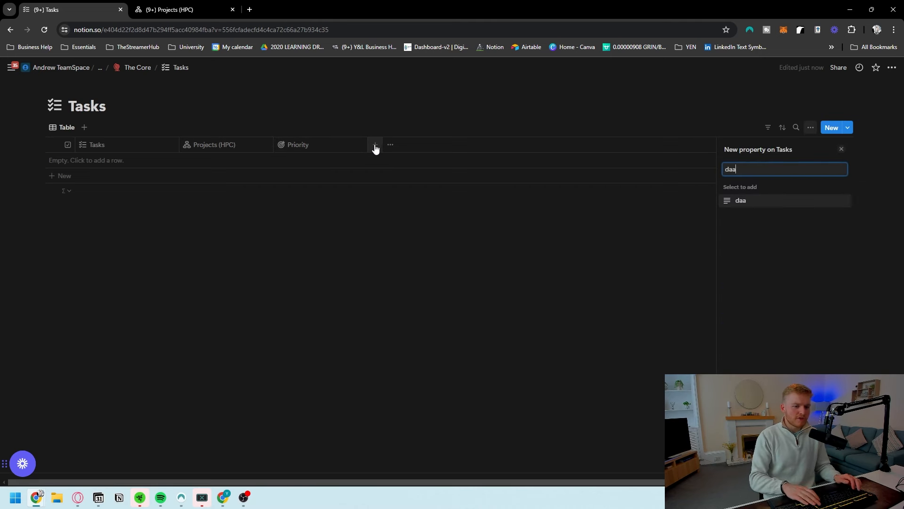
pyautogui.press('BackSpace')
pyautogui.press('Return')
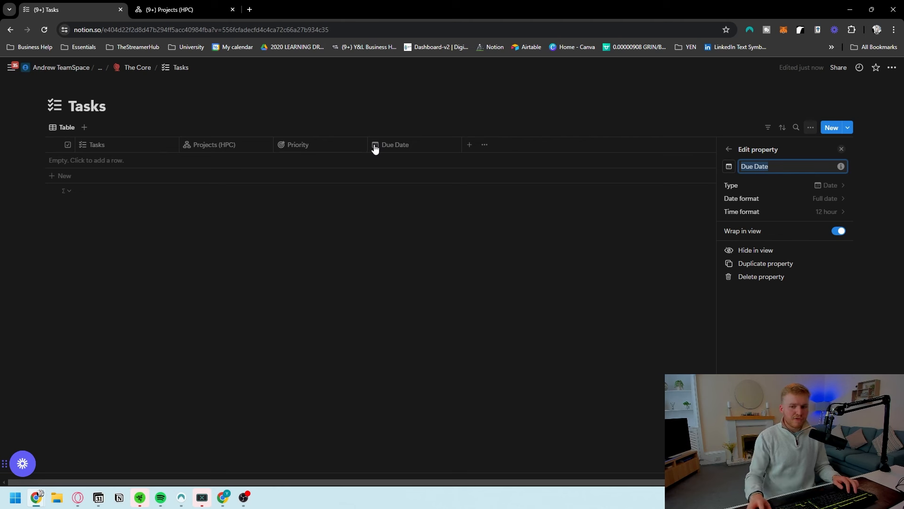
pyautogui.click(475, 203)
pyautogui.moveTo(402, 143); pyautogui.dragTo(395, 162)
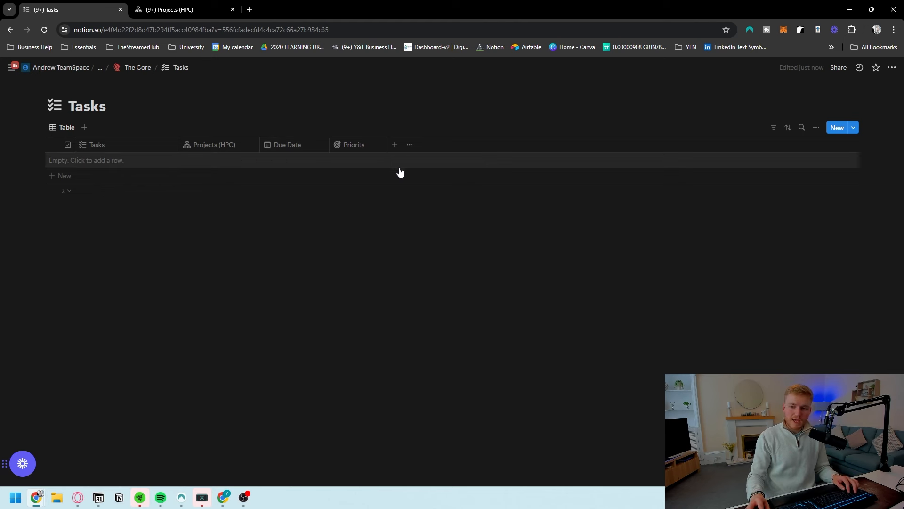
pyautogui.click(394, 145)
pyautogui.write('pers')
pyautogui.press('Return')
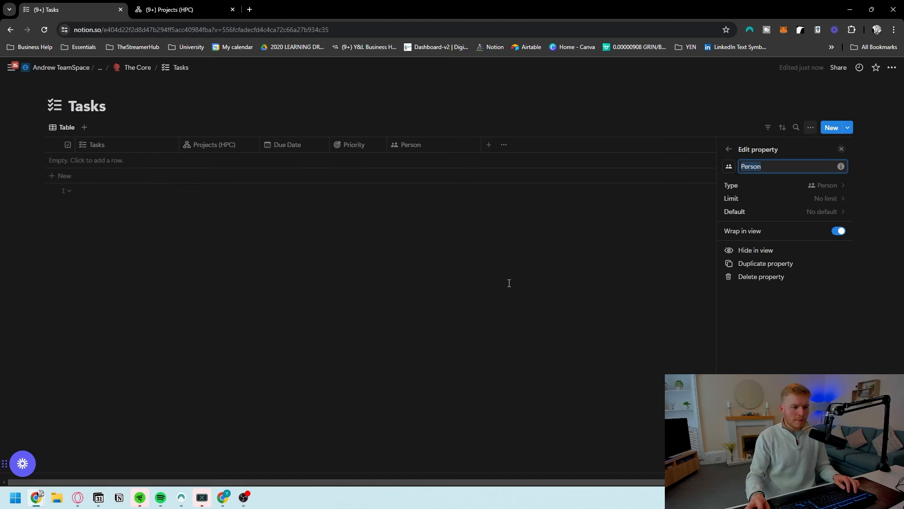
pyautogui.click(509, 283)
pyautogui.click(430, 148)
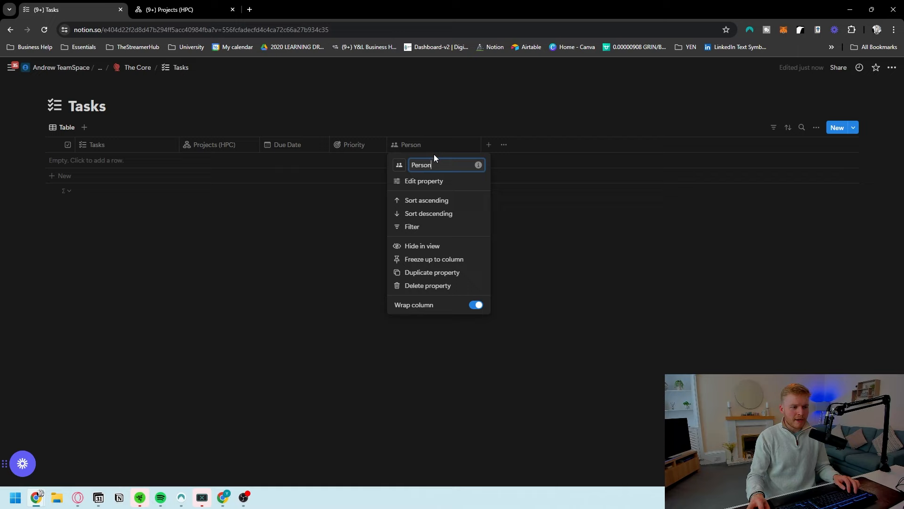
pyautogui.click(438, 286)
pyautogui.click(468, 276)
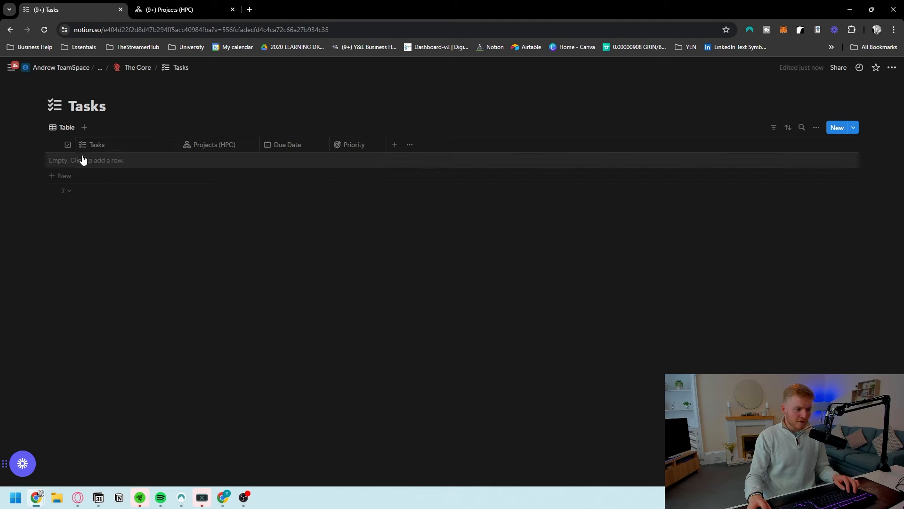
# Open the default New Task template for editing and add the level-2 heading "STEPS TO COMPLETE TASK" to its body.
pyautogui.click(853, 131)
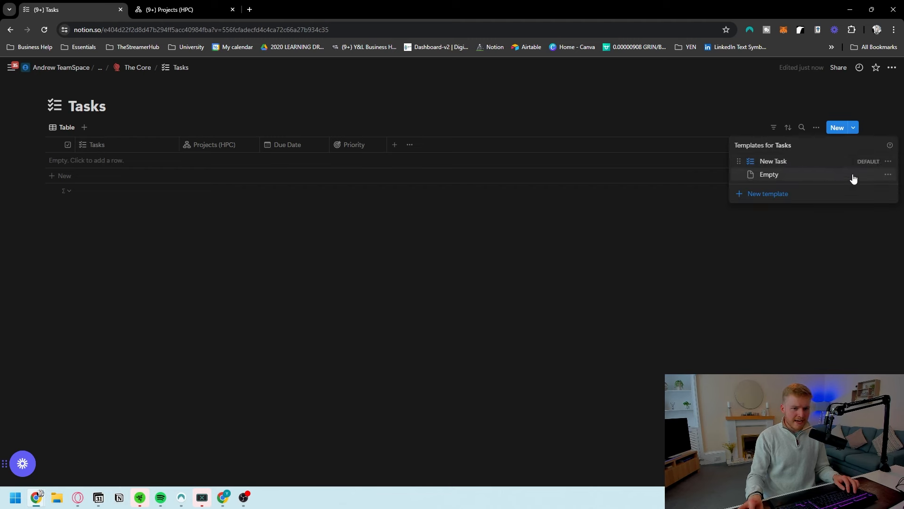
pyautogui.click(887, 161)
pyautogui.click(804, 166)
pyautogui.click(805, 166)
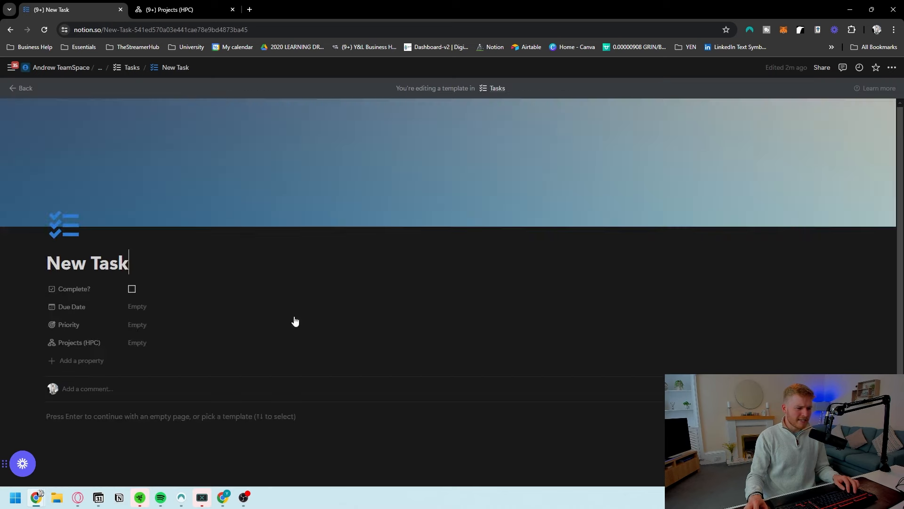
pyautogui.scroll(-3, 295, 321)
pyautogui.click(140, 268)
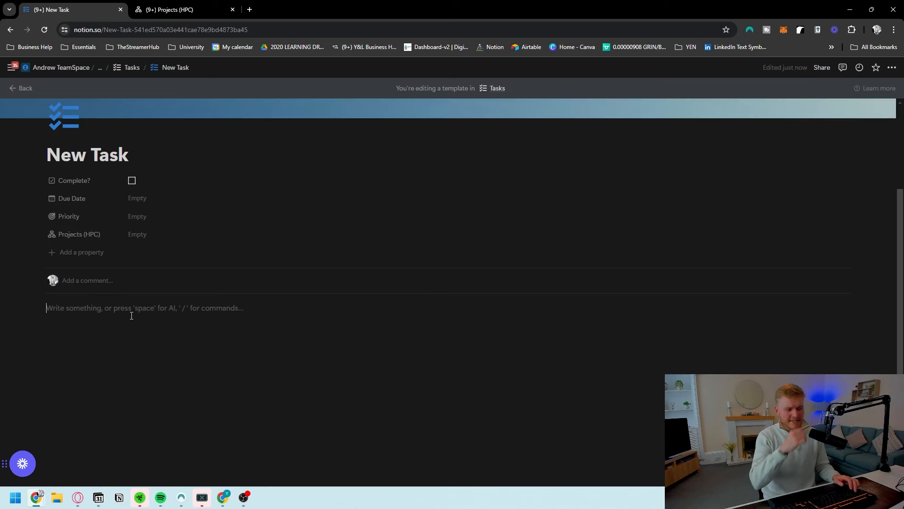
pyautogui.write('/')
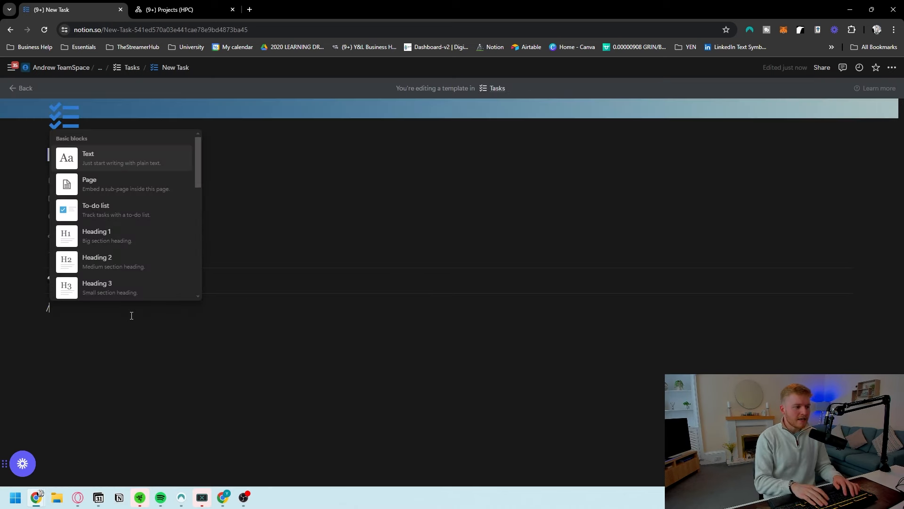
pyautogui.write('h2')
pyautogui.press('Return')
pyautogui.write('STEPS TO COMPLETE TASK /')
pyautogui.press('BackSpace')
# Insert a divider and start a numbered list beneath the "STEPS TO COMPLETE TASK" heading.
pyautogui.press('Return')
pyautogui.write('/div')
pyautogui.press('Return')
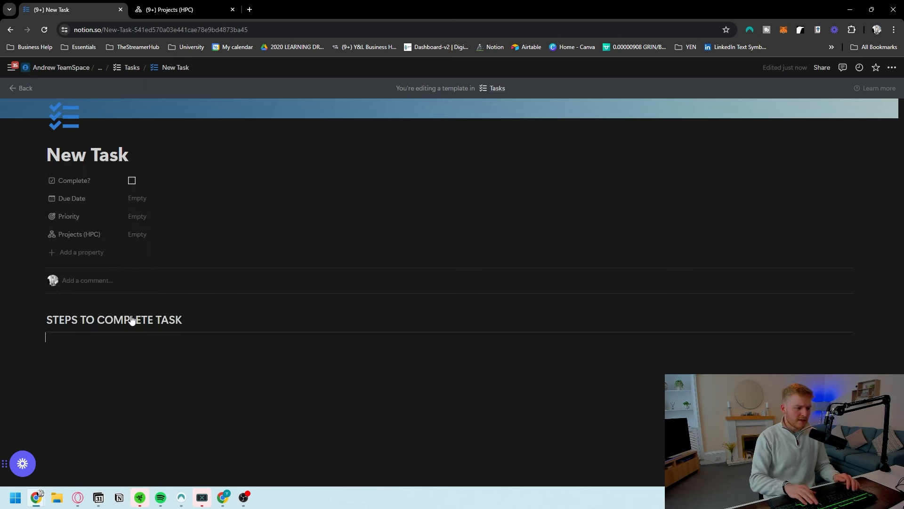
pyautogui.write('1.')
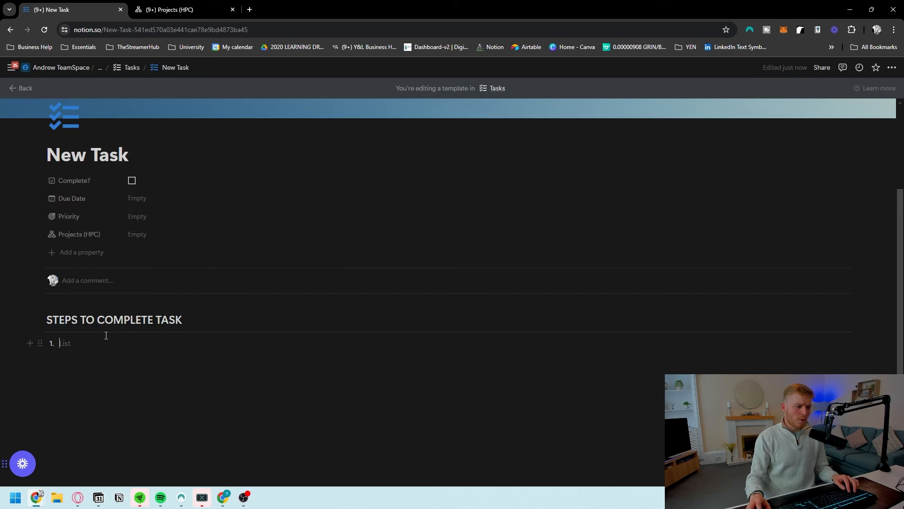
# Set the template's Due Date to Today (date when duplicated), leave Priority empty, and return to the Tasks database.
pyautogui.click(153, 201)
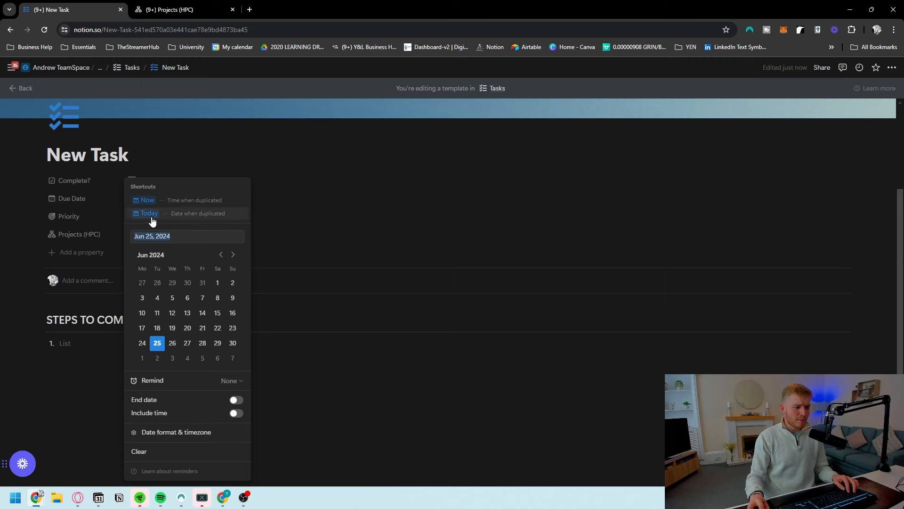
pyautogui.click(149, 214)
pyautogui.click(168, 216)
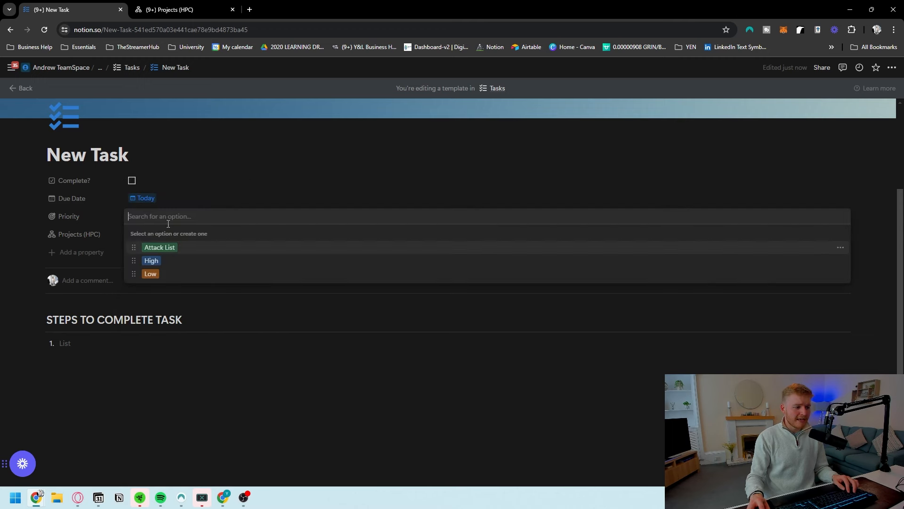
pyautogui.click(215, 359)
pyautogui.click(21, 89)
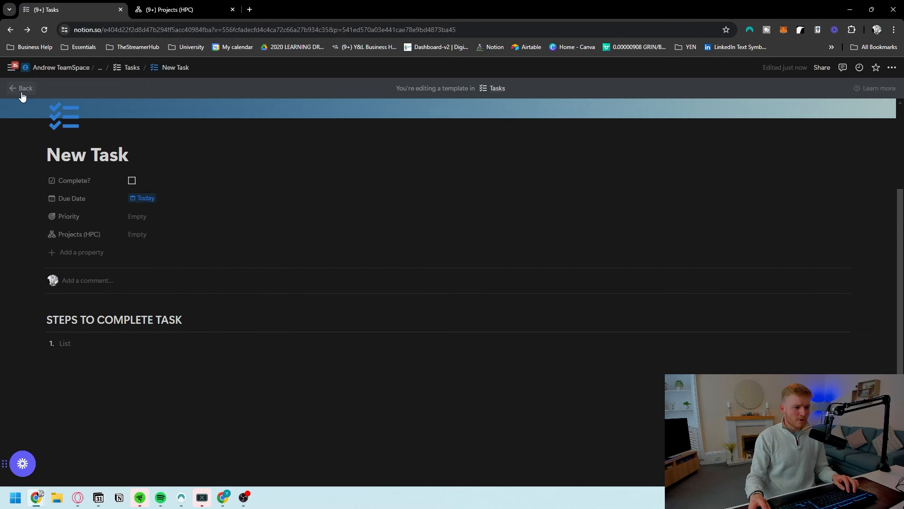
pyautogui.click(159, 309)
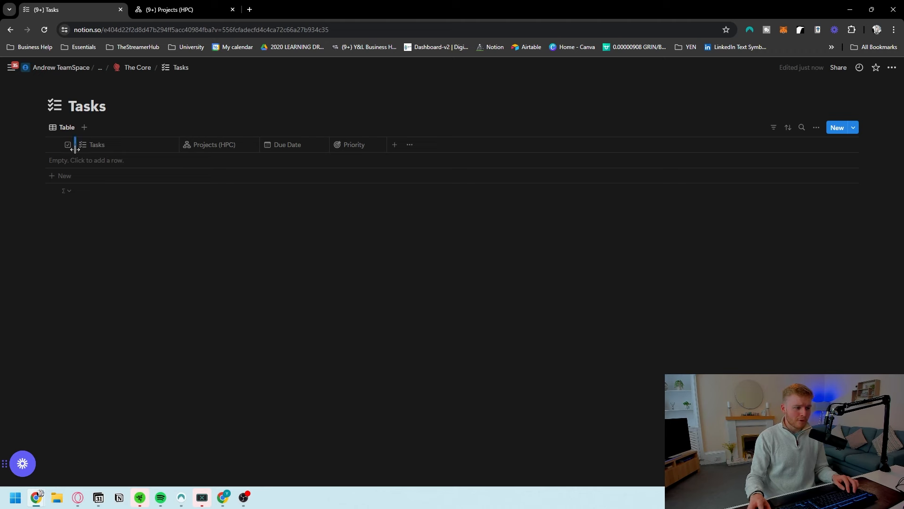
# Rename the table view of the Tasks database to Tasks and give it the checklist icon.
pyautogui.click(58, 131)
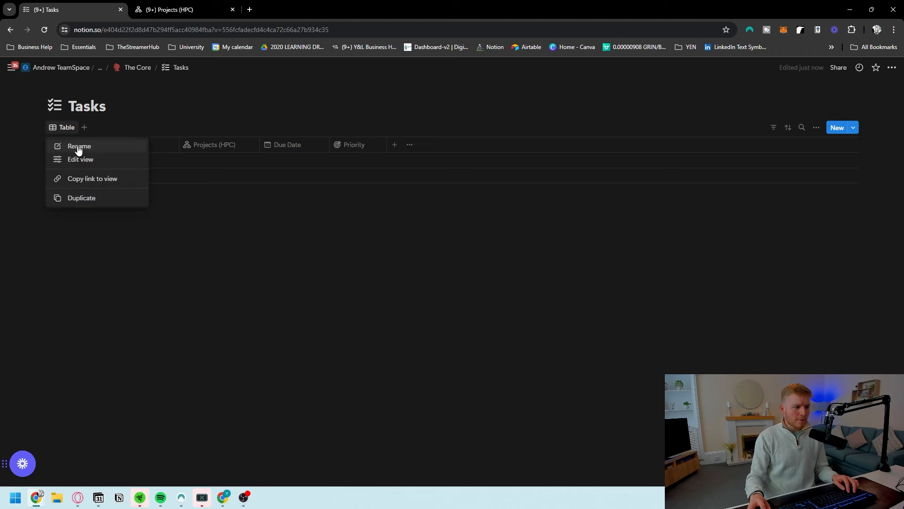
pyautogui.click(76, 148)
pyautogui.write('Tasks')
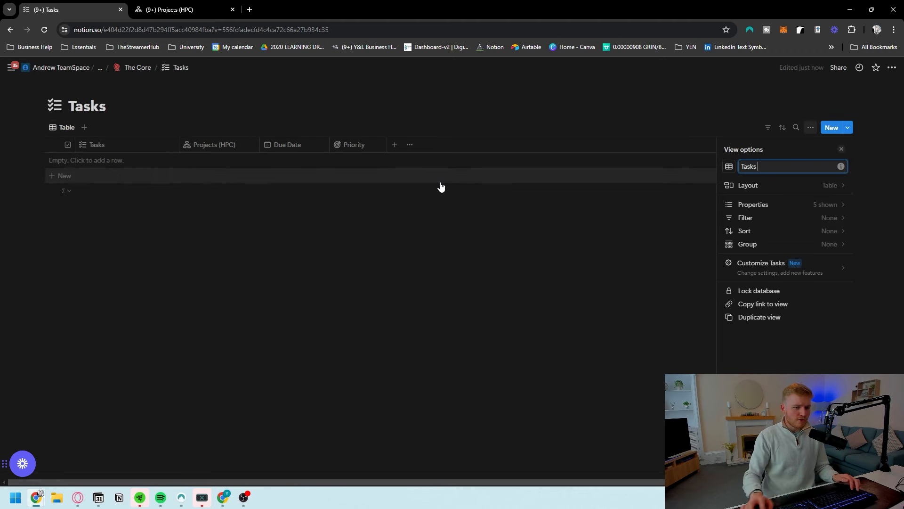
pyautogui.click(729, 166)
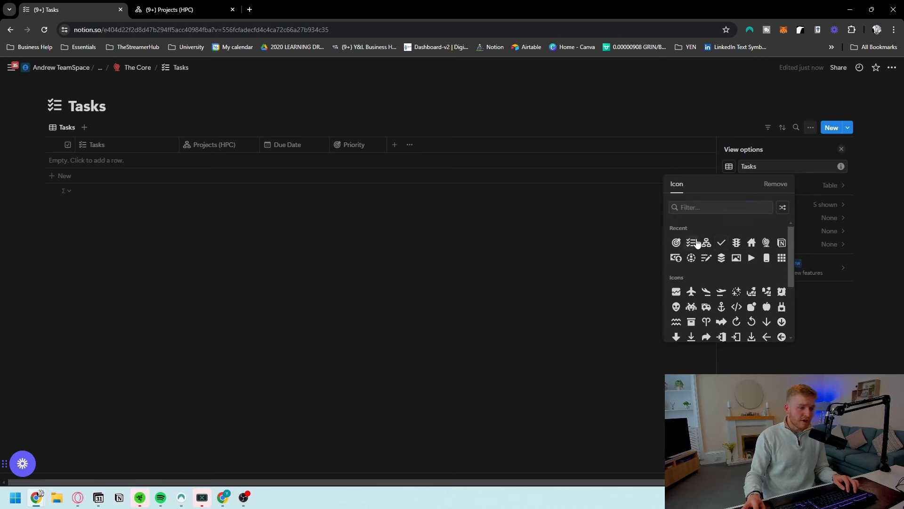
pyautogui.click(691, 243)
pyautogui.click(307, 262)
# Switch to the Projects (HPC) database and create a new project entry from the default template.
pyautogui.click(180, 6)
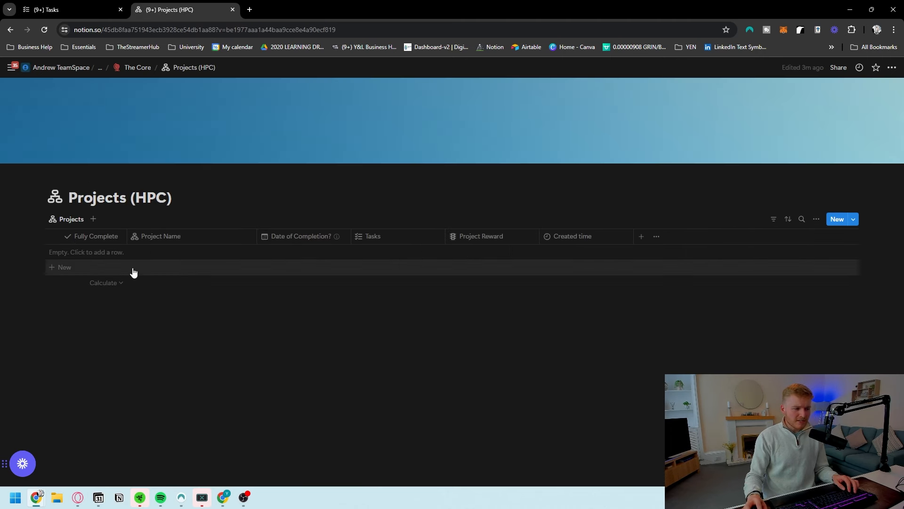
pyautogui.click(74, 272)
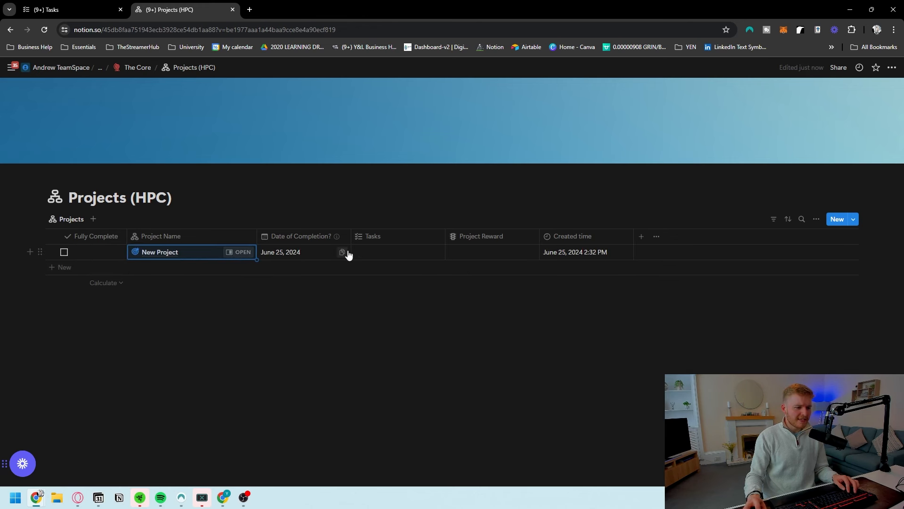
pyautogui.click(853, 220)
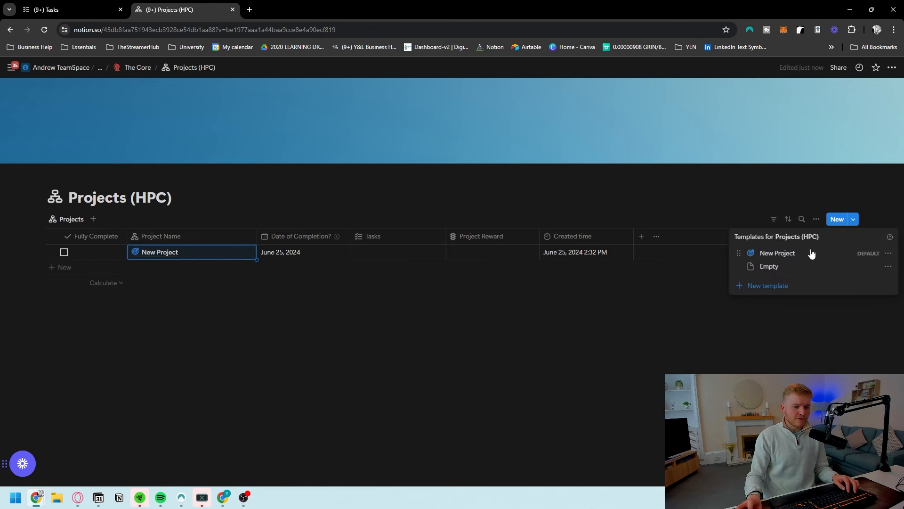
pyautogui.click(194, 252)
# Open the New Project page, check its properties and related tasks section, and close it.
pyautogui.click(237, 255)
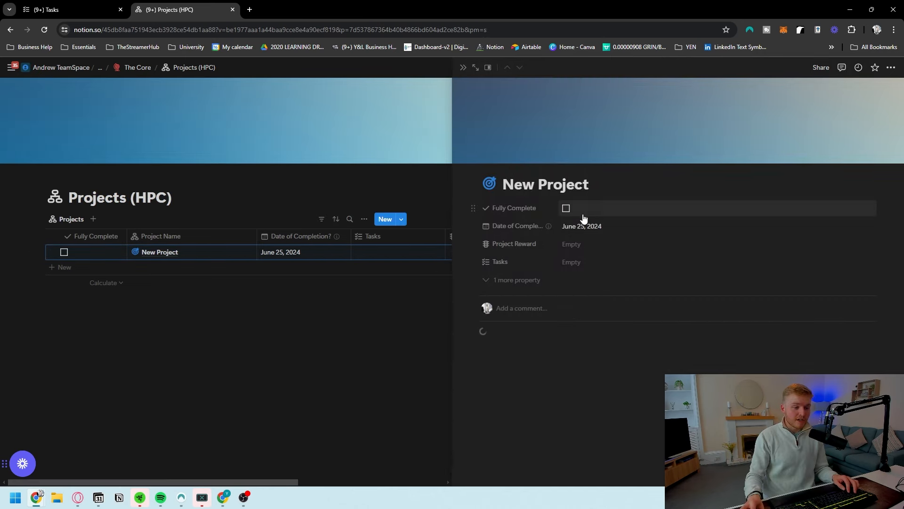
pyautogui.click(579, 245)
pyautogui.click(527, 377)
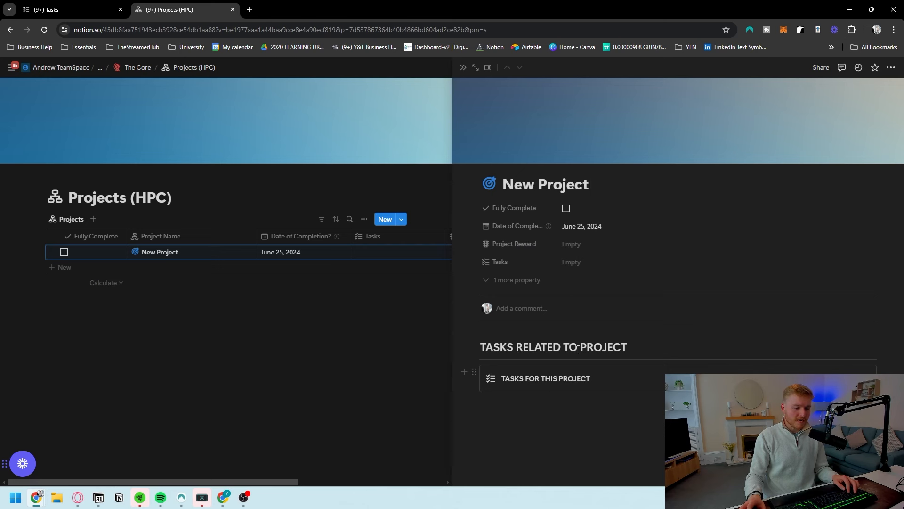
pyautogui.click(463, 68)
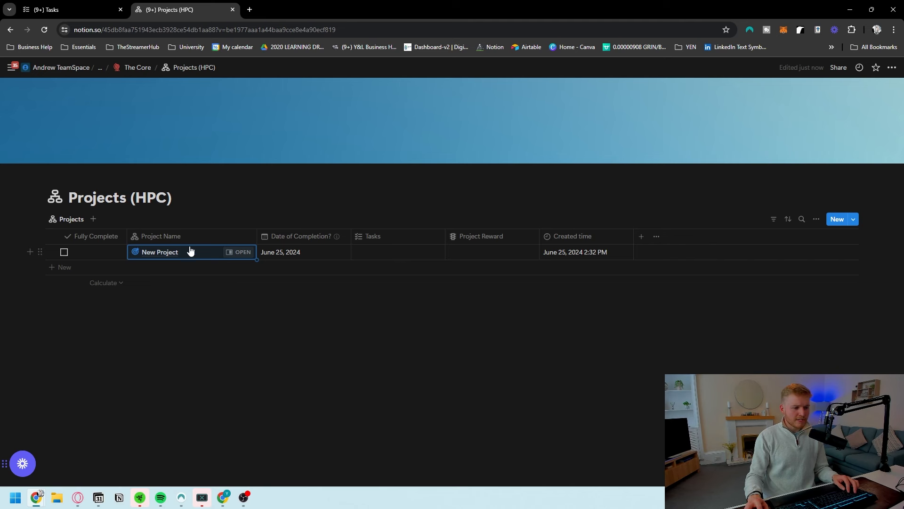
# Return to the Tasks database and add a new task named Task 1.
pyautogui.click(82, 8)
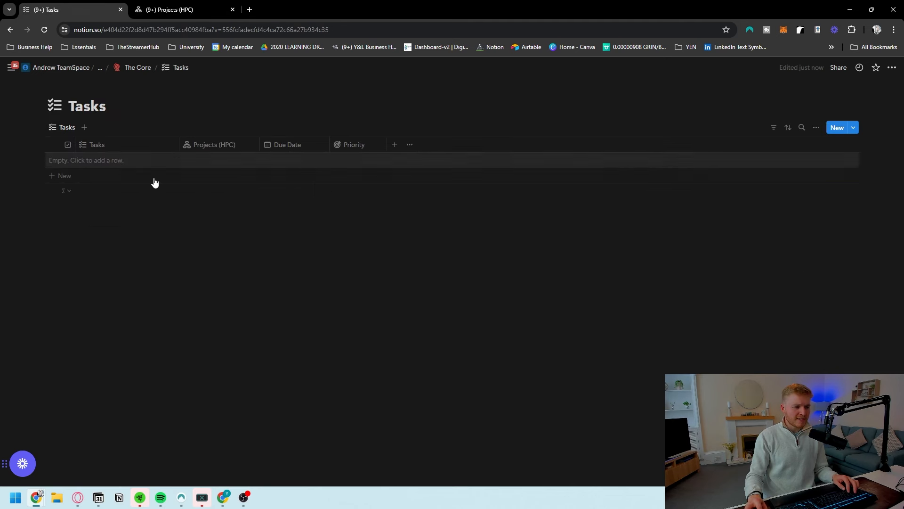
pyautogui.click(71, 183)
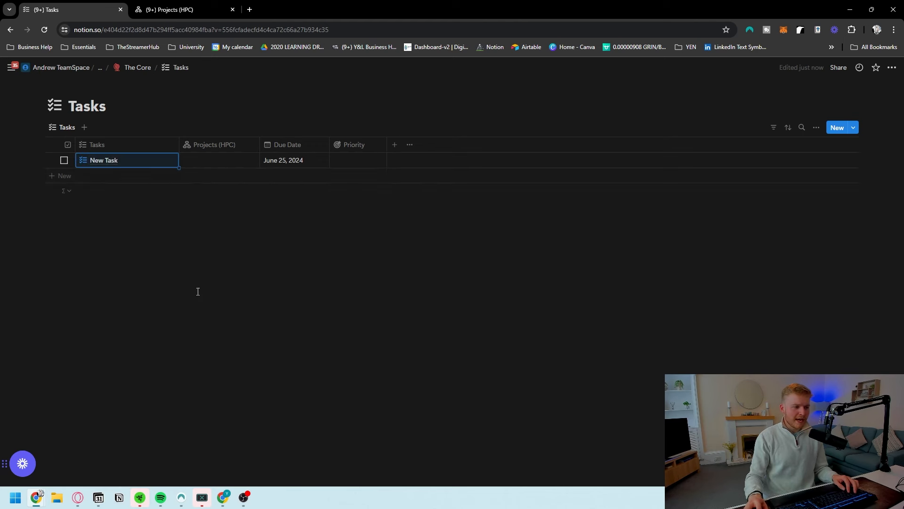
pyautogui.click(112, 159)
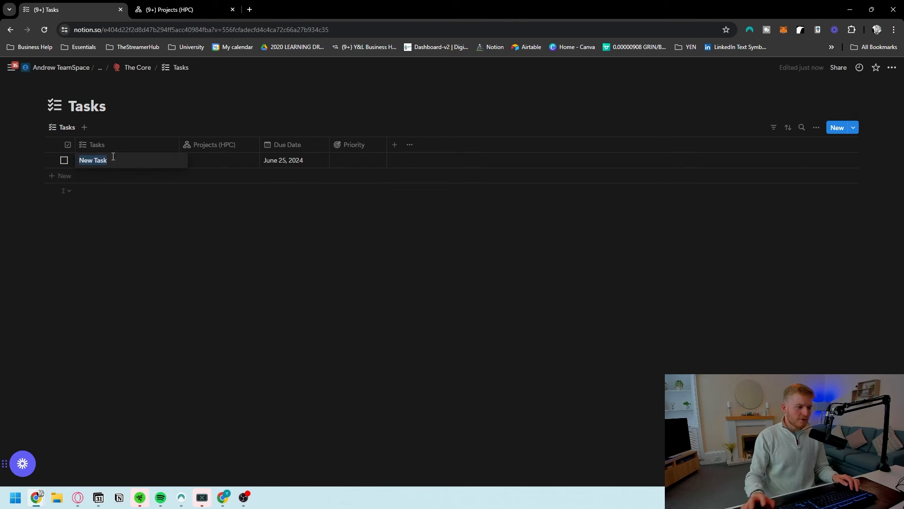
pyautogui.write('Task 1')
pyautogui.press('Return')
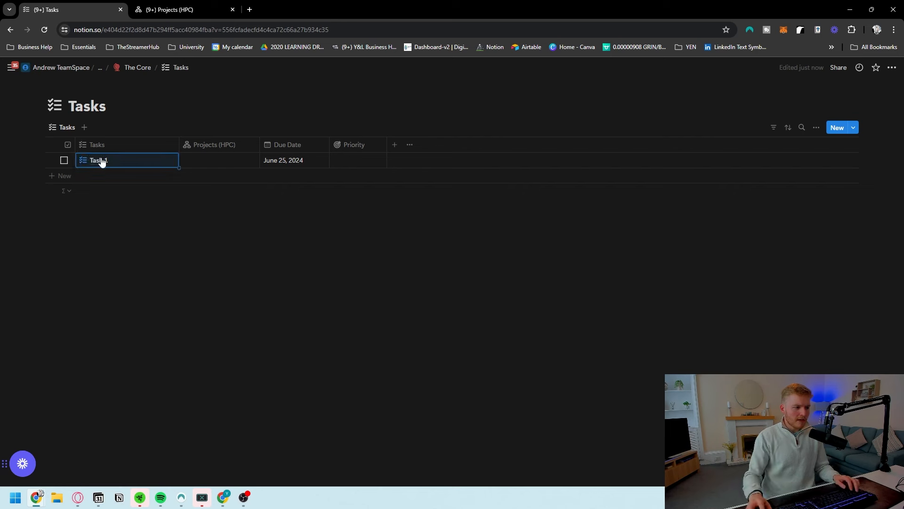
# Set Task 1's priority to Attack List, link it to New Project, and check the relation in Projects (HPC).
pyautogui.click(363, 160)
pyautogui.click(373, 193)
pyautogui.click(146, 238)
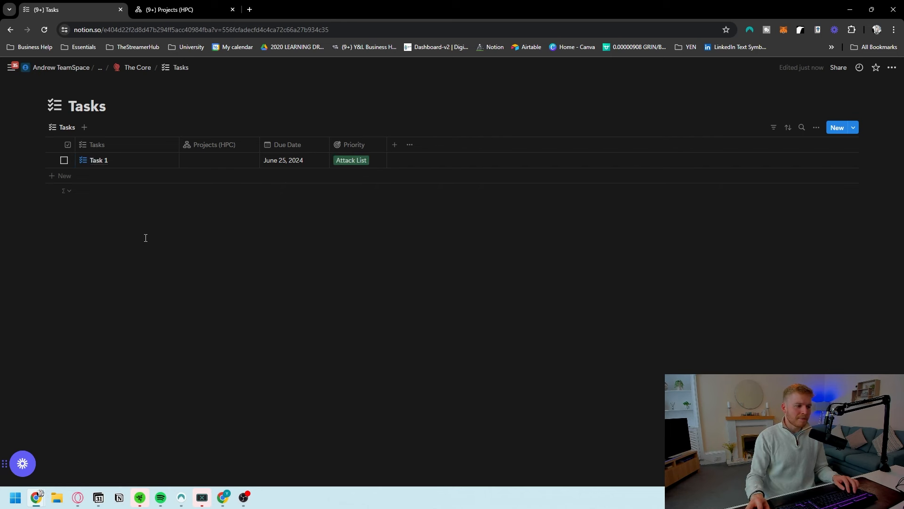
pyautogui.click(216, 164)
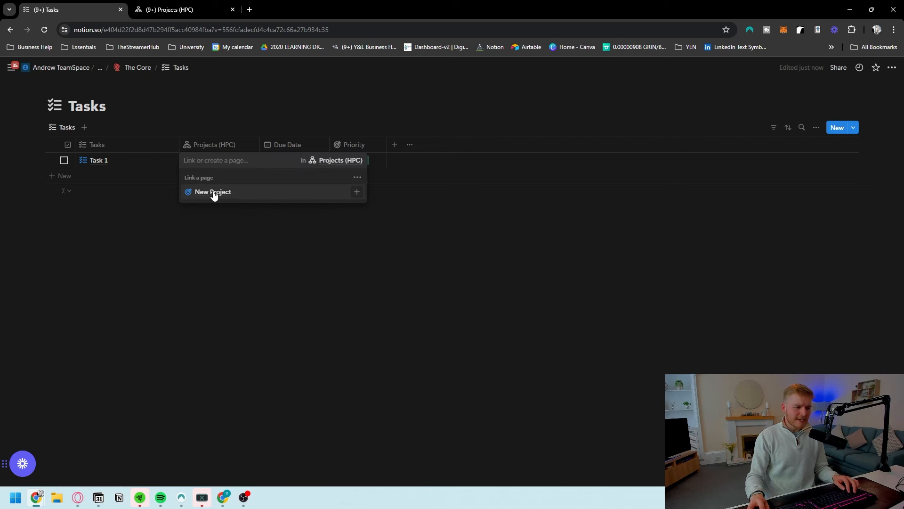
pyautogui.click(206, 282)
pyautogui.click(198, 10)
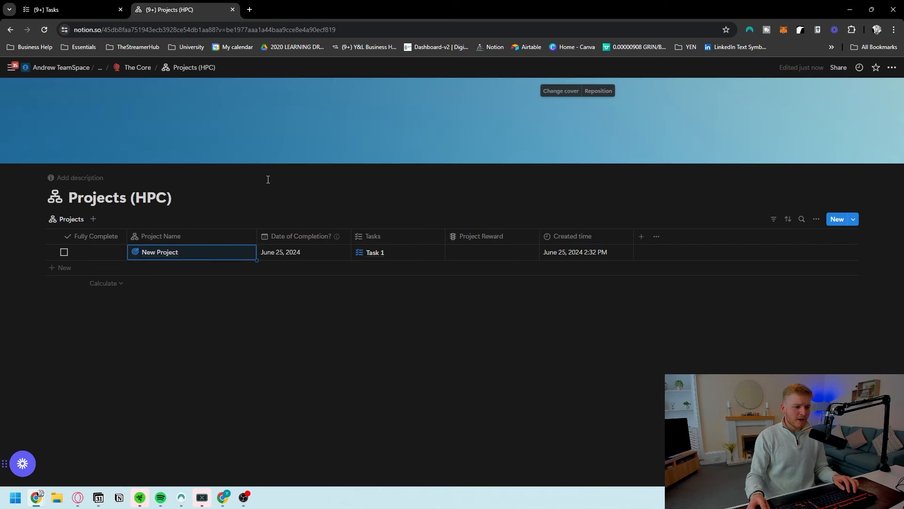
# Add a second task named Task 2 in the Tasks database.
pyautogui.click(101, 6)
pyautogui.click(93, 177)
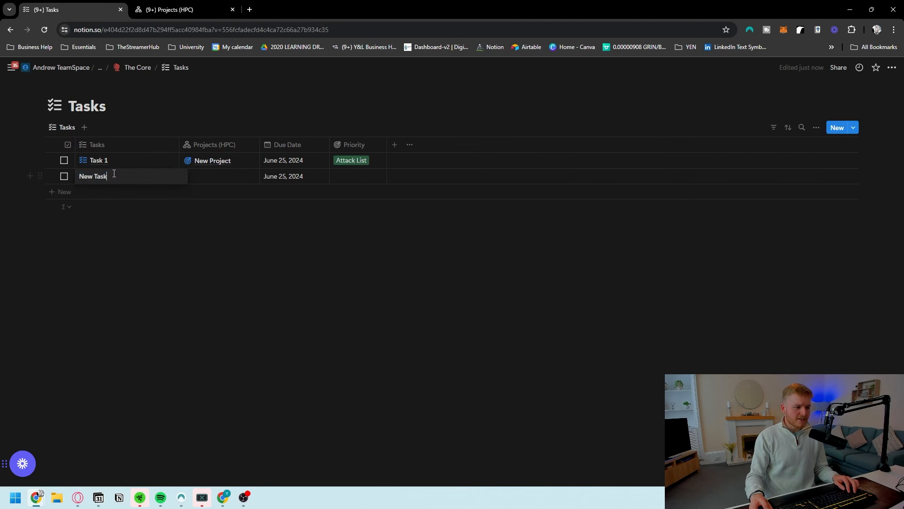
pyautogui.write('Task 2')
pyautogui.press('Return')
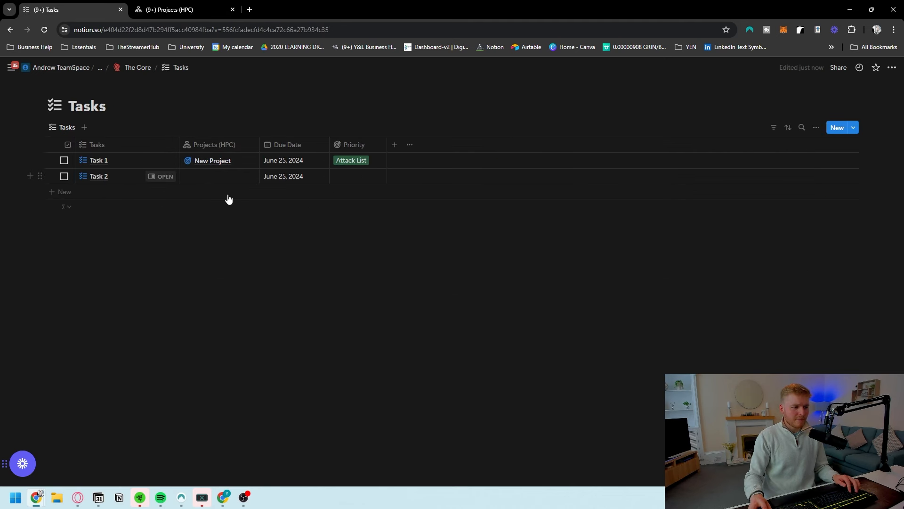
# Link Task 2 to New Project and choose a priority for it.
pyautogui.click(220, 176)
pyautogui.click(218, 210)
pyautogui.click(351, 176)
pyautogui.click(358, 218)
# In Projects (HPC), set the Project Reward of New Project to High.
pyautogui.click(174, 10)
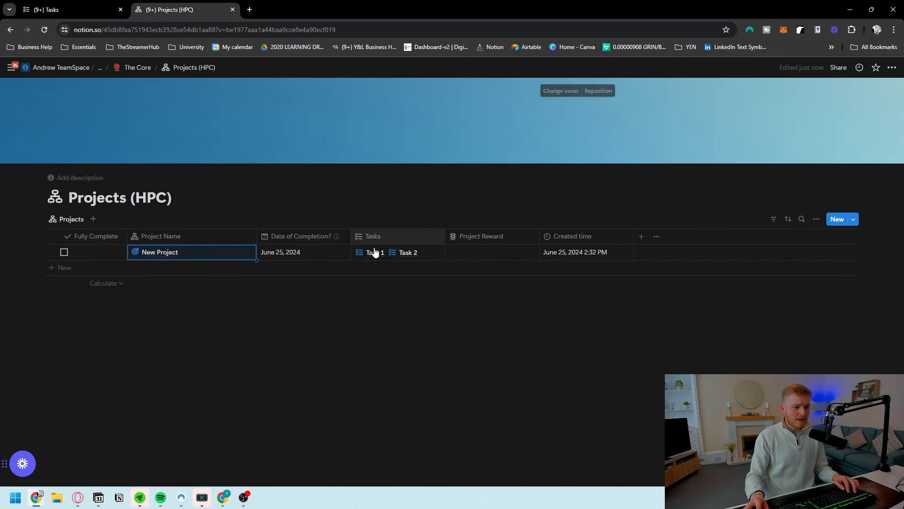
pyautogui.click(480, 253)
pyautogui.click(488, 282)
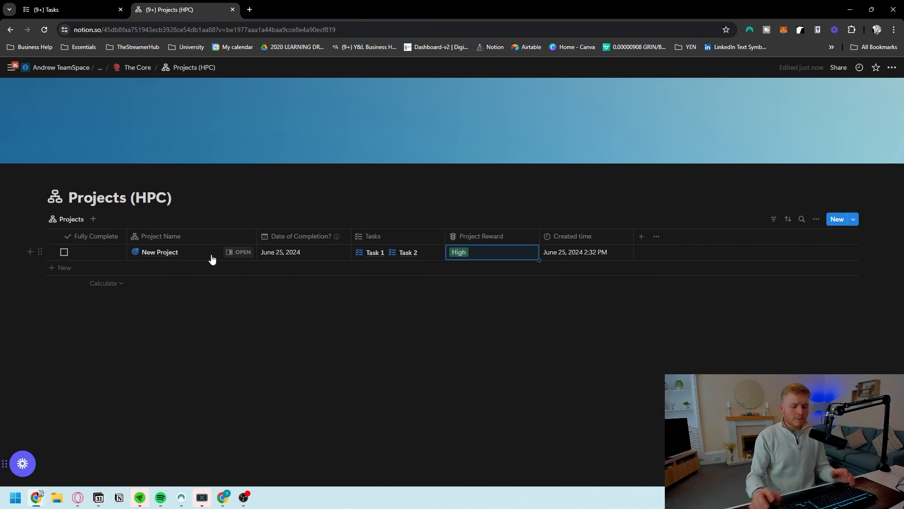
# Add a Rollup property to Projects (HPC) that draws on the Tasks relation.
pyautogui.click(641, 241)
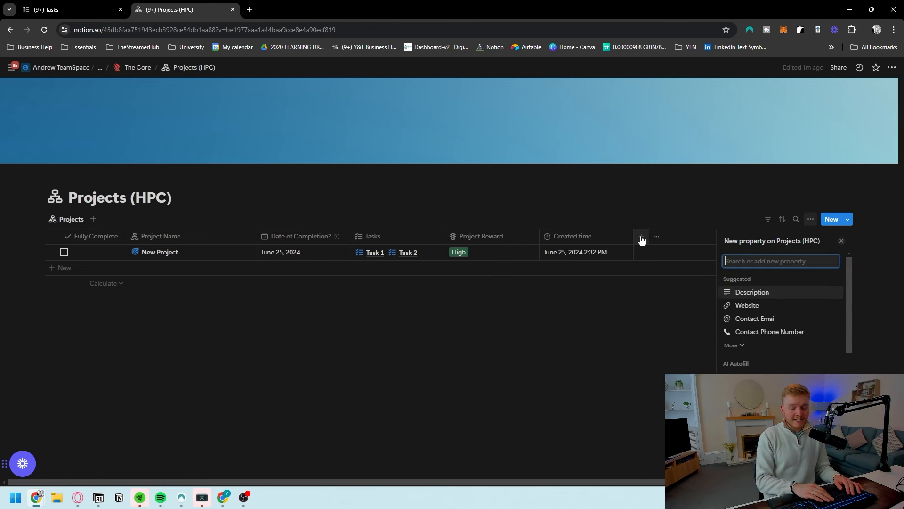
pyautogui.write('rol')
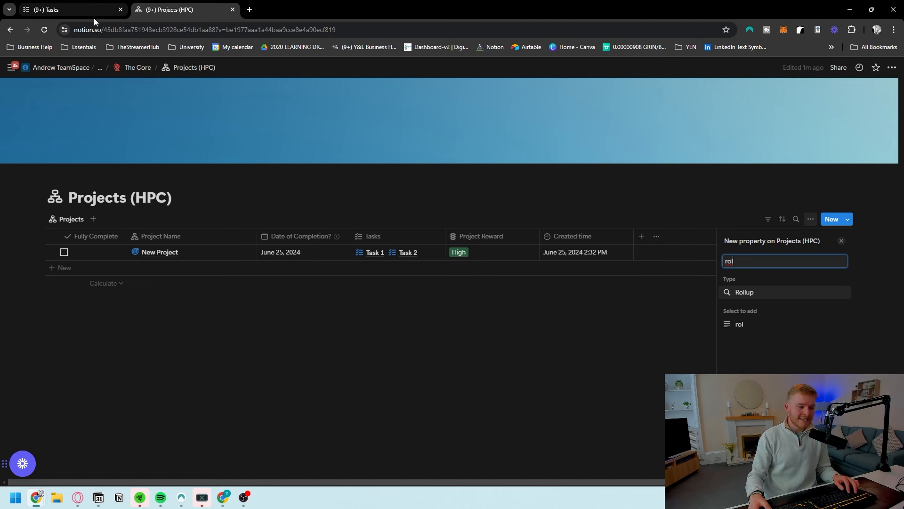
pyautogui.click(773, 297)
pyautogui.click(809, 289)
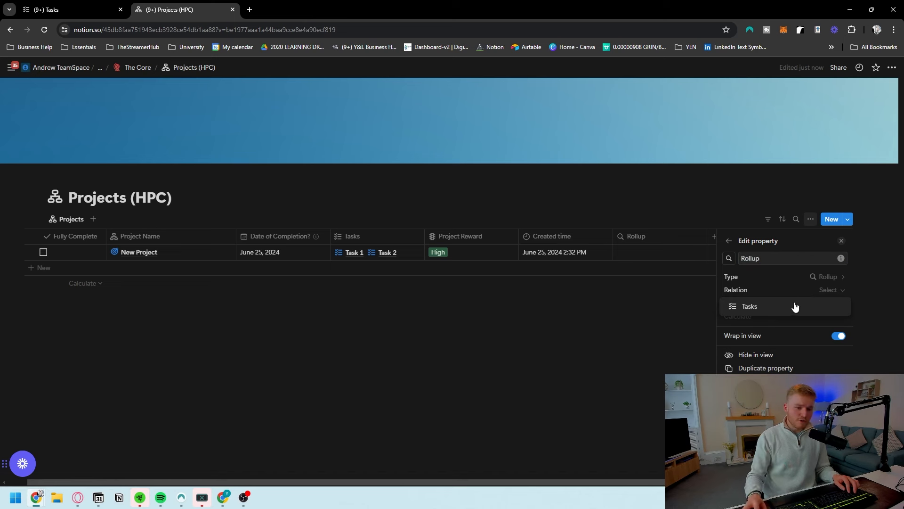
pyautogui.click(752, 308)
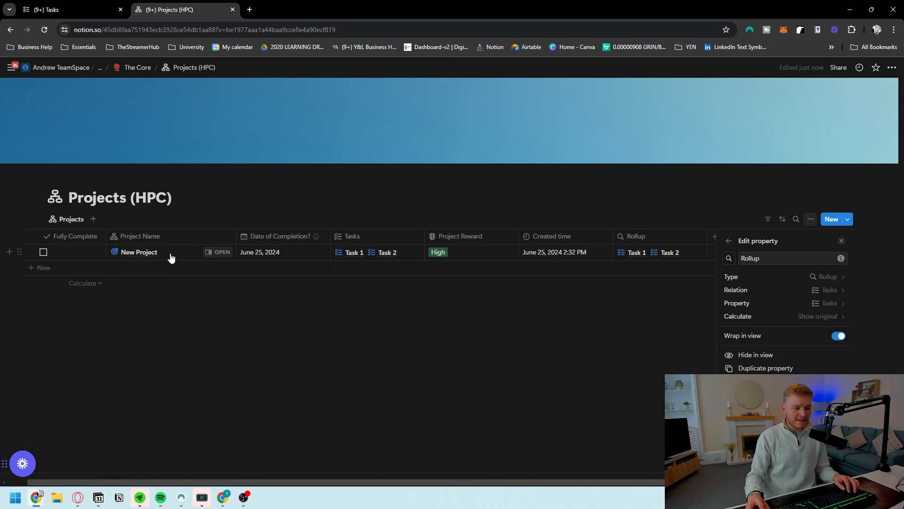
# Set the rollup to use the Complete? property of the tasks and calculate Percent checked.
pyautogui.click(799, 318)
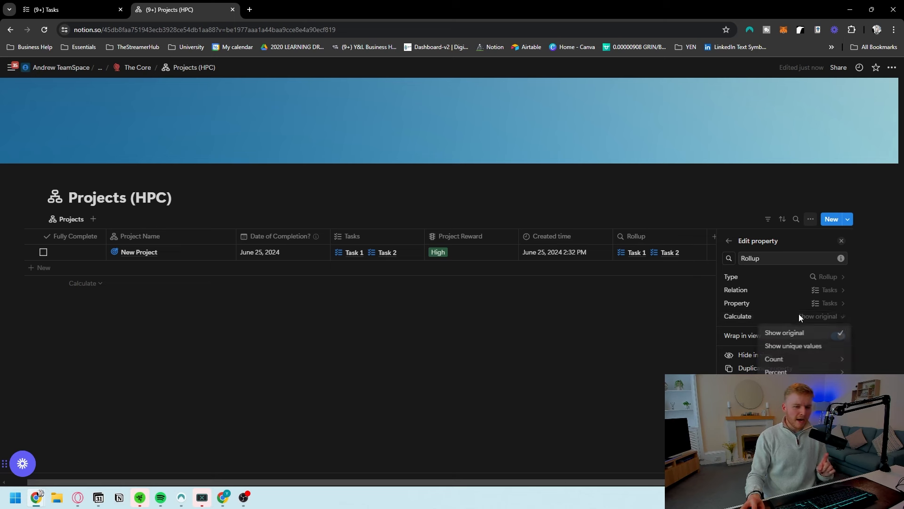
pyautogui.moveTo(798, 372)
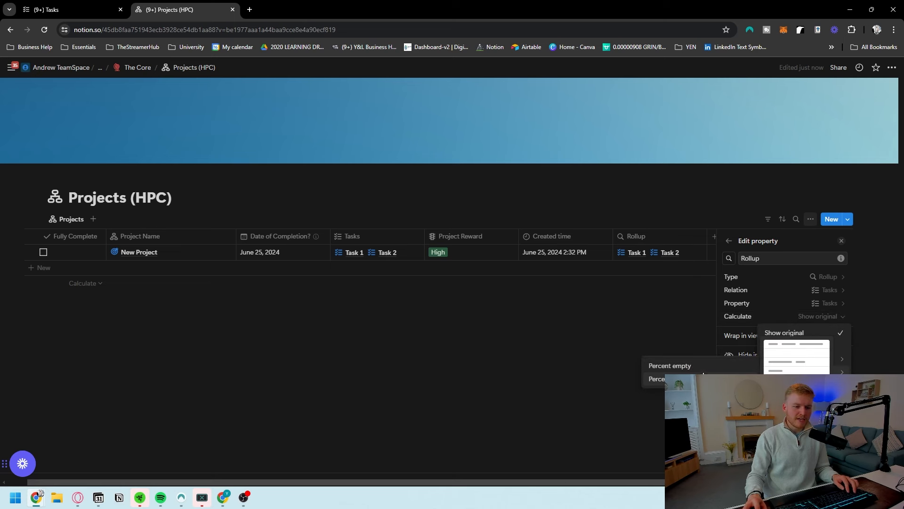
pyautogui.click(785, 308)
pyautogui.click(830, 303)
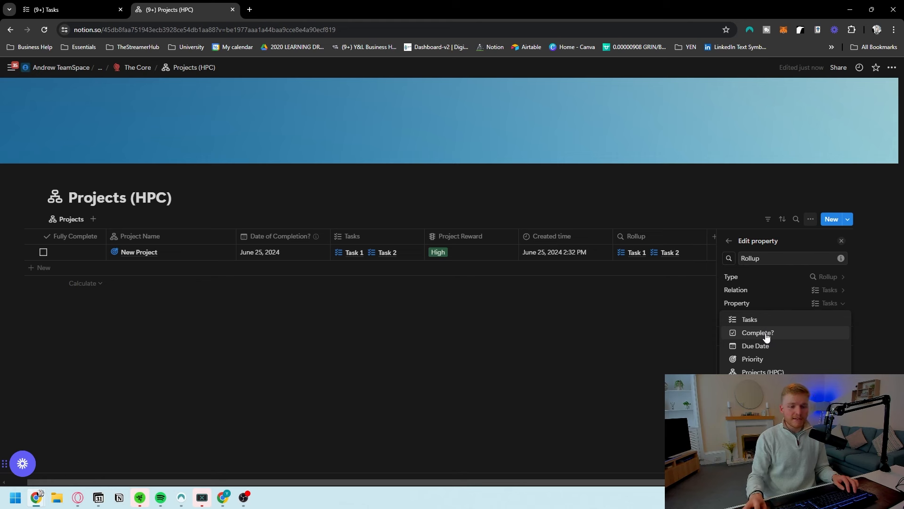
pyautogui.click(766, 336)
pyautogui.click(818, 316)
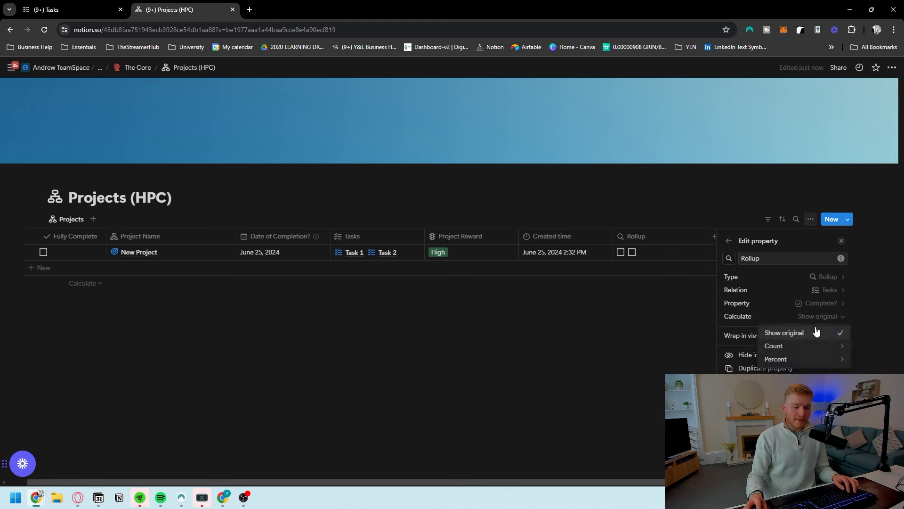
pyautogui.moveTo(794, 360)
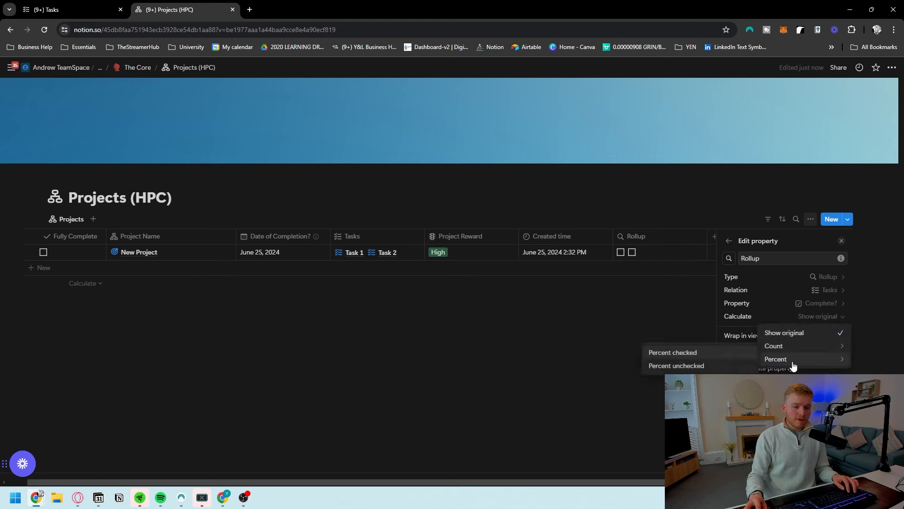
pyautogui.click(690, 354)
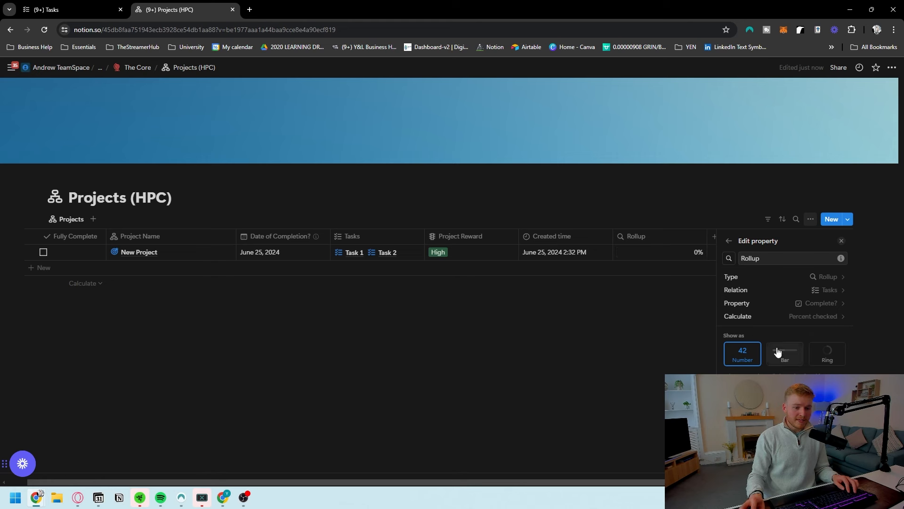
# Try the ring and number displays for the rollup and settle on showing it as a bar.
pyautogui.click(829, 357)
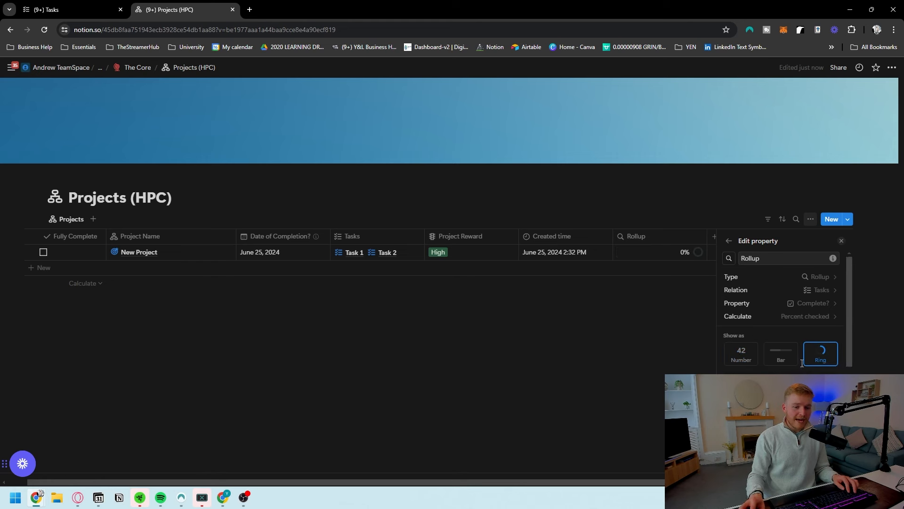
pyautogui.scroll(-1, 801, 329)
pyautogui.click(777, 320)
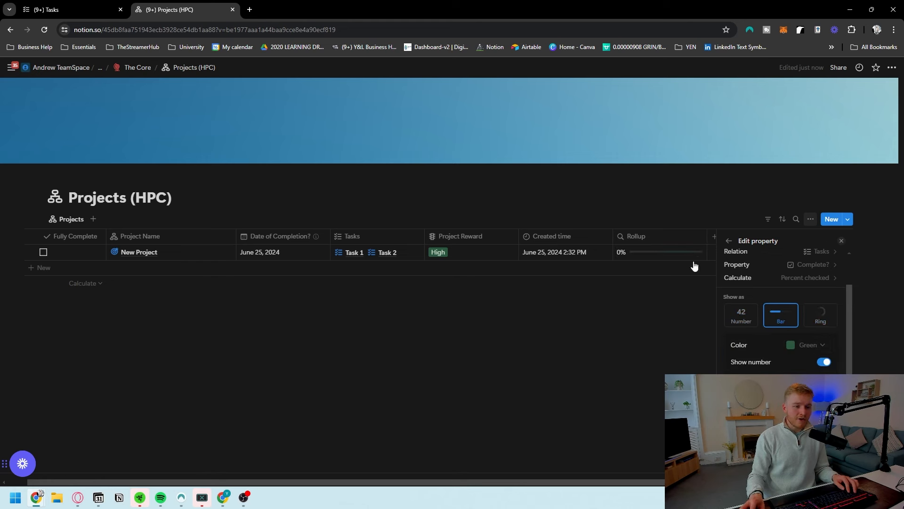
pyautogui.click(737, 320)
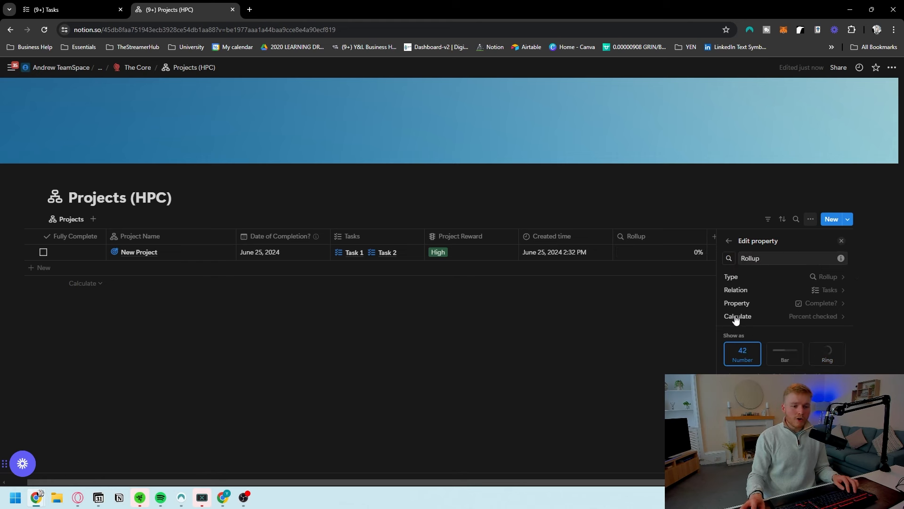
pyautogui.click(783, 354)
pyautogui.scroll(-1, 754, 320)
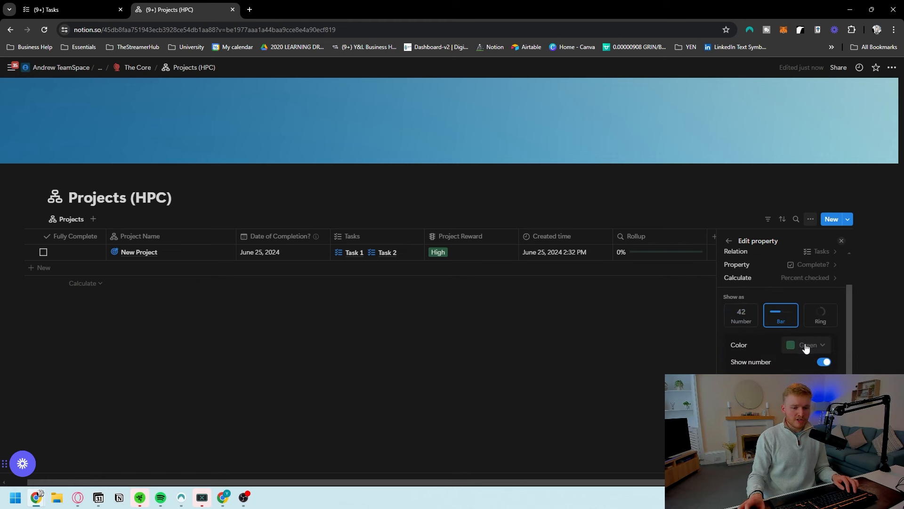
# Rename the rollup property to Complete % and give it a bar chart icon.
pyautogui.scroll(1, 805, 347)
pyautogui.doubleClick(775, 258)
pyautogui.write('Complete %')
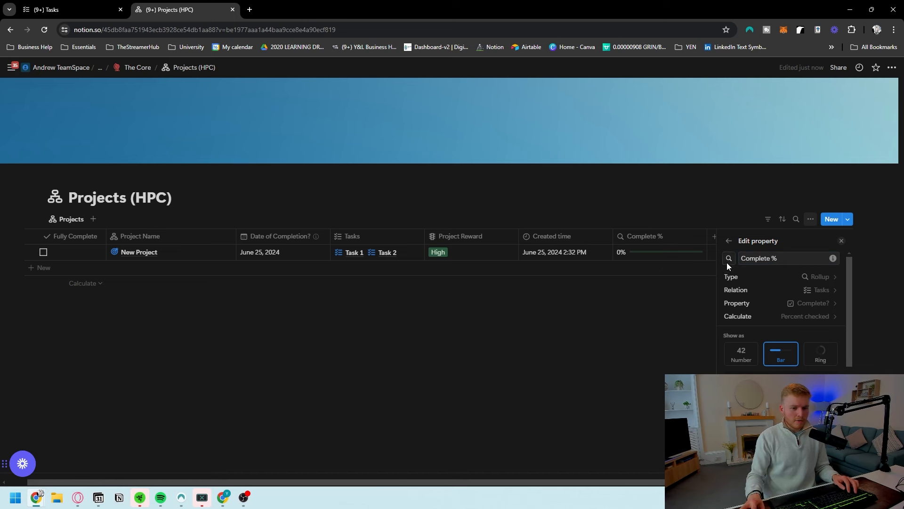
pyautogui.click(729, 259)
pyautogui.write('bar')
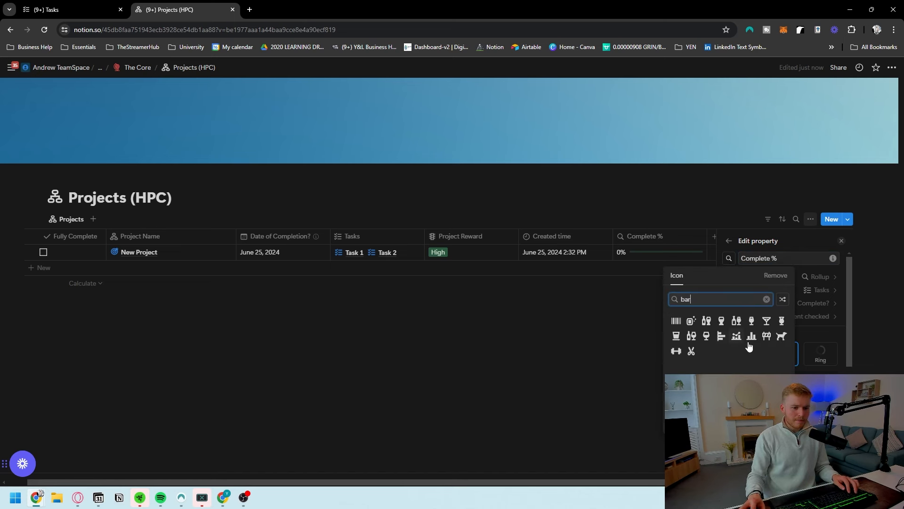
pyautogui.click(737, 336)
pyautogui.click(618, 339)
# Move the Complete % column directly after Project Name in the Projects (HPC) table.
pyautogui.moveTo(661, 239); pyautogui.dragTo(290, 234)
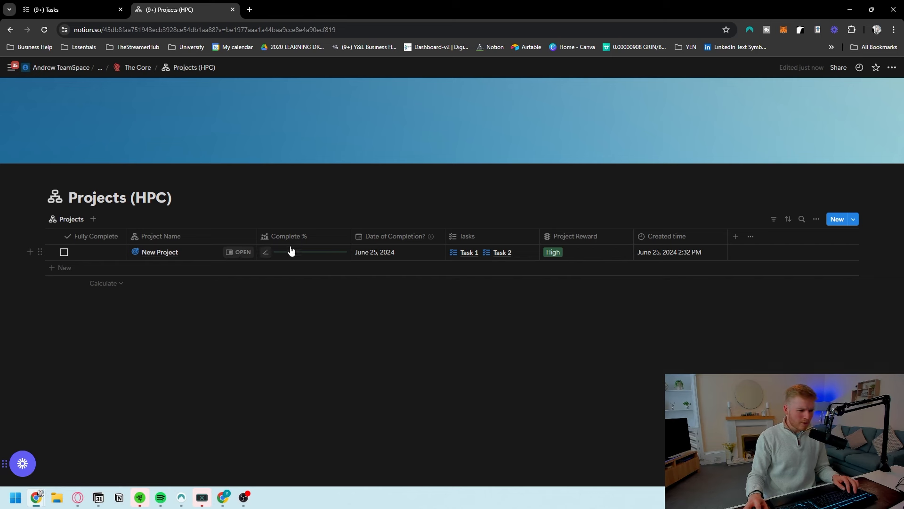
pyautogui.click(308, 257)
pyautogui.click(487, 355)
# Mark Task 1 and Task 2 as complete in Tasks, checking the progress bar in Projects (HPC).
pyautogui.click(94, 7)
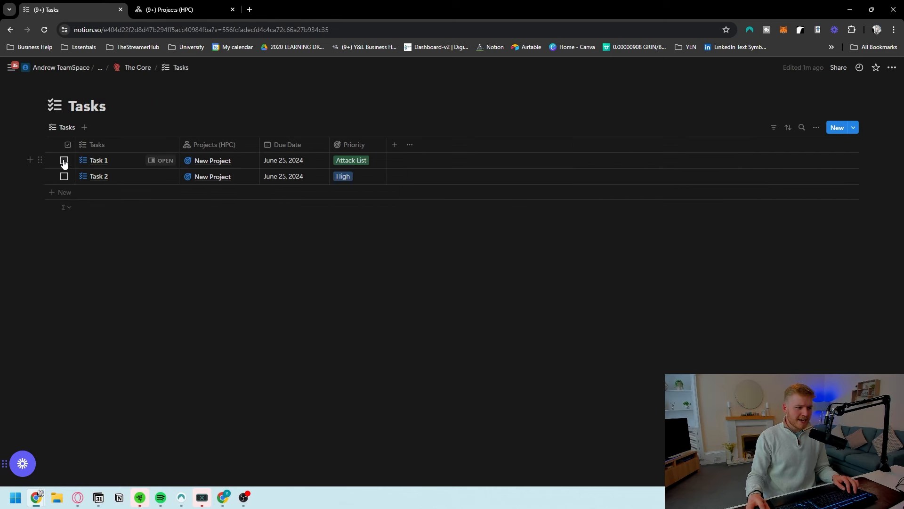
pyautogui.click(64, 162)
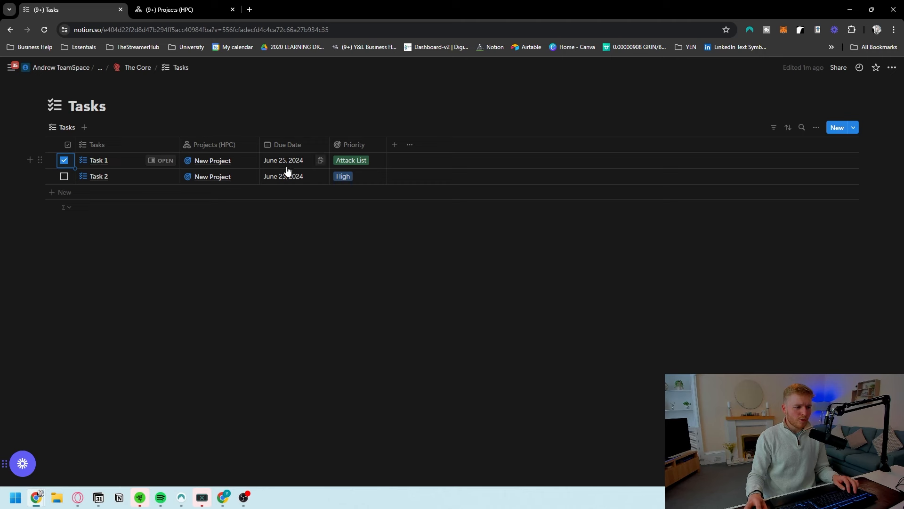
pyautogui.click(177, 10)
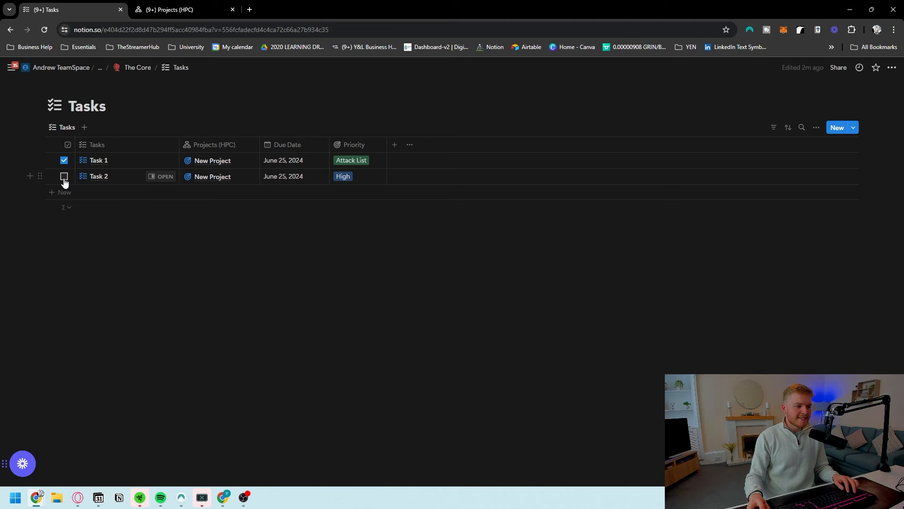
pyautogui.click(64, 177)
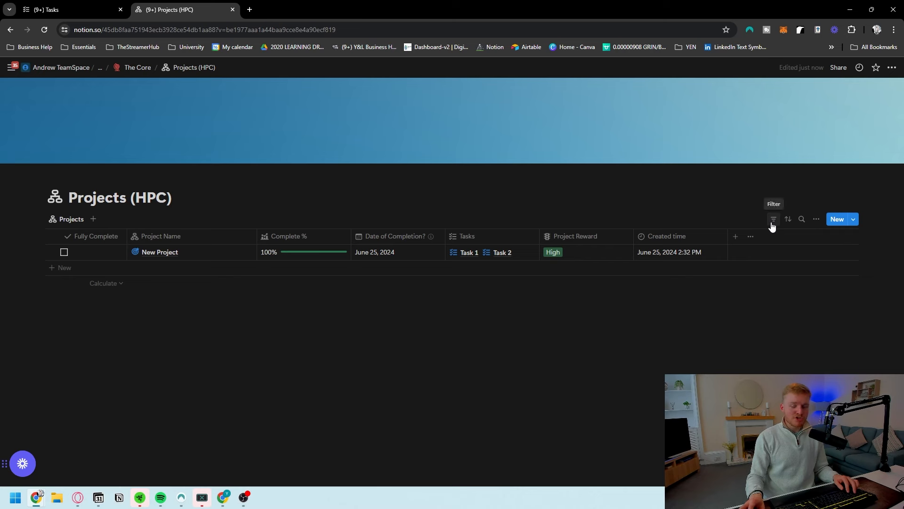
# Look over the coach's home page and The Core, and return to the Projects (HPC) database.
pyautogui.click(133, 69)
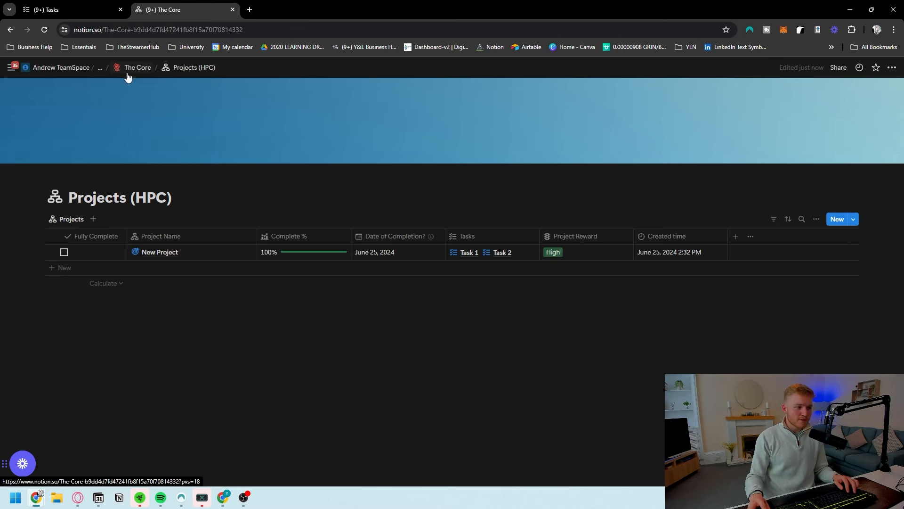
pyautogui.click(133, 70)
pyautogui.scroll(-2, 97, 333)
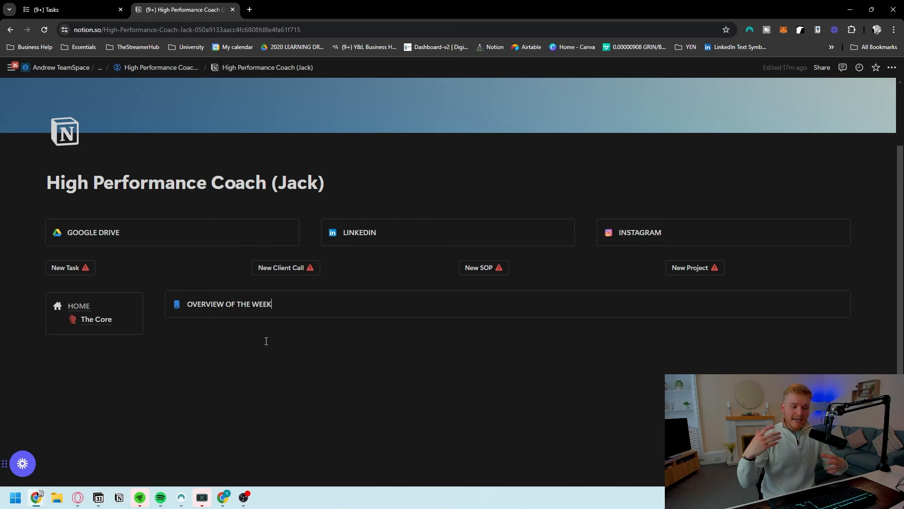
pyautogui.click(111, 322)
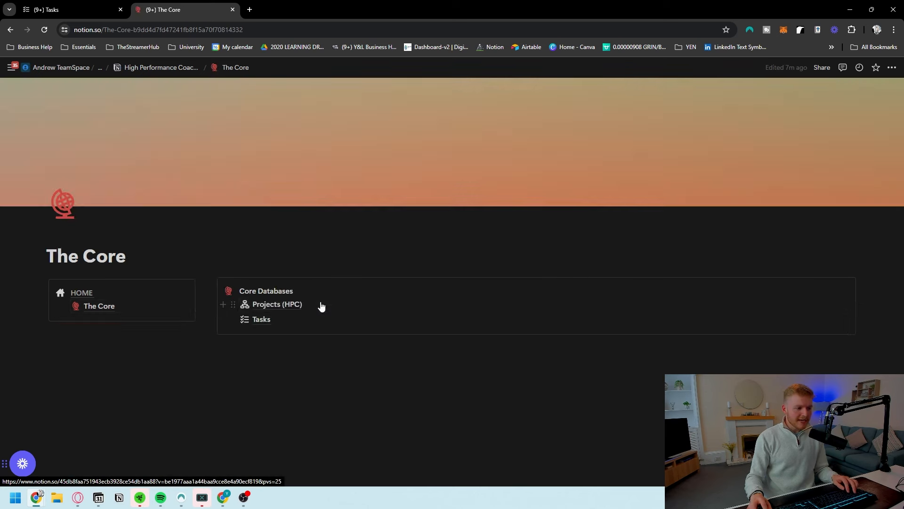
pyautogui.click(277, 305)
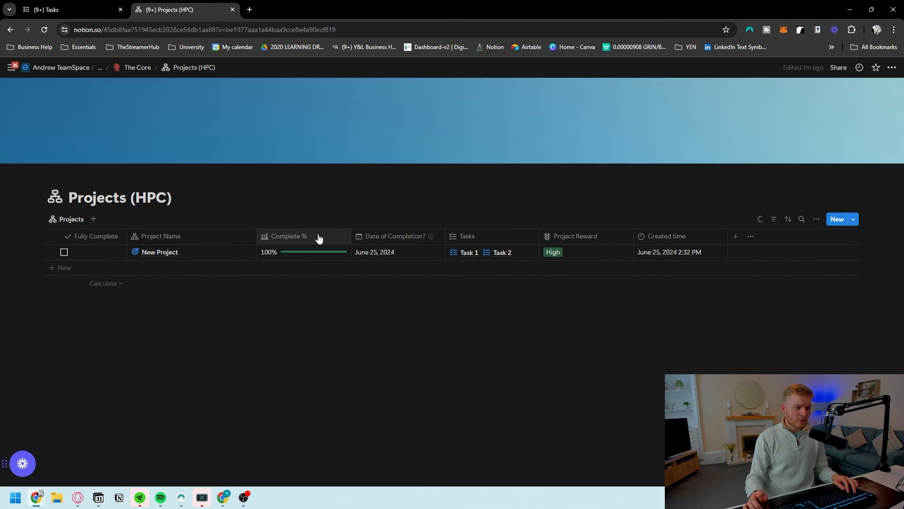
# Open the default New Project template of Projects (HPC) for editing as a full page.
pyautogui.click(853, 220)
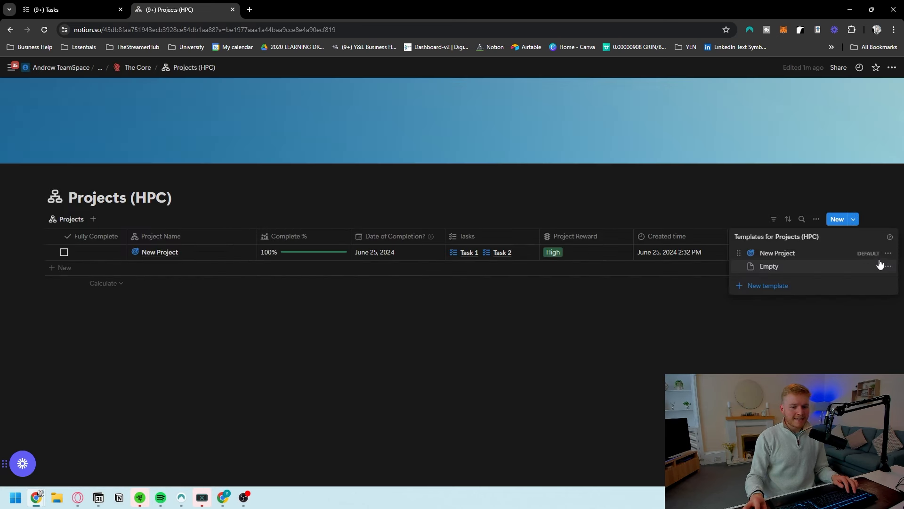
pyautogui.click(889, 252)
pyautogui.click(793, 254)
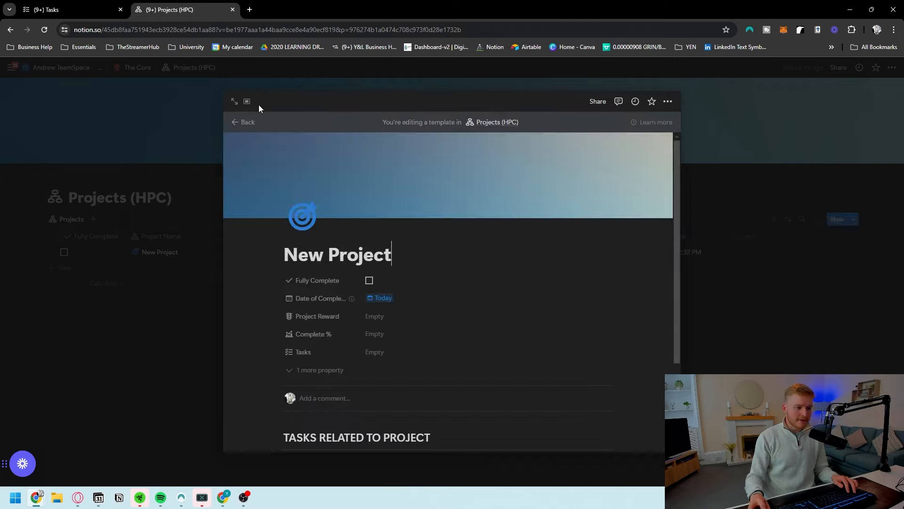
pyautogui.click(250, 101)
# Insert a linked view of a database below the TASKS FOR THIS PROJECT callout in the template.
pyautogui.click(153, 385)
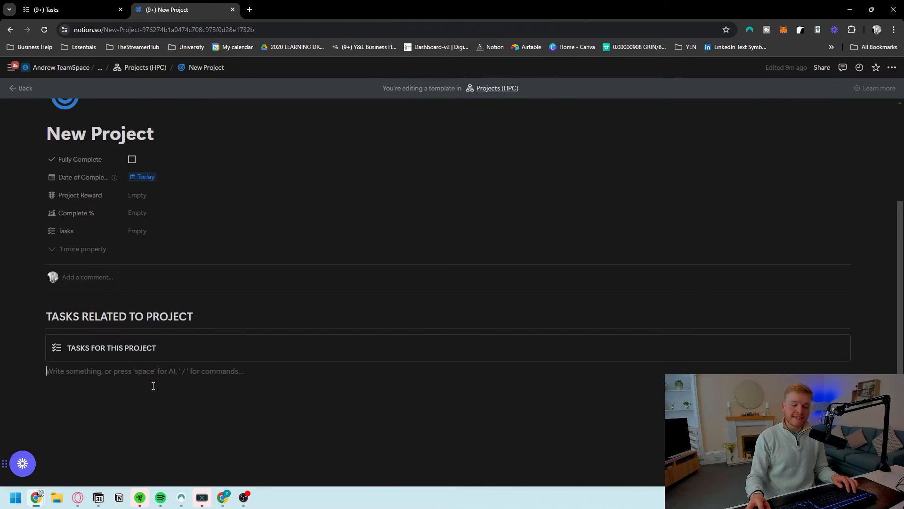
pyautogui.scroll(3, 200, 364)
pyautogui.scroll(-3, 217, 340)
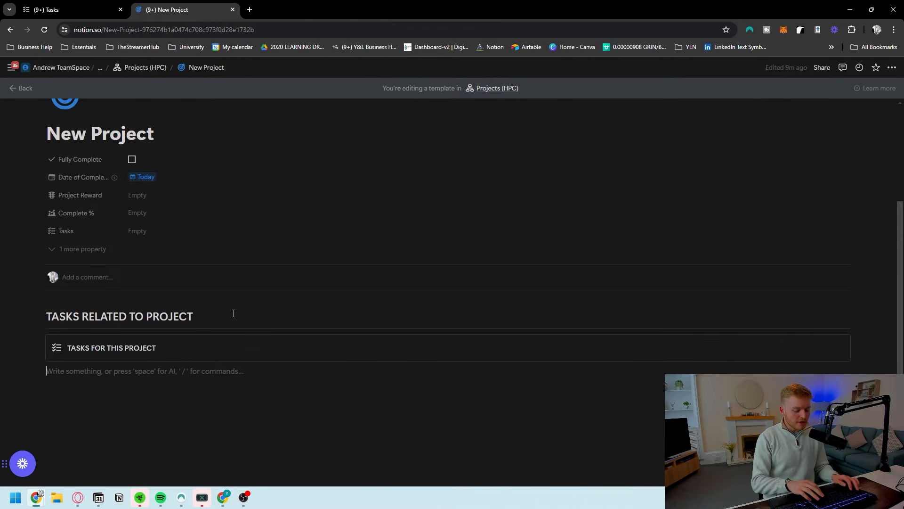
pyautogui.write('/')
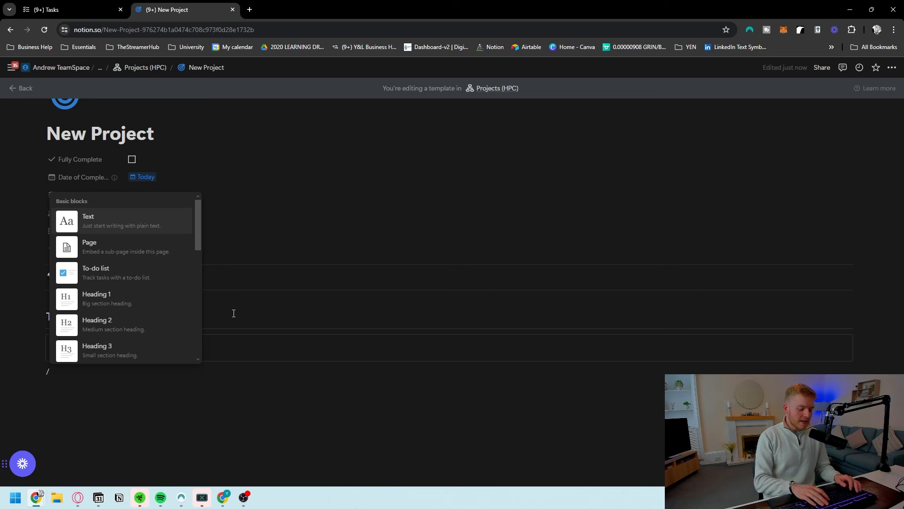
pyautogui.write('data')
pyautogui.press('BackSpace')
pyautogui.press('BackSpace')
pyautogui.press('BackSpace')
pyautogui.press('BackSpace')
pyautogui.write('linked')
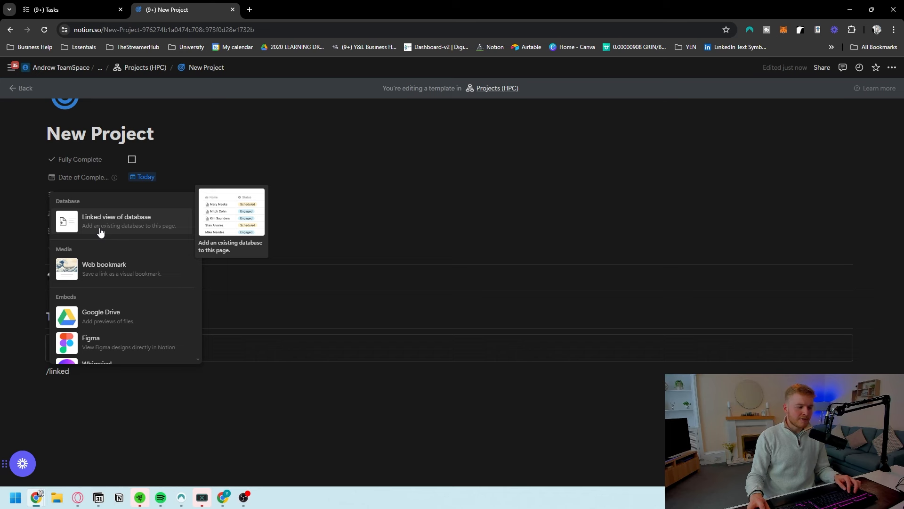
pyautogui.click(151, 230)
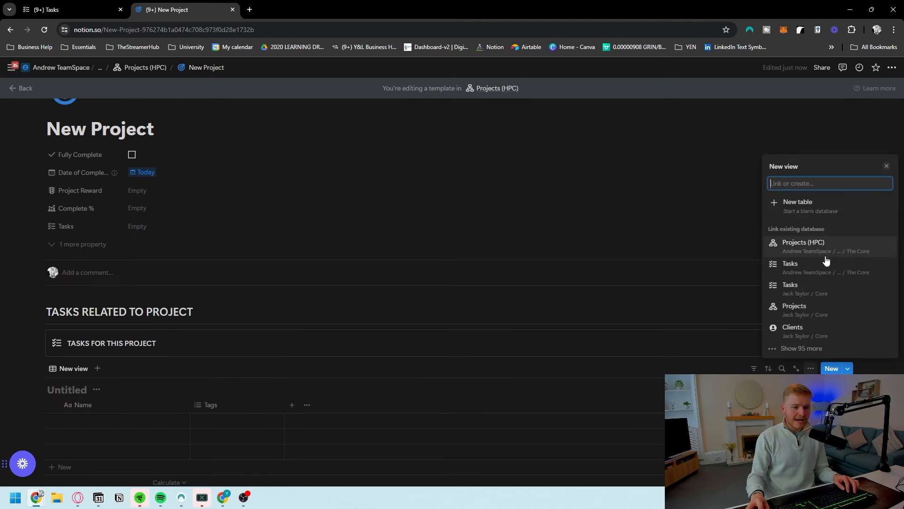
# Link the existing Tasks database using its Table view and name the new view "Tasks related to this Project".
pyautogui.click(820, 272)
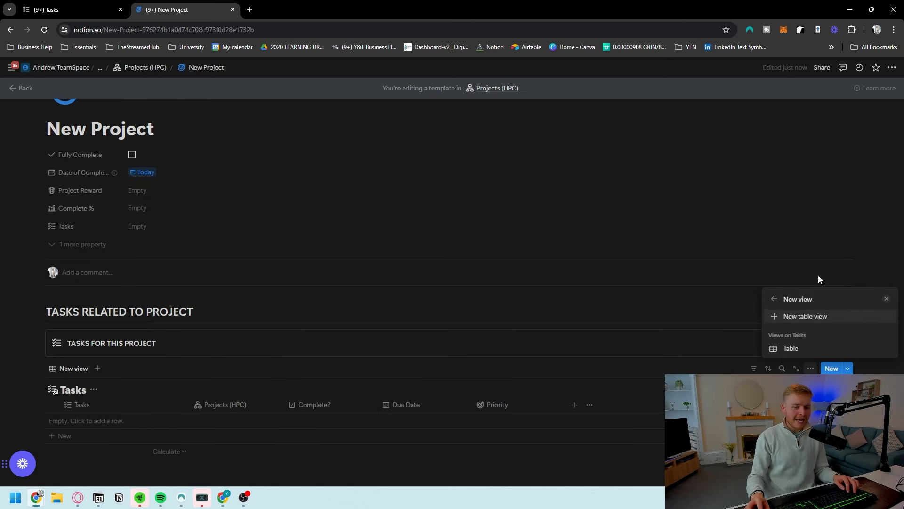
pyautogui.click(793, 349)
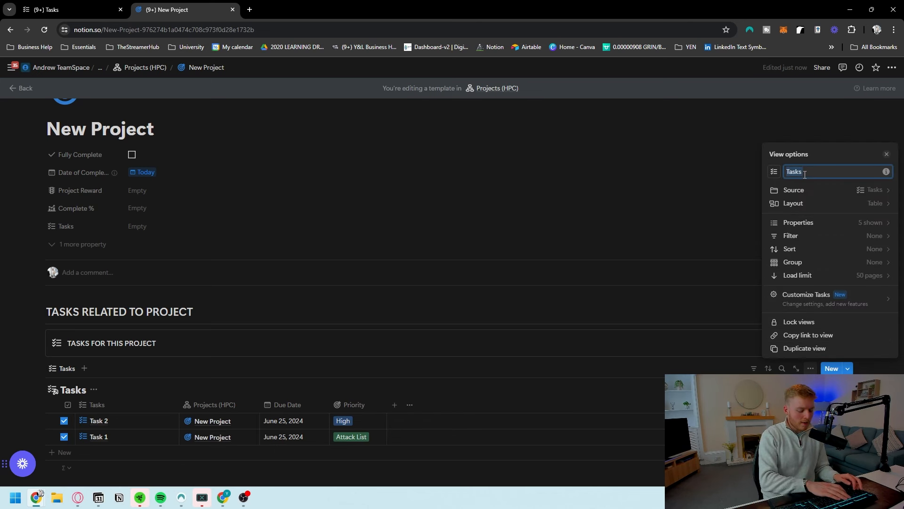
pyautogui.write('related to this')
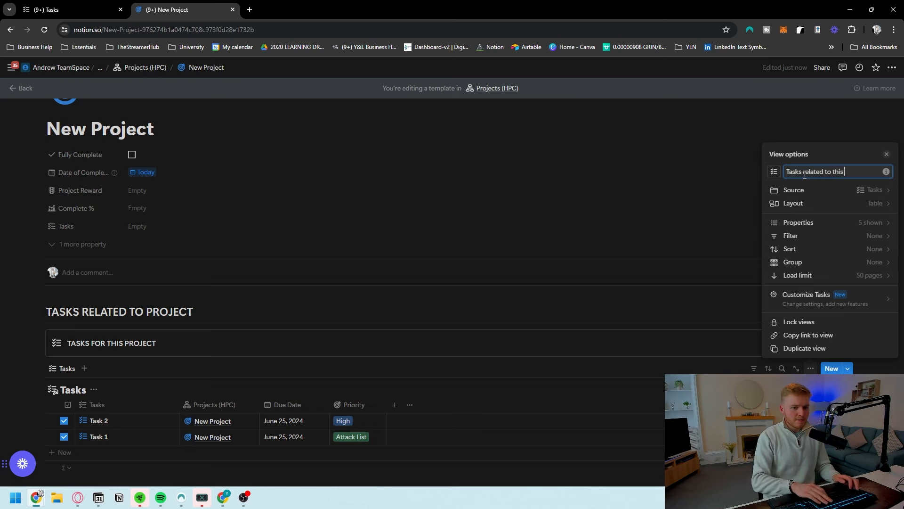
pyautogui.write(' Projk')
pyautogui.press('BackSpace')
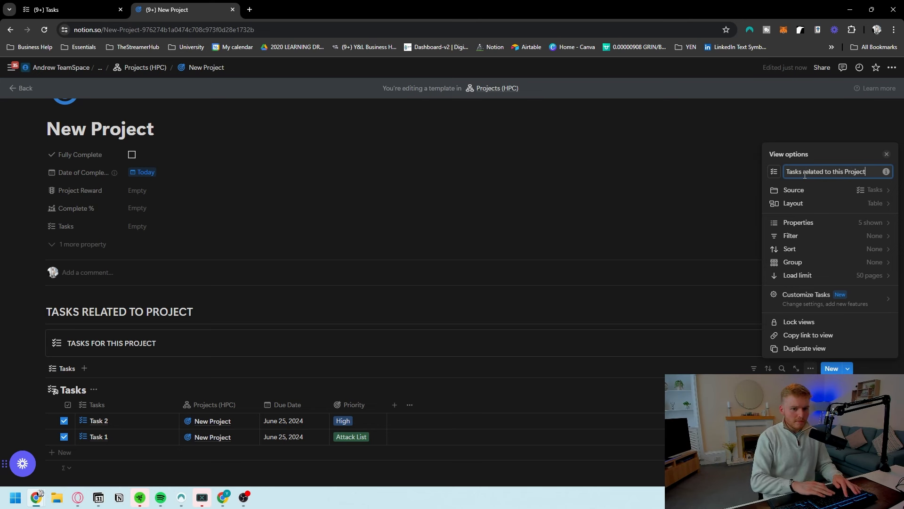
# Filter the view to tasks where Projects (HPC) contains New Project, and save the filter for everyone.
pyautogui.click(846, 241)
pyautogui.click(808, 289)
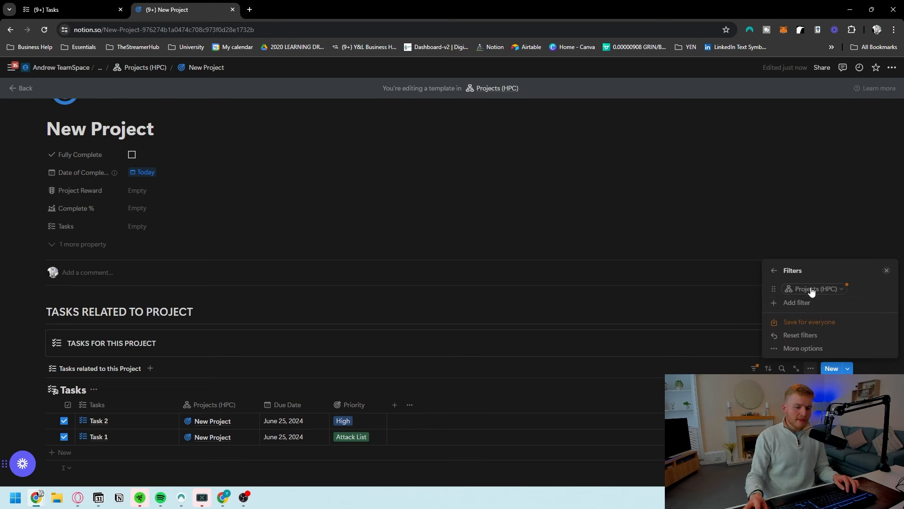
pyautogui.click(816, 292)
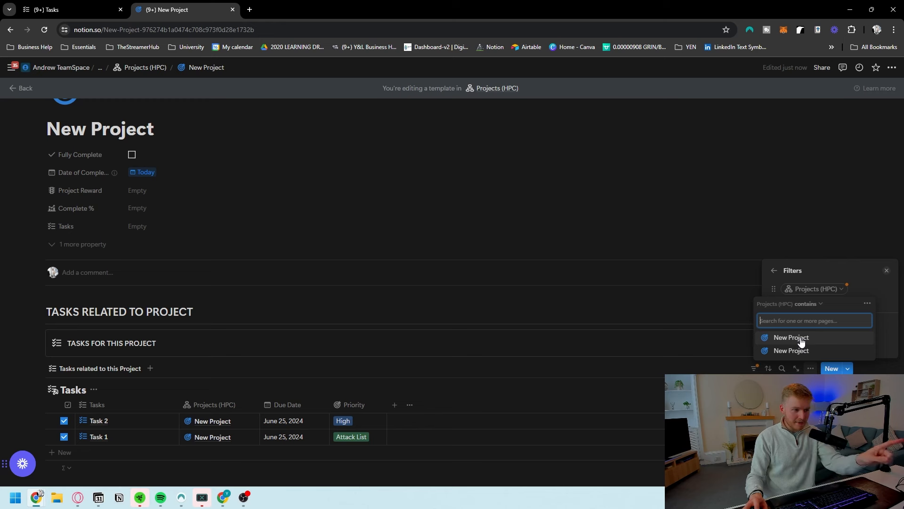
pyautogui.click(802, 339)
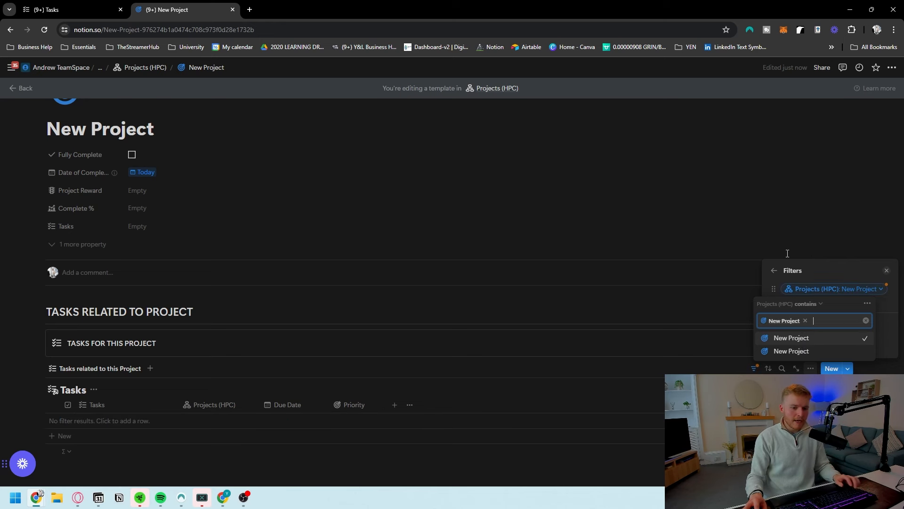
pyautogui.click(815, 260)
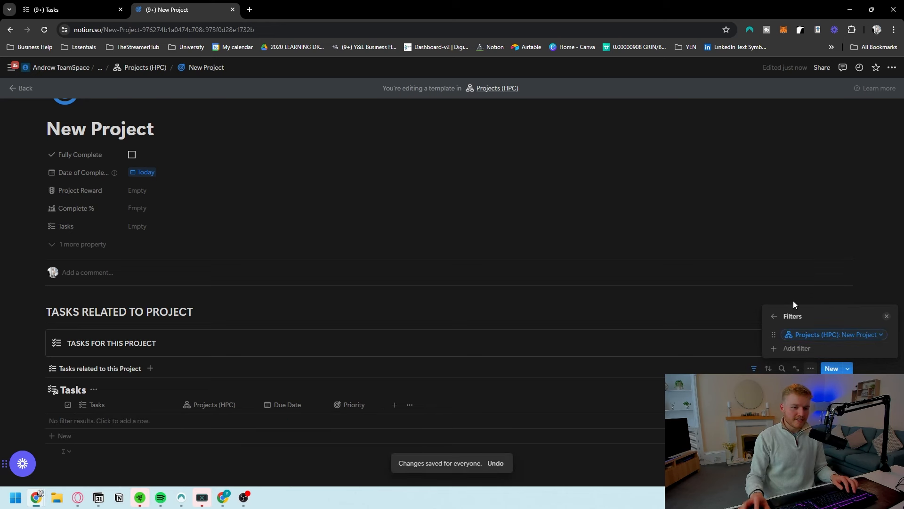
# Hide the database title in the view's layout settings.
pyautogui.click(774, 316)
pyautogui.click(792, 201)
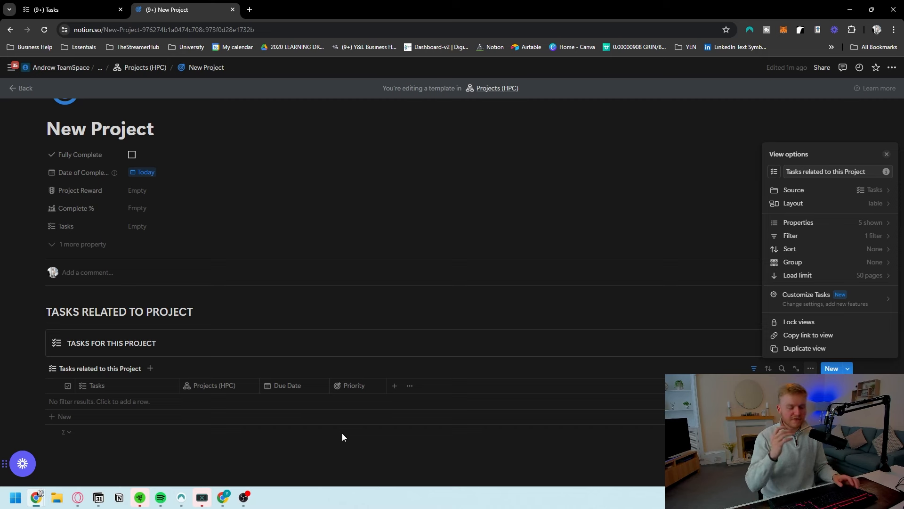
pyautogui.click(286, 455)
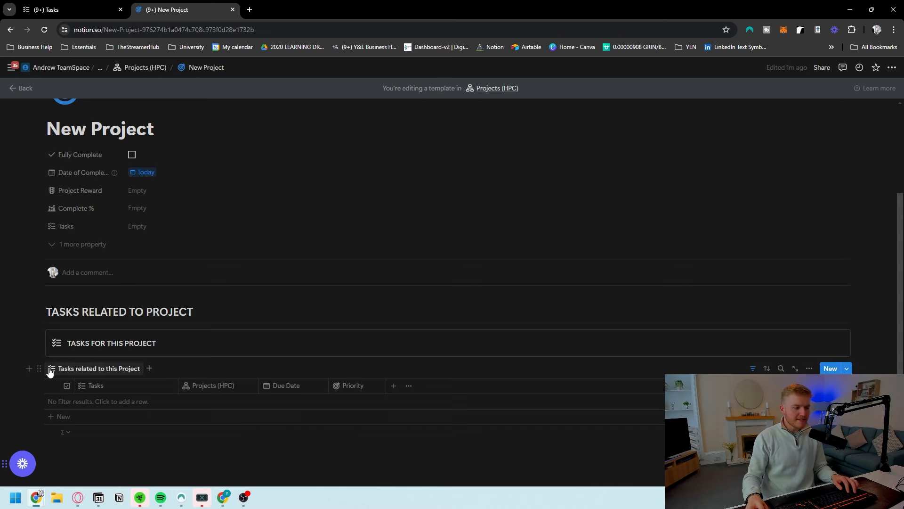
# Move the linked Tasks database inside the "TASKS FOR THIS PROJECT" callout.
pyautogui.moveTo(41, 365); pyautogui.dragTo(76, 353)
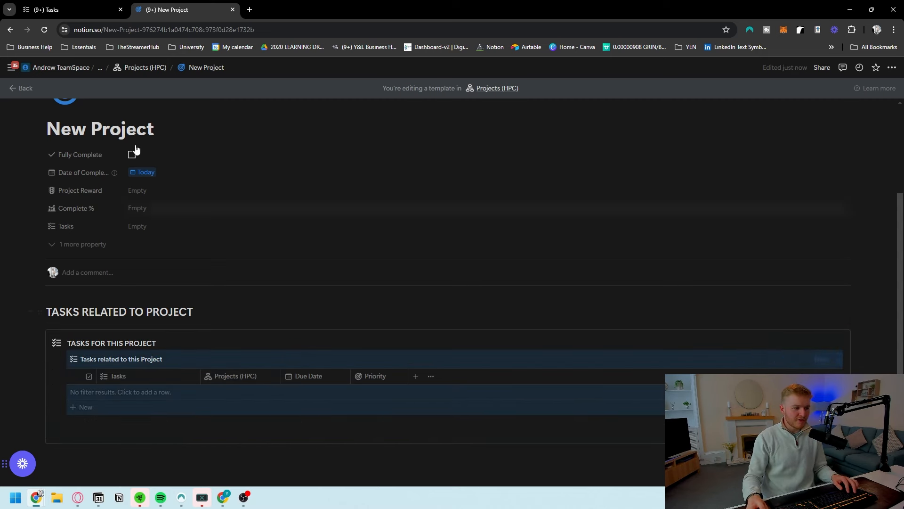
pyautogui.scroll(2, 135, 165)
pyautogui.scroll(-1, 172, 212)
pyautogui.scroll(-1, 769, 367)
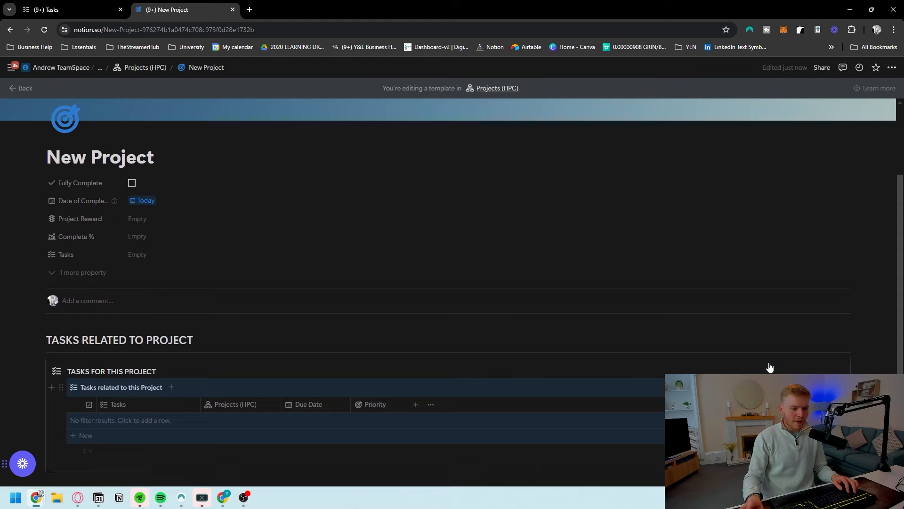
pyautogui.scroll(-2, 770, 366)
# Show the view's filter bar and add an empty text line below the callout, outside its indentation.
pyautogui.click(744, 312)
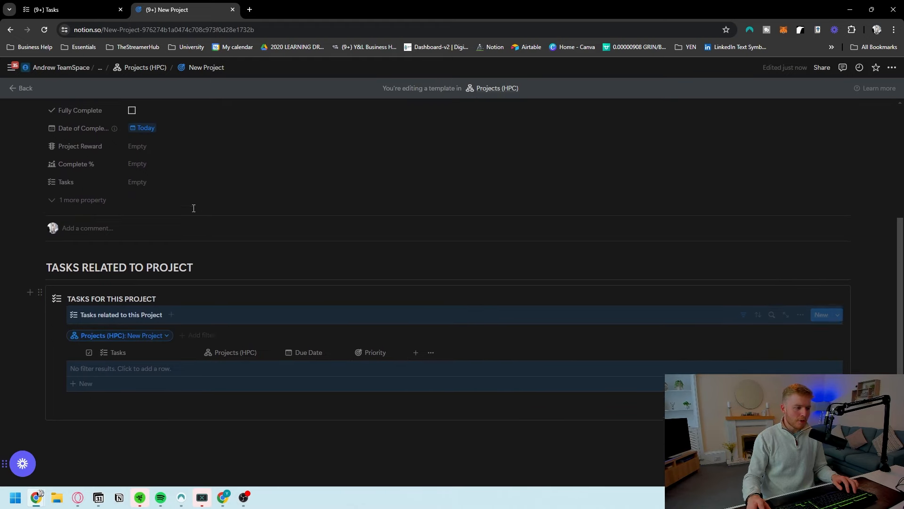
pyautogui.scroll(2, 97, 167)
pyautogui.scroll(-3, 104, 175)
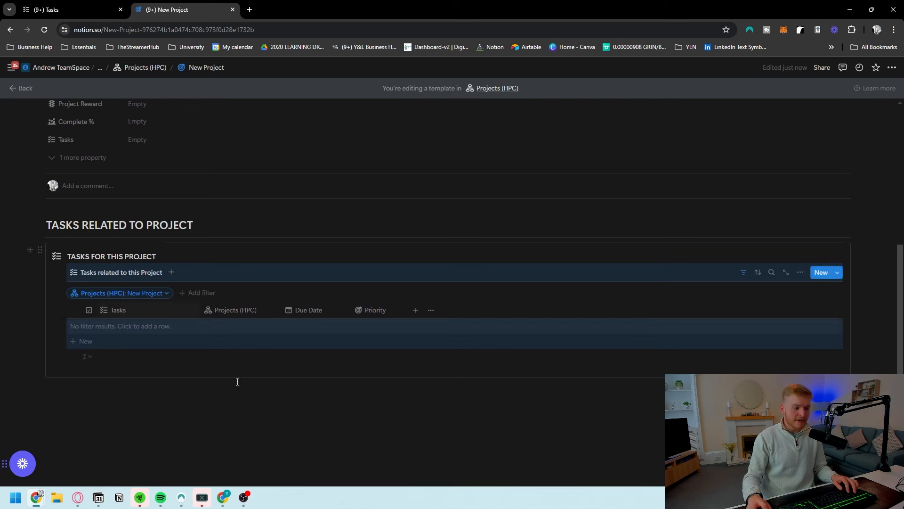
pyautogui.click(241, 425)
pyautogui.hotkey('shift', 'Tab')
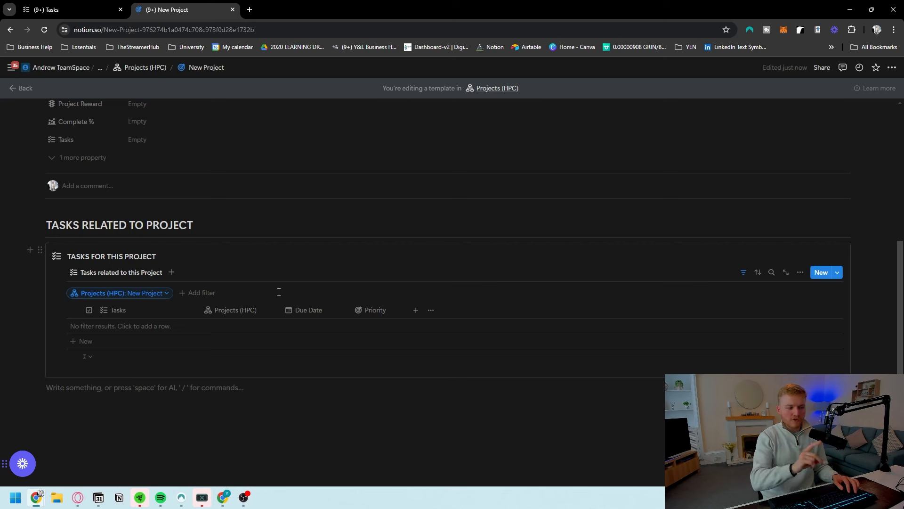
# Rename the view as "Tasks to be complete".
pyautogui.click(122, 273)
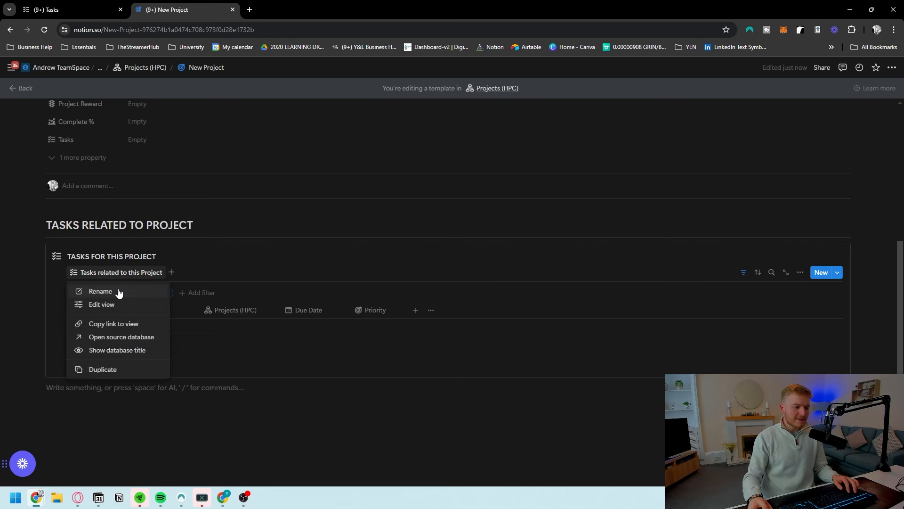
pyautogui.click(90, 291)
pyautogui.write('Tasks to bec')
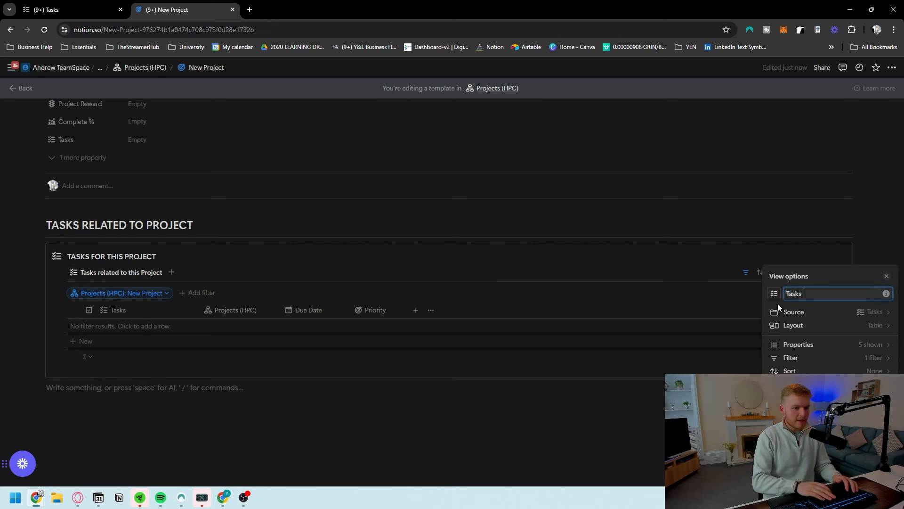
pyautogui.press('BackSpace')
pyautogui.write('complete')
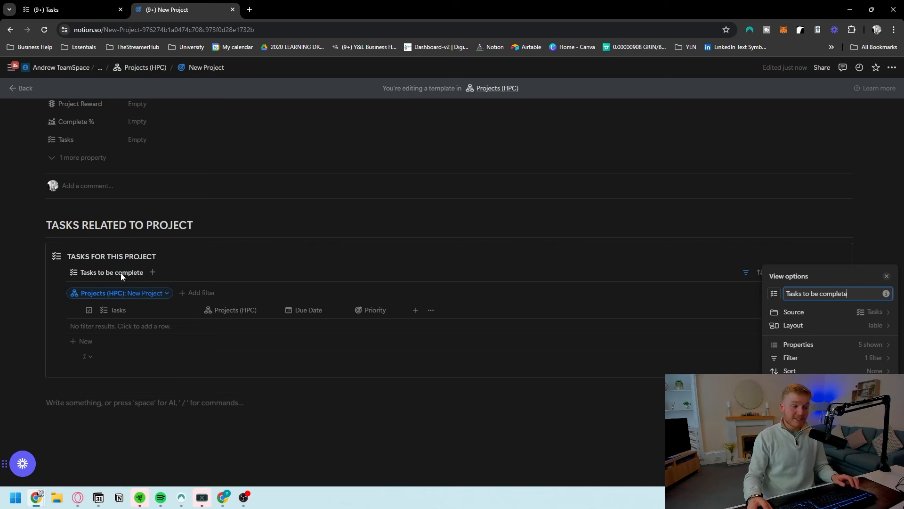
pyautogui.press('Return')
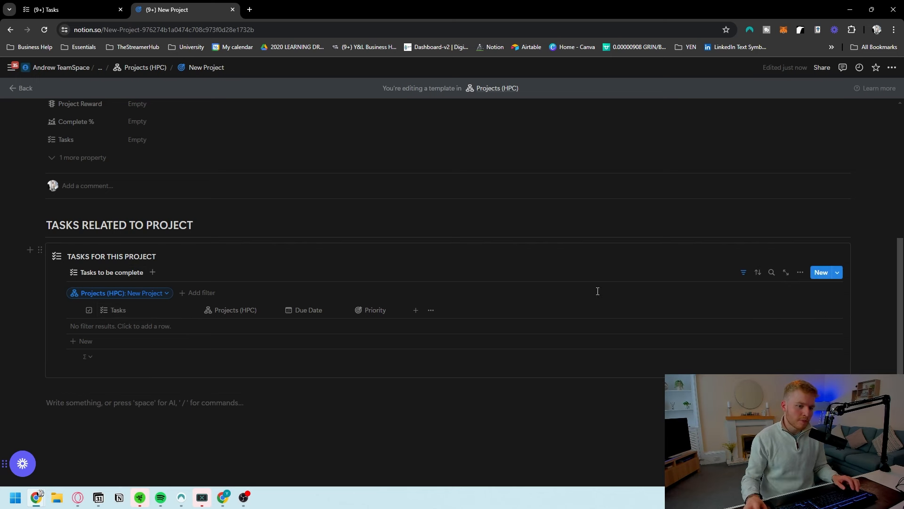
# Sort the "Tasks to be complete" view by Due Date in ascending order and save it for everyone.
pyautogui.click(757, 273)
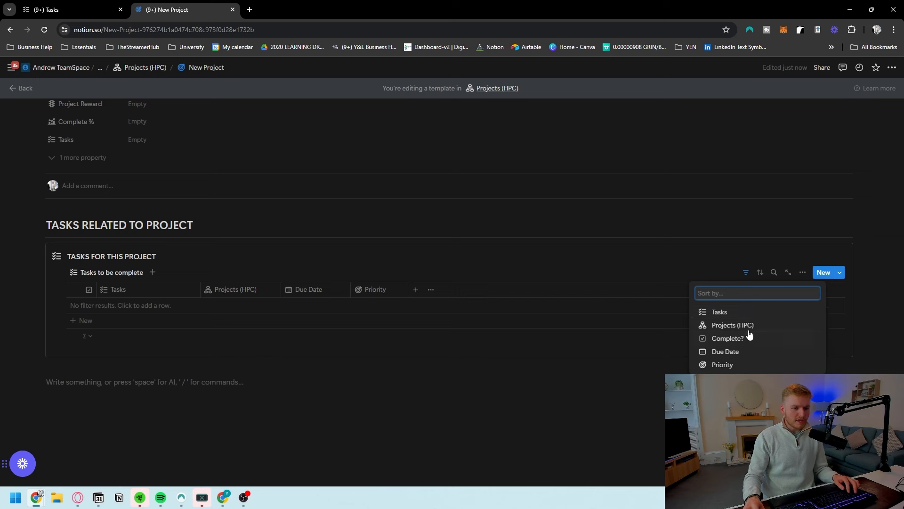
pyautogui.click(749, 353)
pyautogui.click(117, 314)
pyautogui.click(100, 346)
pyautogui.click(118, 317)
pyautogui.click(113, 331)
pyautogui.click(813, 293)
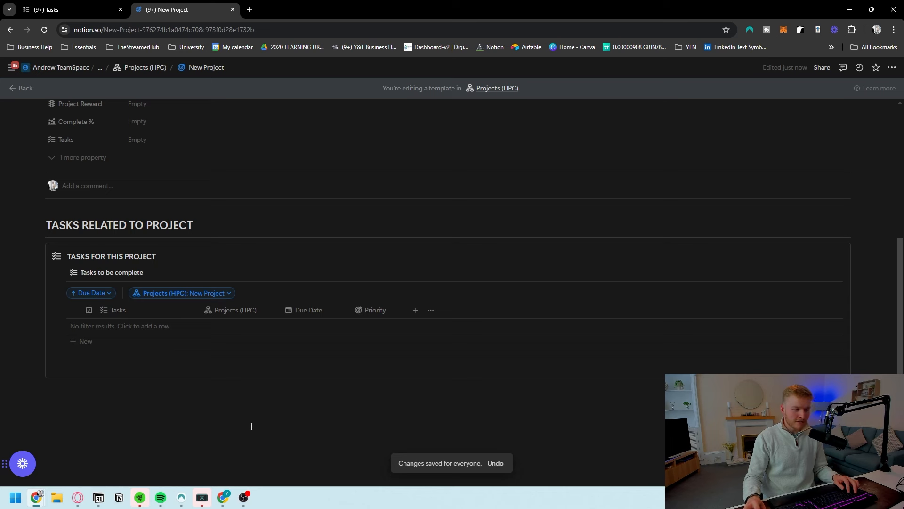
# Delete the empty text line below the callout and add a fresh one outside the callout.
pyautogui.click(803, 274)
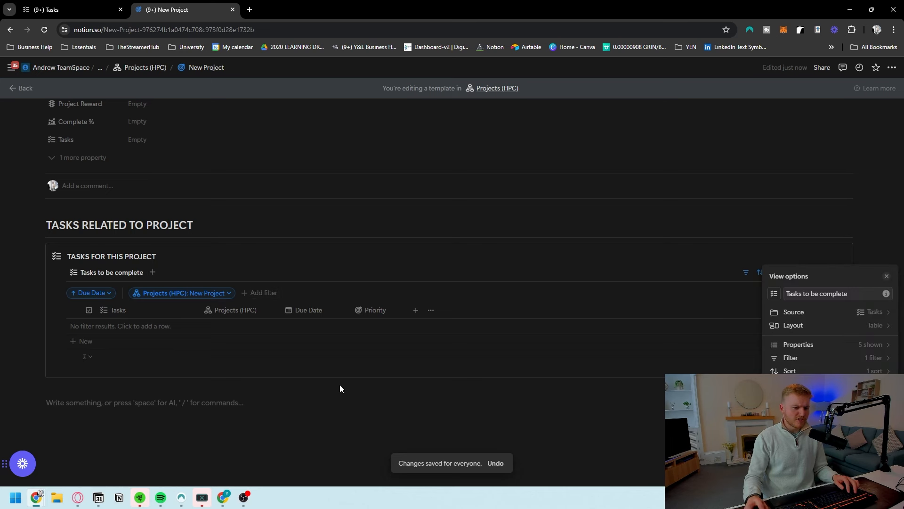
pyautogui.click(347, 396)
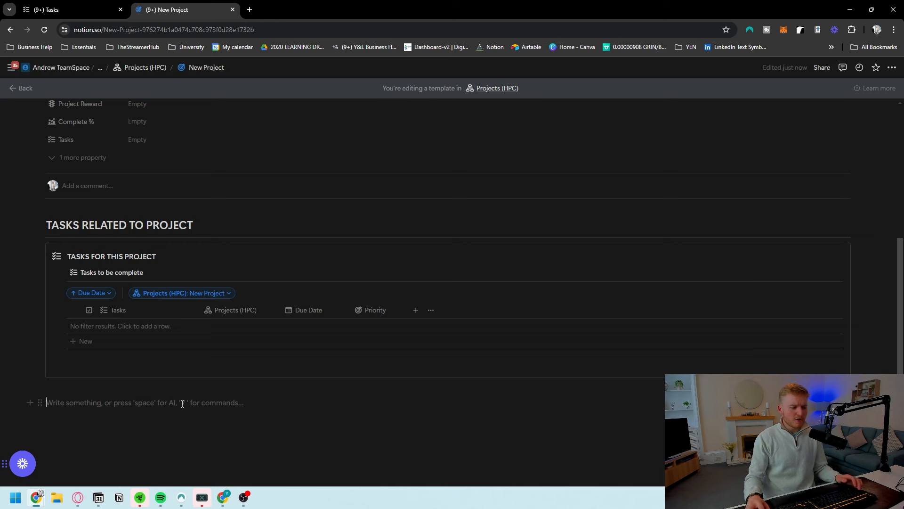
pyautogui.press('BackSpace')
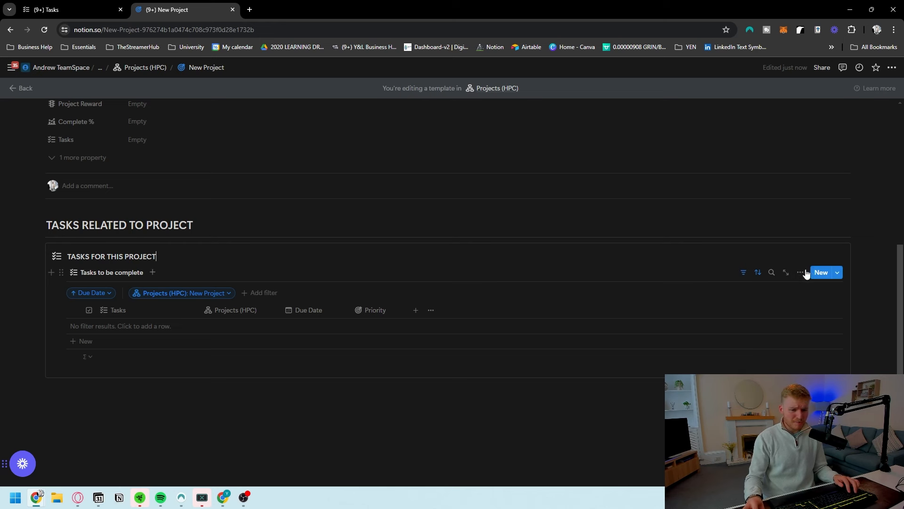
pyautogui.click(800, 272)
pyautogui.click(144, 396)
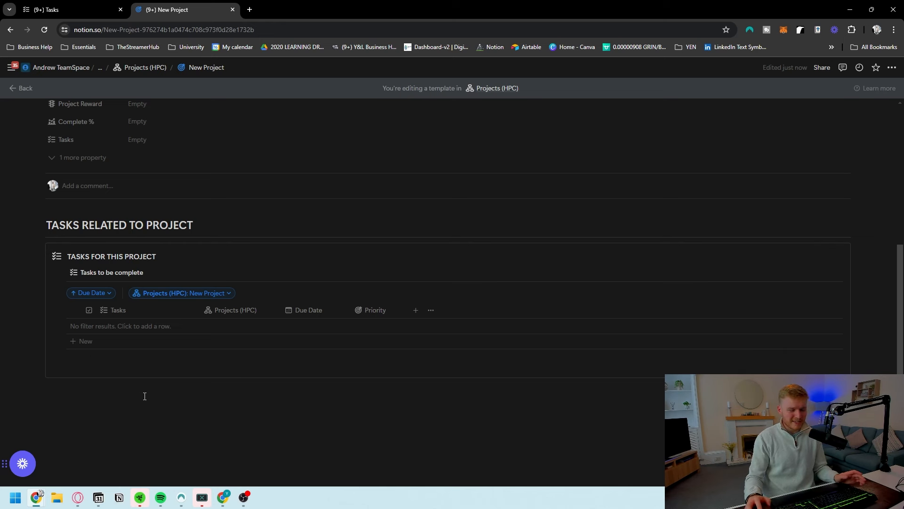
pyautogui.click(148, 390)
pyautogui.hotkey('shift', 'Tab')
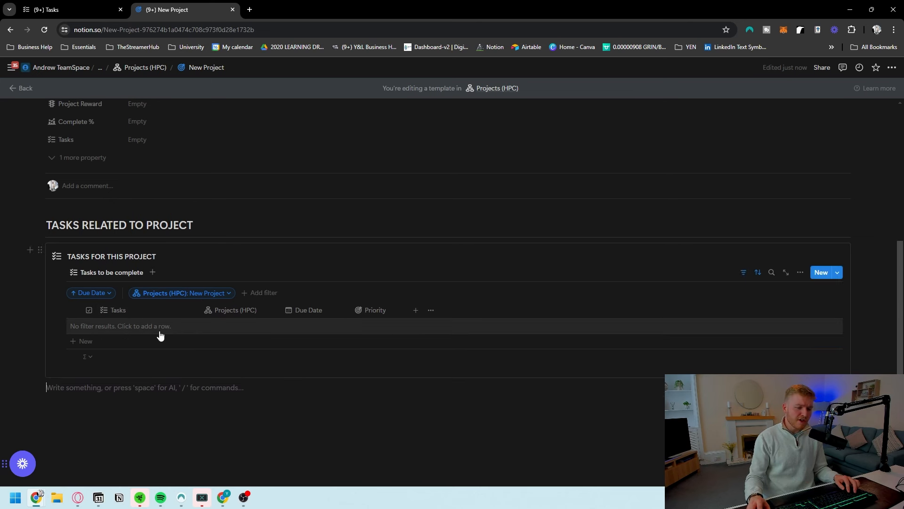
pyautogui.click(800, 273)
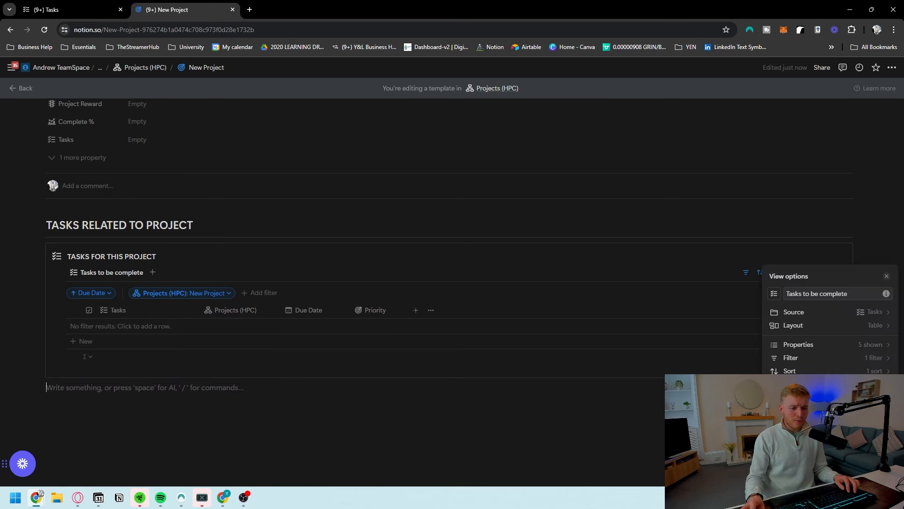
pyautogui.click(517, 419)
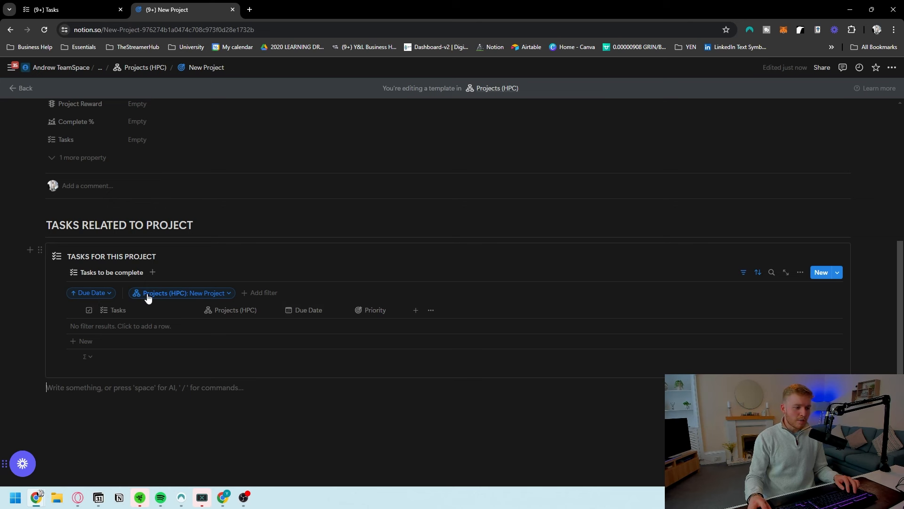
# Check the Projects (HPC) filter and add a filter showing only tasks where Complete? is Unchecked.
pyautogui.click(225, 297)
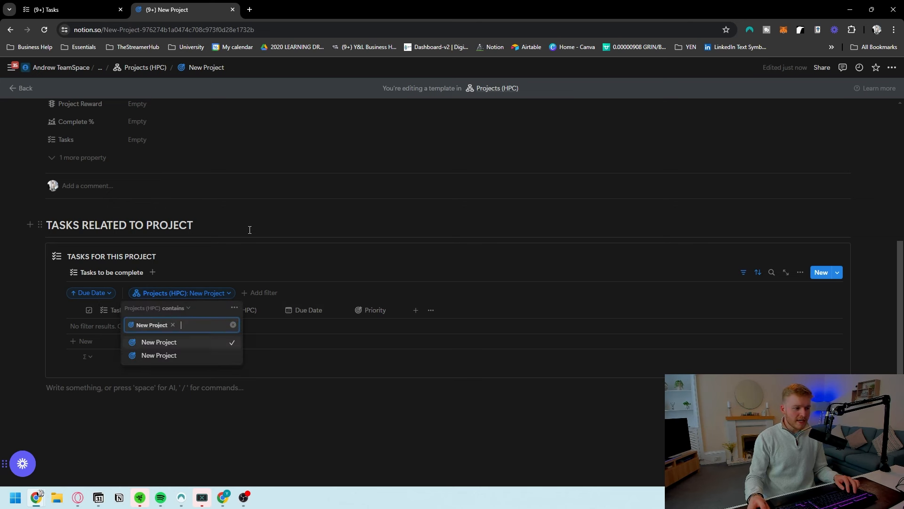
pyautogui.scroll(4, 226, 226)
pyautogui.scroll(-4, 158, 254)
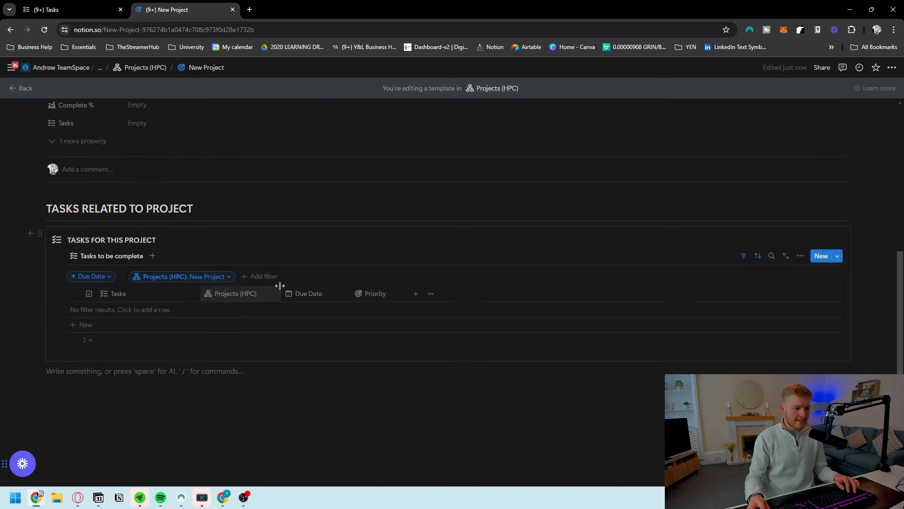
pyautogui.click(259, 277)
pyautogui.click(235, 330)
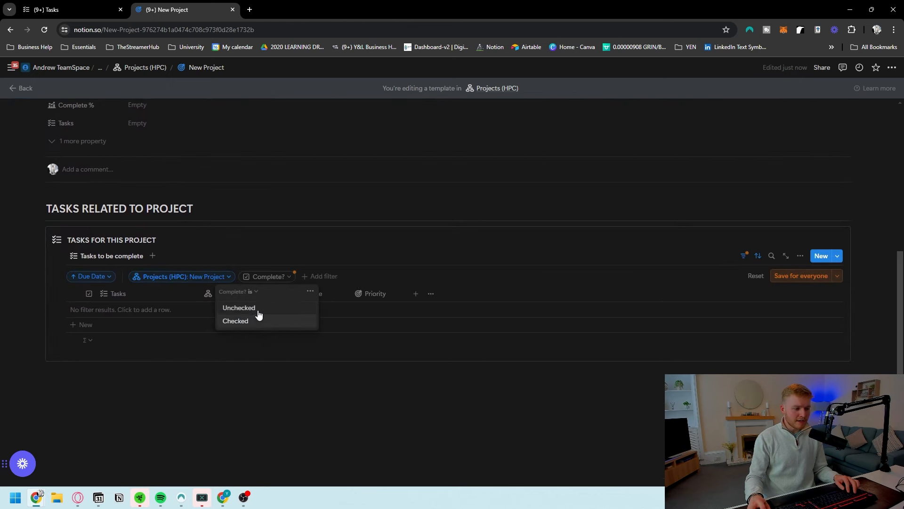
pyautogui.click(259, 310)
# Duplicate the "Tasks to be complete" view and name the copy "Completed Tasks".
pyautogui.click(137, 257)
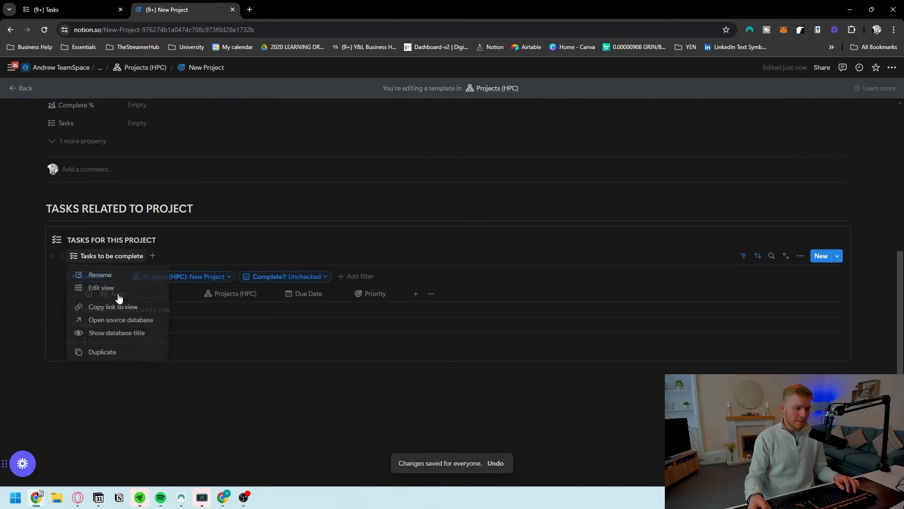
pyautogui.click(113, 352)
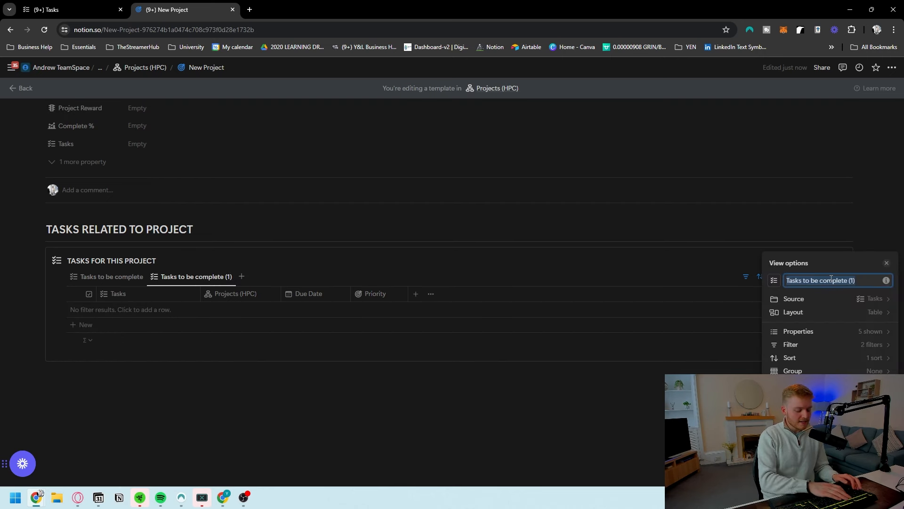
pyautogui.write('Completed Tasks')
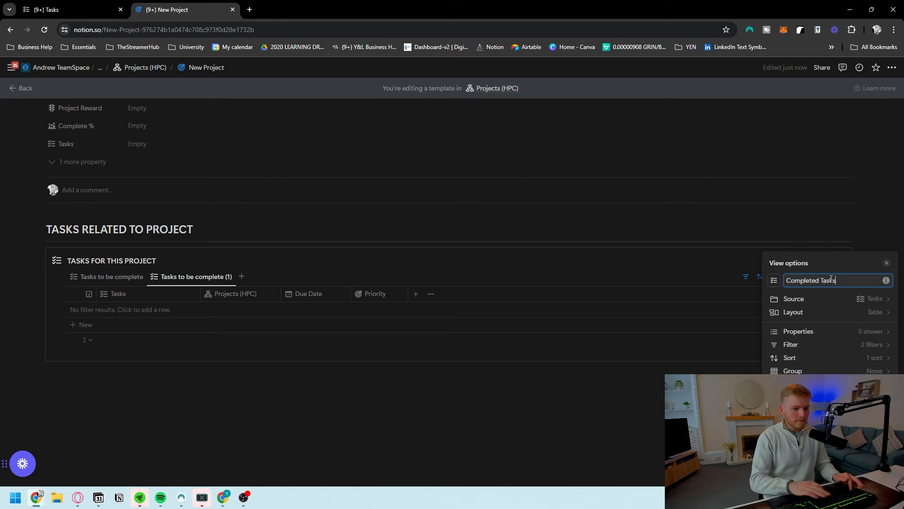
# Change the Completed Tasks view's icon to a plain checkmark.
pyautogui.click(774, 280)
pyautogui.write('check')
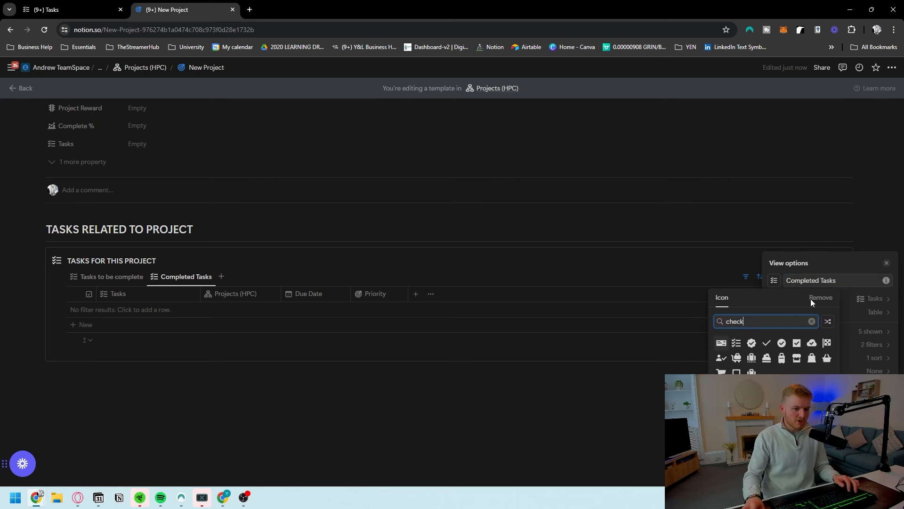
pyautogui.click(767, 342)
pyautogui.press('Escape')
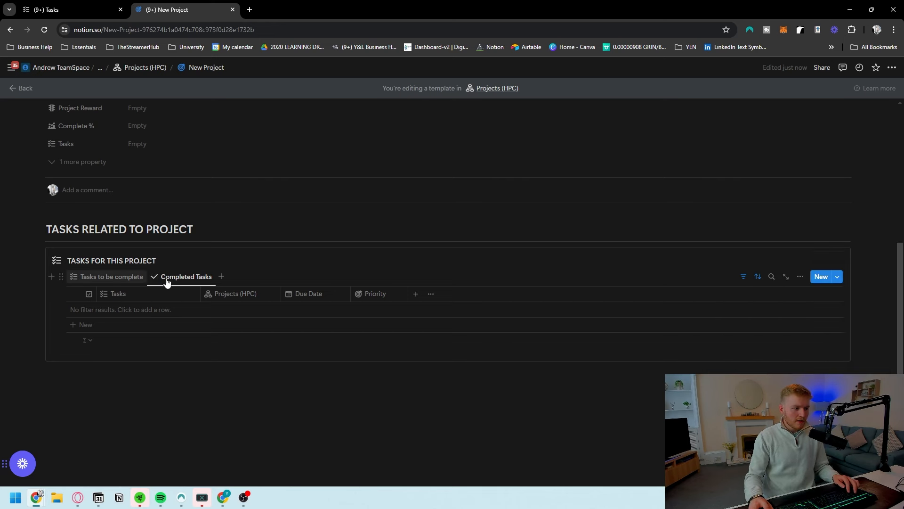
# Set the Completed Tasks view's Complete? filter to Checked, save it for everyone, and compare it with the "Tasks to be complete" view.
pyautogui.click(744, 277)
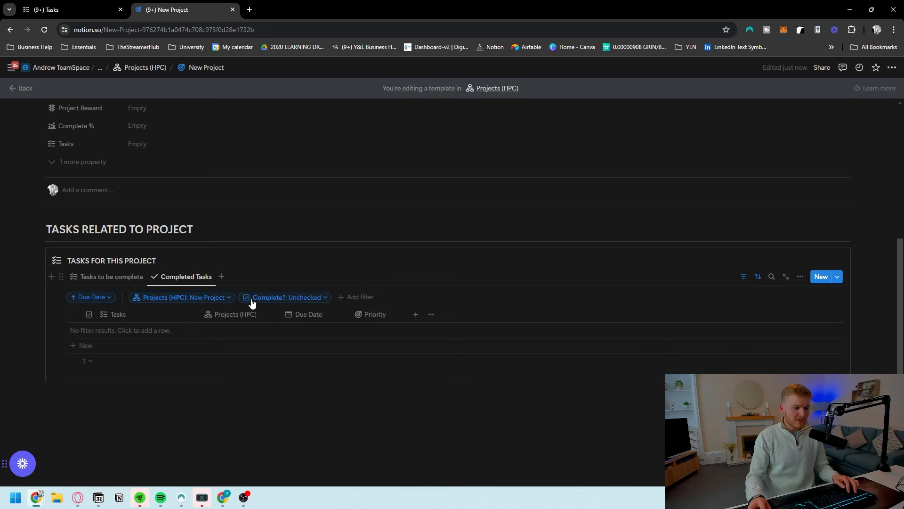
pyautogui.click(304, 298)
pyautogui.click(271, 348)
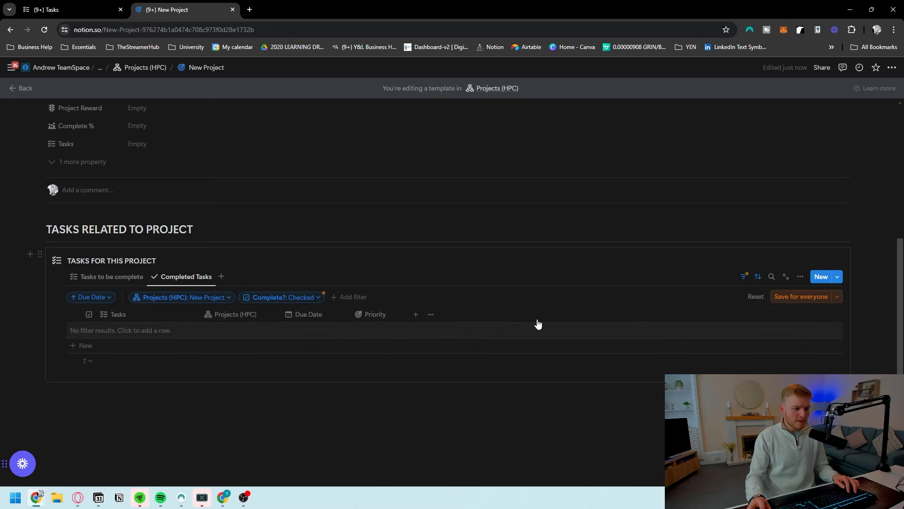
pyautogui.click(227, 400)
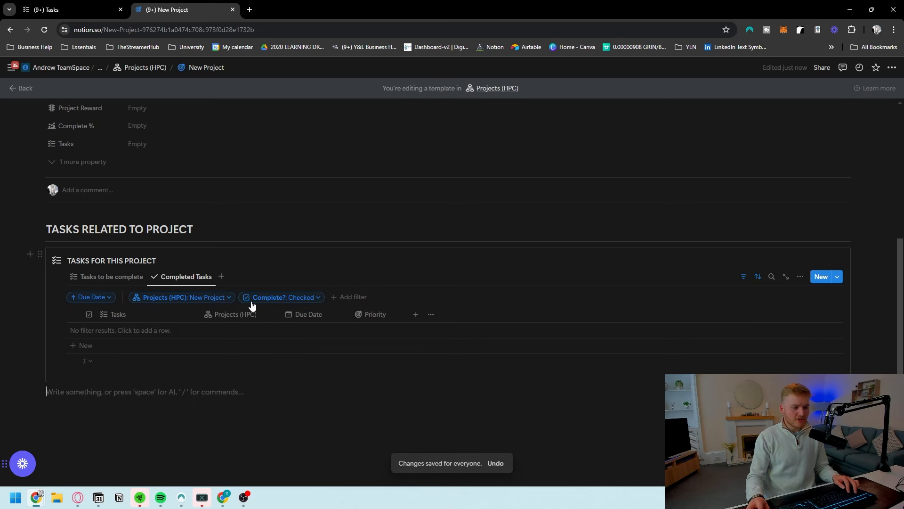
pyautogui.click(116, 277)
pyautogui.click(175, 278)
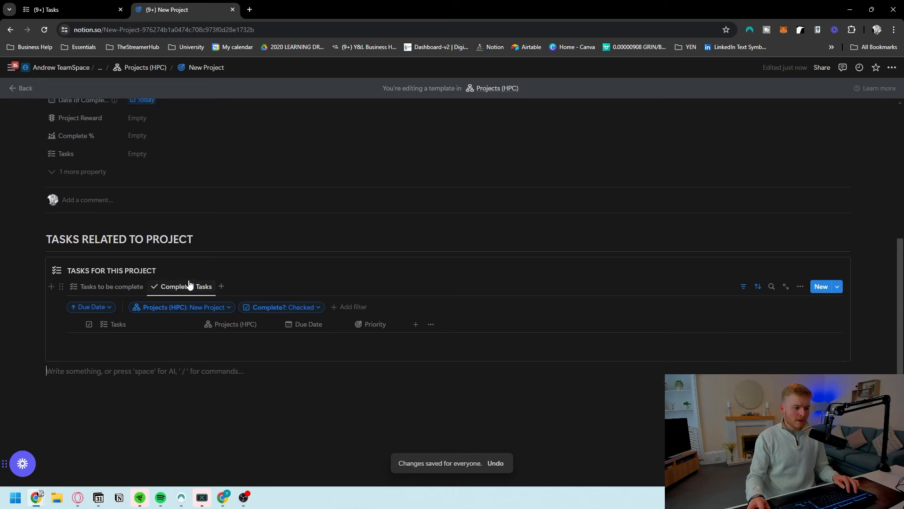
# Color the "TASKS RELATED TO PROJECT" heading text blue.
pyautogui.tripleClick(121, 233)
pyautogui.click(239, 206)
pyautogui.click(239, 319)
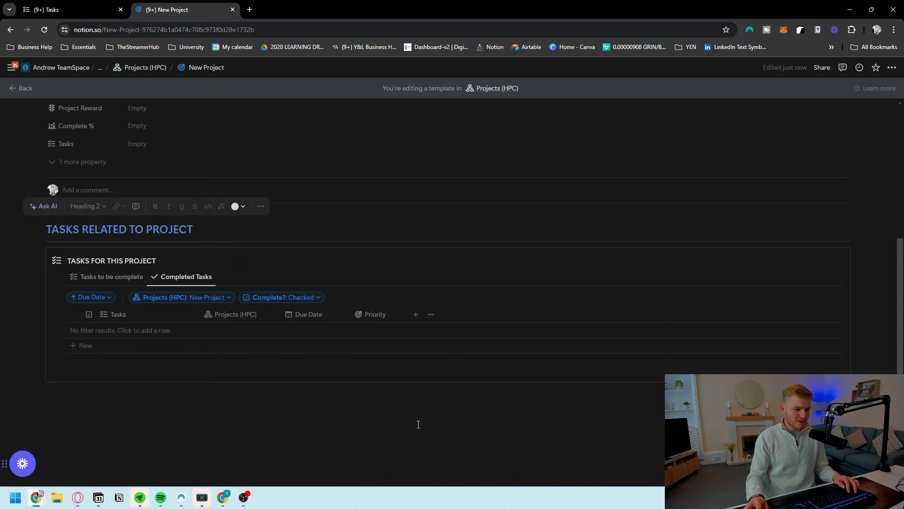
pyautogui.scroll(3, 114, 109)
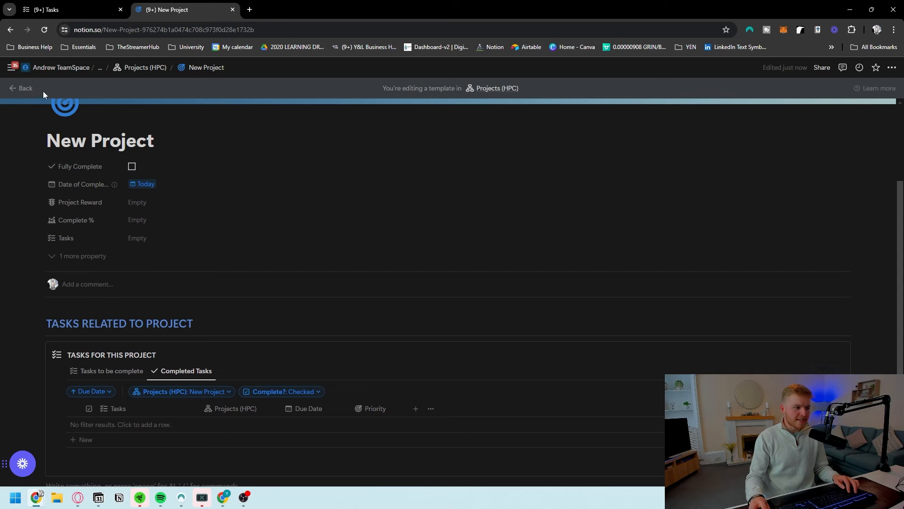
# Return to the Projects (HPC) database, add a second project and set its Project Reward to High.
pyautogui.click(26, 89)
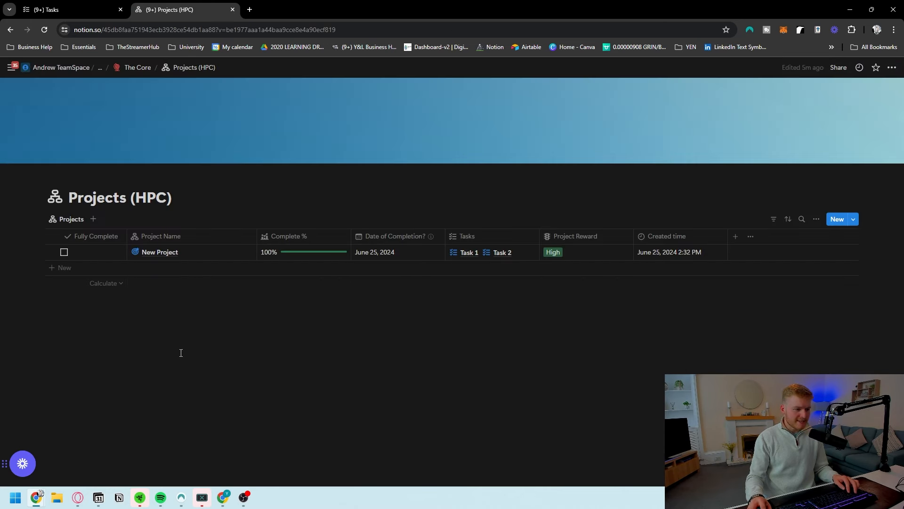
pyautogui.click(76, 271)
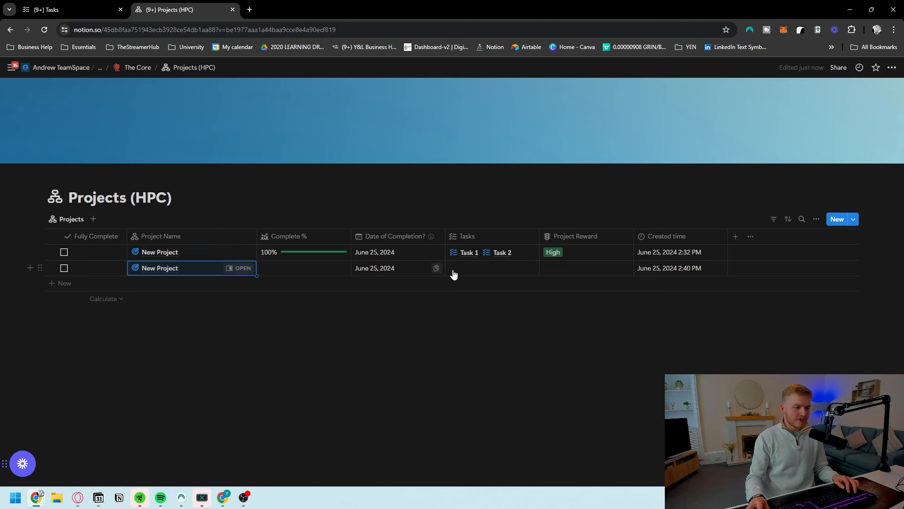
pyautogui.click(582, 269)
pyautogui.click(578, 297)
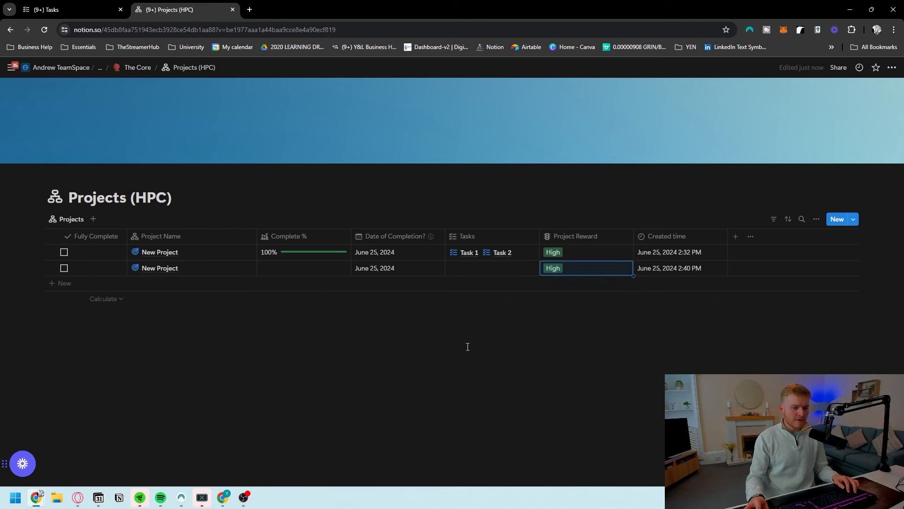
# Add two new rows to the Tasks database and name them Task 3 and Task 4.
pyautogui.click(46, 5)
pyautogui.click(64, 192)
pyautogui.write('New Task')
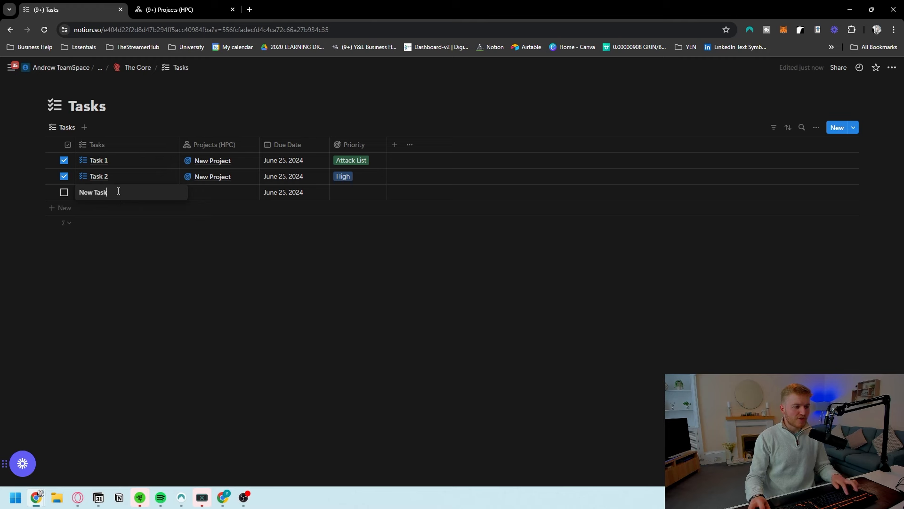
pyautogui.hotkey('ctrl', 'a')
pyautogui.write('Task 3')
pyautogui.press('Return')
pyautogui.click(82, 206)
pyautogui.hotkey('ctrl', 'a')
pyautogui.write('Task 4')
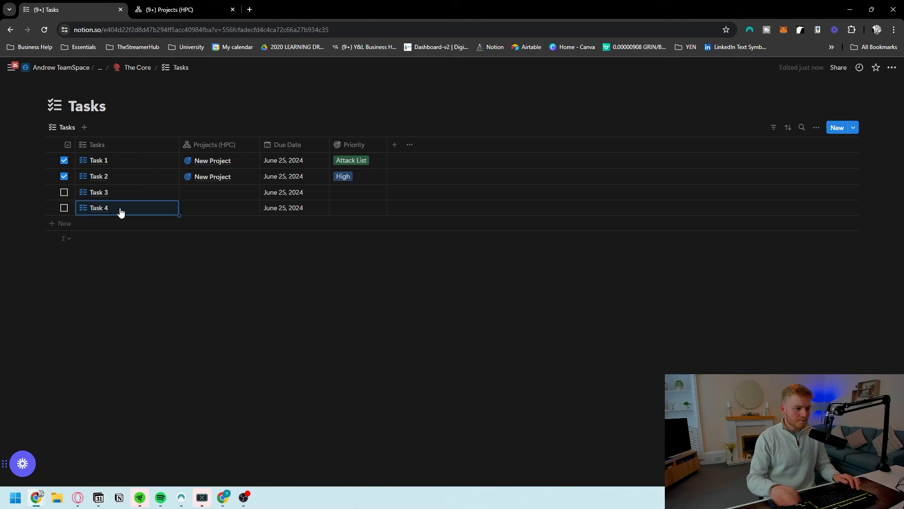
# Append a person's first name in parentheses to the second project's name in Projects (HPC).
pyautogui.click(169, 9)
pyautogui.click(191, 268)
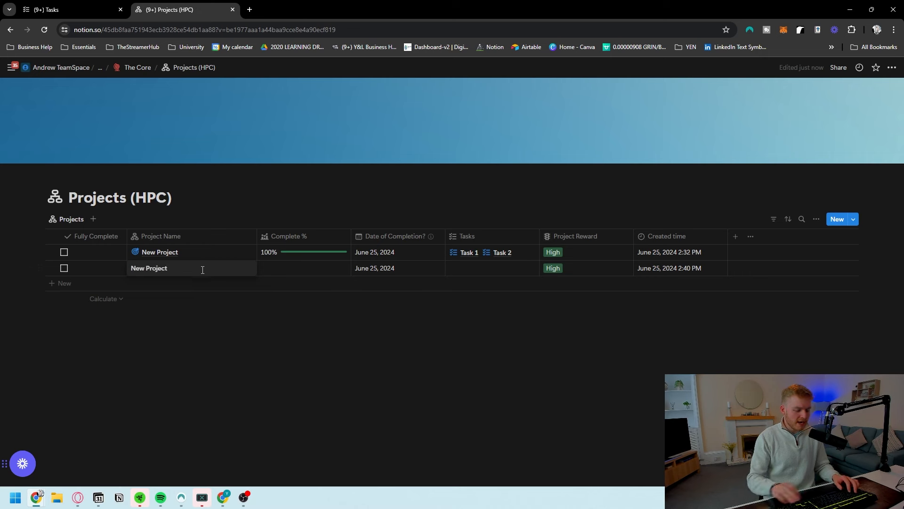
pyautogui.write('(Andy)')
pyautogui.press('Return')
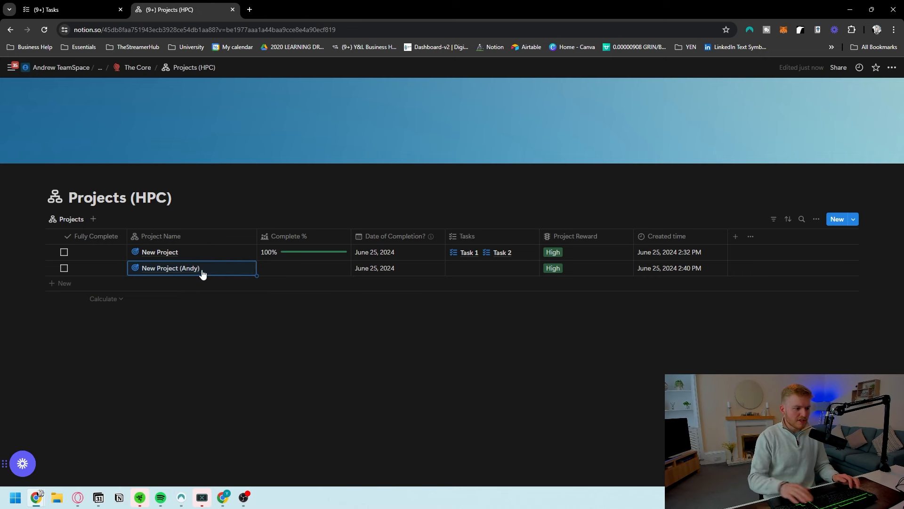
# In the Tasks database, link Task 3 and Task 4 to the renamed project and set both priorities to Attack List.
pyautogui.click(71, 10)
pyautogui.click(203, 193)
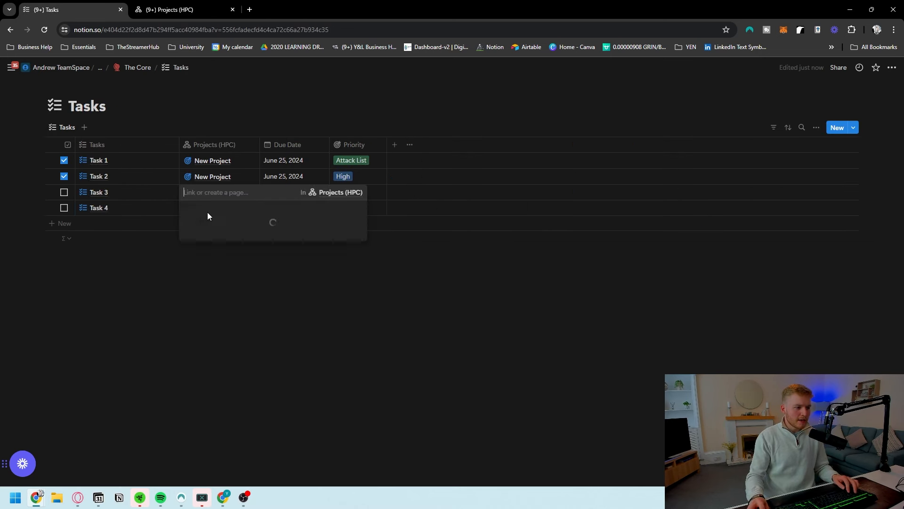
pyautogui.click(234, 238)
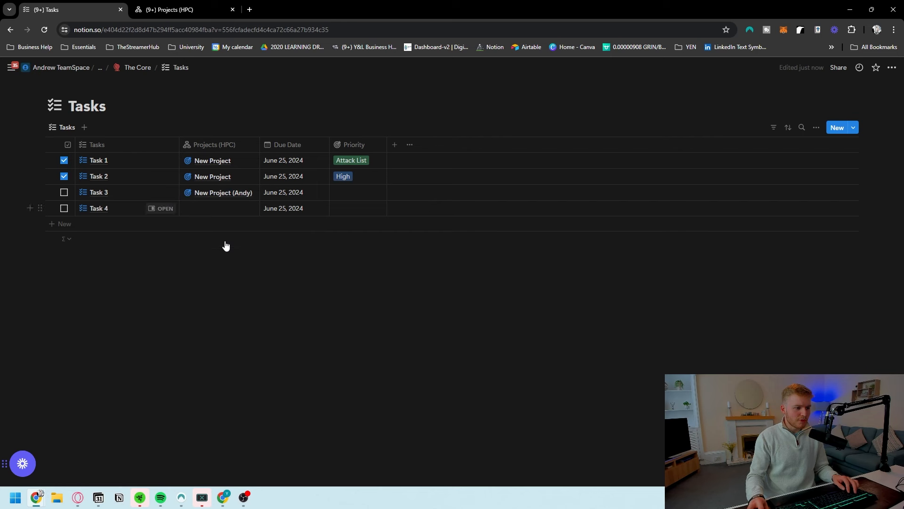
pyautogui.click(219, 210)
pyautogui.click(222, 255)
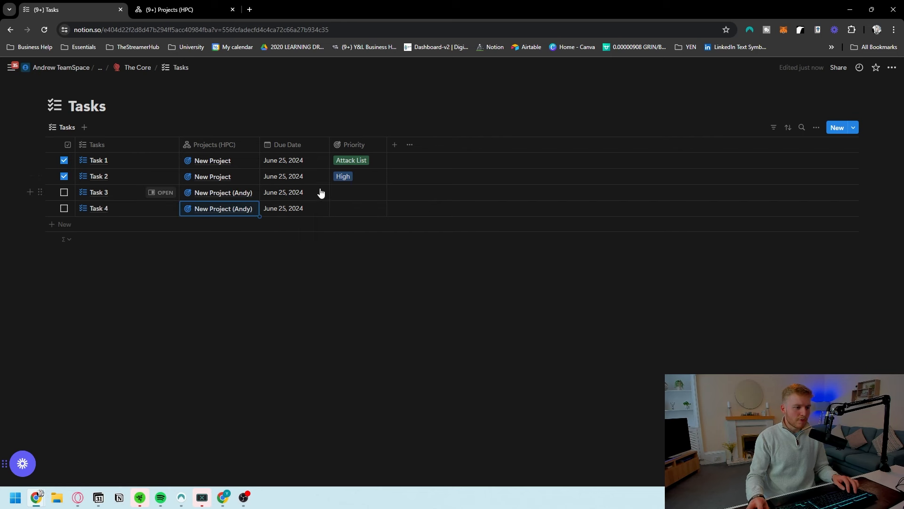
pyautogui.click(362, 194)
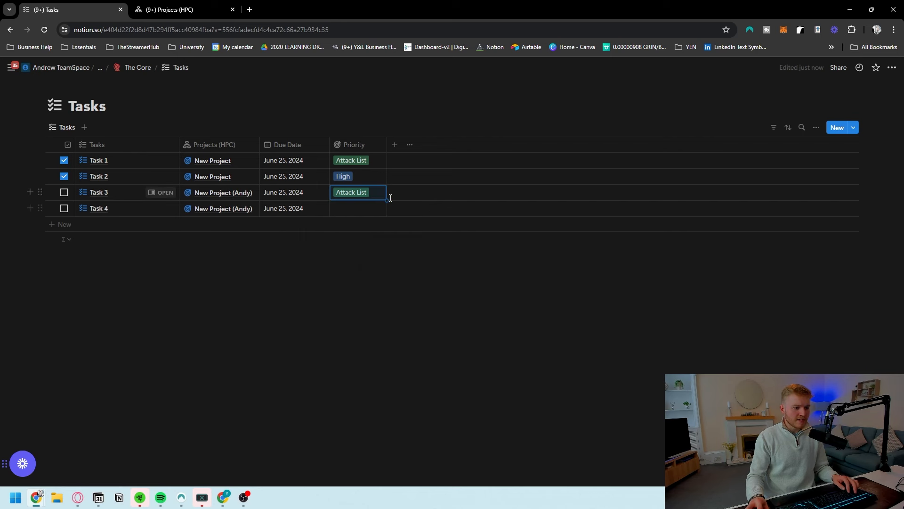
pyautogui.moveTo(386, 200); pyautogui.dragTo(385, 211)
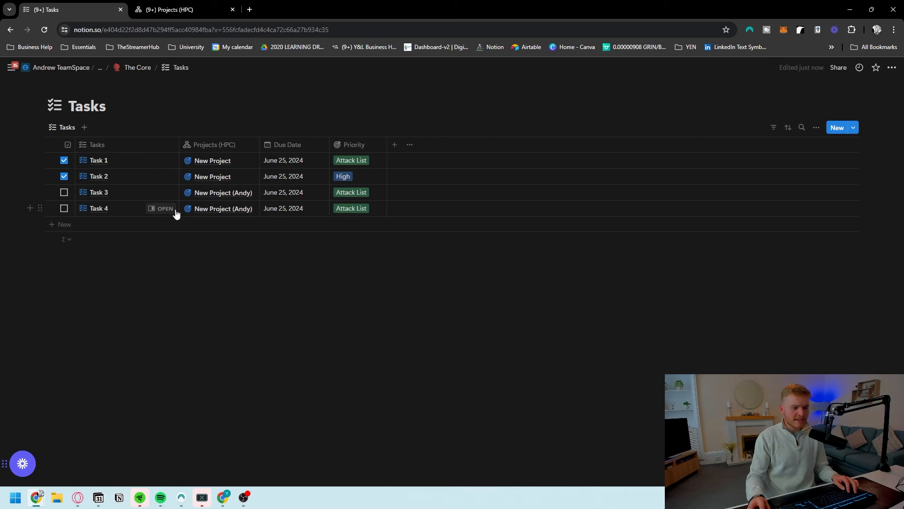
# Open the renamed project's page and set the due dates to June 12, 2024 for Task 3 and June 6, 2024 for Task 4.
pyautogui.click(245, 204)
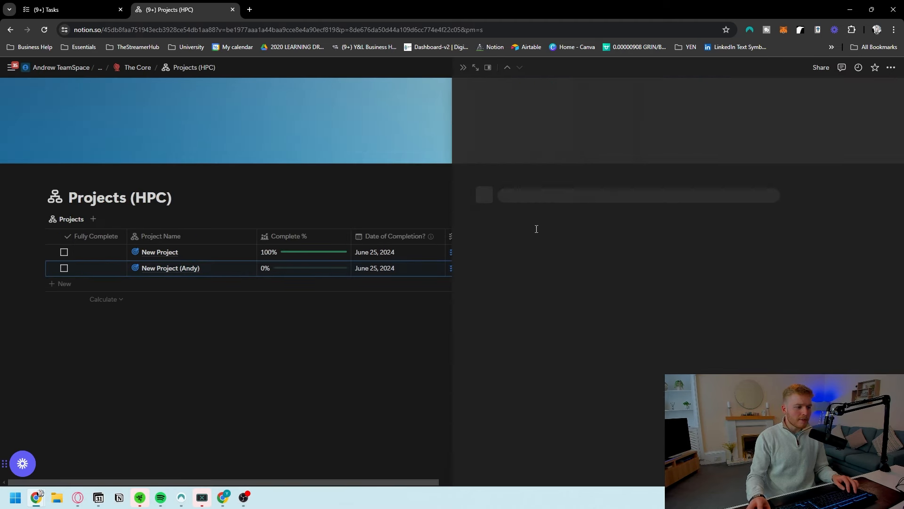
pyautogui.scroll(-2, 586, 299)
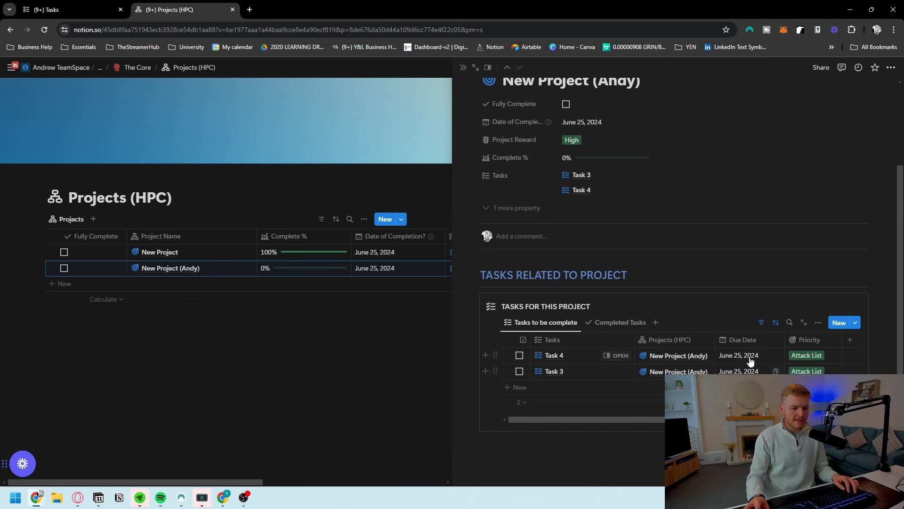
pyautogui.click(749, 371)
pyautogui.click(763, 212)
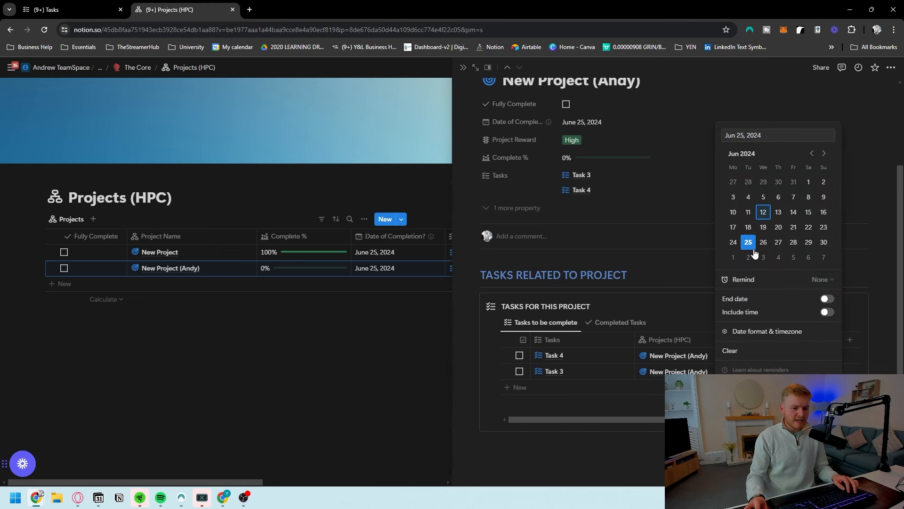
pyautogui.press('Escape')
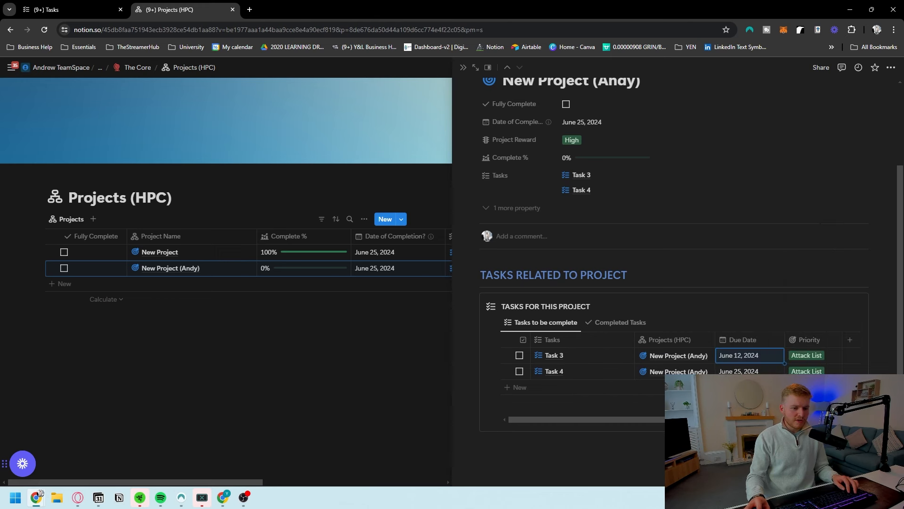
pyautogui.click(741, 356)
pyautogui.click(779, 196)
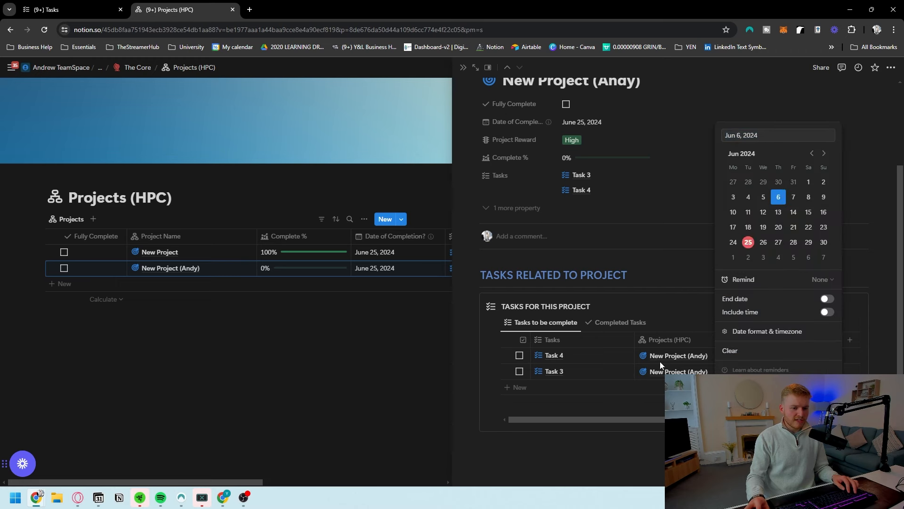
pyautogui.press('Escape')
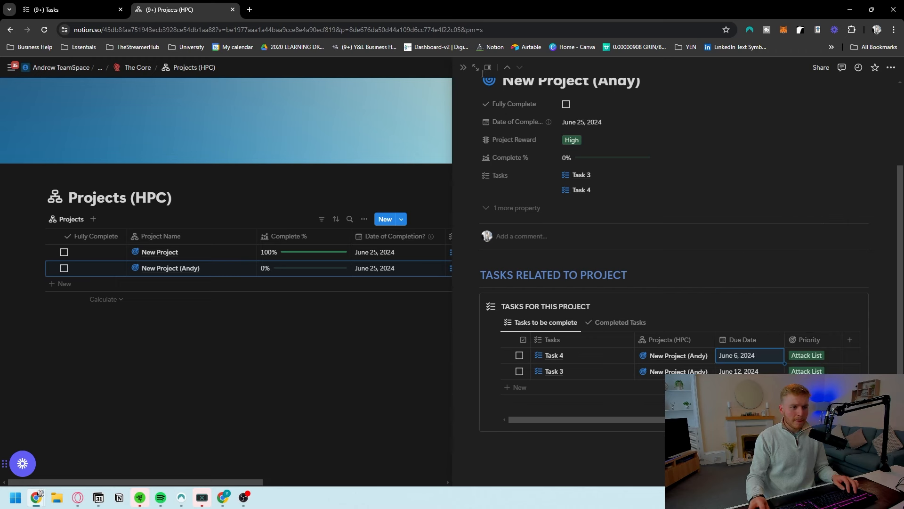
# Mark Task 3 complete on the full-size project page and check the Completed Tasks view for it.
pyautogui.click(476, 68)
pyautogui.scroll(-4, 293, 234)
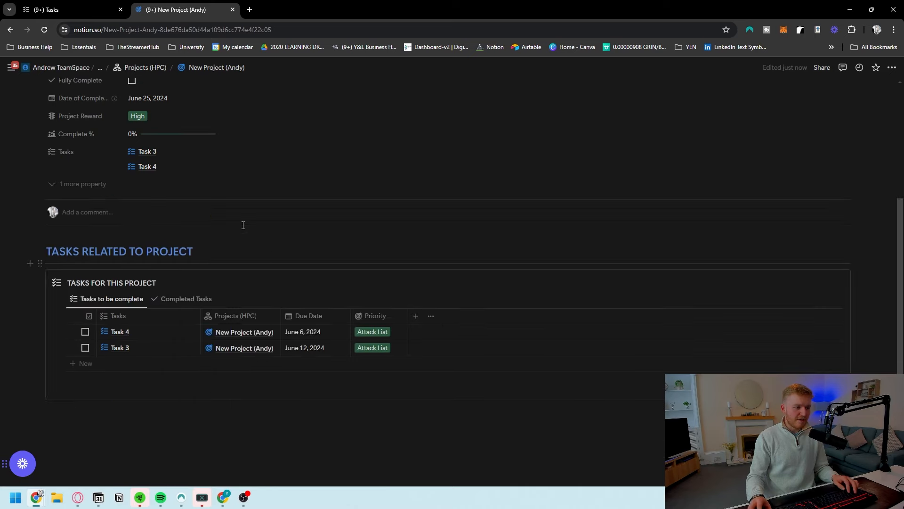
pyautogui.scroll(1, 142, 146)
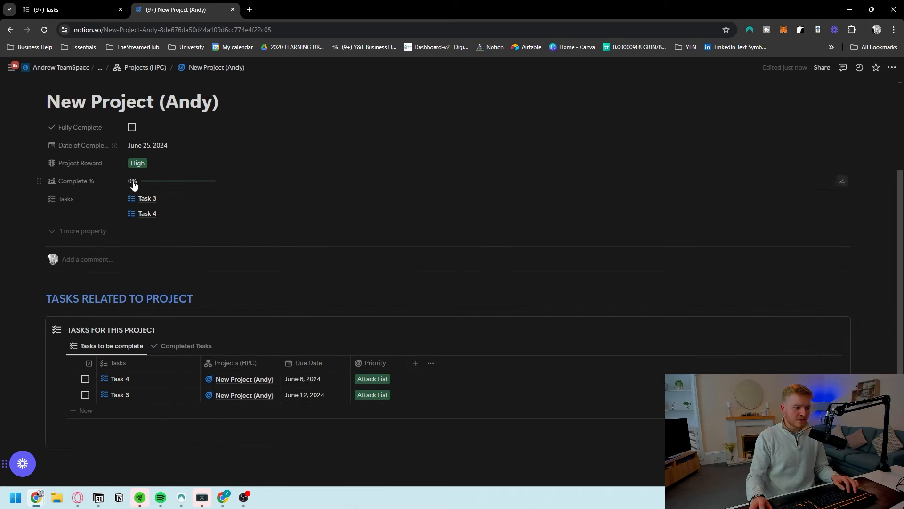
pyautogui.click(85, 395)
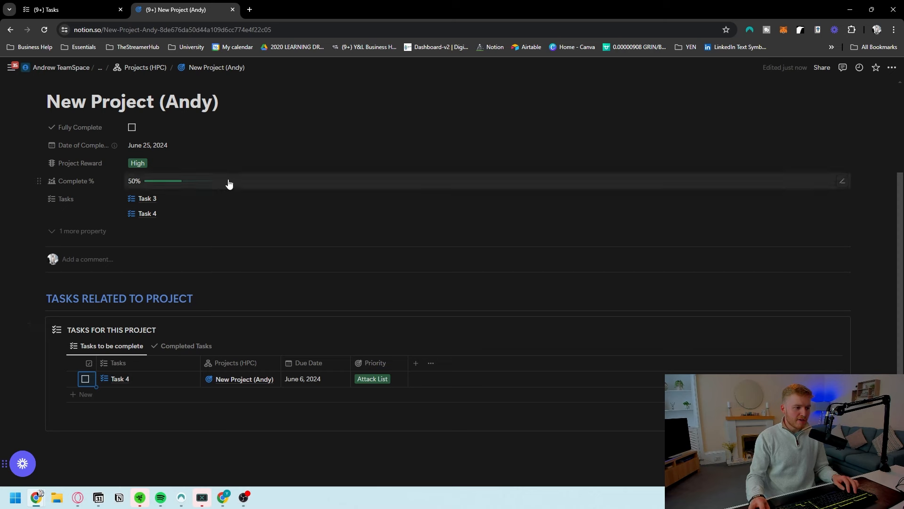
pyautogui.click(184, 345)
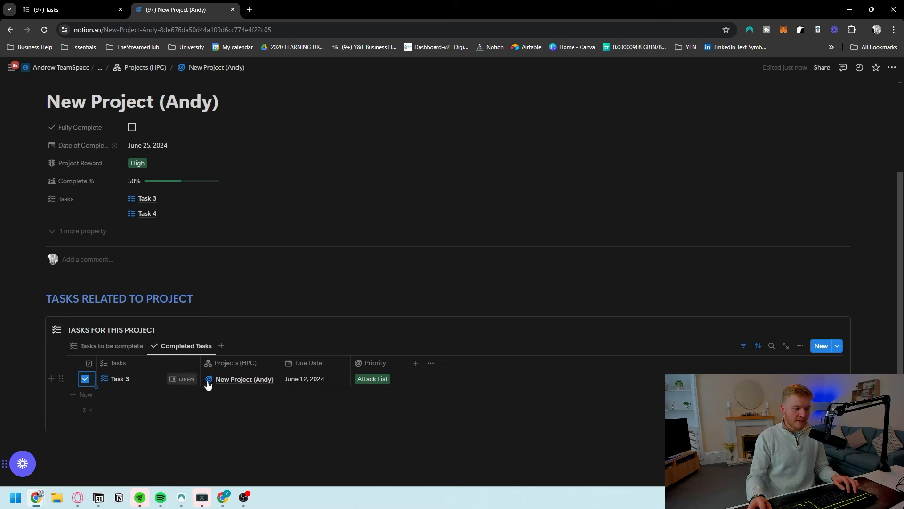
pyautogui.click(111, 345)
# Review the project page's properties, completion progress and related tasks table.
pyautogui.scroll(-1, 193, 295)
pyautogui.scroll(-1, 194, 296)
pyautogui.scroll(4, 191, 309)
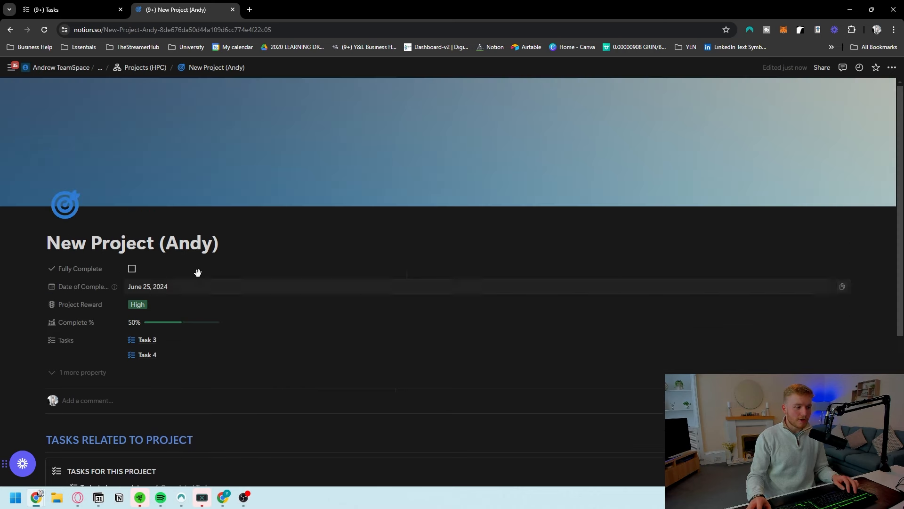
pyautogui.scroll(-3, 195, 268)
pyautogui.scroll(1, 188, 234)
pyautogui.scroll(1, 193, 240)
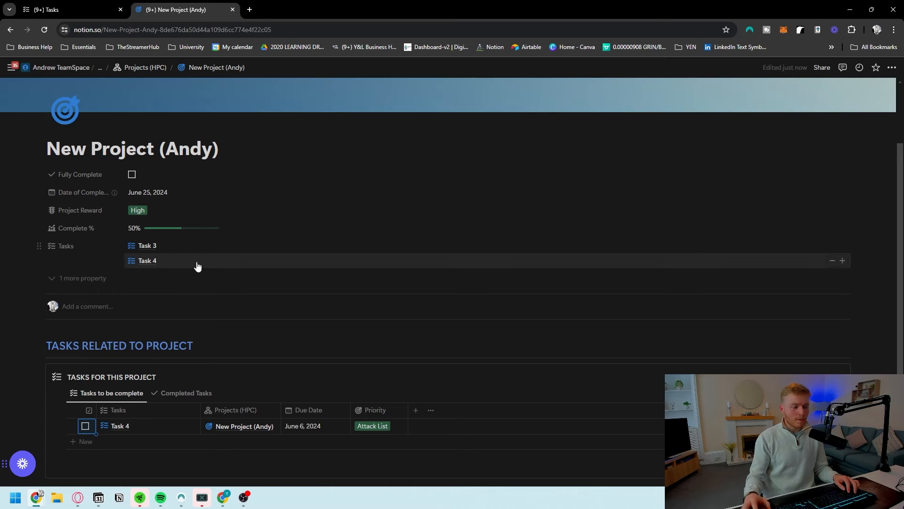
pyautogui.scroll(-1, 197, 267)
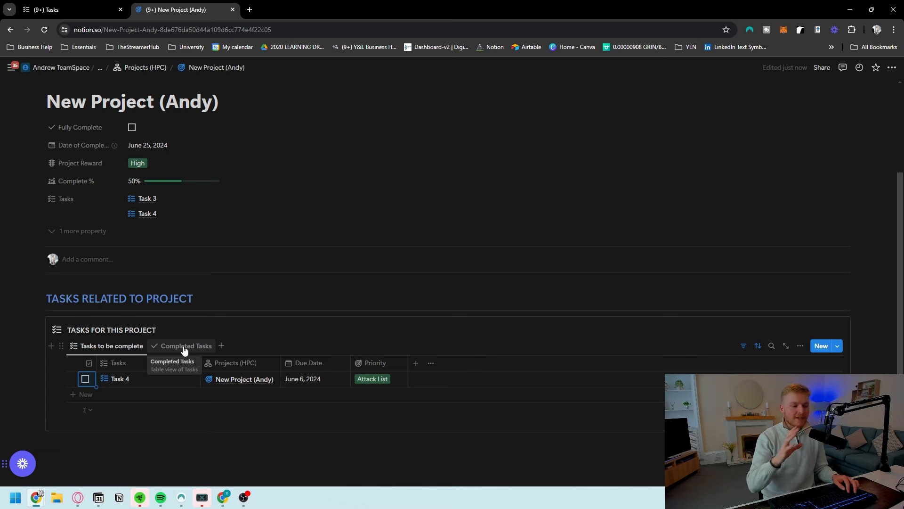
pyautogui.scroll(1, 149, 312)
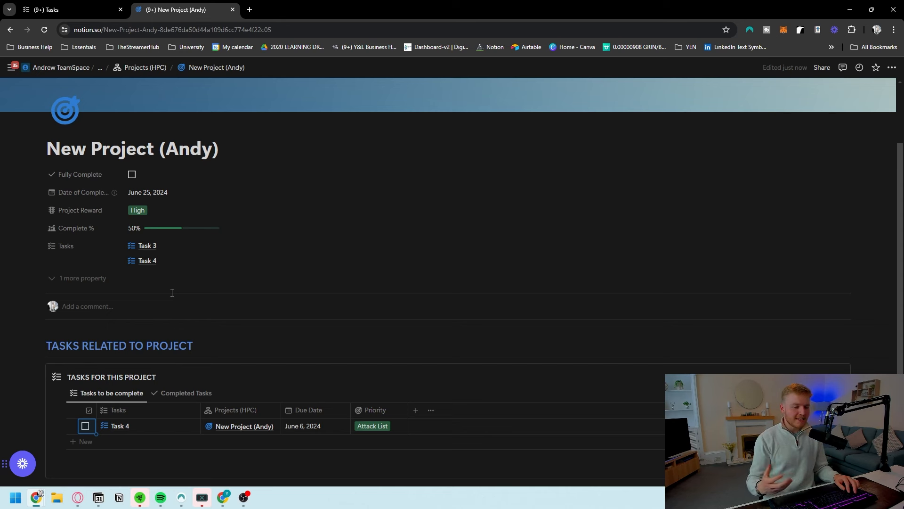
pyautogui.scroll(-1, 175, 292)
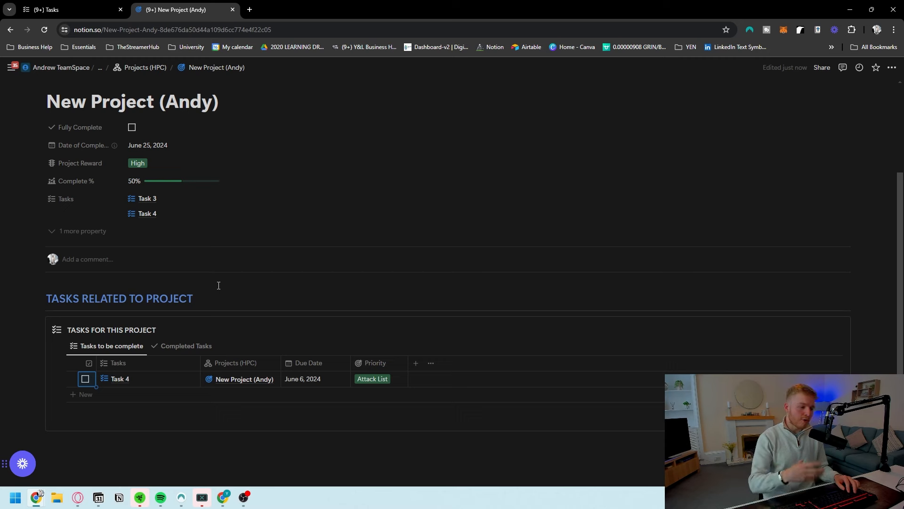
# Look over the project page and the High Performance Coach home page, and return to The Core page.
pyautogui.scroll(2, 259, 278)
pyautogui.scroll(-2, 266, 255)
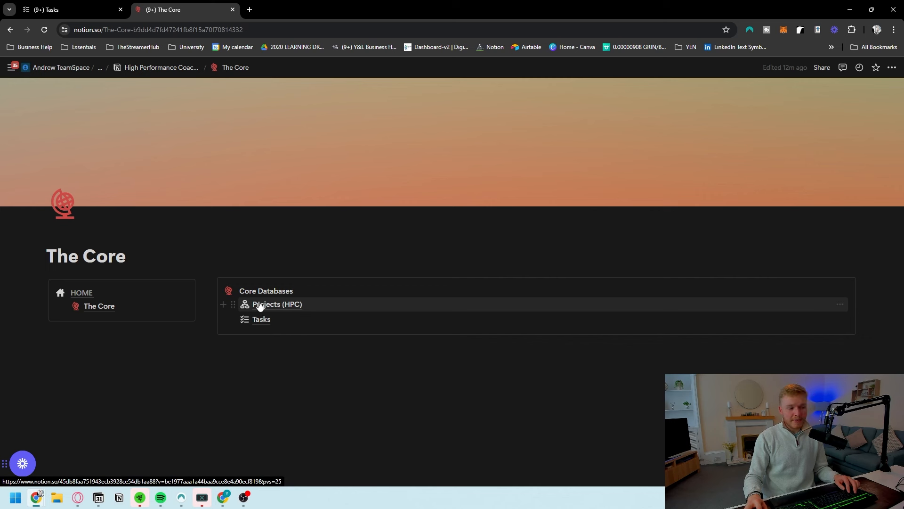
pyautogui.click(190, 380)
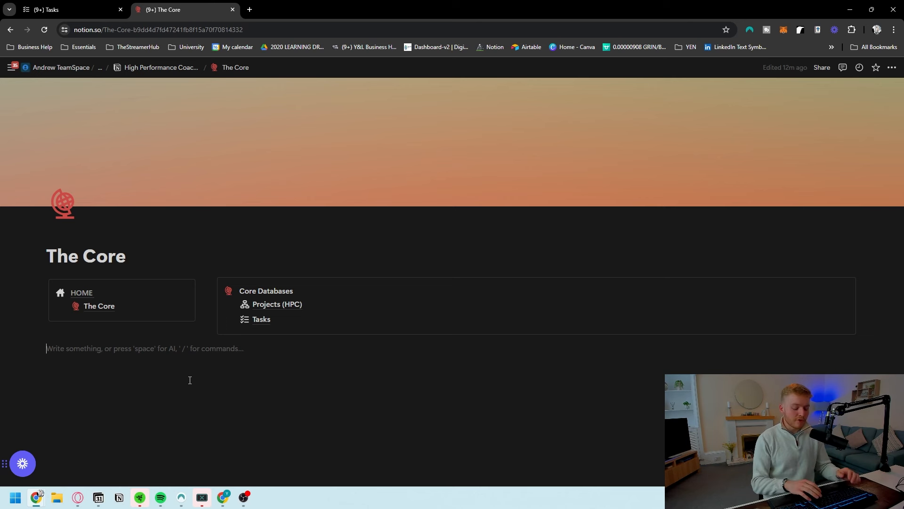
pyautogui.click(89, 295)
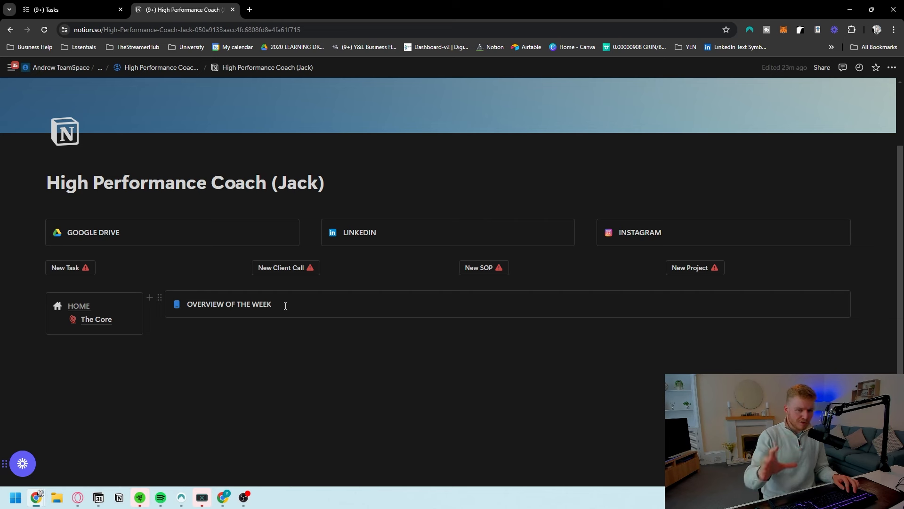
pyautogui.moveTo(93, 328)
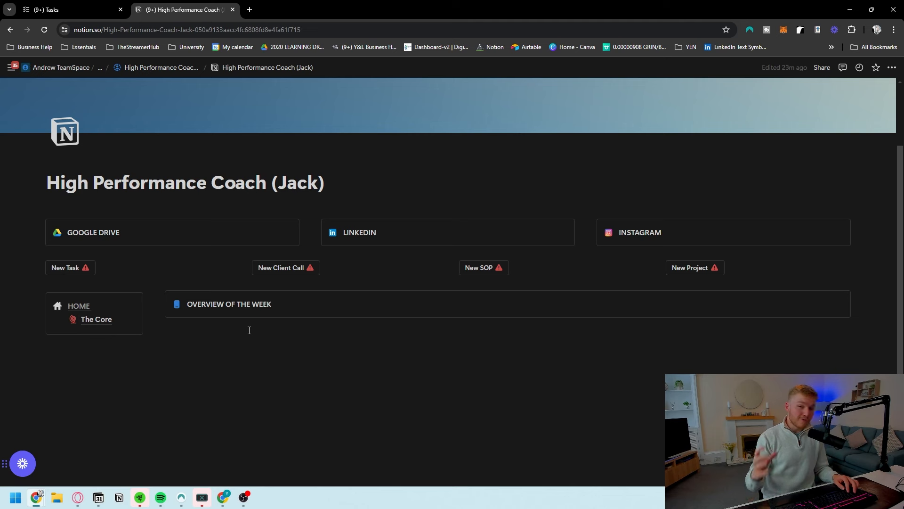
pyautogui.click(91, 321)
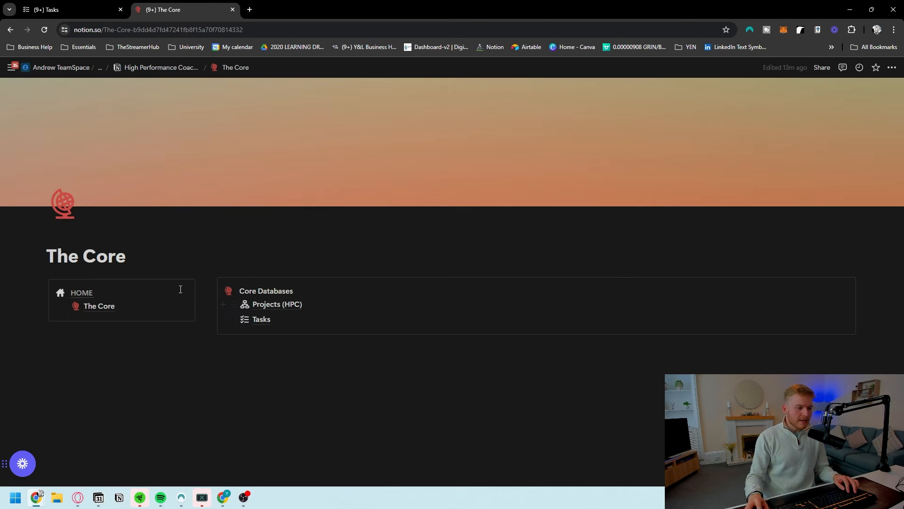
# Create a new full-page database inside The Core and title it Progress Report.
pyautogui.write('/data')
pyautogui.press('Down')
pyautogui.press('Return')
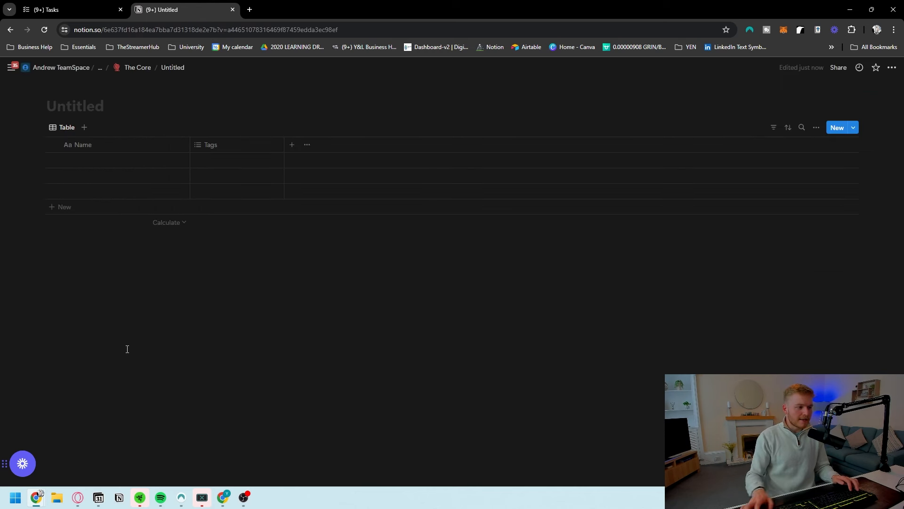
pyautogui.click(109, 108)
pyautogui.write('Progress Report')
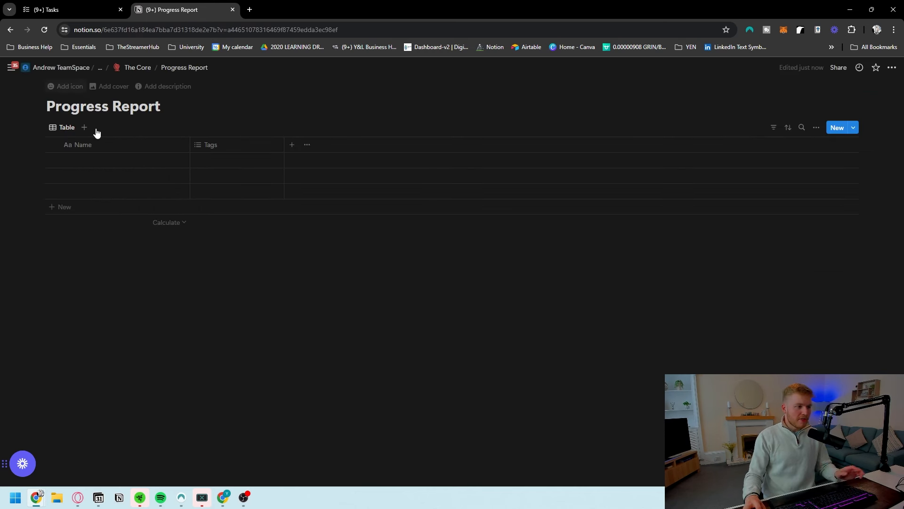
# Give the Progress Report database a white keyboard icon.
pyautogui.click(65, 86)
pyautogui.click(47, 125)
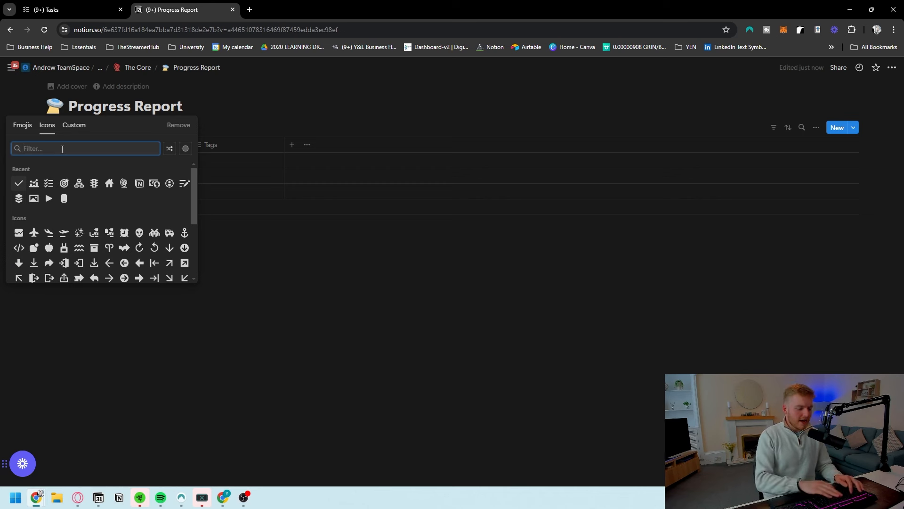
pyautogui.write('keyb')
pyautogui.click(18, 171)
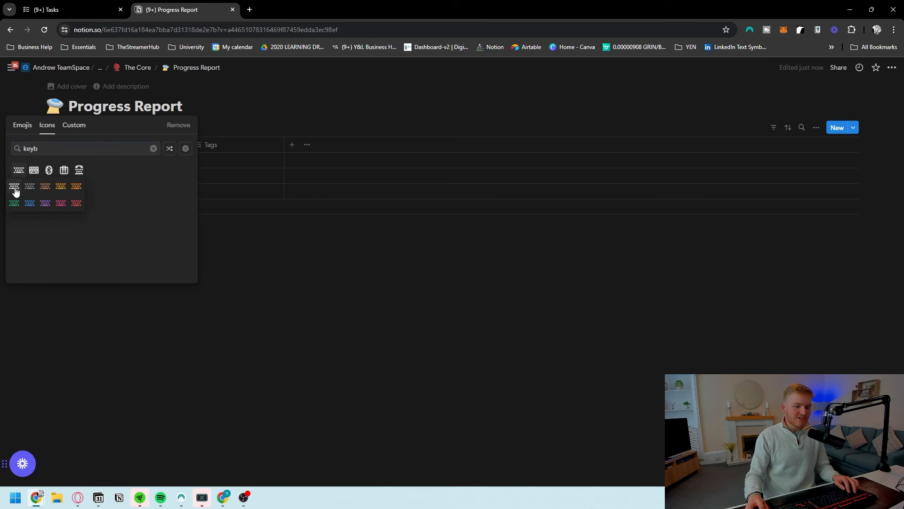
pyautogui.click(16, 190)
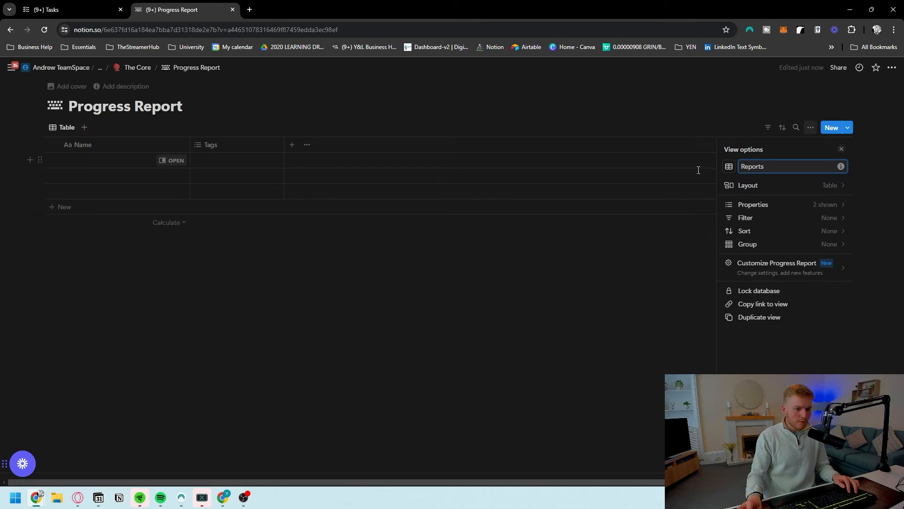
# Name the database's table view Reports and give it the keyboard icon.
pyautogui.click(729, 167)
pyautogui.click(676, 240)
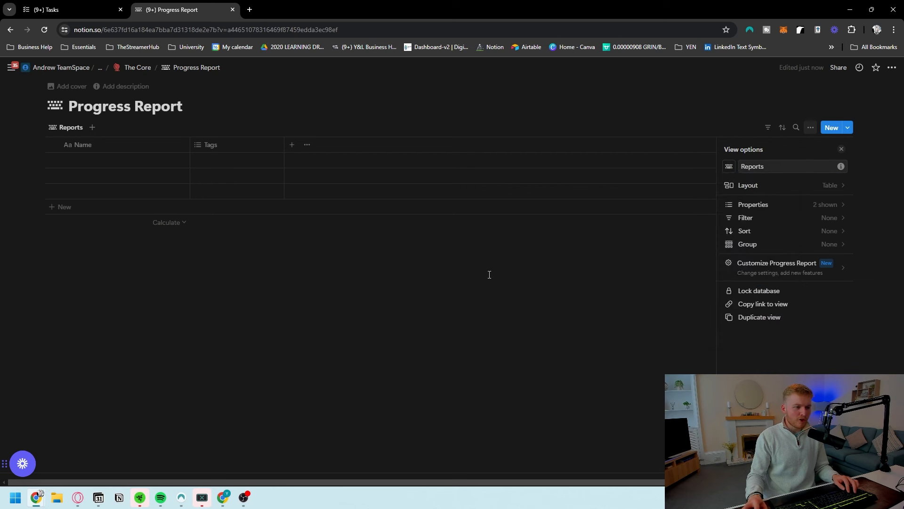
pyautogui.click(414, 267)
# Rename the Tags property to Type.
pyautogui.click(216, 145)
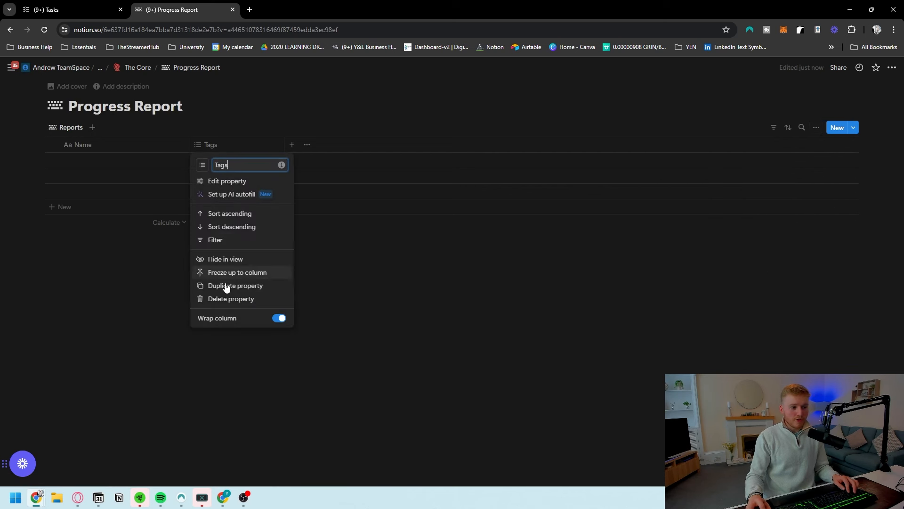
pyautogui.doubleClick(225, 164)
pyautogui.write('T')
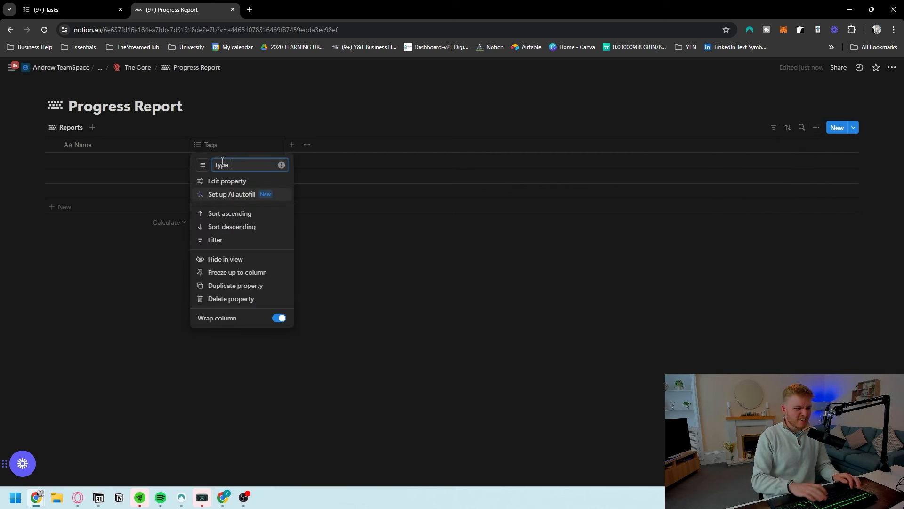
pyautogui.write('ype')
pyautogui.press('BackSpace')
pyautogui.press('Return')
pyautogui.click(727, 169)
pyautogui.click(292, 160)
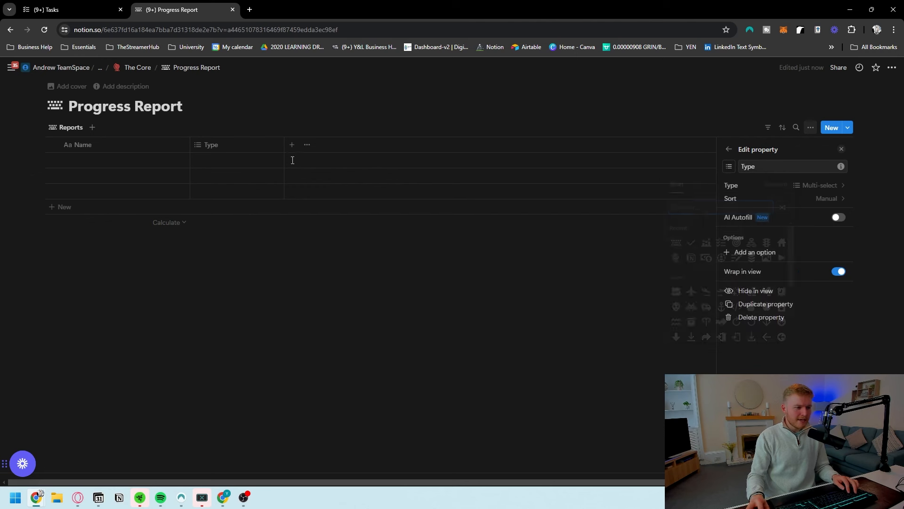
# In the first row's Type cell, create the options Progress Report and Bug Fix.
pyautogui.click(273, 162)
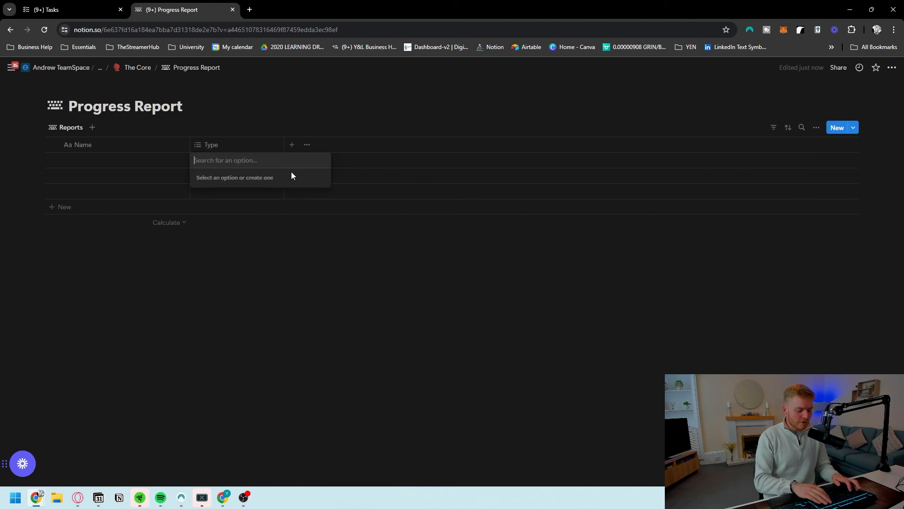
pyautogui.write('Progress Report')
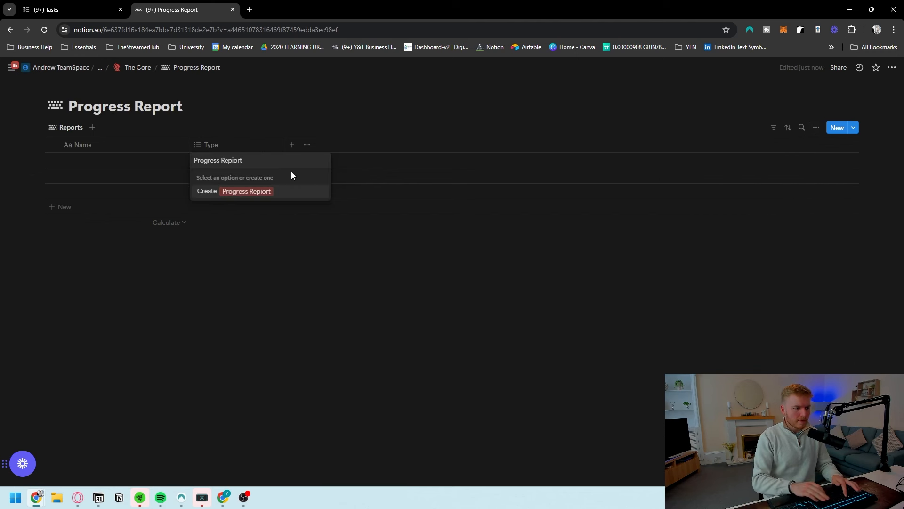
pyautogui.press('Return')
pyautogui.write('Bug Fix')
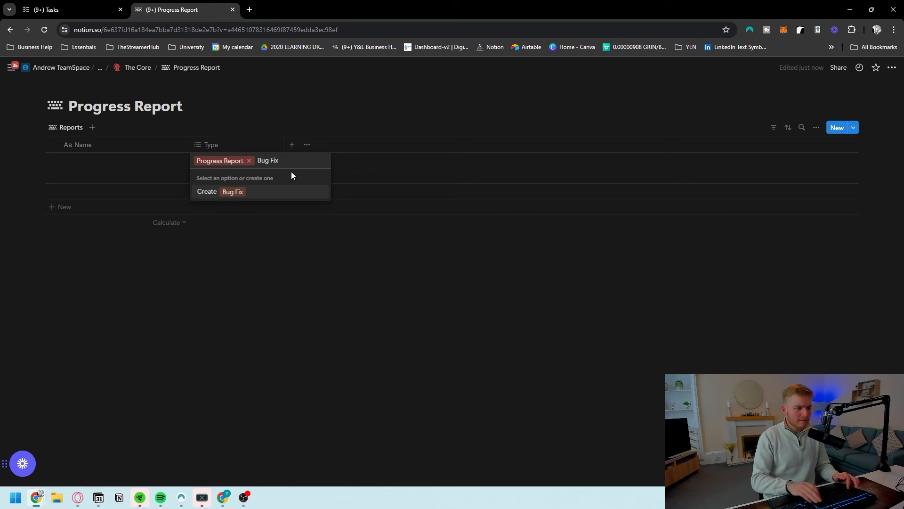
pyautogui.press('Return')
# Colour the Progress Report option green and the Bug Fix option blue.
pyautogui.click(321, 192)
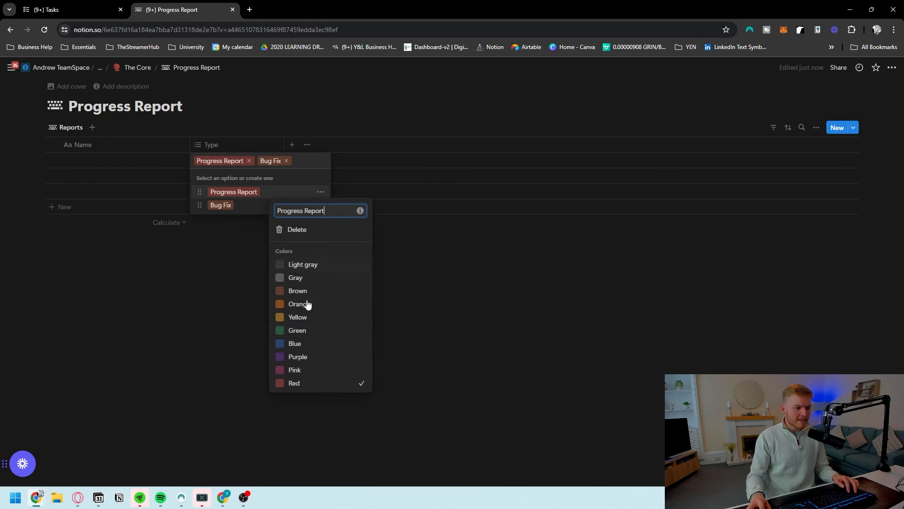
pyautogui.click(295, 326)
pyautogui.click(320, 205)
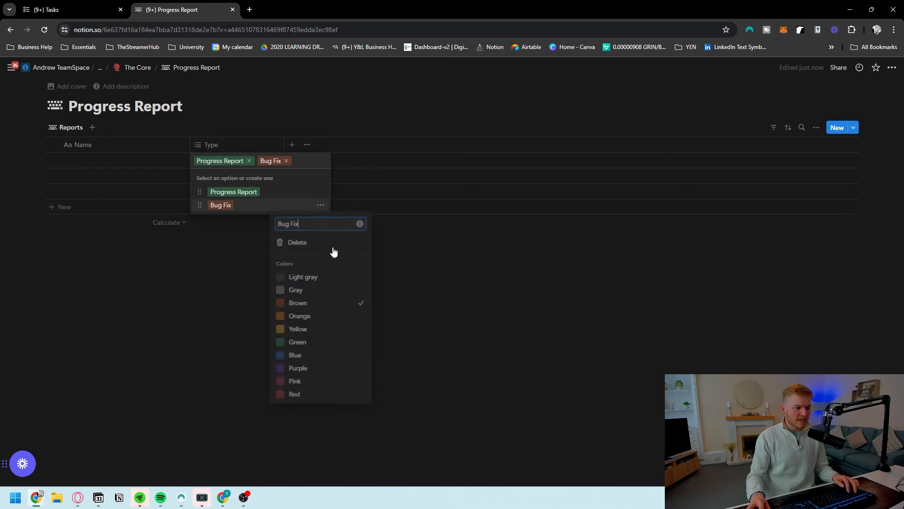
pyautogui.click(301, 354)
pyautogui.press('Escape')
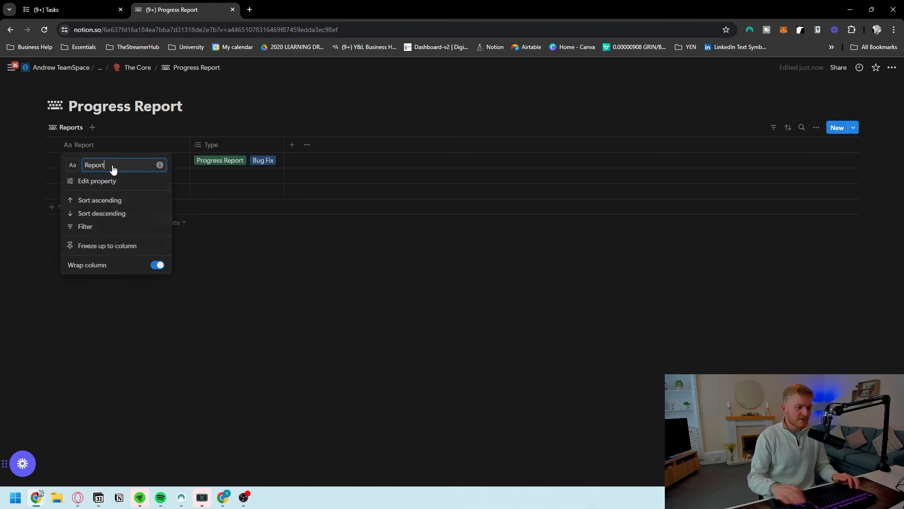
# Rename the title property to Report with a pencil icon and narrow its column slightly.
pyautogui.press('Return')
pyautogui.click(108, 147)
pyautogui.click(75, 169)
pyautogui.write('pen')
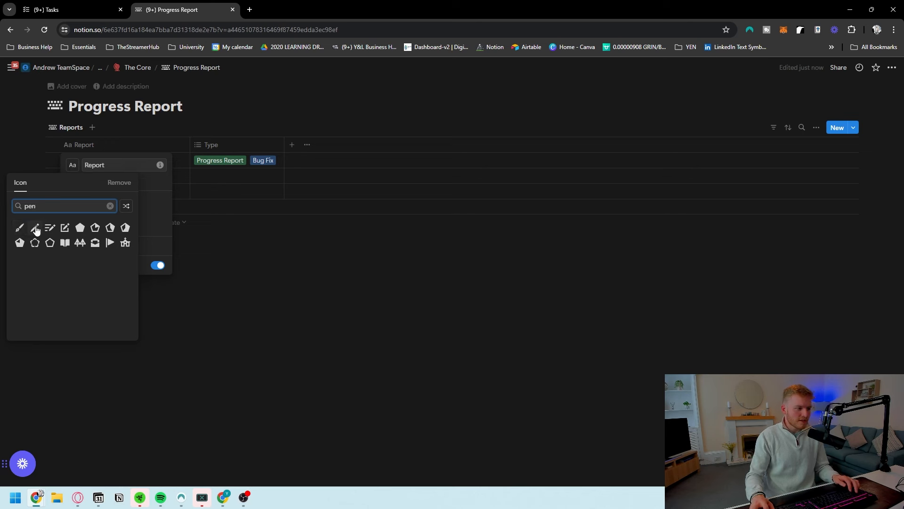
pyautogui.click(37, 230)
pyautogui.moveTo(190, 146); pyautogui.dragTo(184, 146)
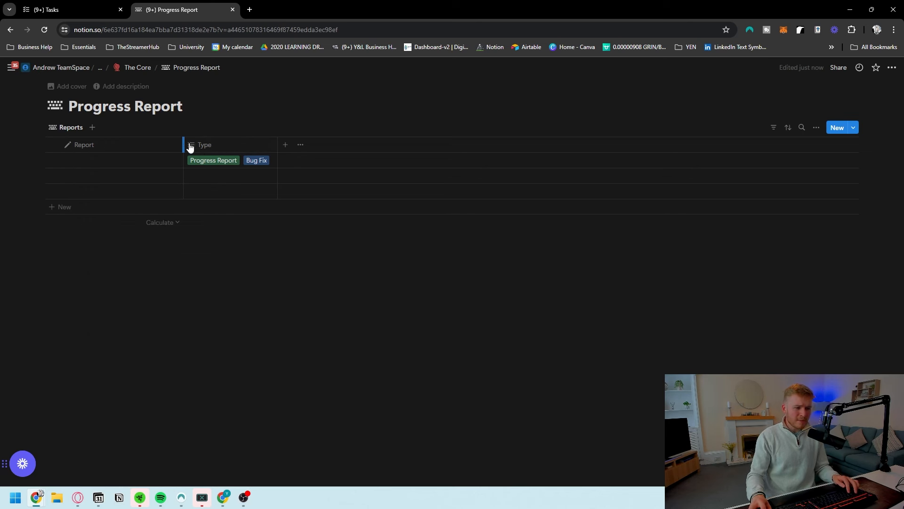
# Change the Type property from multi-select to a single Select.
pyautogui.click(253, 150)
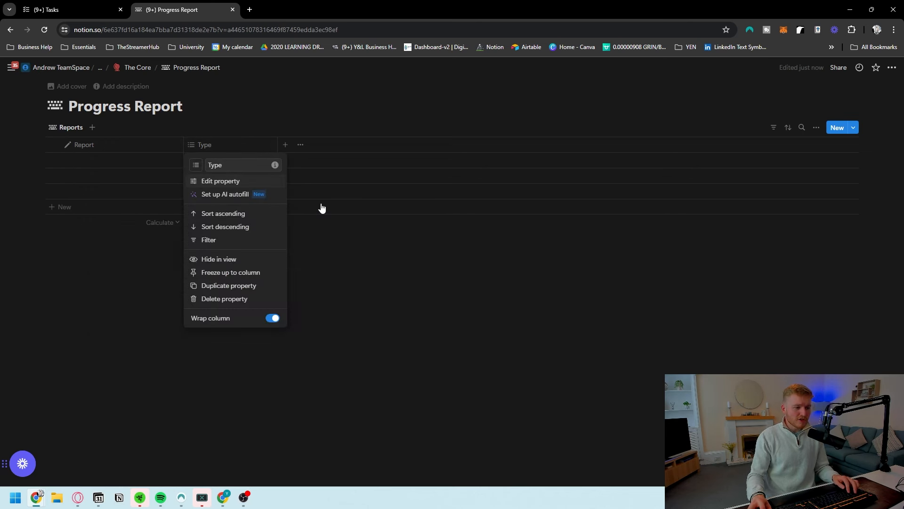
pyautogui.click(212, 179)
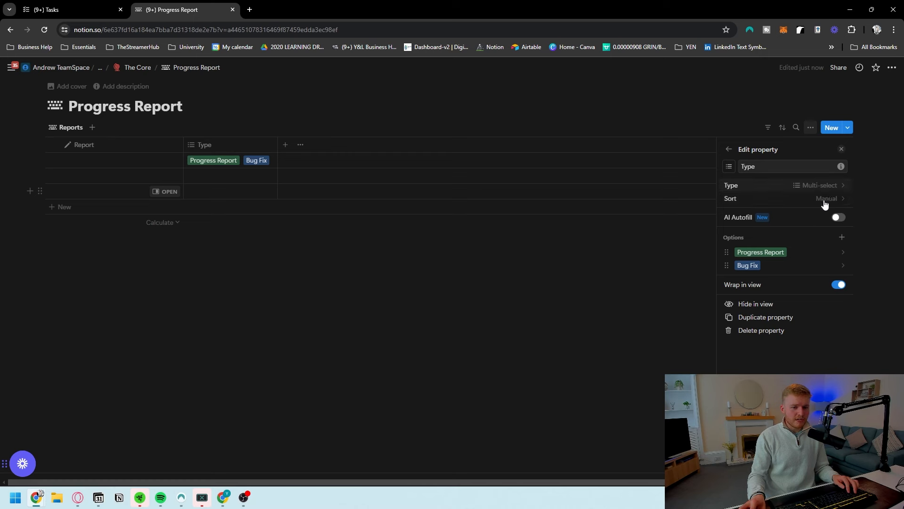
pyautogui.click(824, 186)
pyautogui.click(774, 300)
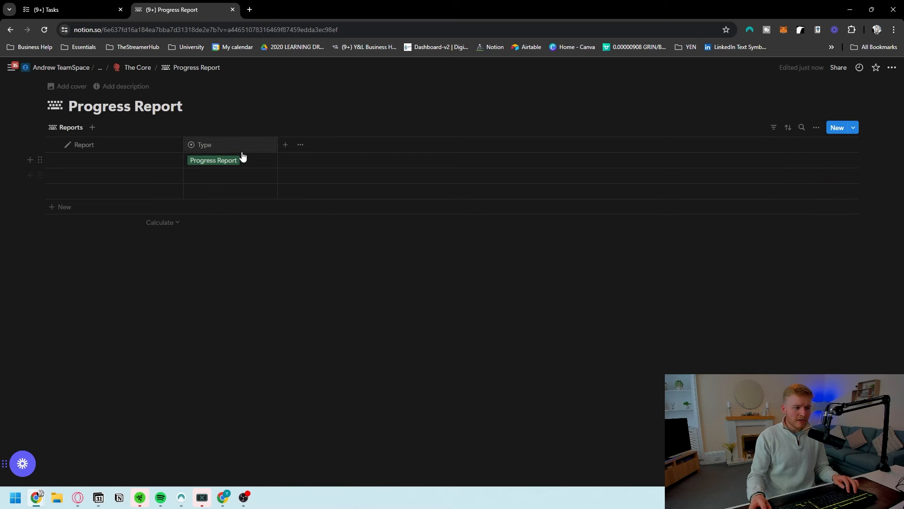
# Set the Type property's icon to a ticked checkbox.
pyautogui.click(231, 145)
pyautogui.click(196, 165)
pyautogui.write('check')
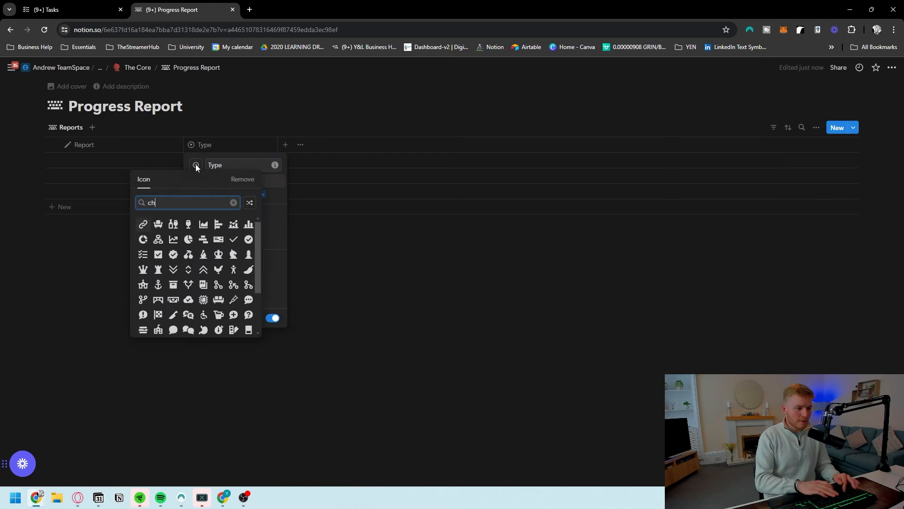
pyautogui.click(219, 224)
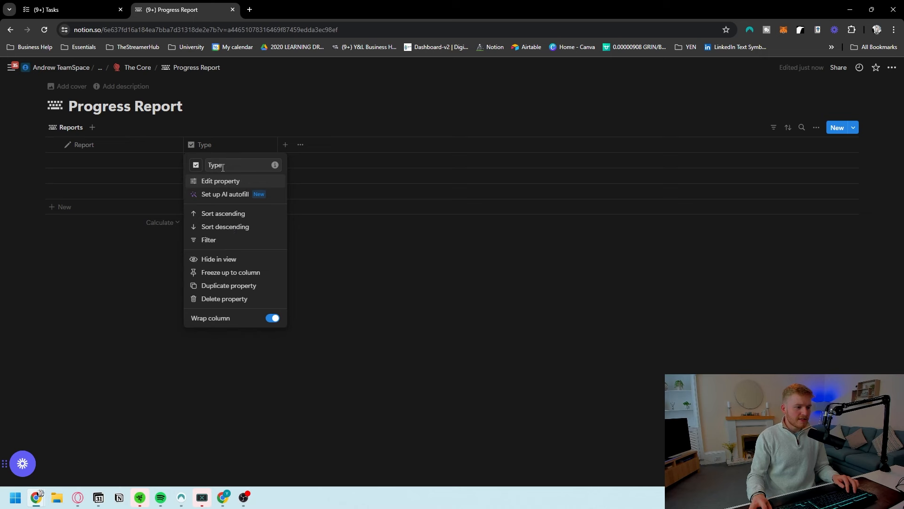
pyautogui.press('Escape')
# Add a text property named Notes with the pencil-and-lines icon, and a Date property after it.
pyautogui.click(285, 145)
pyautogui.write('tex')
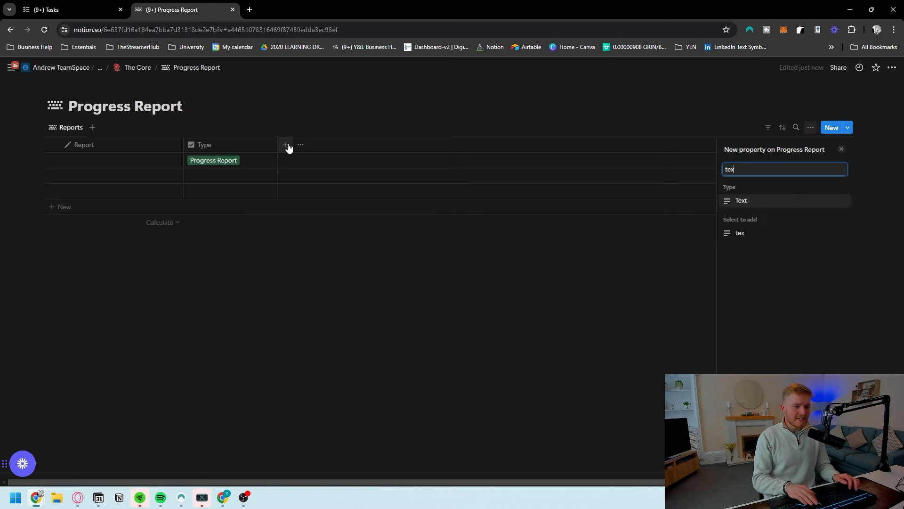
pyautogui.press('Return')
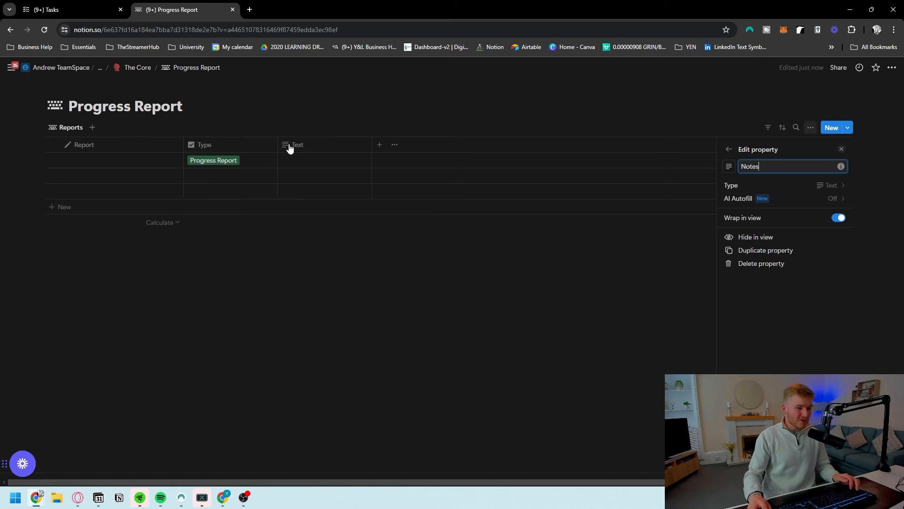
pyautogui.click(724, 172)
pyautogui.write('pen')
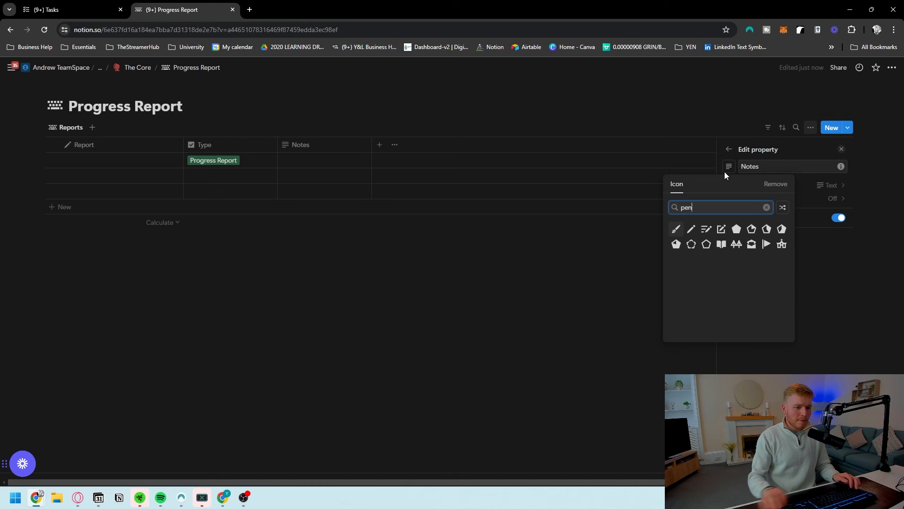
pyautogui.click(706, 229)
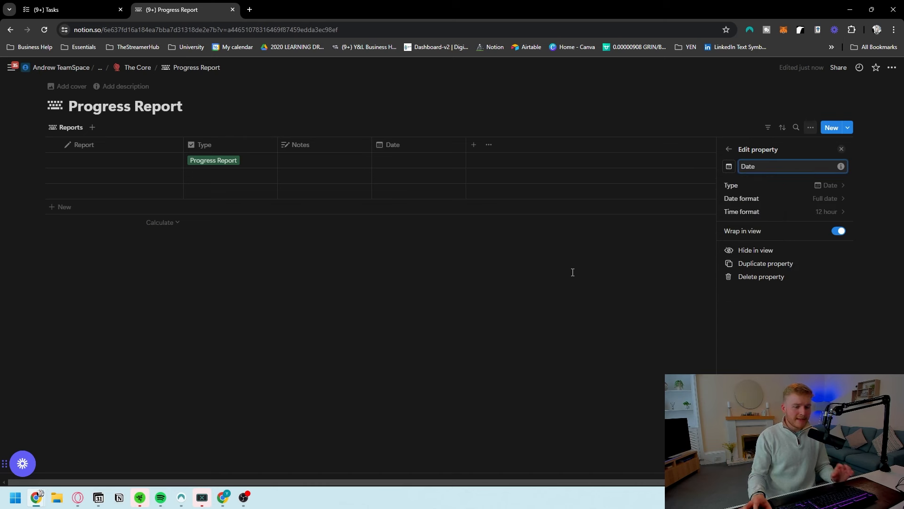
pyautogui.click(529, 232)
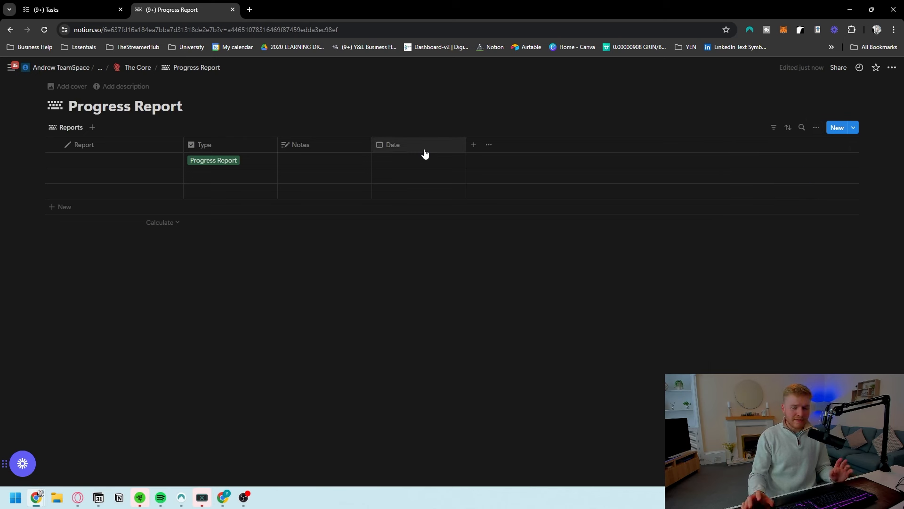
# Add a URL property named Loom and give it the circled play icon.
pyautogui.click(469, 145)
pyautogui.click(709, 337)
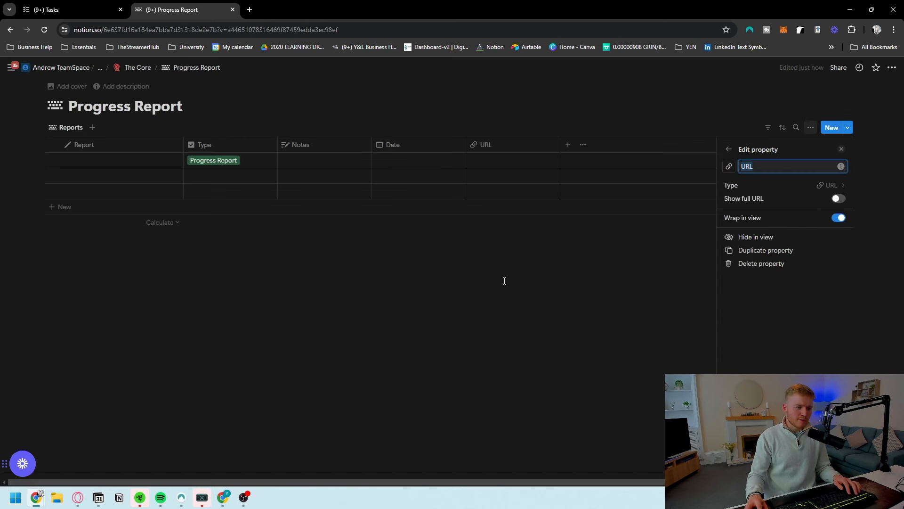
pyautogui.write('Loom')
pyautogui.click(729, 166)
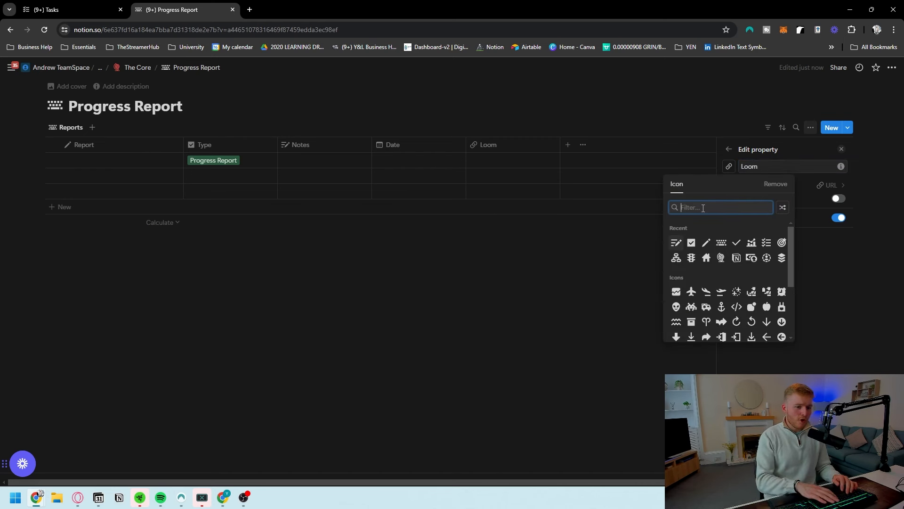
pyautogui.write('vdi')
pyautogui.press('BackSpace')
pyautogui.write('ideo')
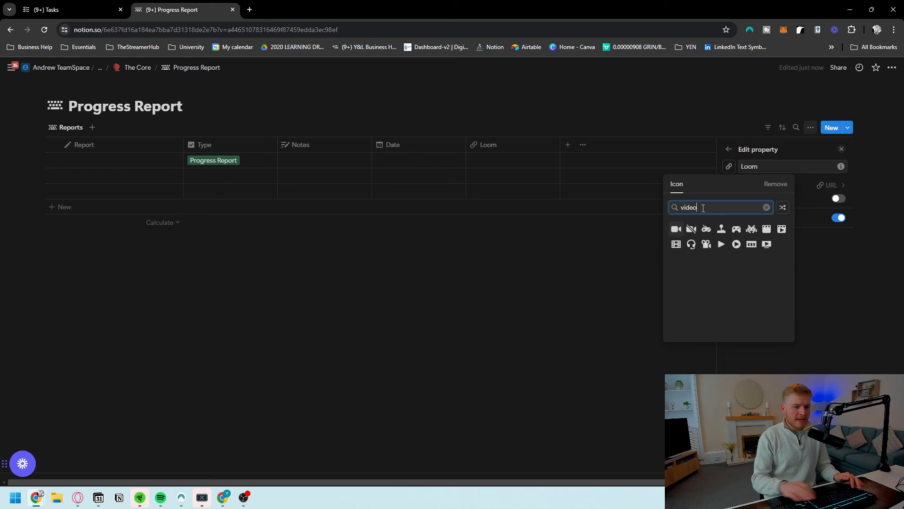
pyautogui.click(736, 246)
pyautogui.click(549, 195)
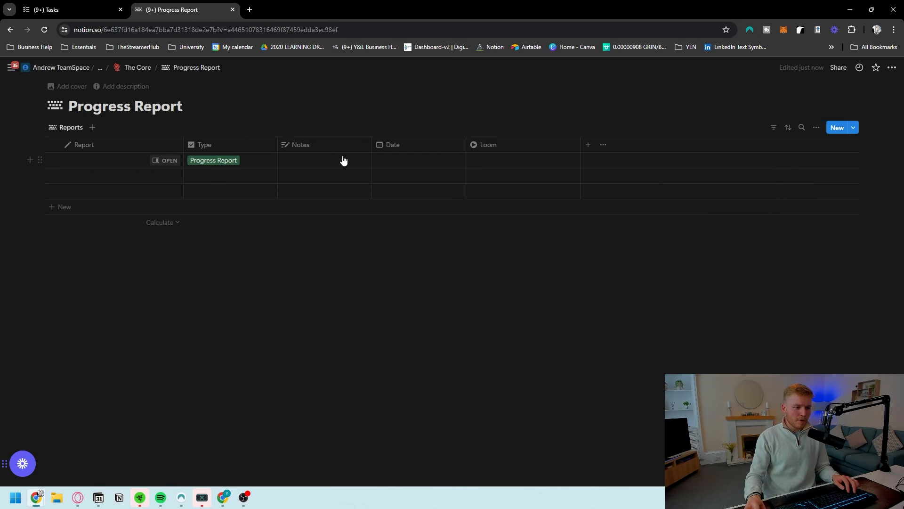
# Narrow the Type and Date columns, widen Notes, and trim the Report column slightly.
pyautogui.moveTo(277, 142); pyautogui.dragTo(258, 141)
pyautogui.moveTo(351, 141); pyautogui.dragTo(412, 142)
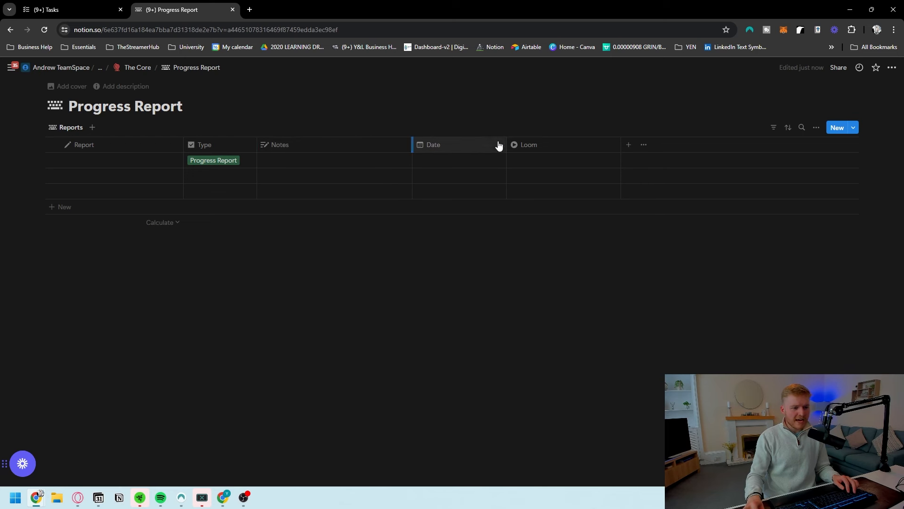
pyautogui.moveTo(505, 143); pyautogui.dragTo(484, 141)
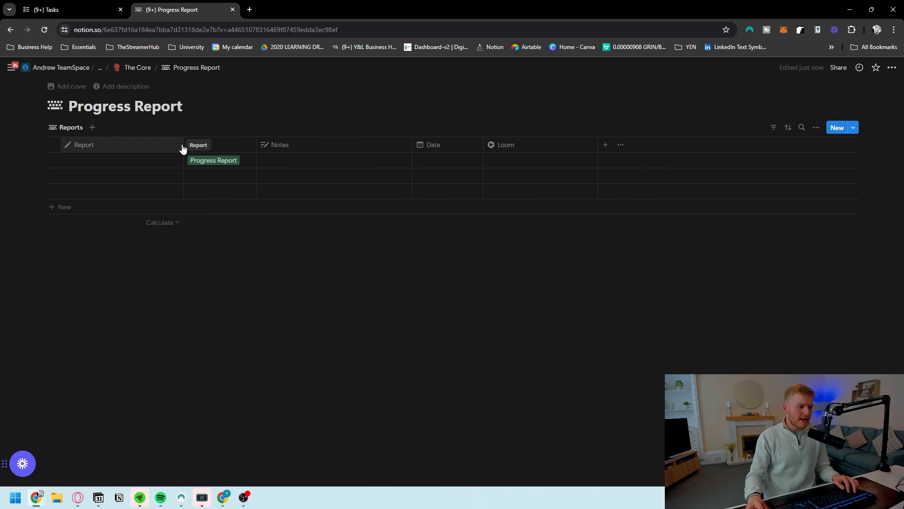
pyautogui.moveTo(183, 144); pyautogui.dragTo(176, 144)
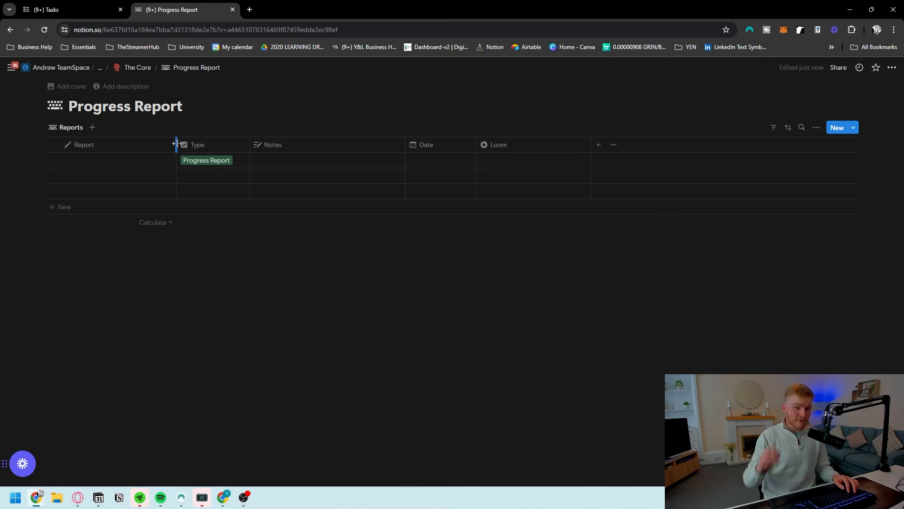
pyautogui.moveTo(176, 144); pyautogui.dragTo(181, 144)
# Add a gradient cover to the Progress Report page and create a new database template titled Report.
pyautogui.click(72, 86)
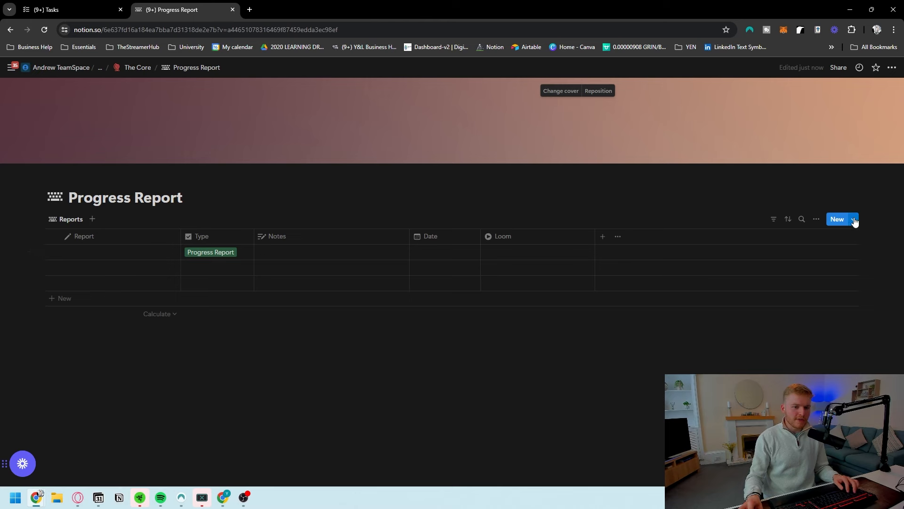
pyautogui.write('Pr')
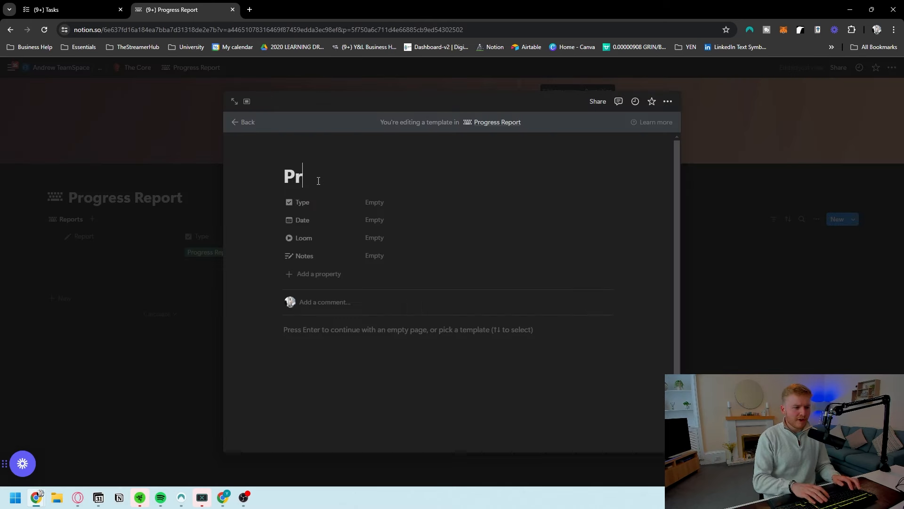
pyautogui.press('BackSpace')
pyautogui.press('BackSpace')
pyautogui.write('Report')
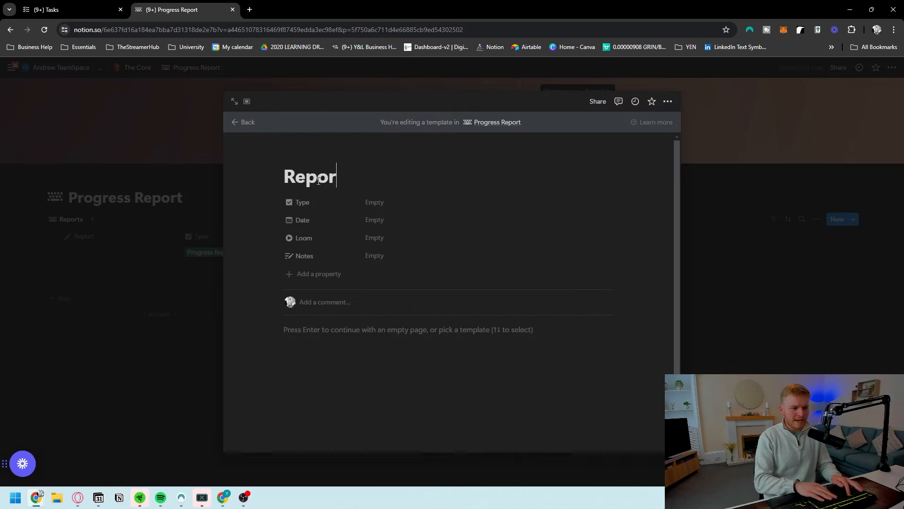
# Give the Report template a blue pencil icon and the dark-to-light blue gradient cover, and close the template.
pyautogui.click(298, 153)
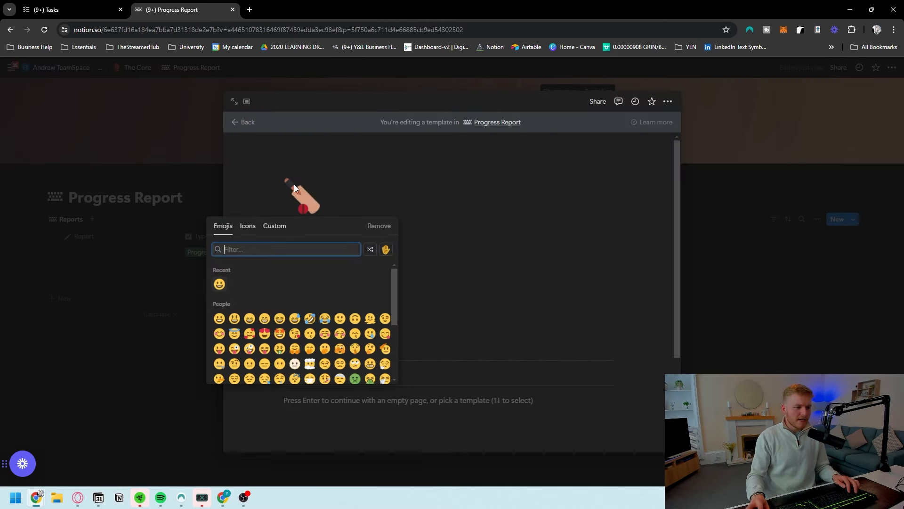
pyautogui.click(248, 226)
pyautogui.moveTo(267, 287)
pyautogui.click(248, 317)
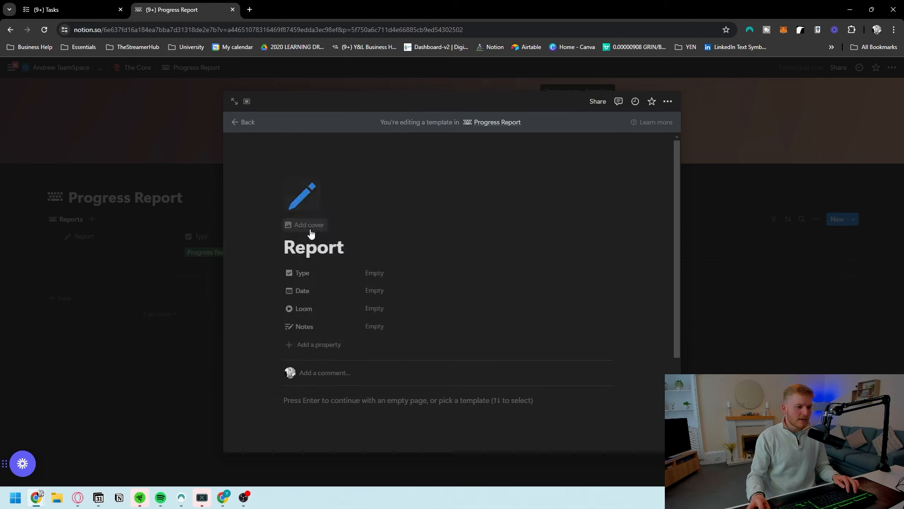
pyautogui.click(309, 226)
pyautogui.click(544, 145)
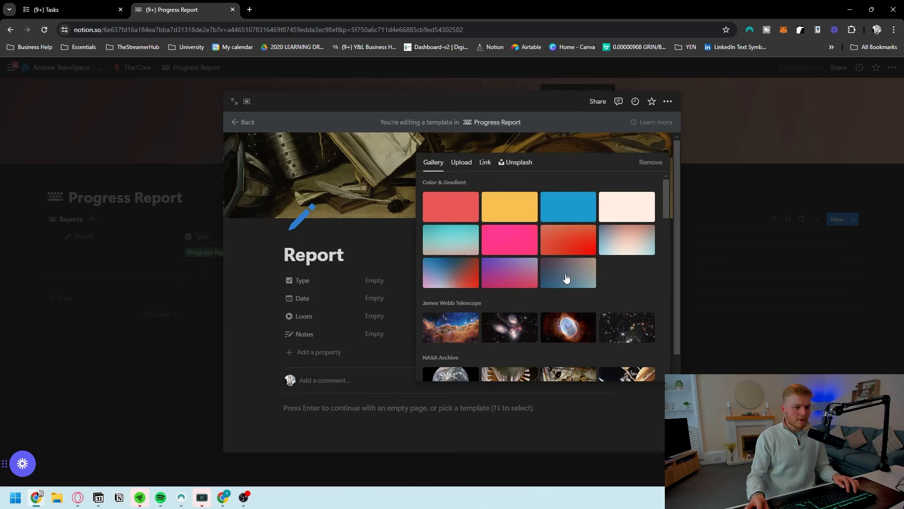
pyautogui.click(667, 101)
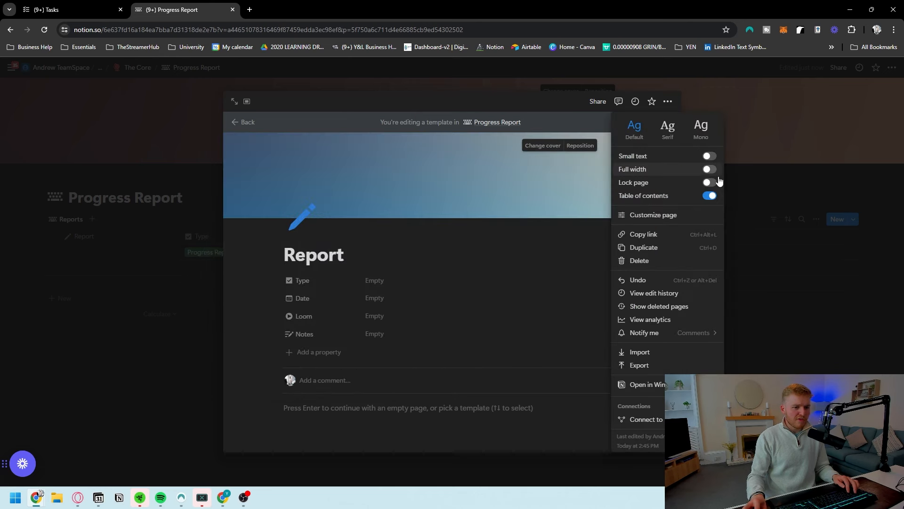
pyautogui.click(759, 330)
pyautogui.scroll(-2, 683, 351)
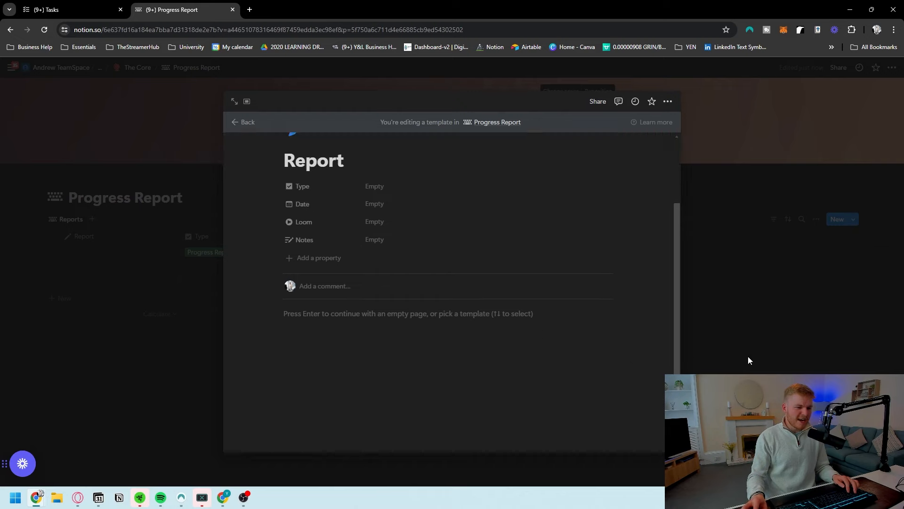
pyautogui.click(749, 359)
# Set the Report template as the default for the Progress Report database.
pyautogui.click(853, 219)
pyautogui.click(888, 254)
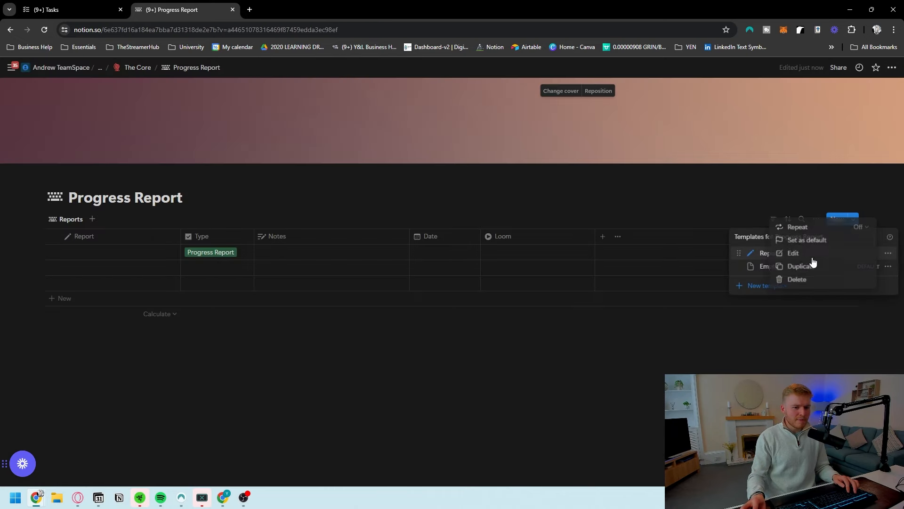
pyautogui.click(800, 241)
pyautogui.click(454, 265)
pyautogui.click(482, 427)
# Delete all the existing rows and add a new entry from the Report template.
pyautogui.click(52, 236)
pyautogui.press('Delete')
pyautogui.click(66, 268)
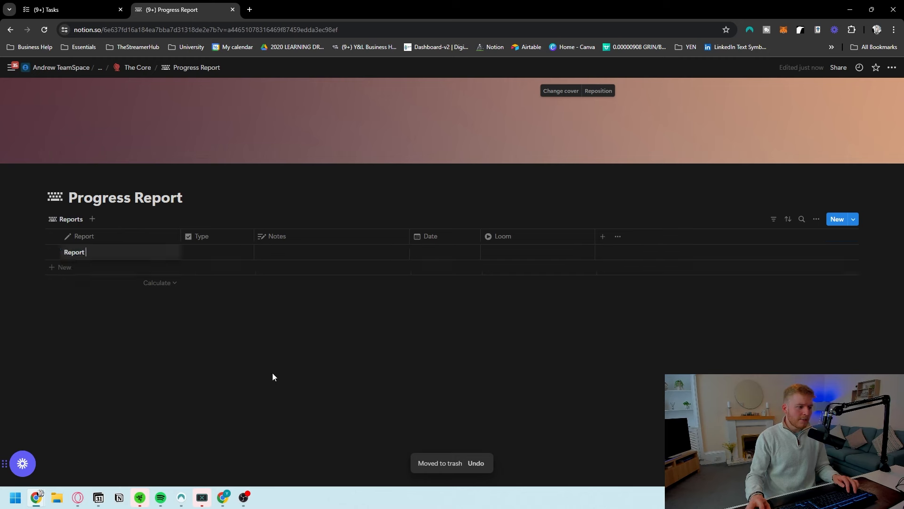
# Edit the Report template so the Date property fills in automatically with the current day.
pyautogui.click(853, 219)
pyautogui.click(888, 253)
pyautogui.click(796, 253)
pyautogui.click(372, 298)
pyautogui.click(382, 214)
pyautogui.click(127, 351)
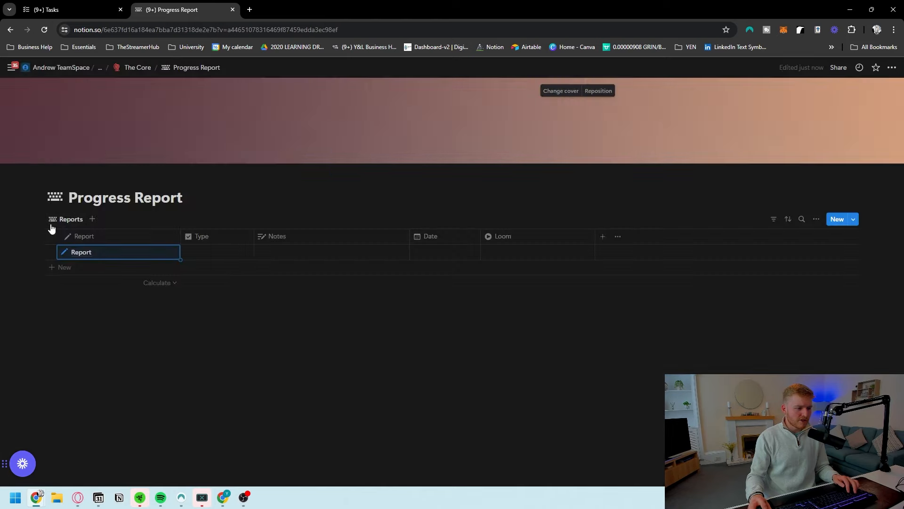
# Replace the old entry with a new one from the template and set its Type to Progress Report.
pyautogui.click(52, 237)
pyautogui.press('Delete')
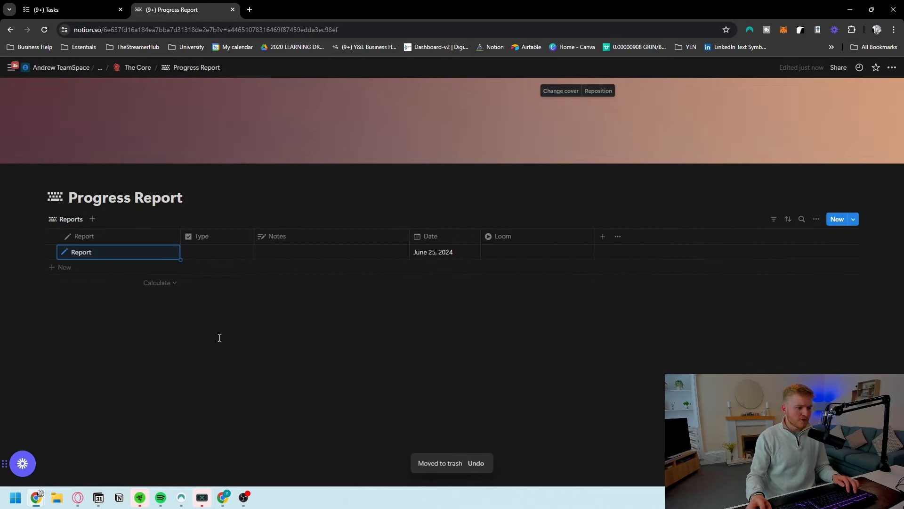
pyautogui.click(217, 254)
pyautogui.click(221, 288)
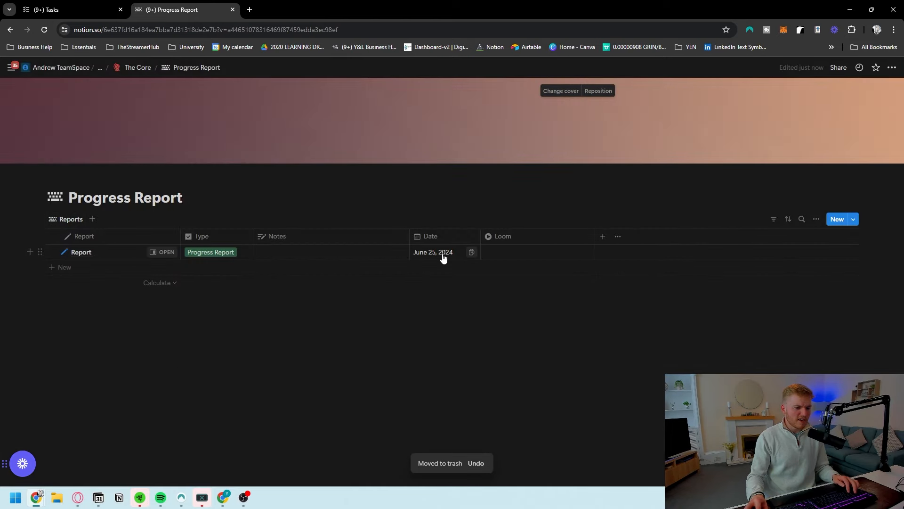
# Move the Progress Report database on The Core page into the Core Databases callout, below Tasks.
pyautogui.click(118, 72)
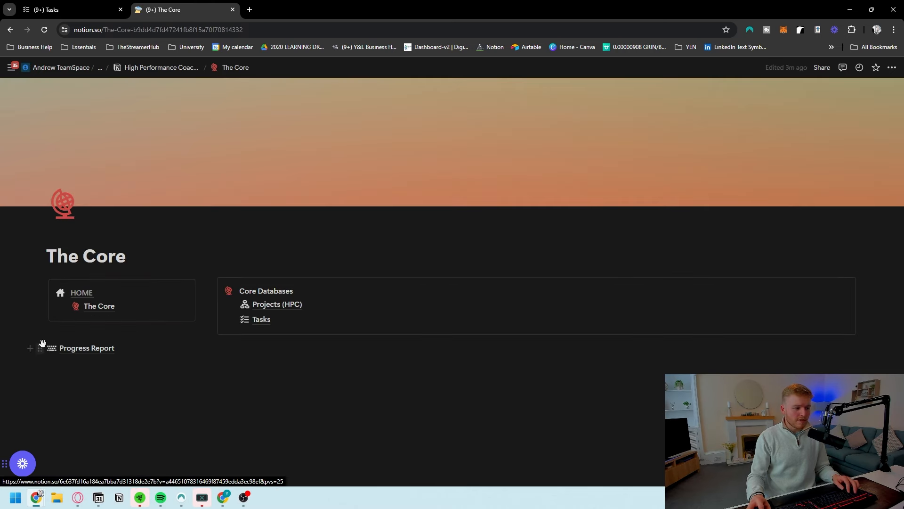
pyautogui.moveTo(41, 348); pyautogui.dragTo(261, 330)
pyautogui.click(248, 400)
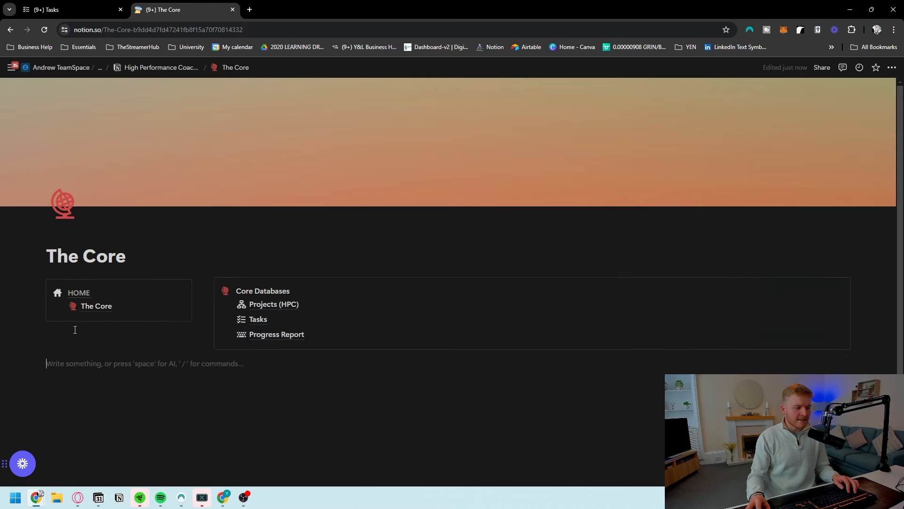
# Go to the HOME page and move the New Project button to the start of the button row.
pyautogui.click(80, 293)
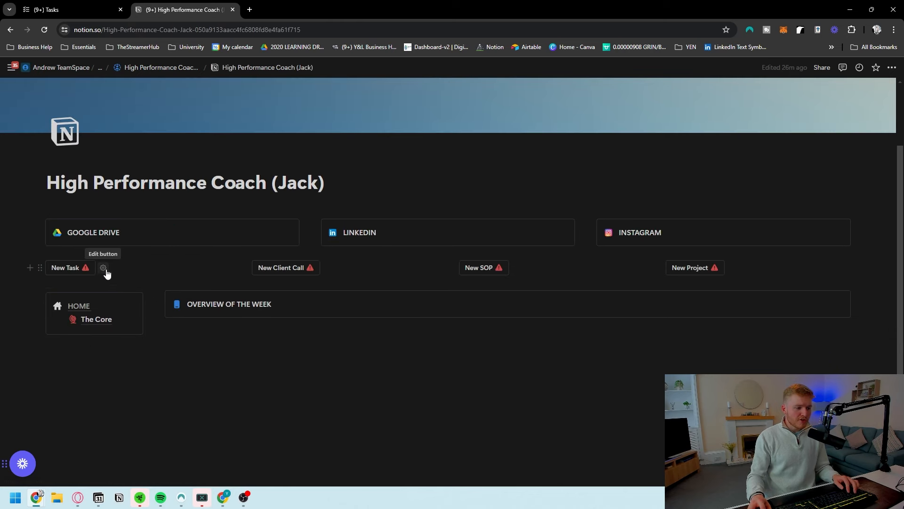
pyautogui.moveTo(297, 259); pyautogui.dragTo(26, 268)
pyautogui.click(341, 397)
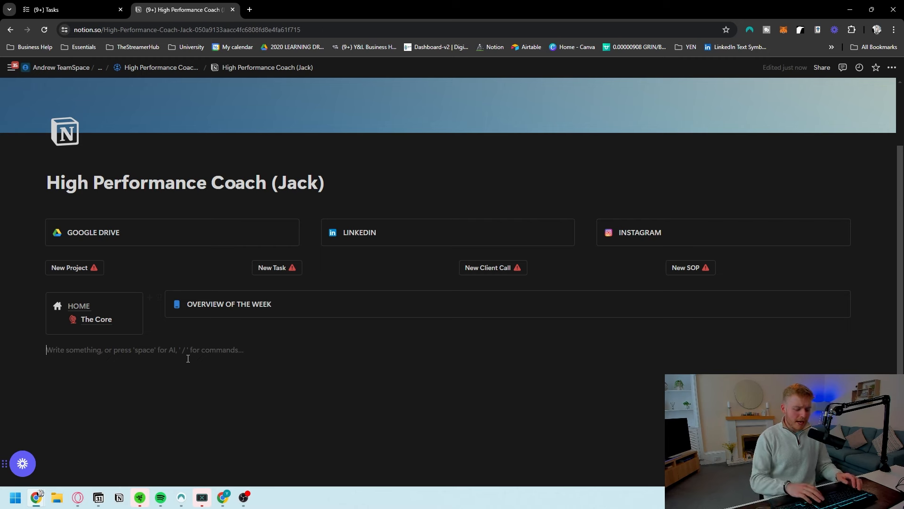
# Insert a linked view of the Projects (HPC) database below the callouts, using its existing Projects view.
pyautogui.write('/linked')
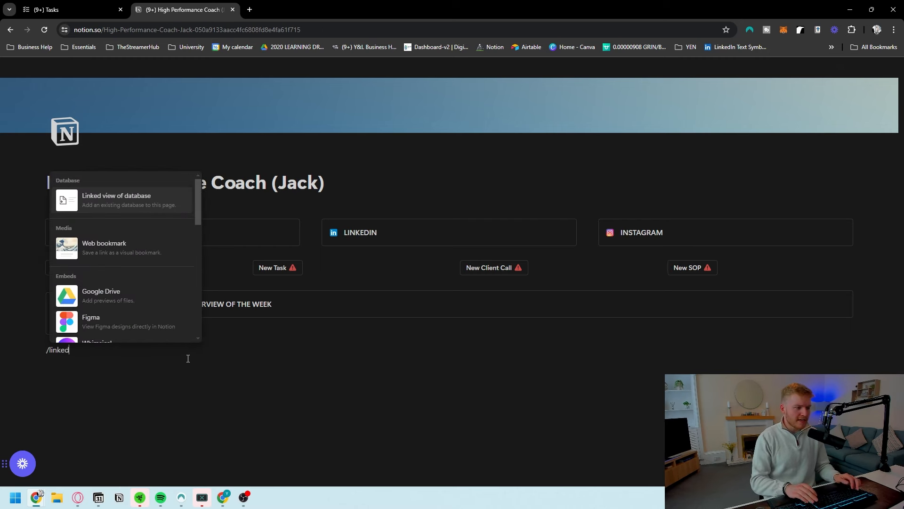
pyautogui.press('Return')
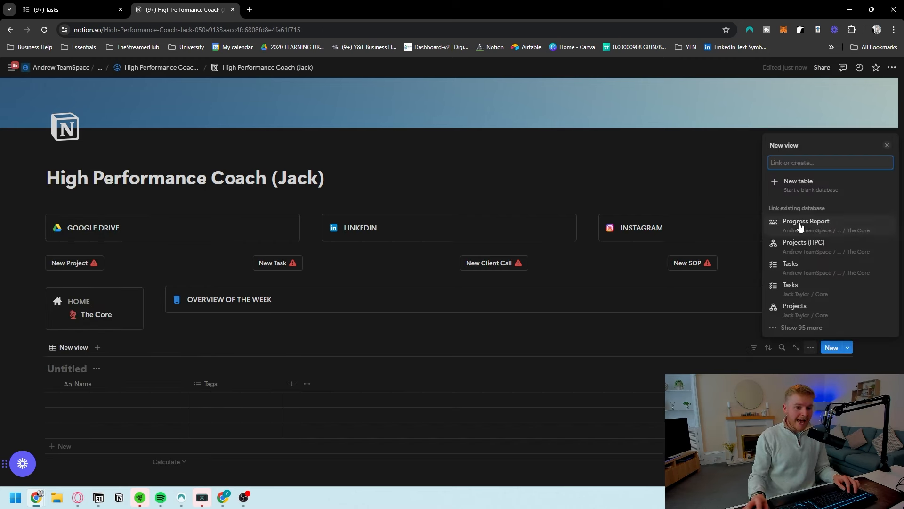
pyautogui.click(826, 245)
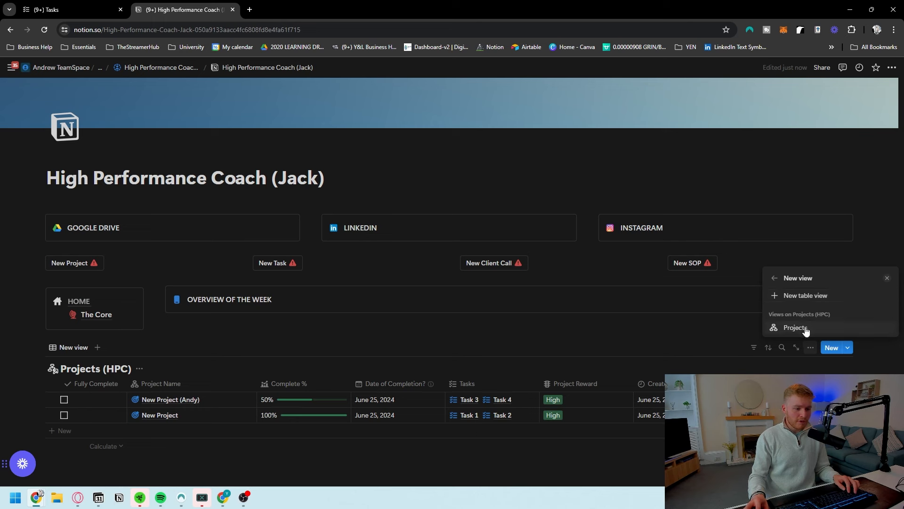
pyautogui.click(786, 324)
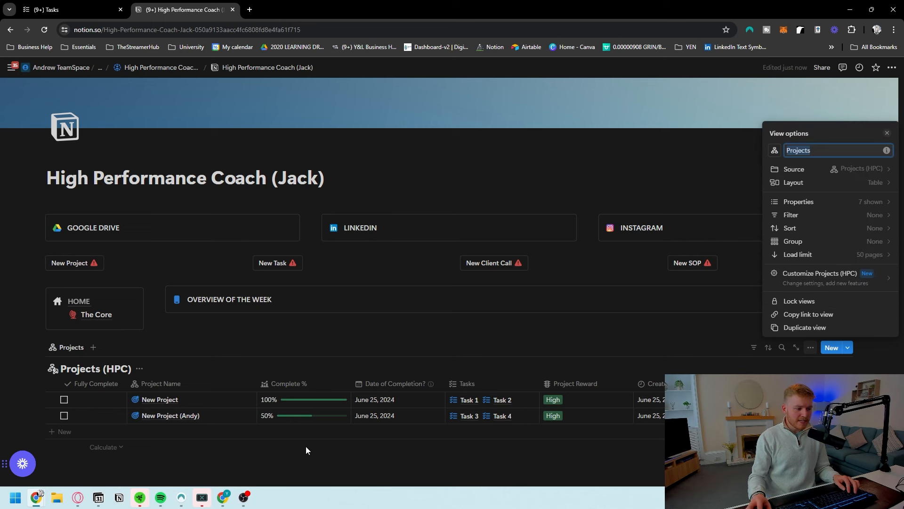
# Set the Projects view's load limit to 10 pages and hide its database title.
pyautogui.click(871, 255)
pyautogui.press('Escape')
pyautogui.click(796, 182)
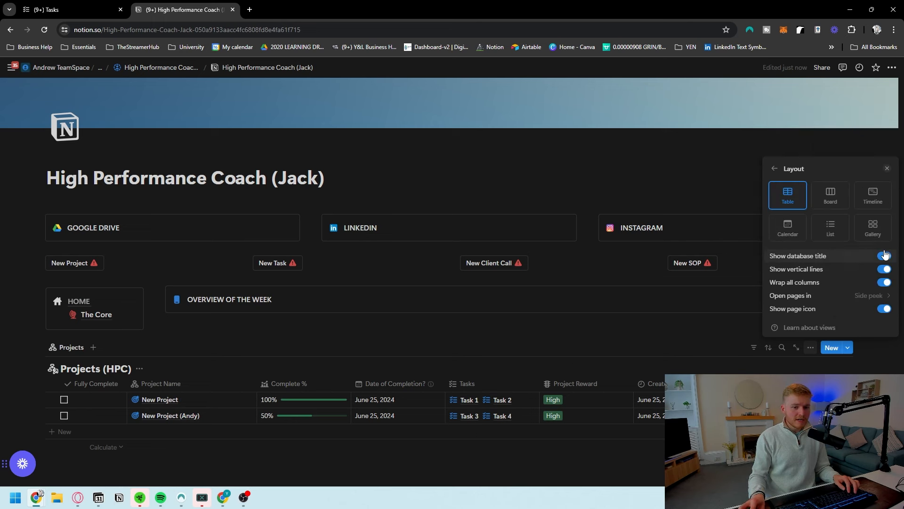
pyautogui.click(774, 169)
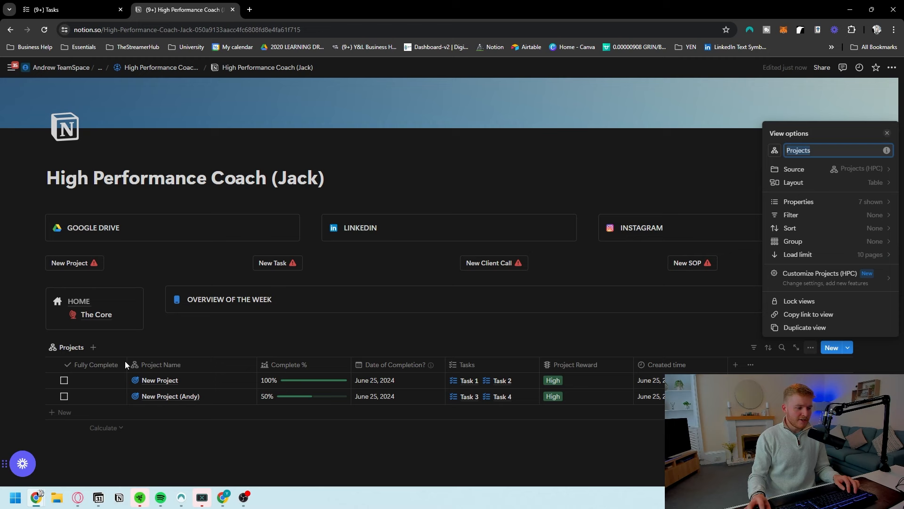
# Move the linked Projects view into the OVERVIEW OF THE WEEK callout.
pyautogui.click(41, 348)
pyautogui.moveTo(41, 347); pyautogui.dragTo(222, 317)
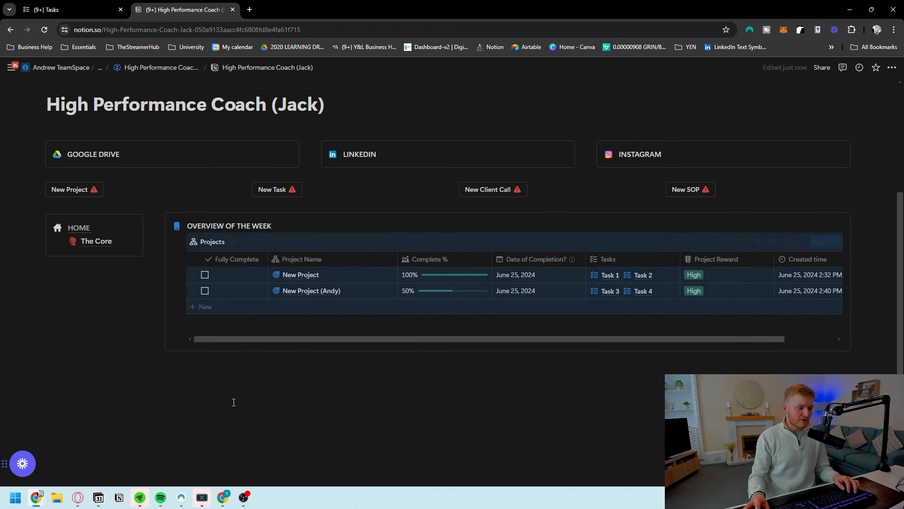
pyautogui.click(233, 402)
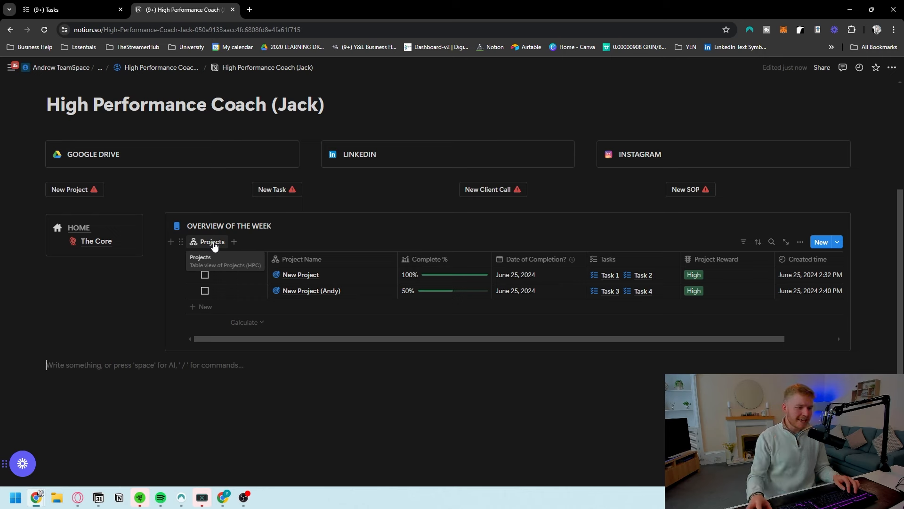
# Open the Projects (HPC) database from The Core in the Tasks browser tab, and return to review the linked view's columns.
pyautogui.click(56, 9)
pyautogui.click(139, 67)
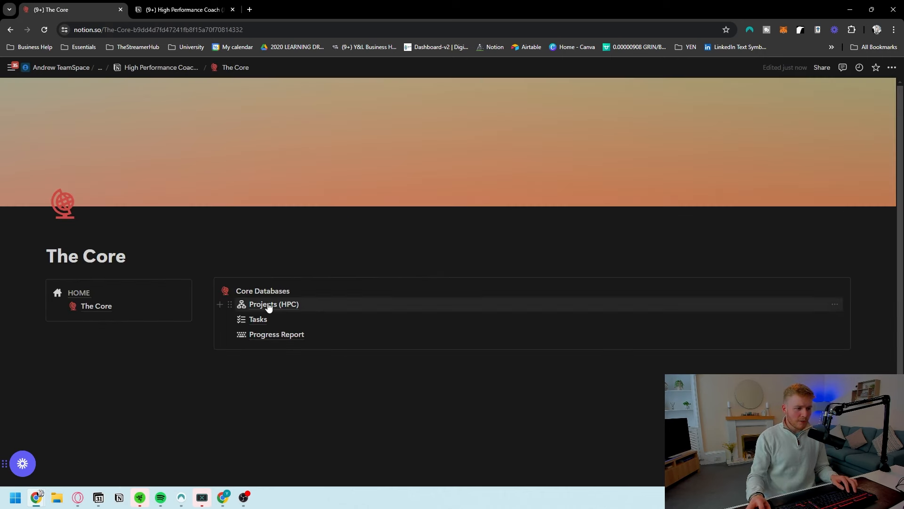
pyautogui.click(264, 306)
pyautogui.hotkey('ctrl', 'Tab')
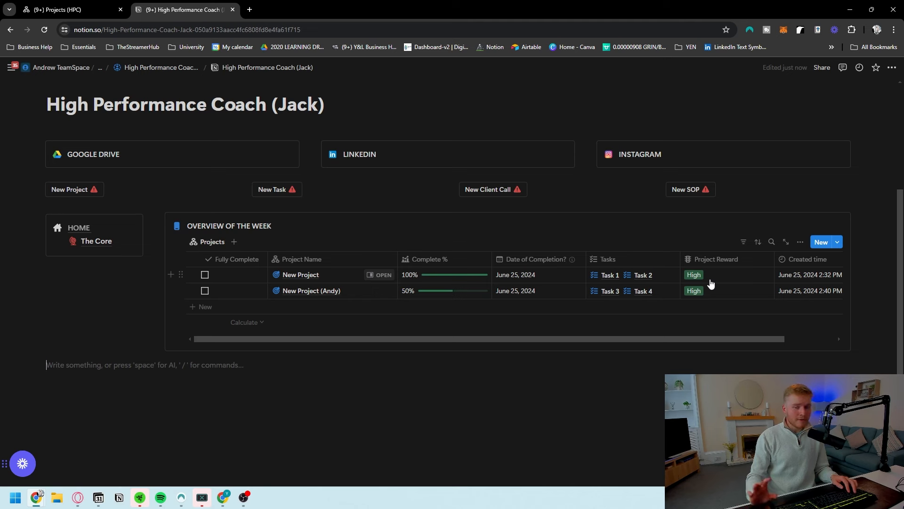
pyautogui.hscroll(2, 813, 281)
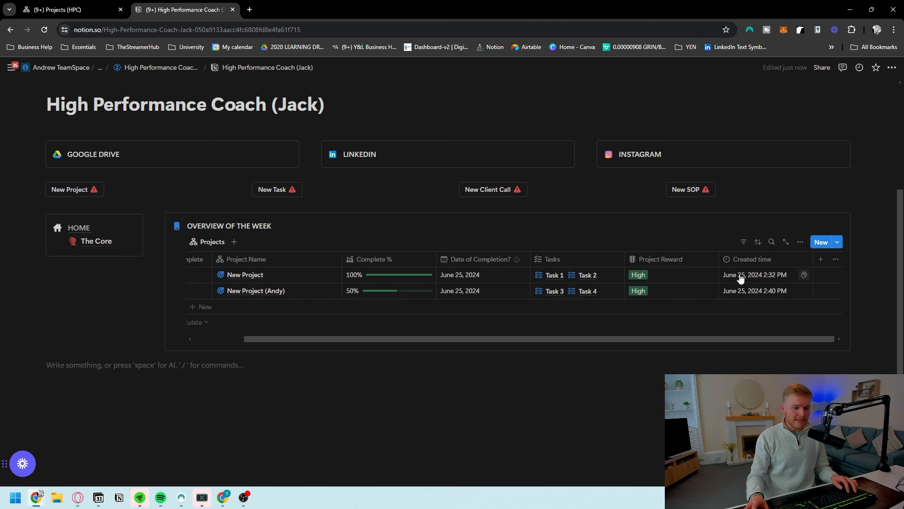
# Hide the Created time column in the linked Projects view, and check the source Projects (HPC) database in the other browser tab.
pyautogui.click(763, 262)
pyautogui.click(749, 360)
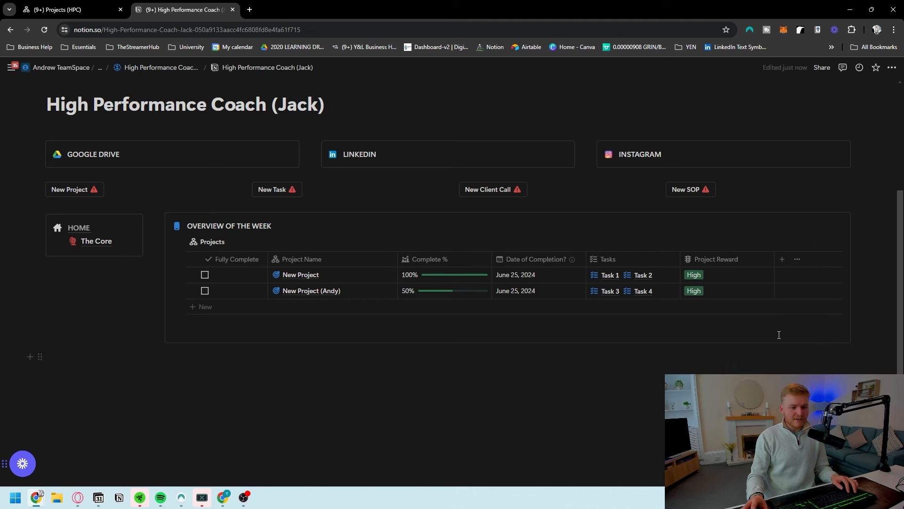
pyautogui.click(71, 9)
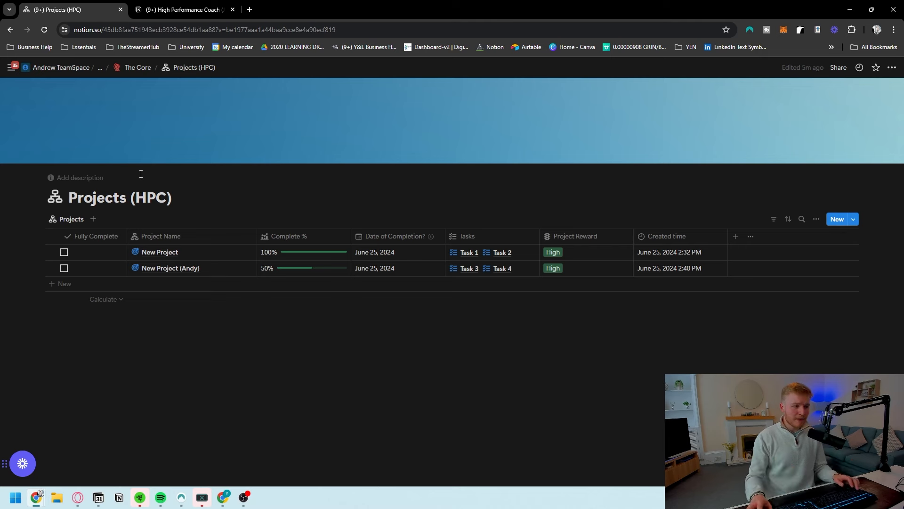
pyautogui.click(156, 5)
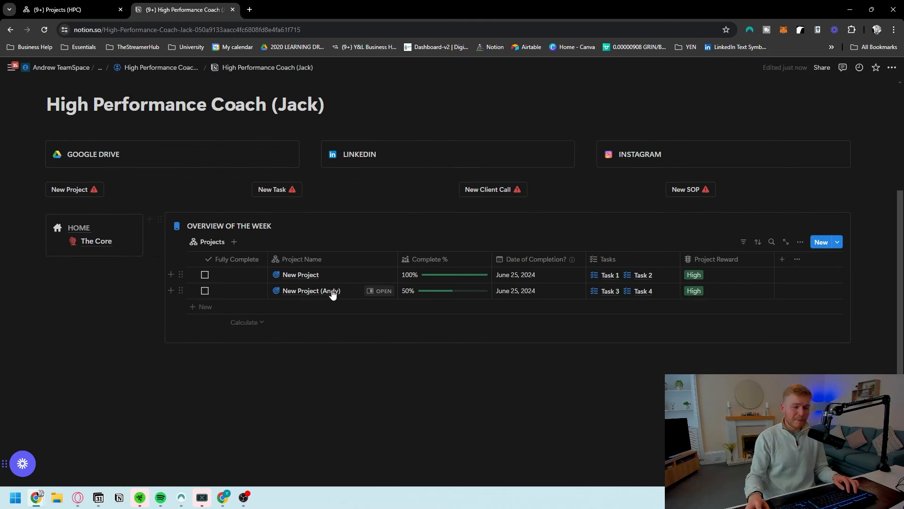
pyautogui.click(744, 245)
pyautogui.click(760, 247)
pyautogui.click(759, 245)
pyautogui.click(740, 238)
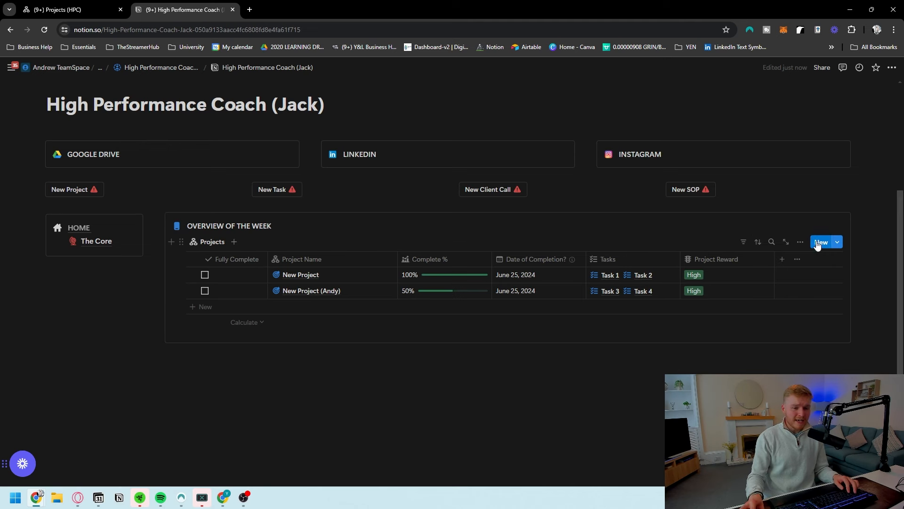
pyautogui.click(800, 241)
pyautogui.click(856, 310)
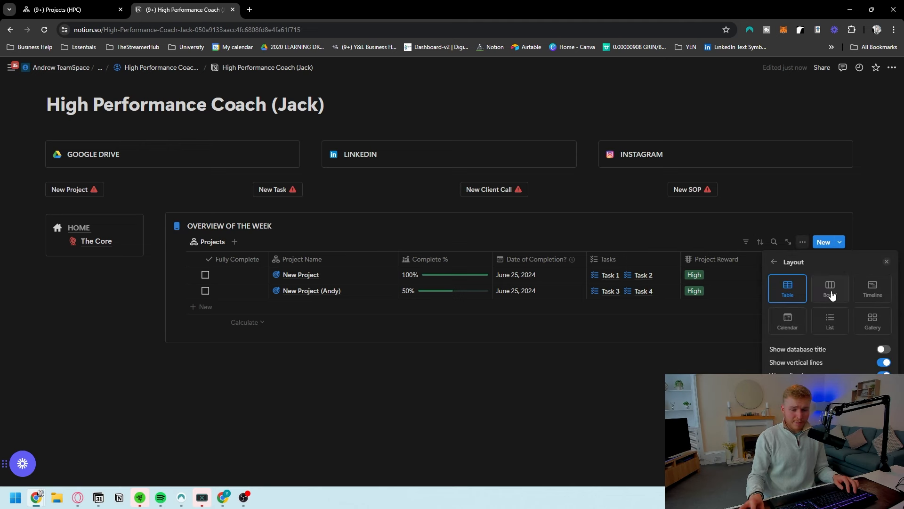
pyautogui.click(346, 375)
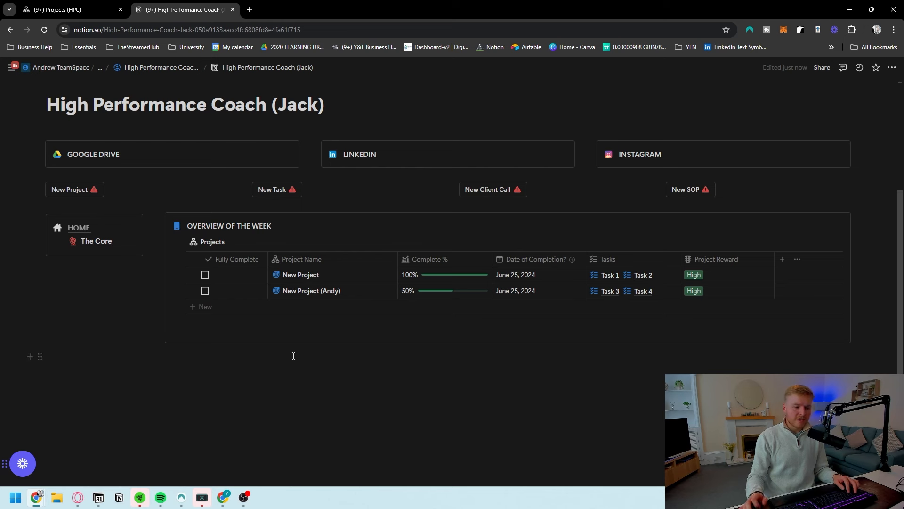
# Slightly narrow the Project Name column in the linked Projects view.
pyautogui.moveTo(398, 254); pyautogui.dragTo(380, 255)
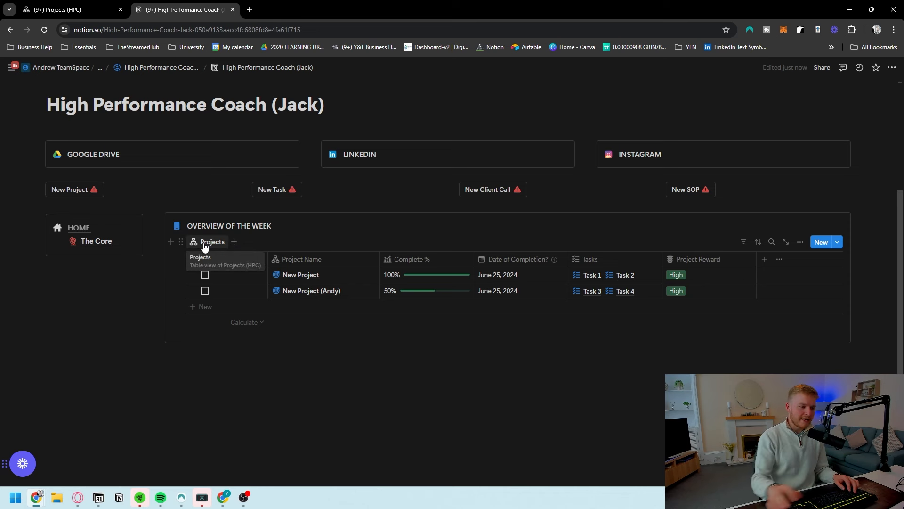
# Add a second view to the weekly overview from the Tasks database, using its existing Tasks view, and hide its database title.
pyautogui.click(233, 243)
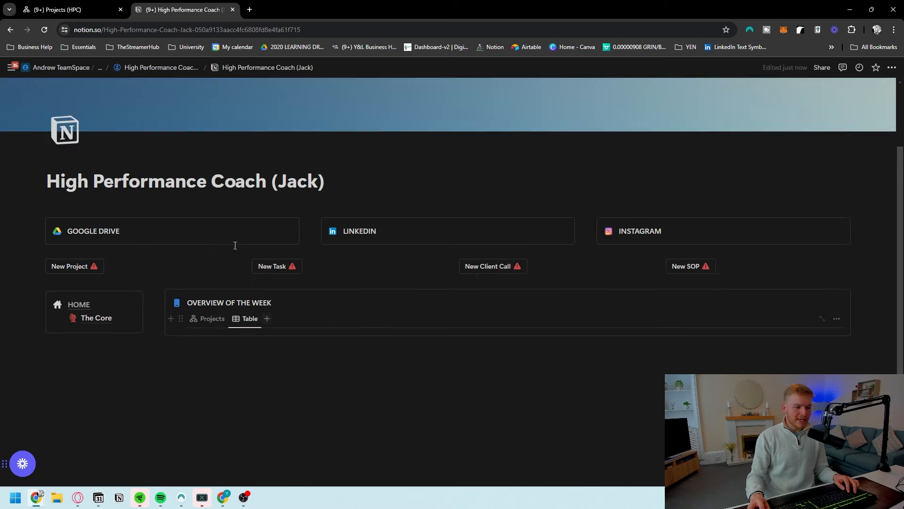
pyautogui.click(824, 240)
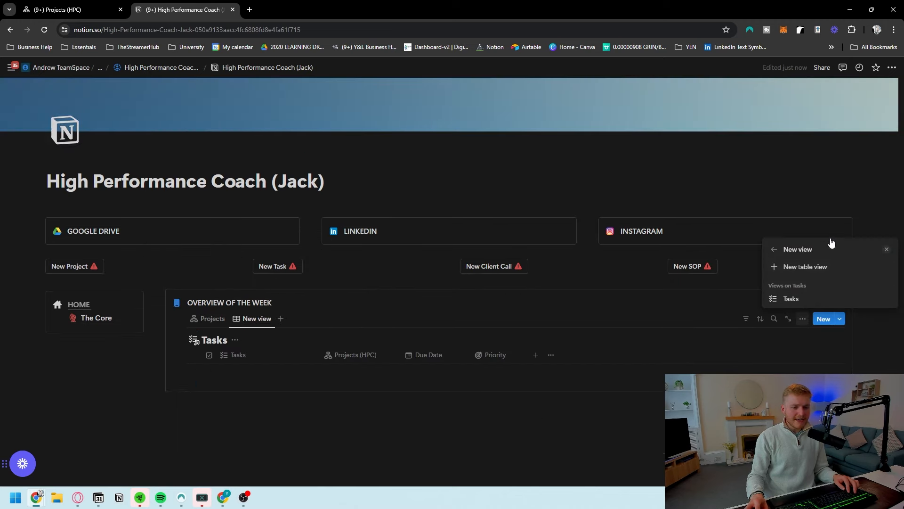
pyautogui.click(762, 304)
pyautogui.click(874, 140)
pyautogui.click(884, 227)
pyautogui.click(775, 140)
# Sort the Tasks view by Due Date in ascending order and save the sort for everyone.
pyautogui.click(872, 210)
pyautogui.click(874, 232)
pyautogui.click(863, 188)
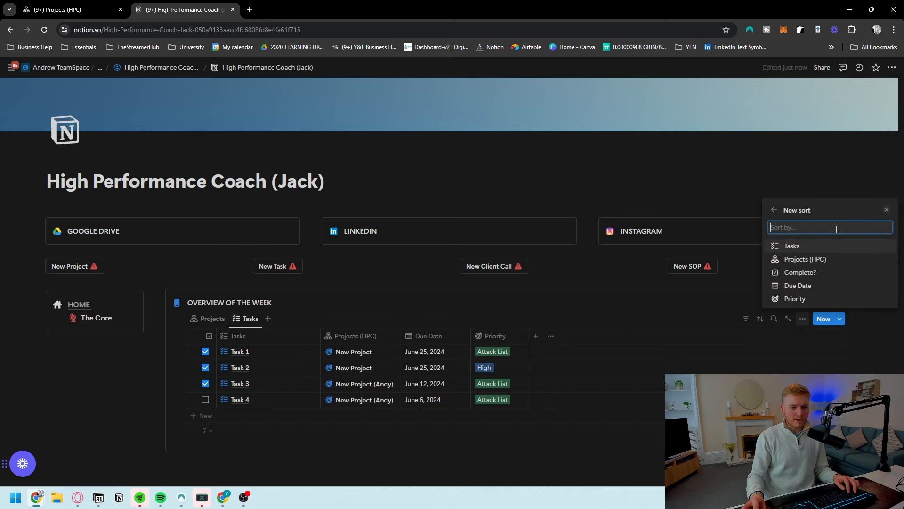
pyautogui.click(826, 293)
pyautogui.click(848, 211)
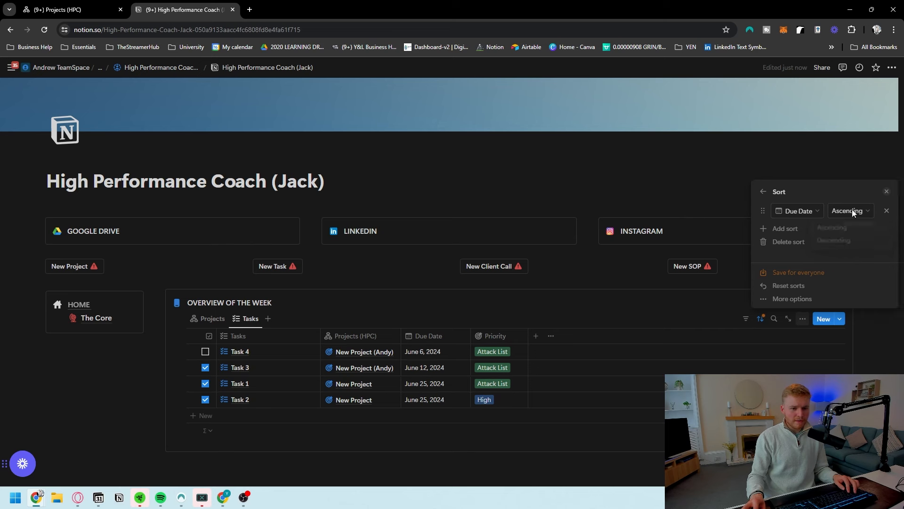
pyautogui.click(834, 242)
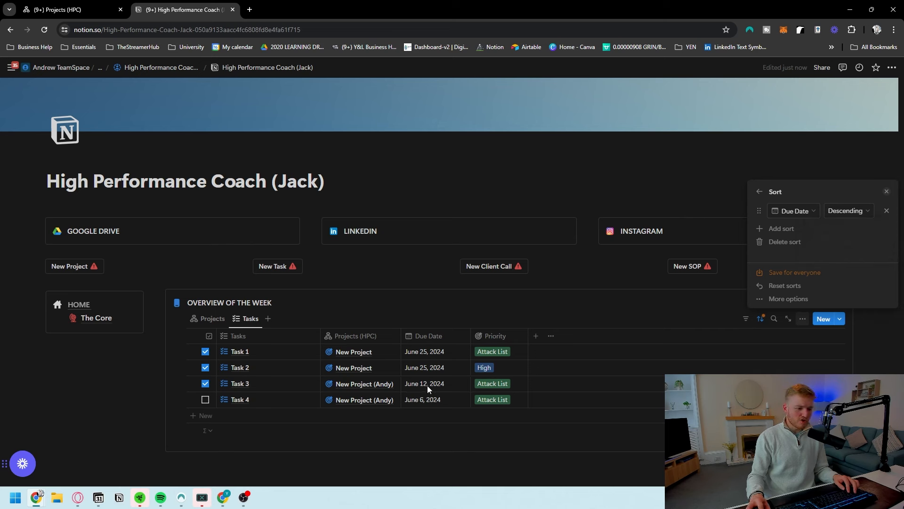
pyautogui.click(841, 211)
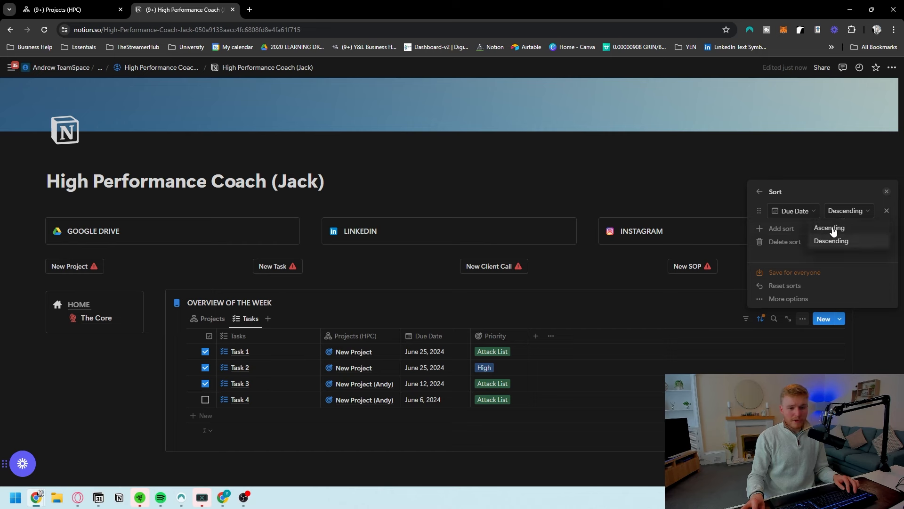
pyautogui.click(836, 231)
pyautogui.click(791, 272)
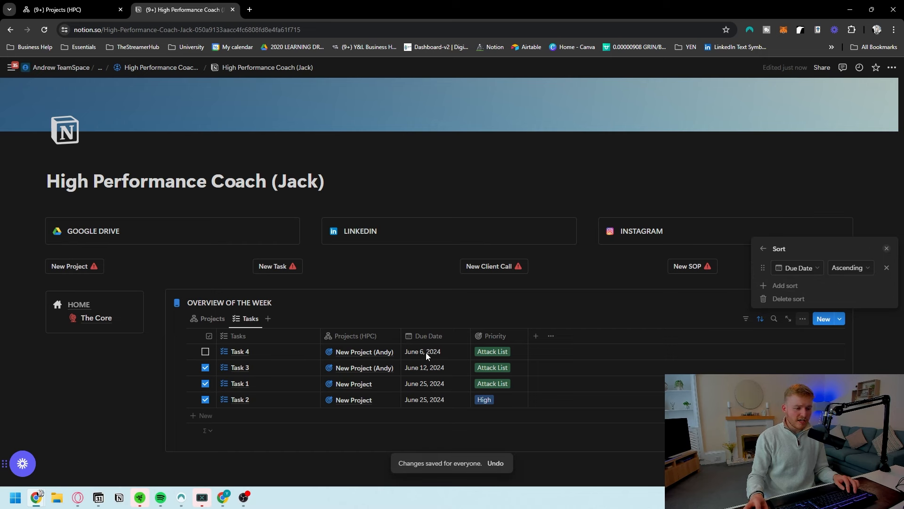
pyautogui.click(117, 418)
# Compare the Projects and Tasks views in the weekly overview, ending on Projects.
pyautogui.scroll(-1, 423, 368)
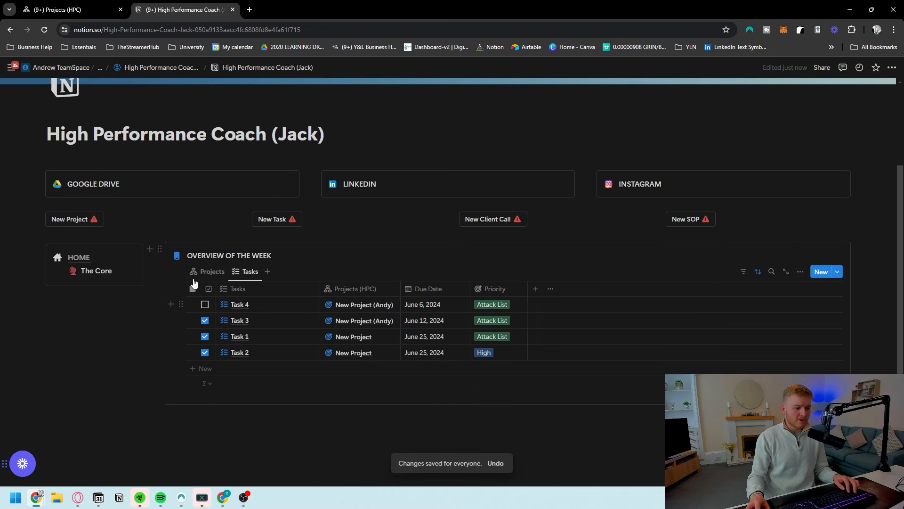
pyautogui.click(217, 271)
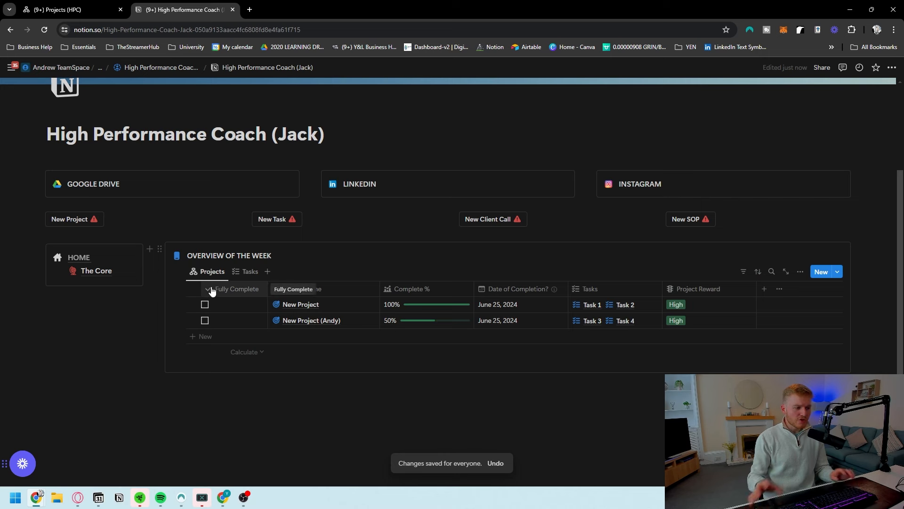
pyautogui.click(249, 273)
pyautogui.click(215, 271)
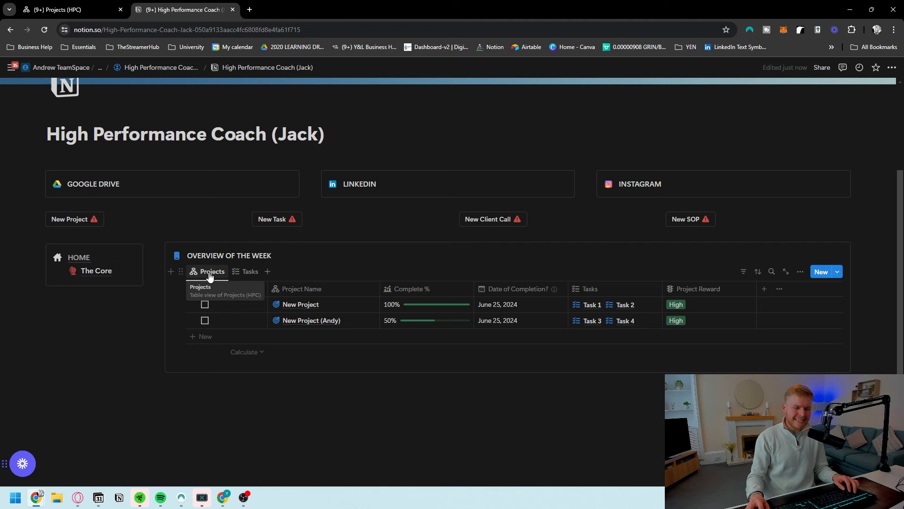
# Filter the Projects view to rows with Fully Complete unchecked and save the filter for everyone.
pyautogui.click(743, 273)
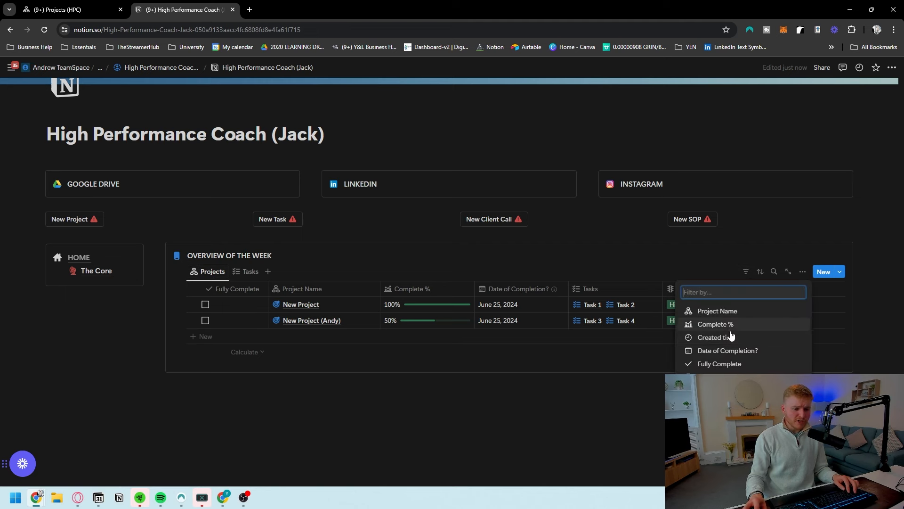
pyautogui.click(728, 364)
pyautogui.click(226, 325)
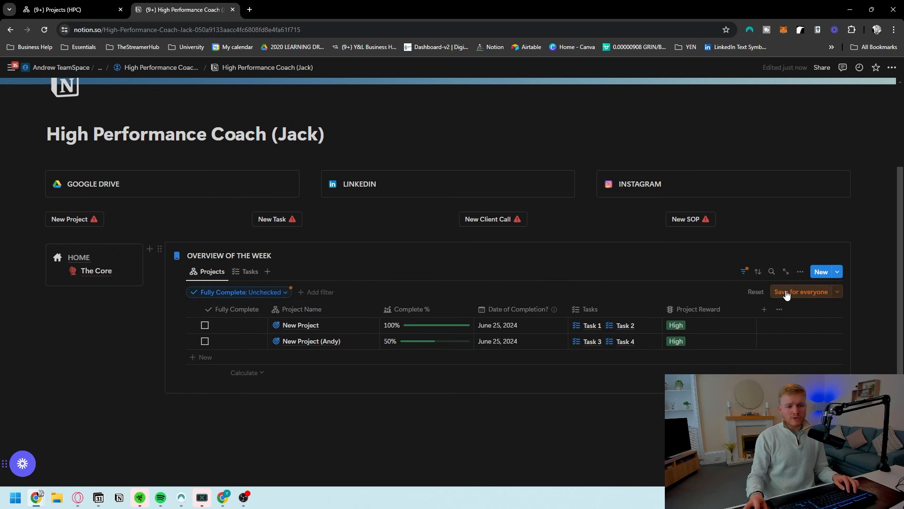
pyautogui.click(801, 292)
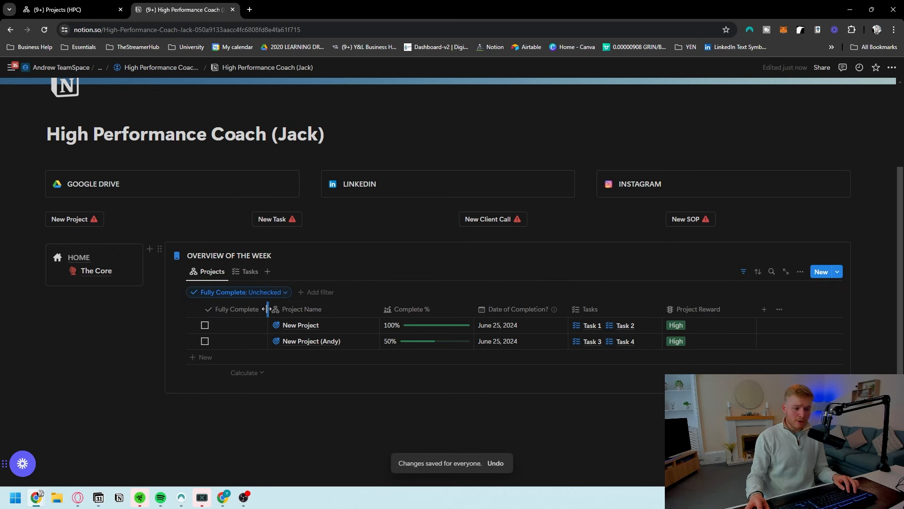
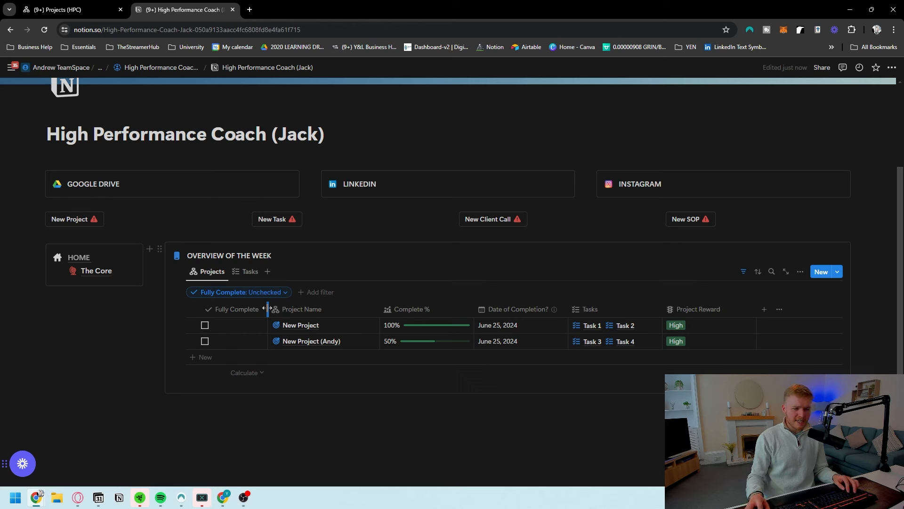
# Rename the linked Projects view as "Projects for this Month".
pyautogui.click(203, 267)
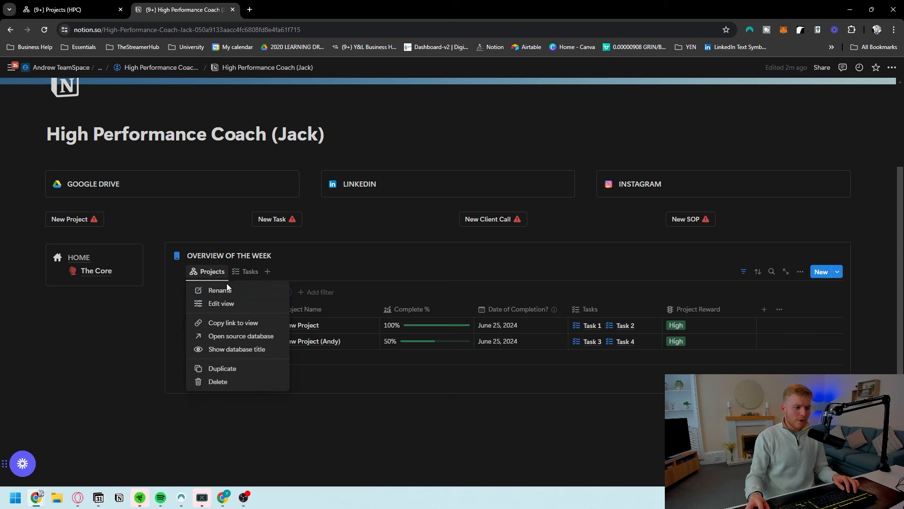
pyautogui.click(227, 286)
pyautogui.click(833, 284)
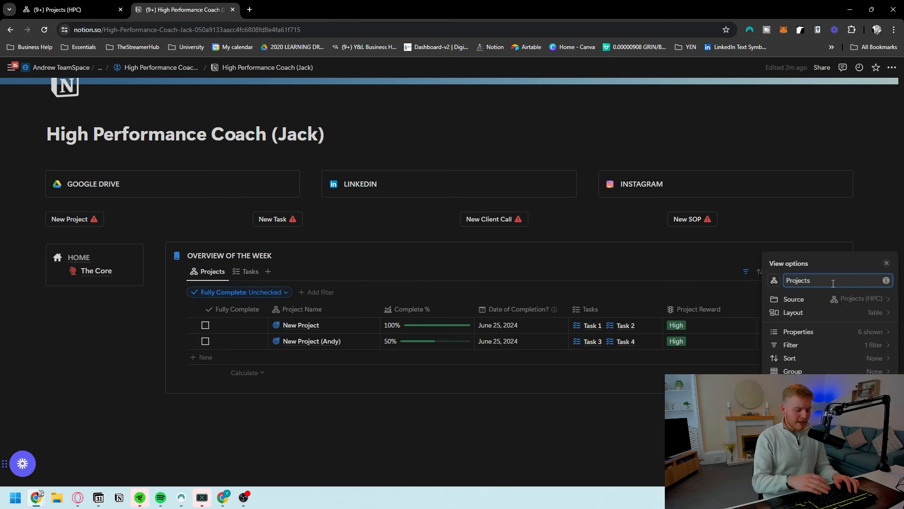
pyautogui.write('f')
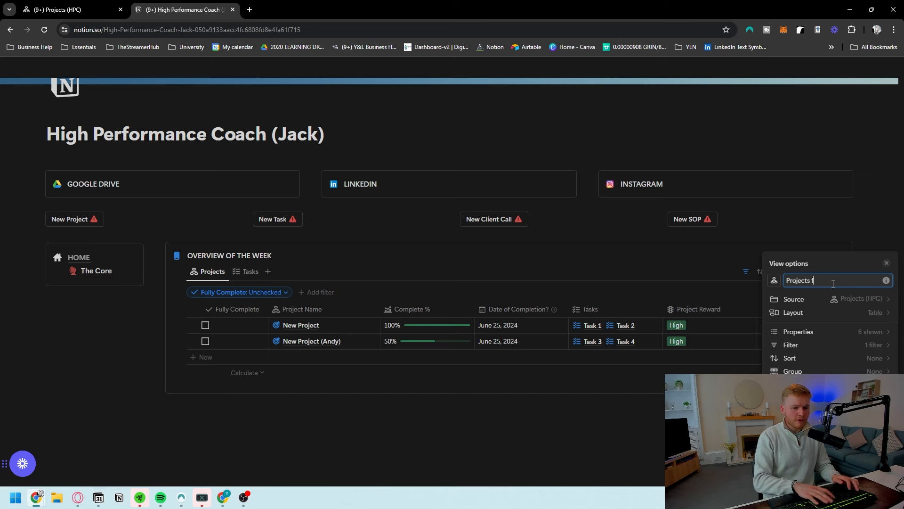
pyautogui.write('or this Month')
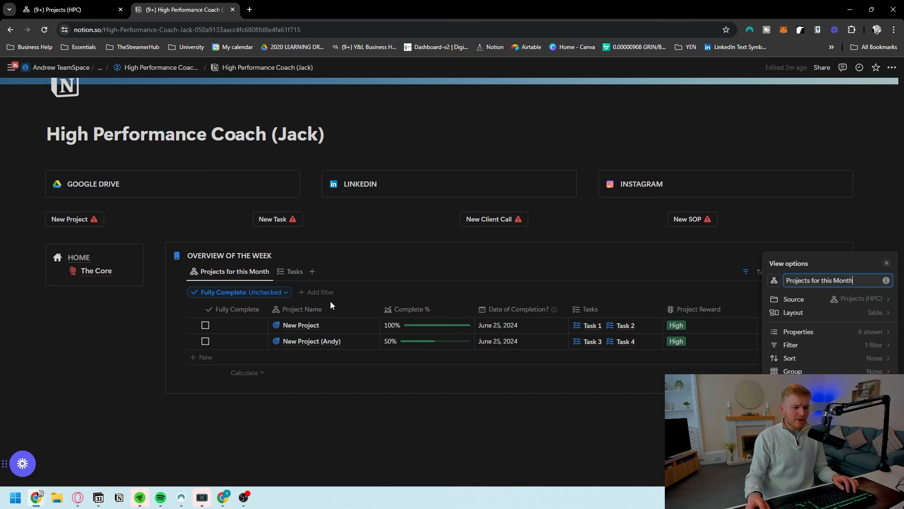
# Add a Date of Completion? filter set to this month, relative to today, and save it for everyone.
pyautogui.click(845, 349)
pyautogui.click(801, 324)
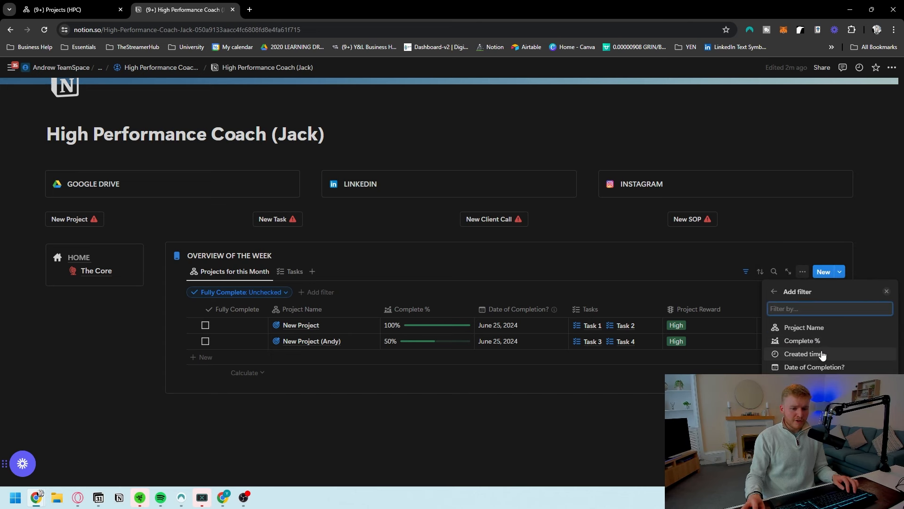
pyautogui.click(825, 370)
pyautogui.click(847, 331)
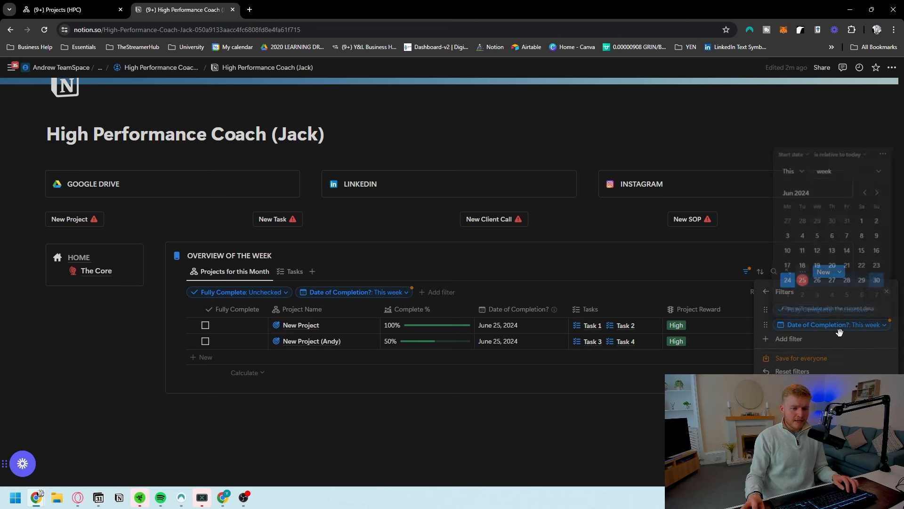
pyautogui.click(848, 169)
pyautogui.click(825, 212)
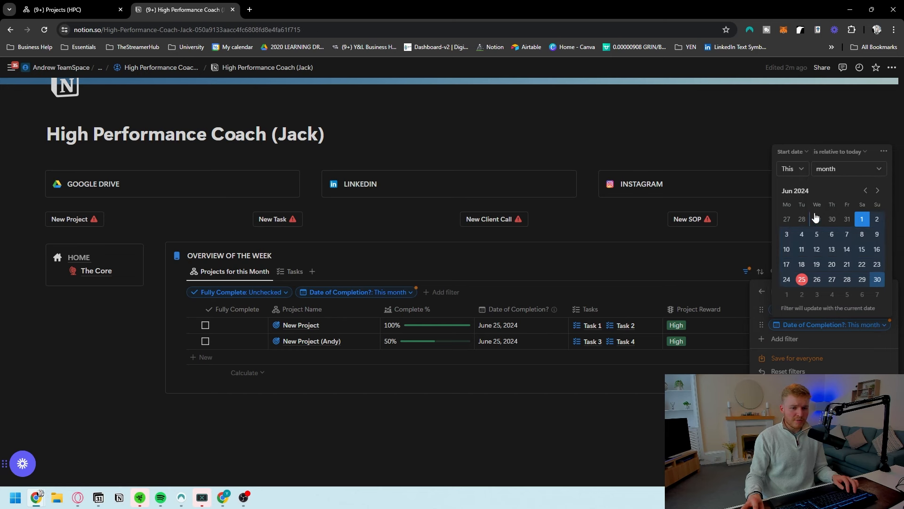
pyautogui.click(788, 359)
pyautogui.click(108, 381)
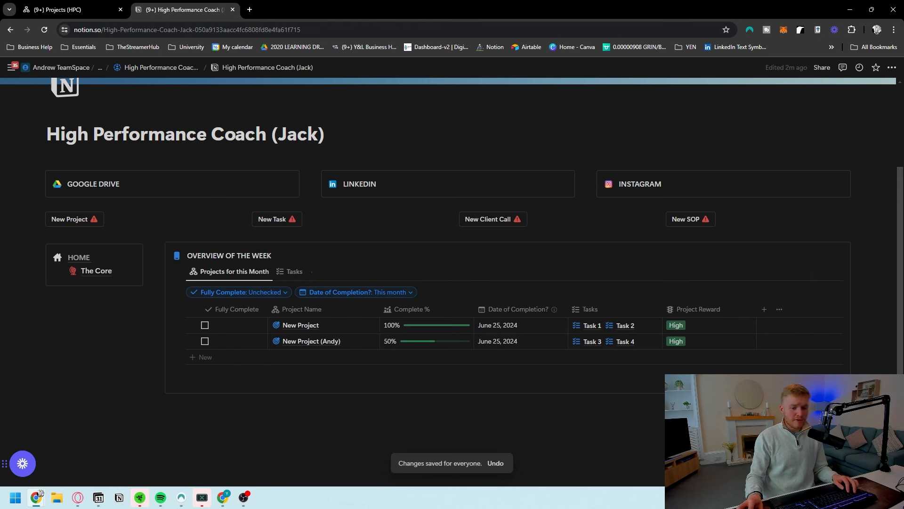
# Test the month filter by moving New Project's completion date outside this month, and undo the date change.
pyautogui.click(516, 309)
pyautogui.click(498, 297)
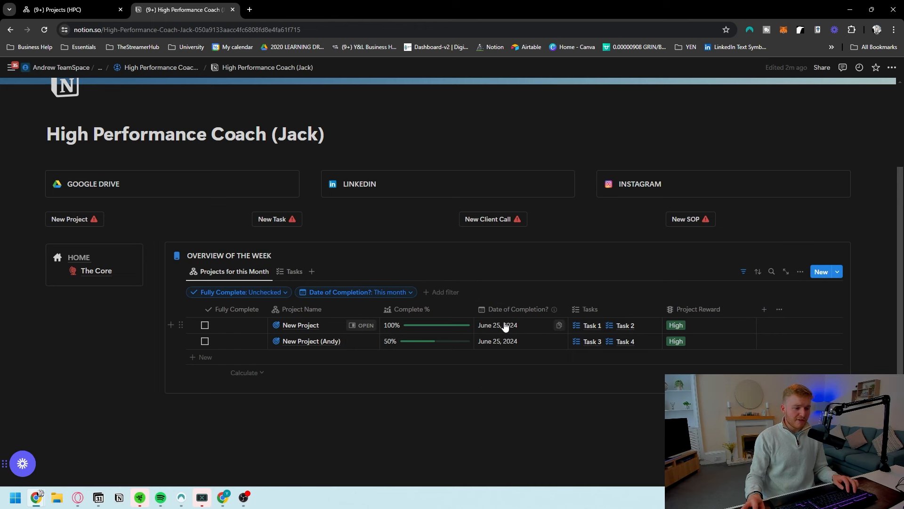
pyautogui.click(504, 324)
pyautogui.click(530, 212)
pyautogui.press('Escape')
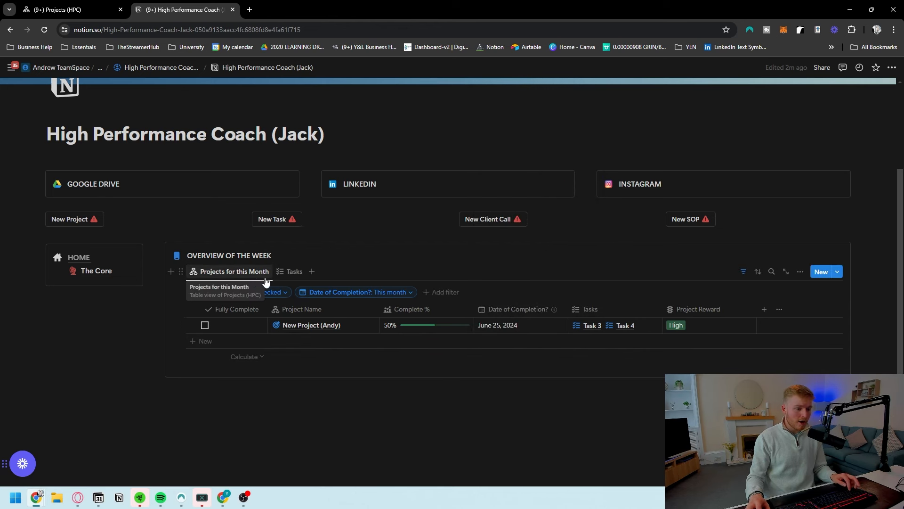
pyautogui.hotkey('ctrl', 'z')
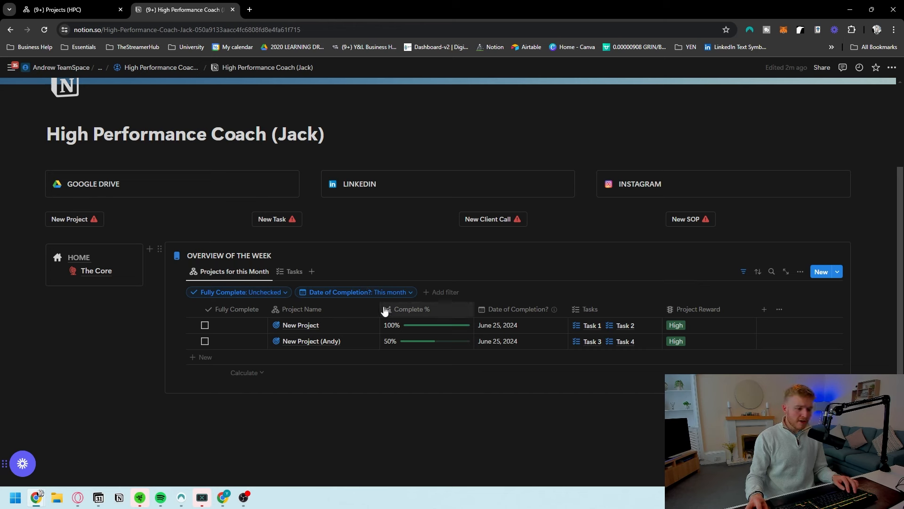
# Narrow the Project Name column, sort the monthly projects view by Date of Completion? ascending, and save the sort for everyone.
pyautogui.moveTo(380, 309); pyautogui.dragTo(363, 309)
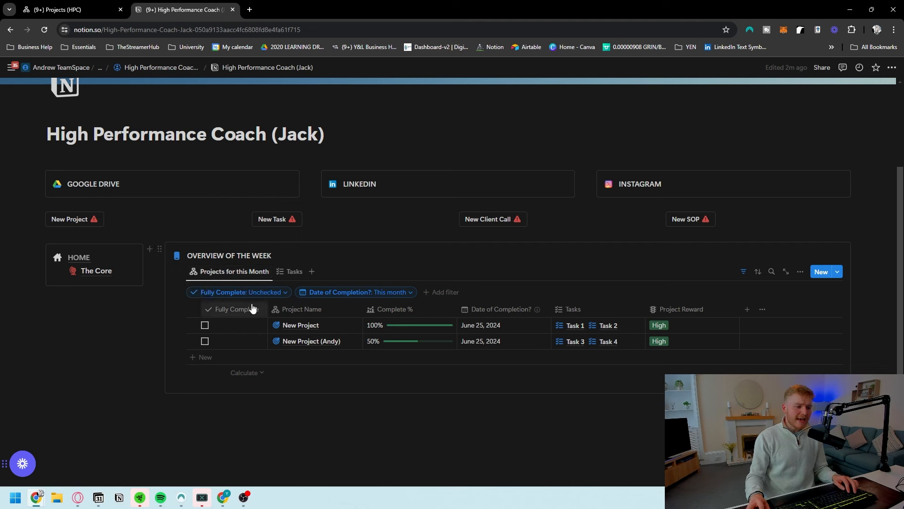
pyautogui.click(759, 272)
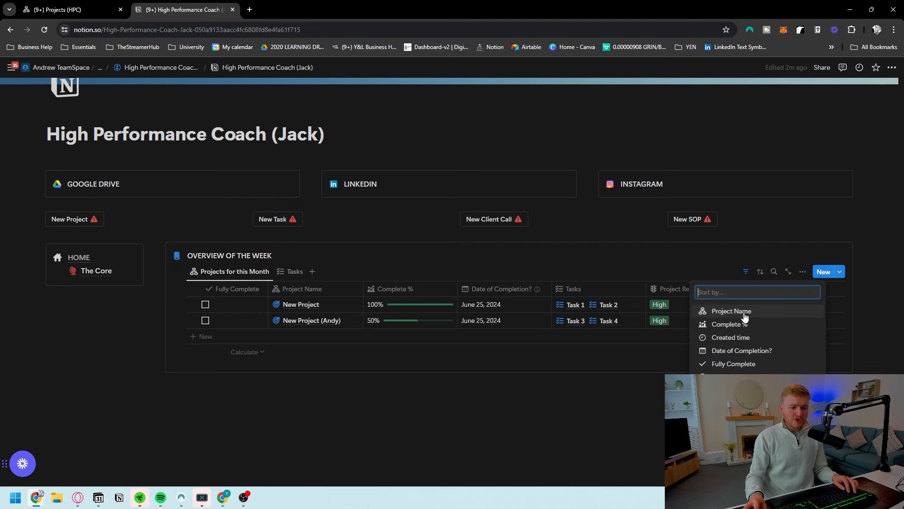
pyautogui.click(746, 351)
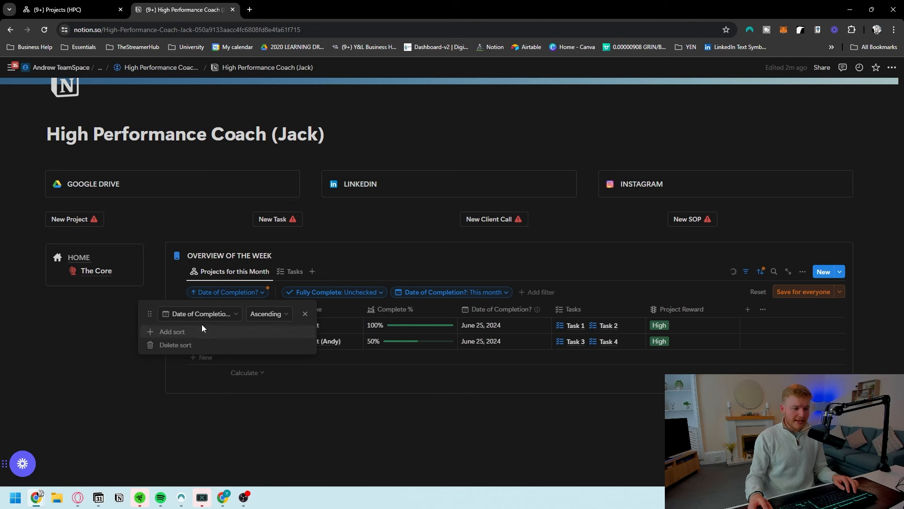
pyautogui.click(799, 293)
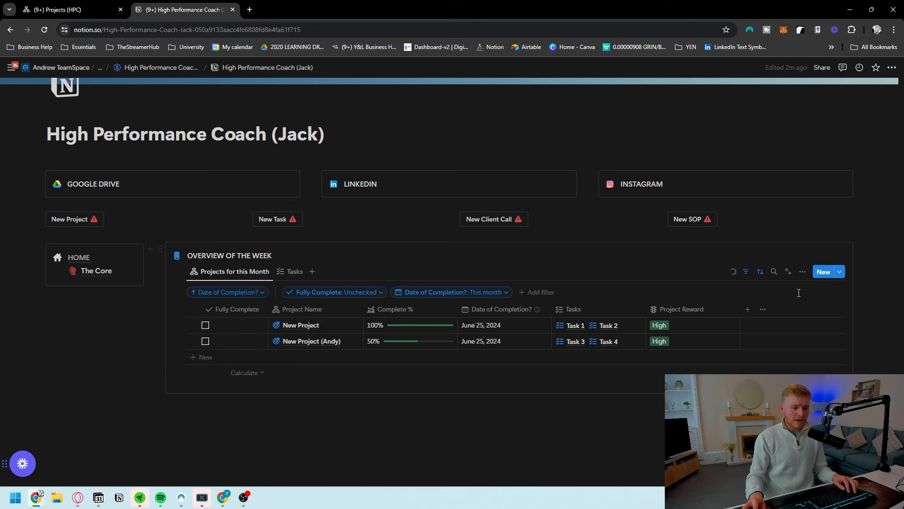
# Set the Date of Completion? of the 50% complete project to June 19, 2024.
pyautogui.click(498, 340)
pyautogui.click(505, 197)
pyautogui.press('Escape')
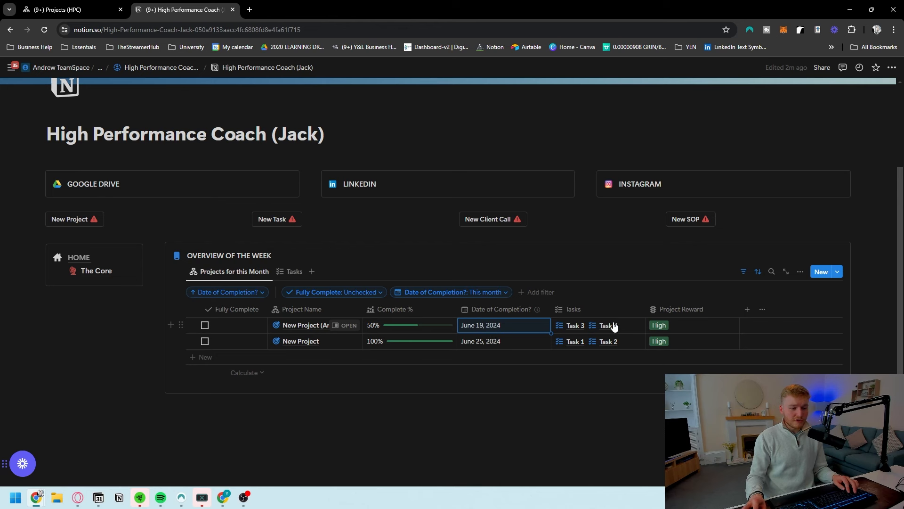
# Examine the 50% complete project's page and its related Task 4, and return to the dashboard.
pyautogui.click(350, 326)
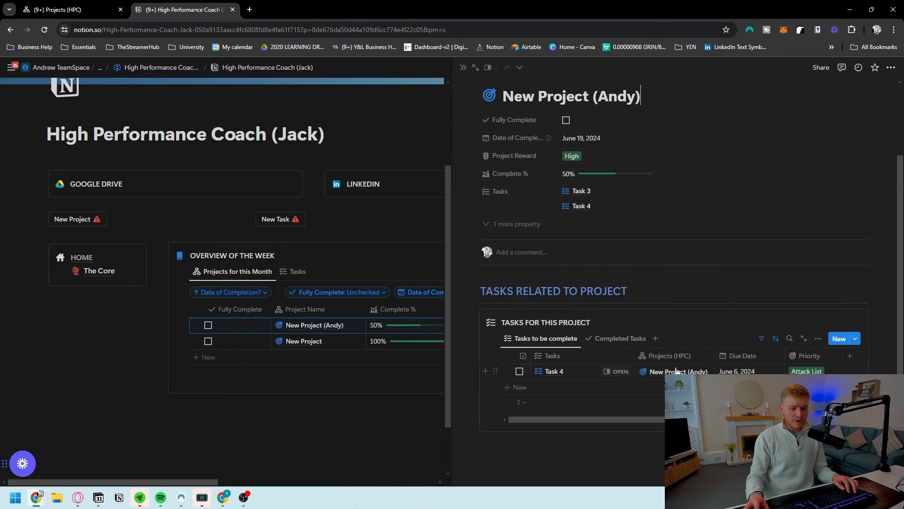
pyautogui.click(621, 372)
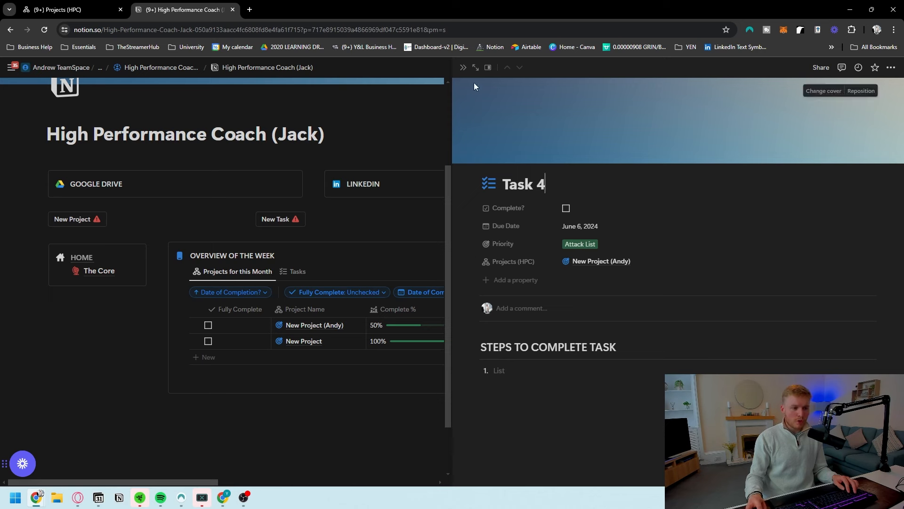
pyautogui.click(463, 68)
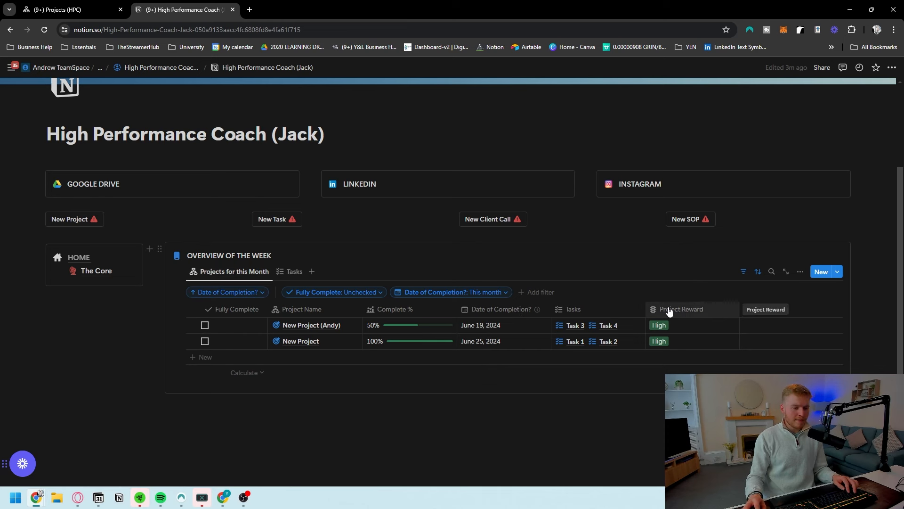
# Duplicate the Projects for this Month view and name the copy "Projects in Reward Groups".
pyautogui.click(260, 272)
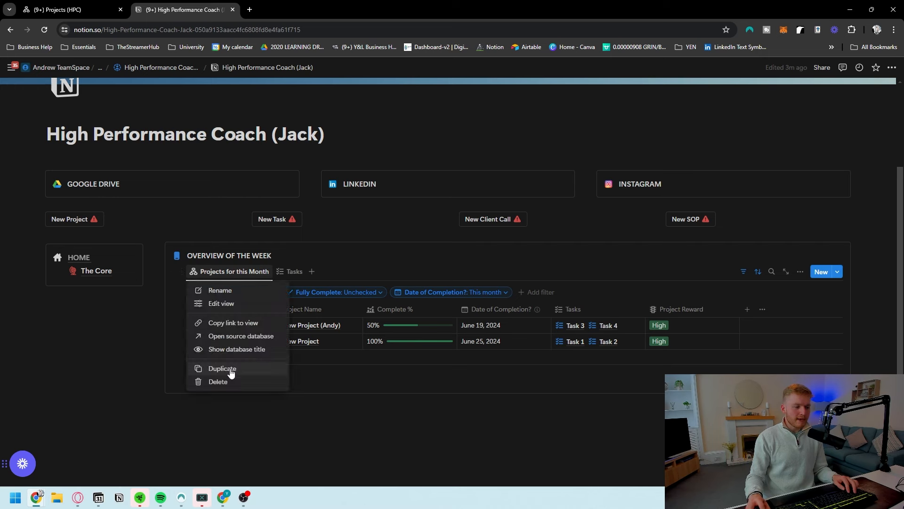
pyautogui.click(230, 374)
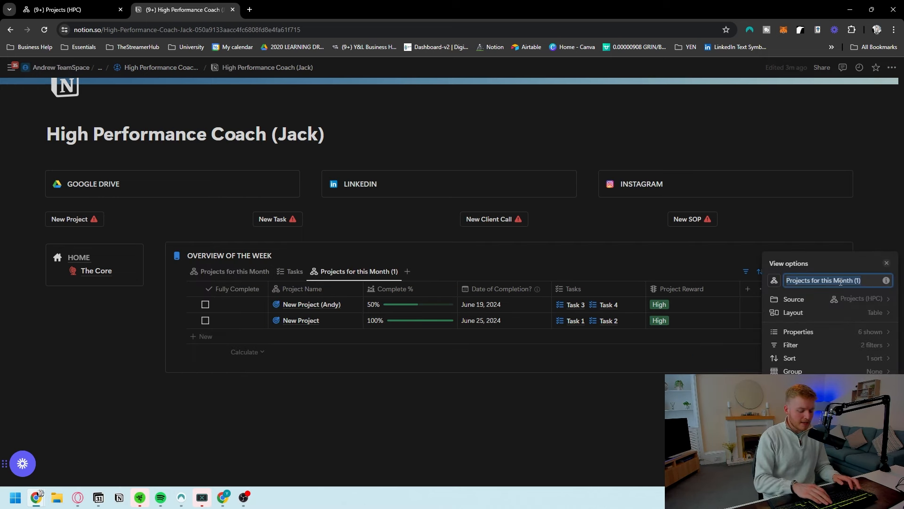
pyautogui.write('Projects In Rewards')
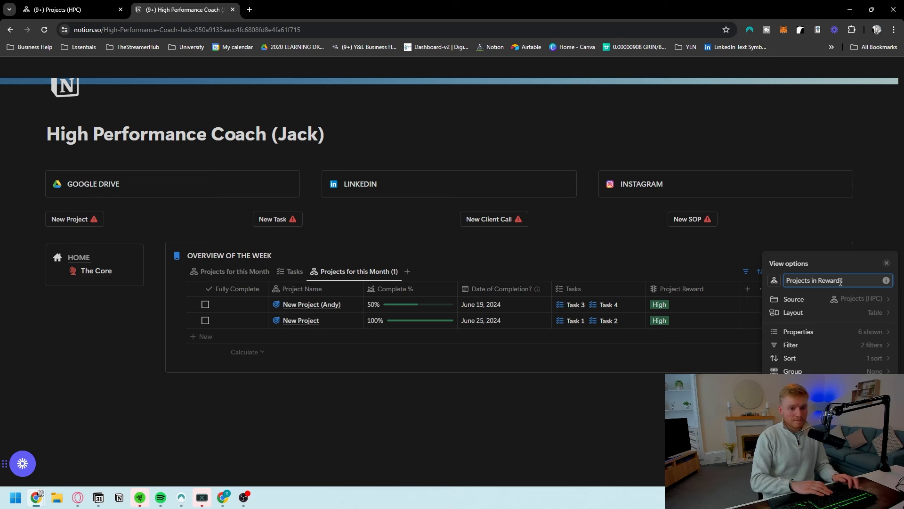
pyautogui.write(' Groups')
# Group the Projects in Reward Groups view by Project Reward and show the empty Low and Medium groups.
pyautogui.click(820, 371)
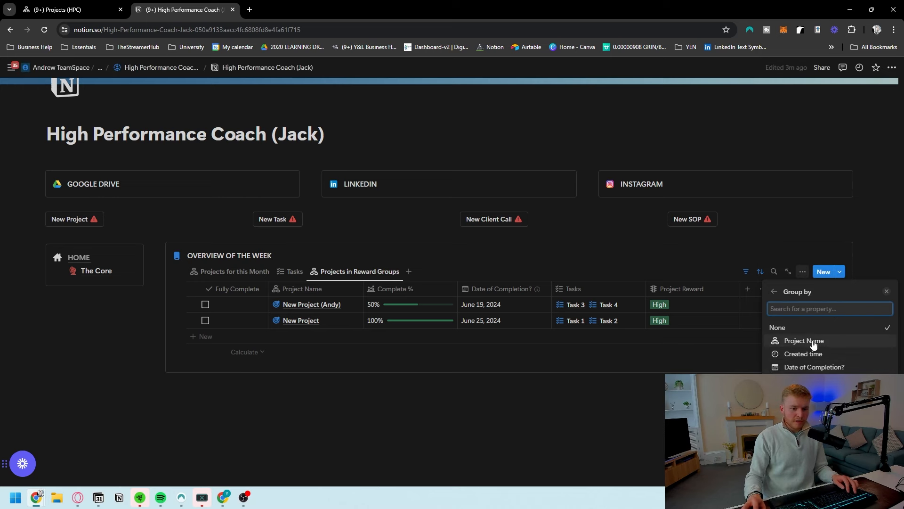
pyautogui.click(804, 407)
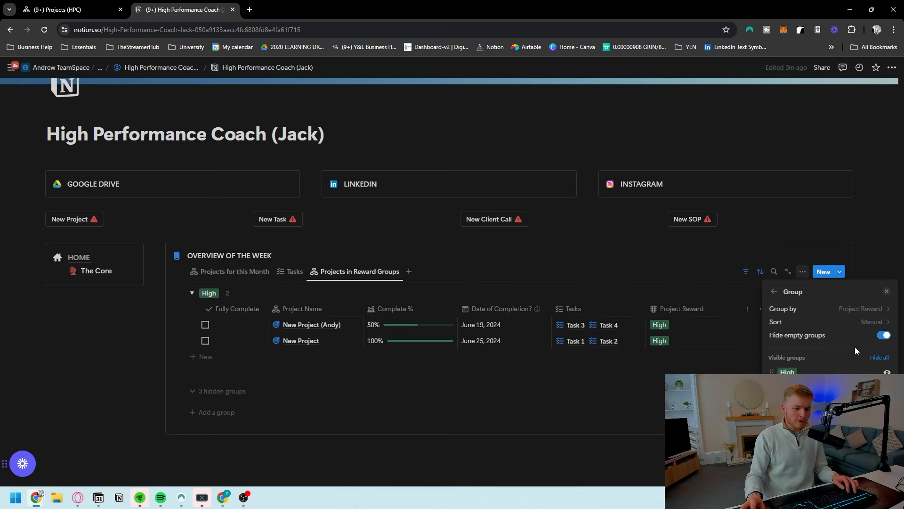
pyautogui.click(880, 390)
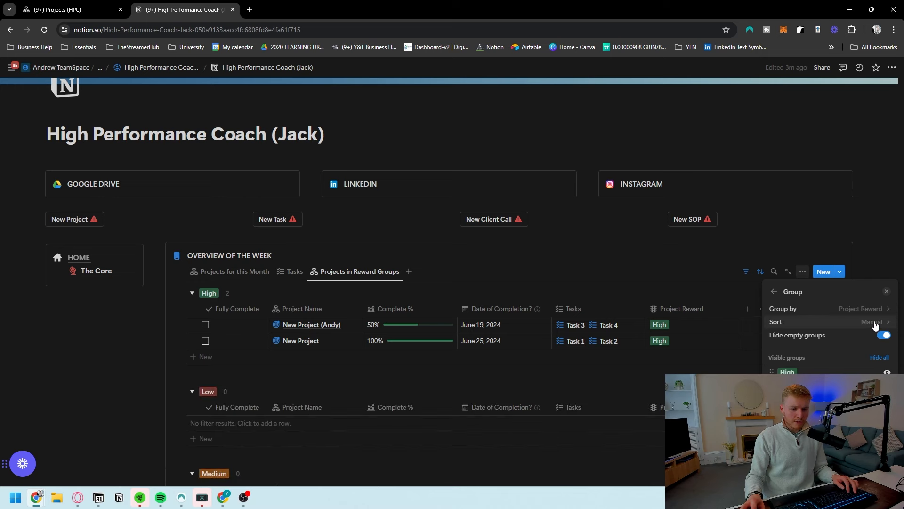
pyautogui.click(103, 376)
pyautogui.scroll(-3, 256, 271)
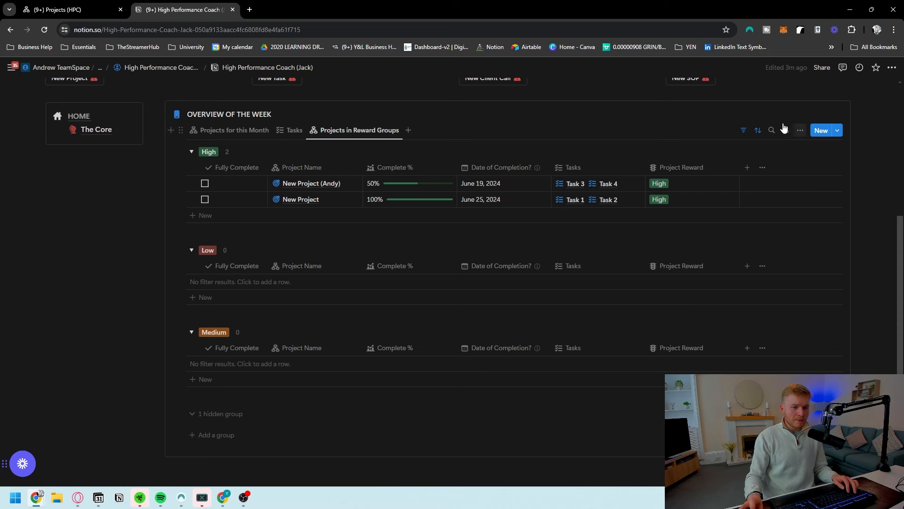
# Change the Projects in Reward Groups view to a Board layout with colored columns.
pyautogui.click(801, 130)
pyautogui.click(810, 199)
pyautogui.click(829, 177)
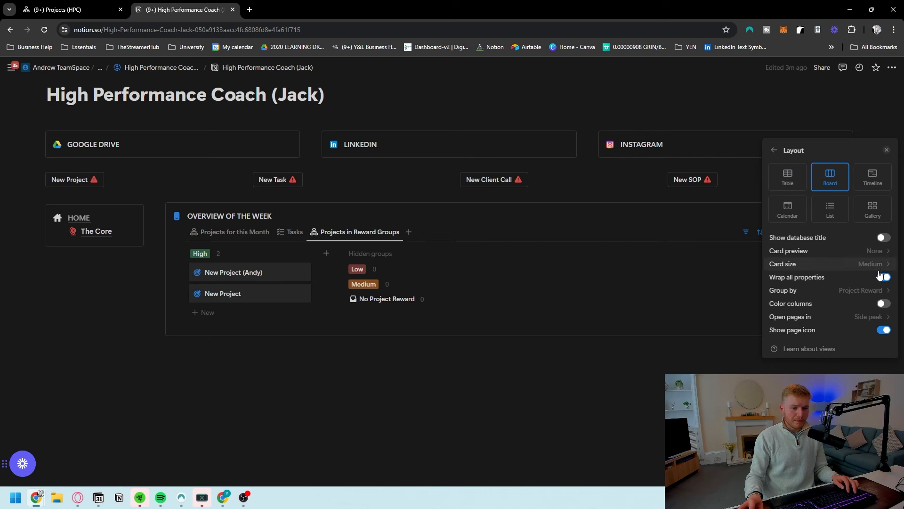
pyautogui.click(884, 304)
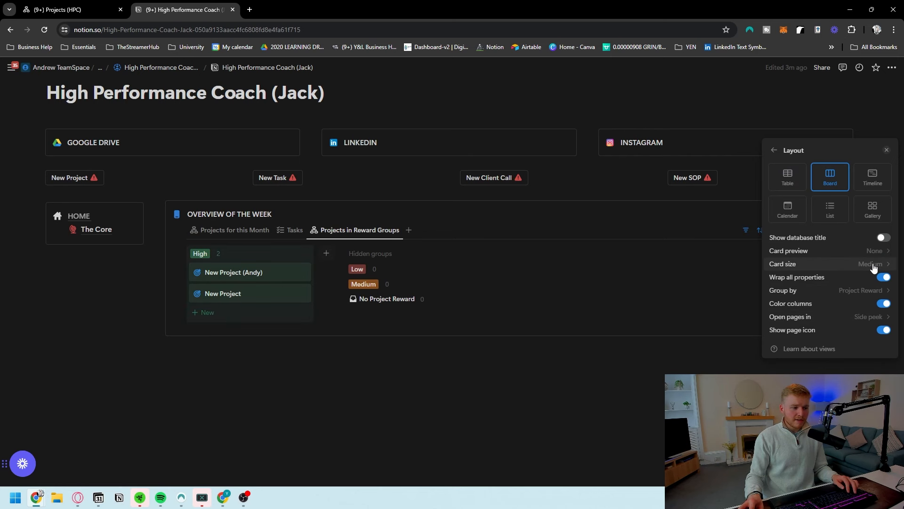
# Show all board groups except No Project Reward, and place Medium between High and Low.
pyautogui.click(774, 150)
pyautogui.click(866, 258)
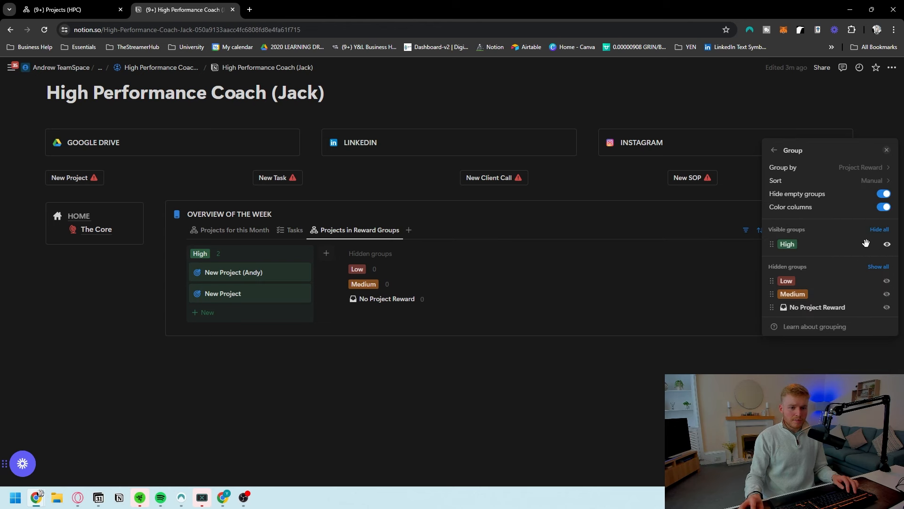
pyautogui.click(878, 266)
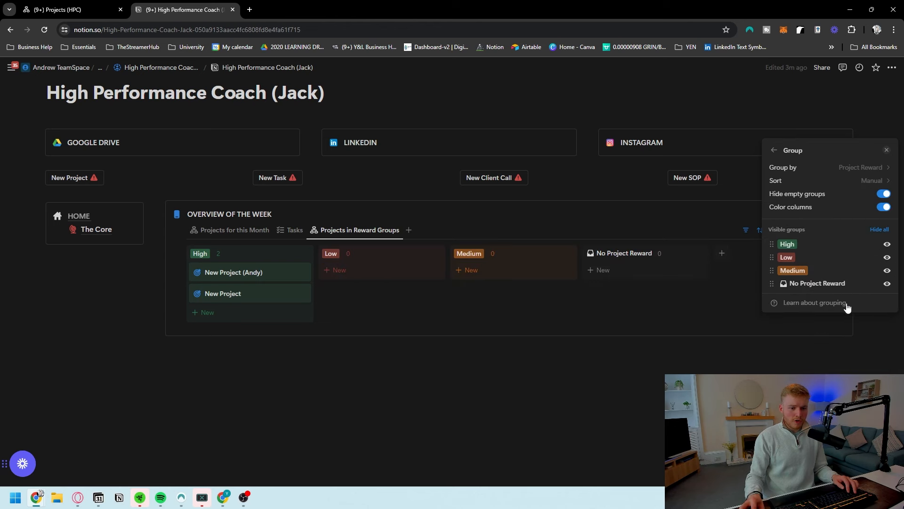
pyautogui.click(888, 284)
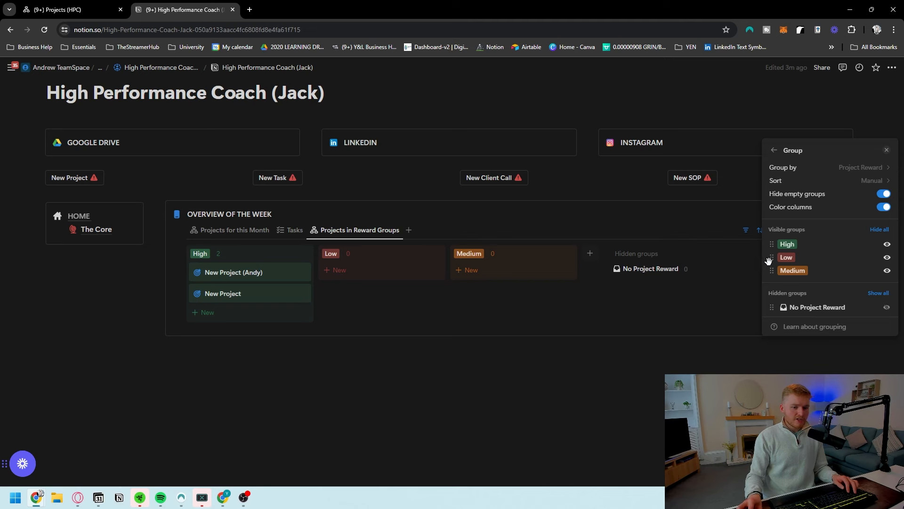
pyautogui.moveTo(768, 260); pyautogui.dragTo(772, 274)
pyautogui.click(435, 394)
# Move the New Project card to the Medium group, and set its Project Reward to Low in the monthly table.
pyautogui.moveTo(238, 292); pyautogui.dragTo(377, 283)
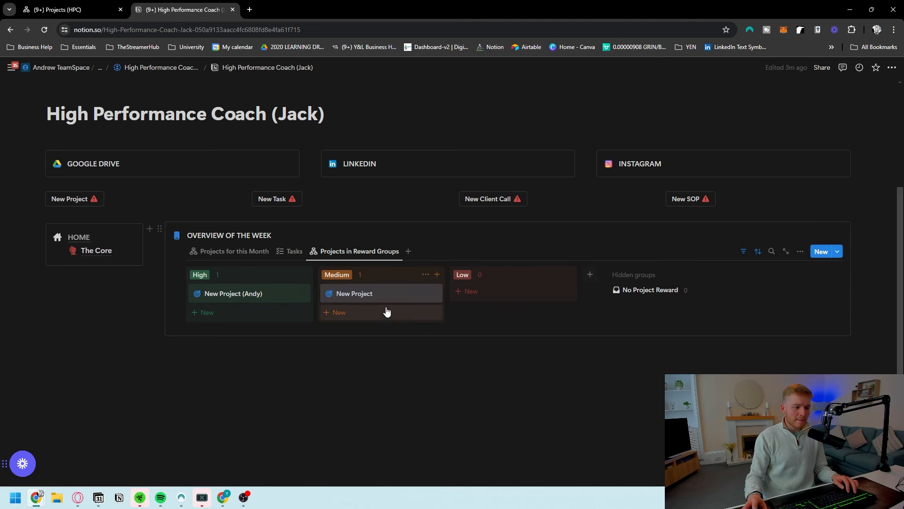
pyautogui.click(230, 251)
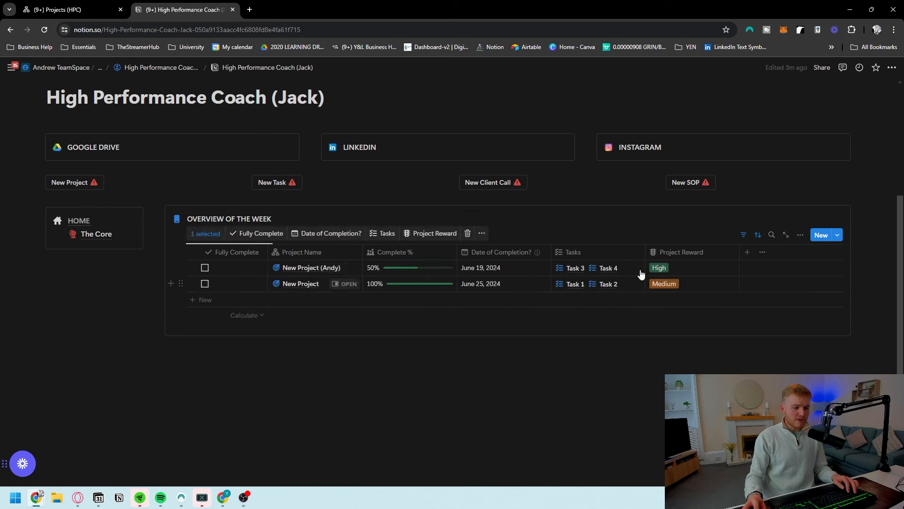
pyautogui.click(692, 287)
pyautogui.click(673, 338)
pyautogui.click(329, 238)
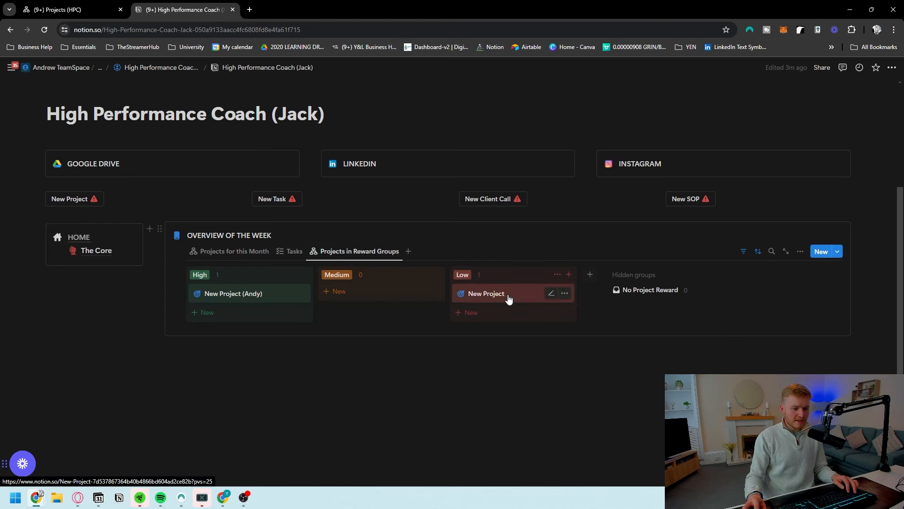
# Reorder the views so Projects in Reward Groups comes directly after Projects for this Month, and return to the monthly view.
pyautogui.moveTo(350, 252); pyautogui.dragTo(253, 251)
pyautogui.click(253, 251)
pyautogui.click(294, 252)
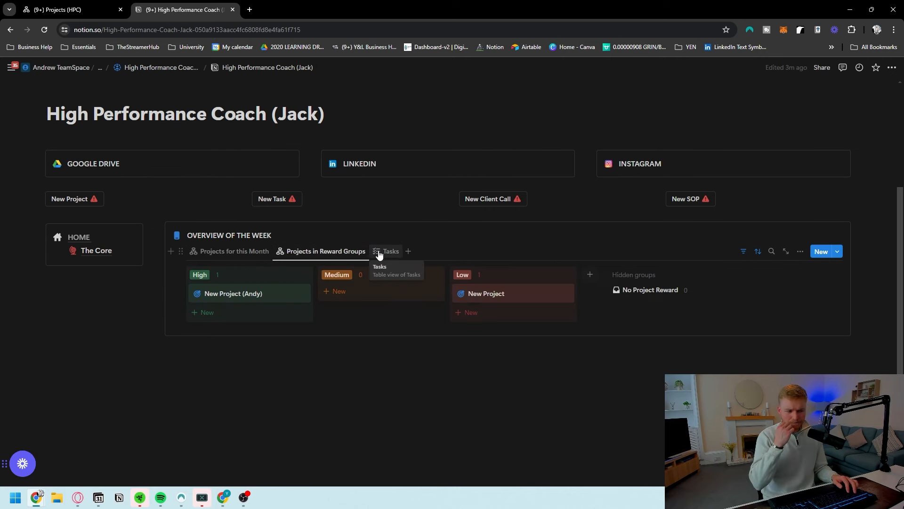
pyautogui.click(242, 251)
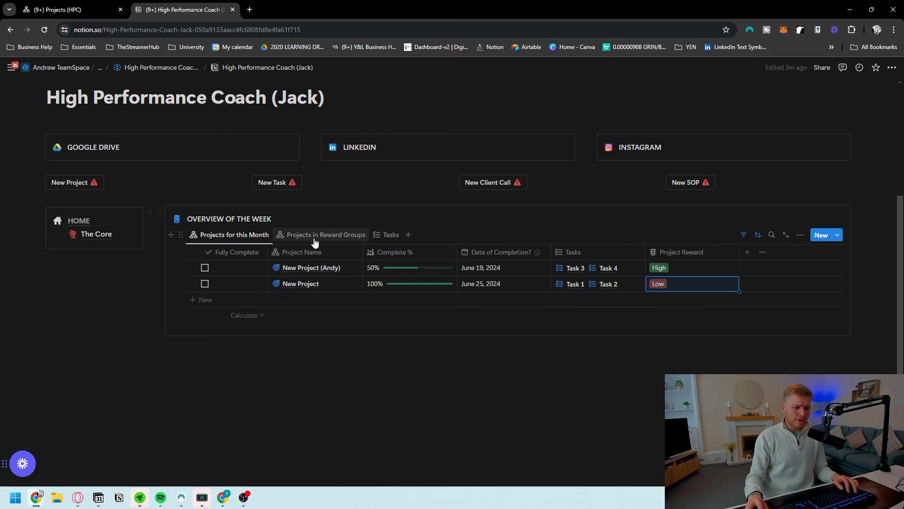
# Duplicate the Projects for this Month view and name the copy "Completed Projects This Month".
pyautogui.click(238, 235)
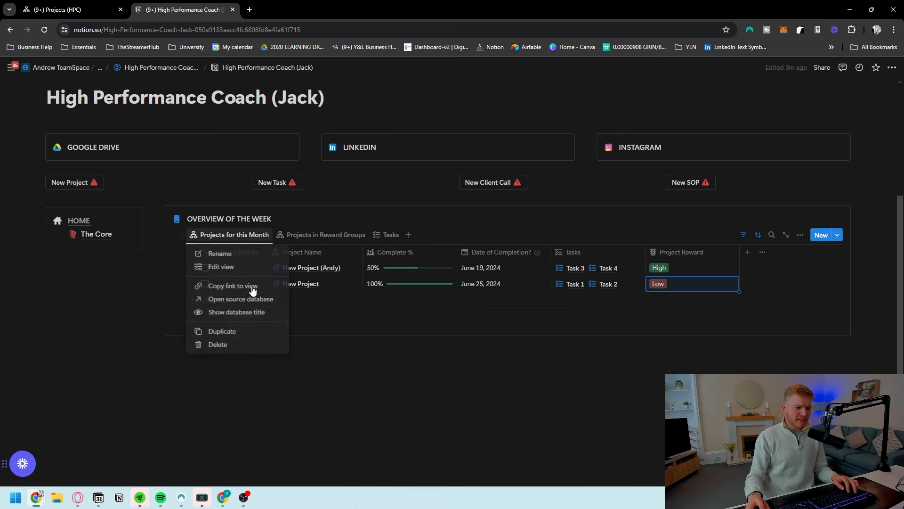
pyautogui.click(222, 332)
pyautogui.write('Comp')
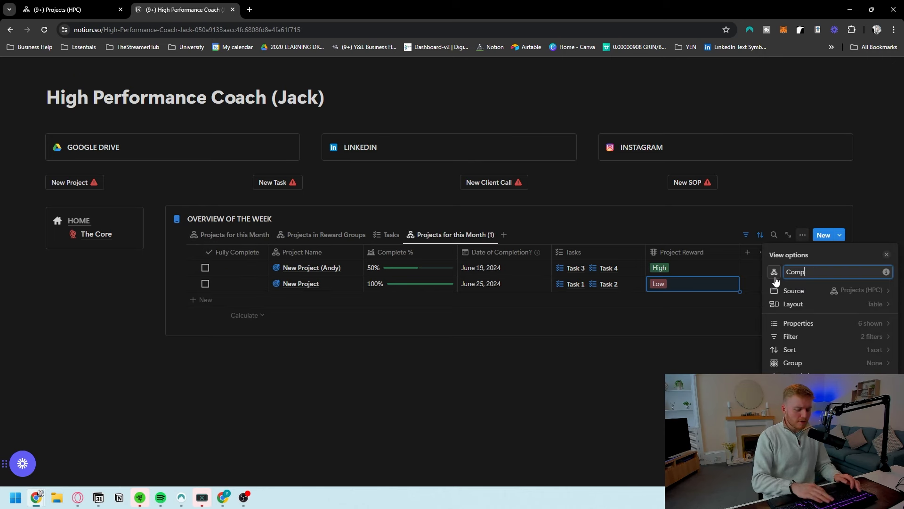
pyautogui.write('leted Projects ')
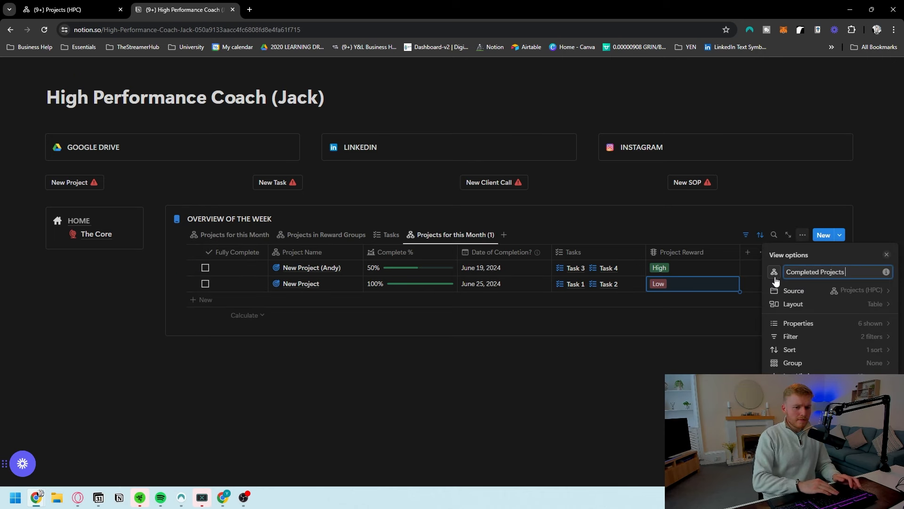
pyautogui.write('This Month')
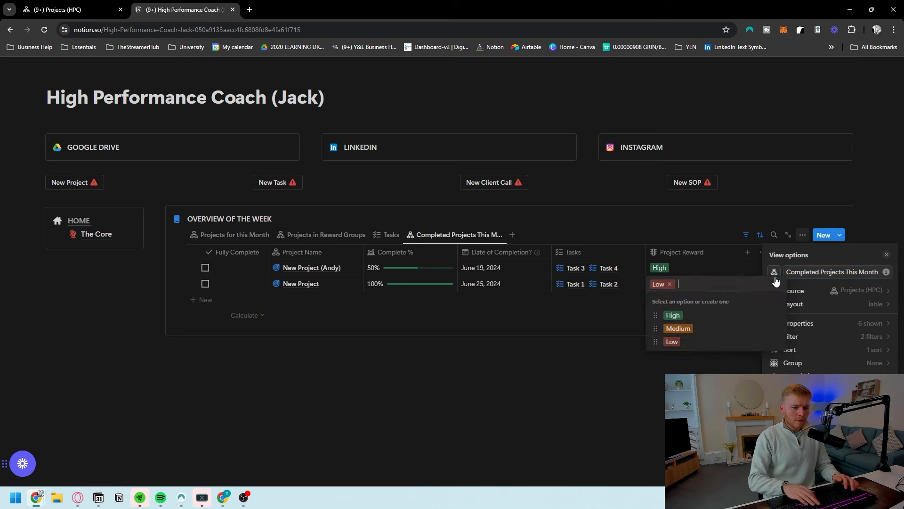
pyautogui.press('Return')
pyautogui.press('Escape')
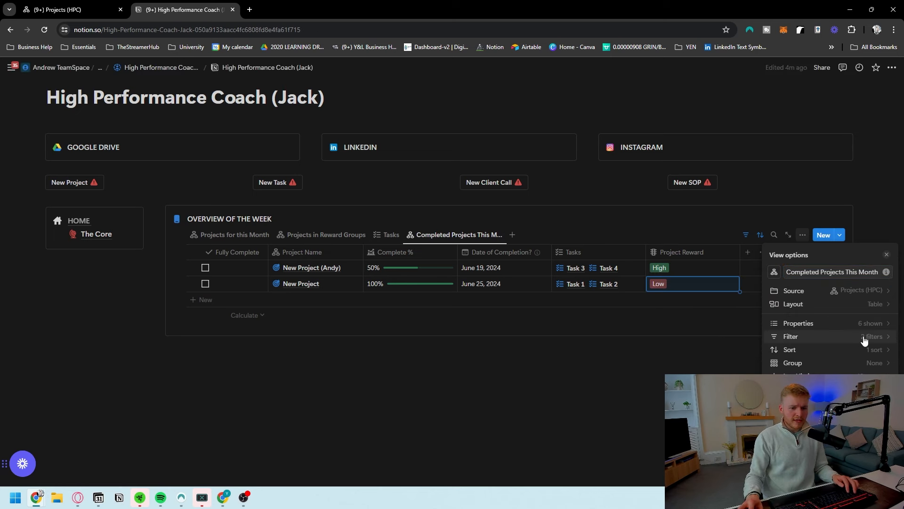
# Change the Fully Complete filter of the Completed Projects This Month view to Checked.
pyautogui.click(864, 340)
pyautogui.click(800, 273)
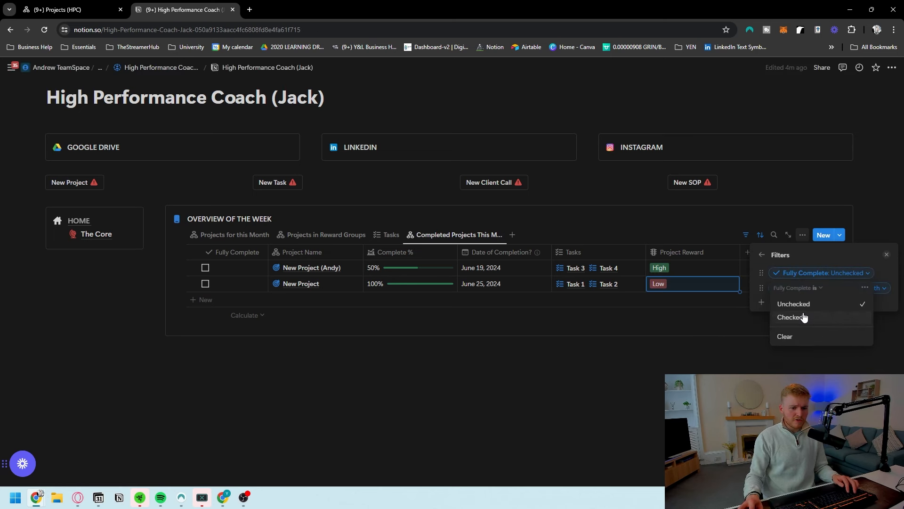
pyautogui.click(804, 317)
pyautogui.press('Escape')
# Mark New Project as Fully Complete in the monthly view, and narrow the Fully Complete column in Completed Projects This Month.
pyautogui.click(234, 251)
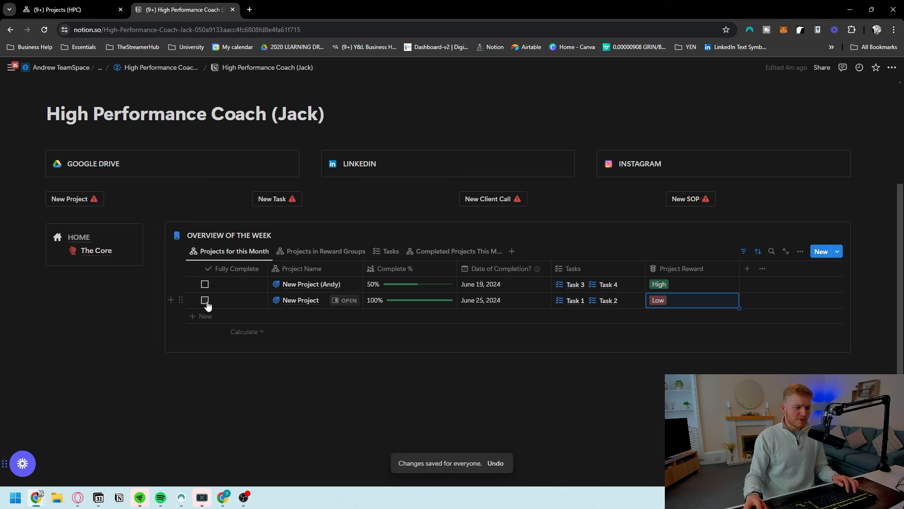
pyautogui.click(205, 300)
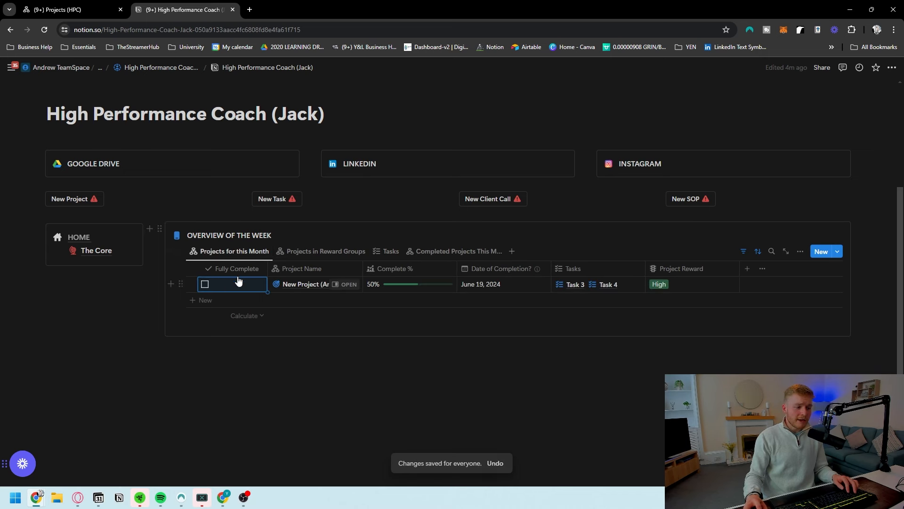
pyautogui.click(453, 252)
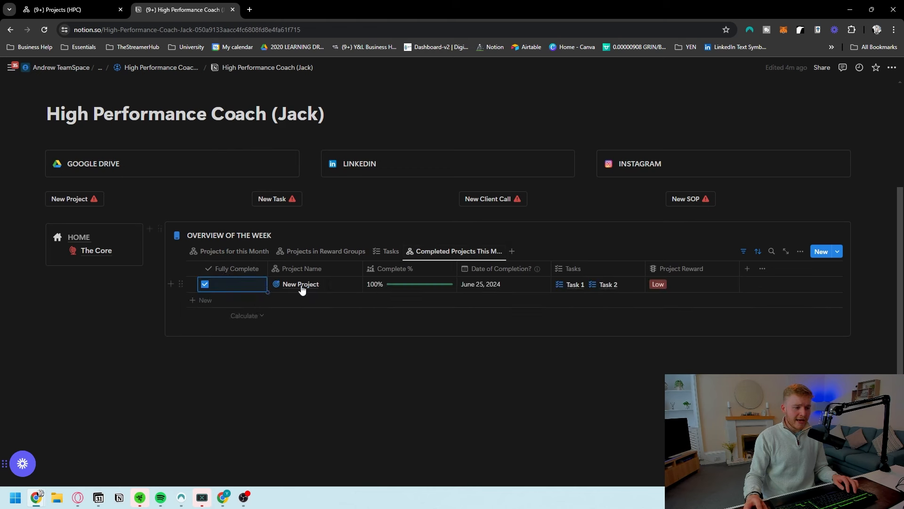
pyautogui.moveTo(268, 265); pyautogui.dragTo(217, 265)
pyautogui.click(302, 339)
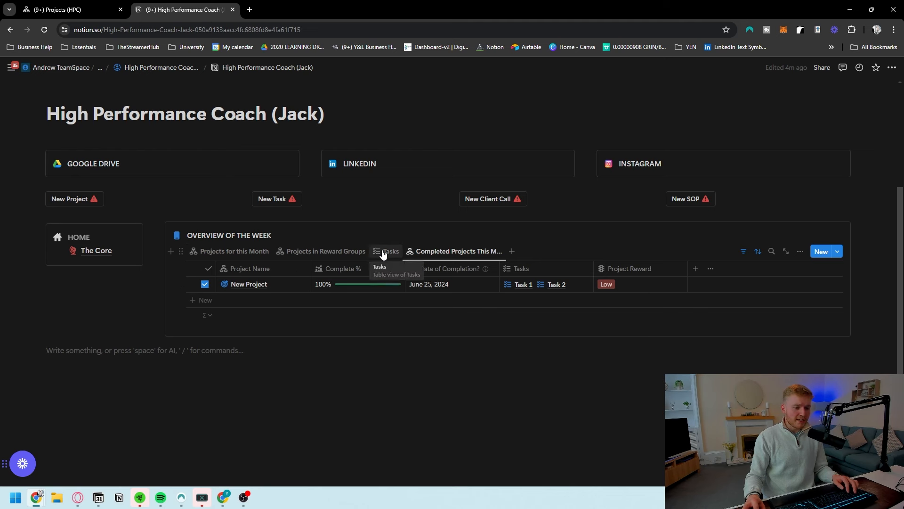
# Move the Completed Projects This Month view ahead of the Tasks view in the dashboard's view order.
pyautogui.click(758, 251)
pyautogui.click(495, 417)
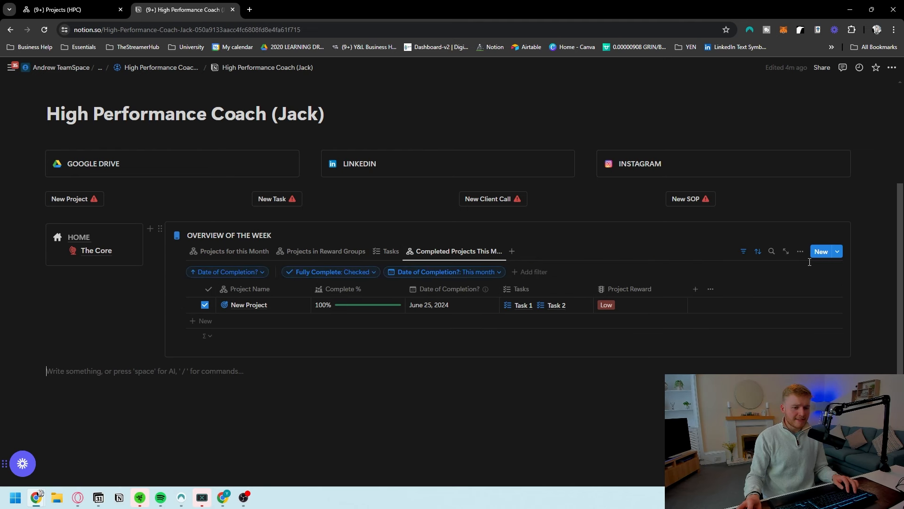
pyautogui.click(800, 251)
pyautogui.click(636, 418)
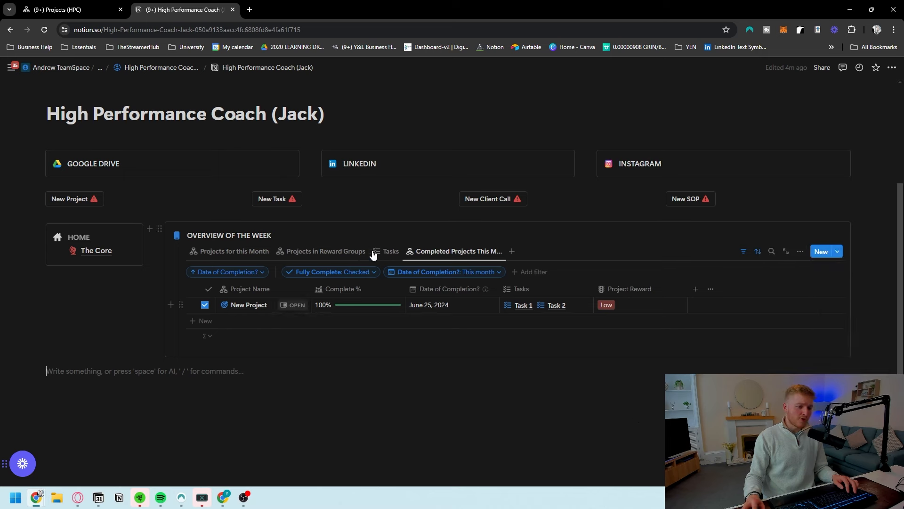
pyautogui.moveTo(445, 253); pyautogui.dragTo(379, 253)
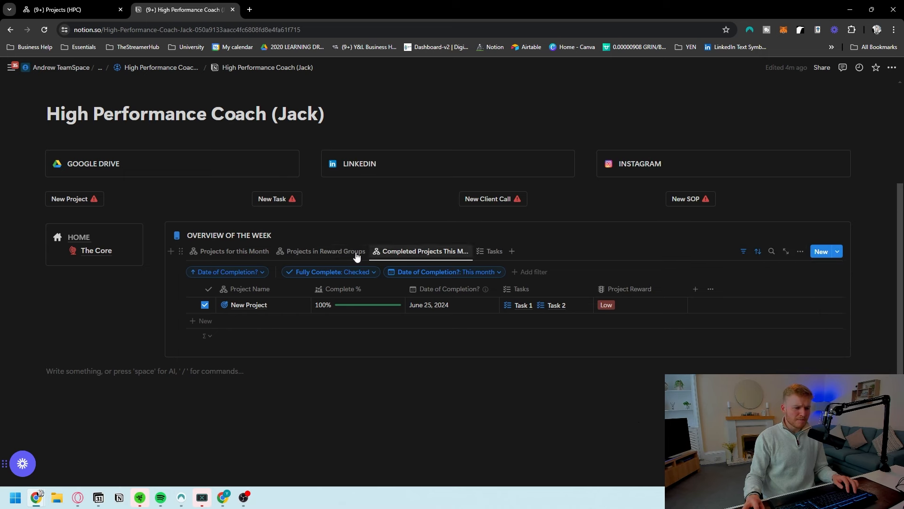
# Review the monthly, reward-grouped and completed project views against the source Projects (HPC) database.
pyautogui.click(311, 251)
pyautogui.click(403, 252)
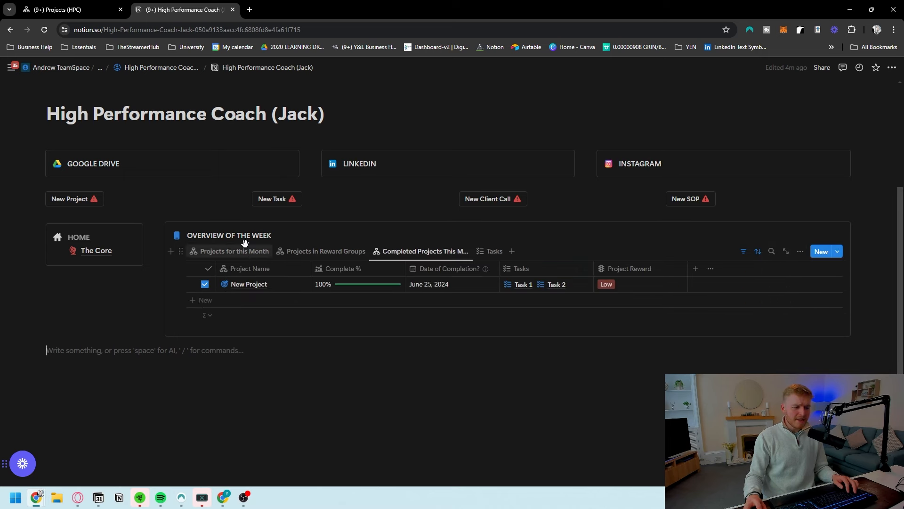
pyautogui.click(76, 9)
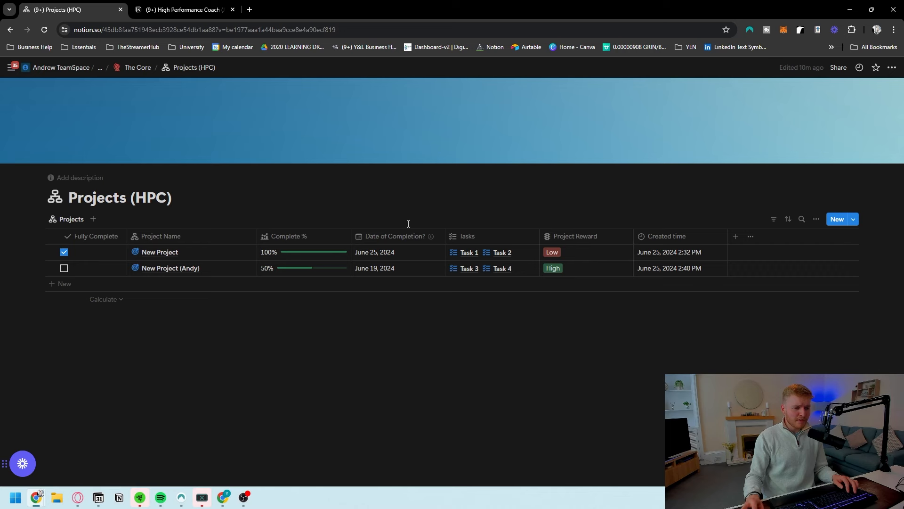
pyautogui.click(184, 10)
pyautogui.click(246, 254)
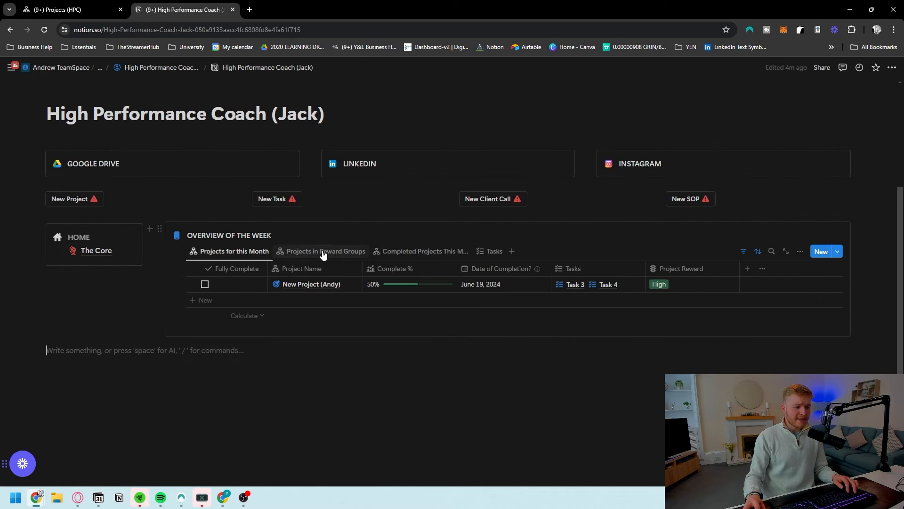
pyautogui.click(323, 251)
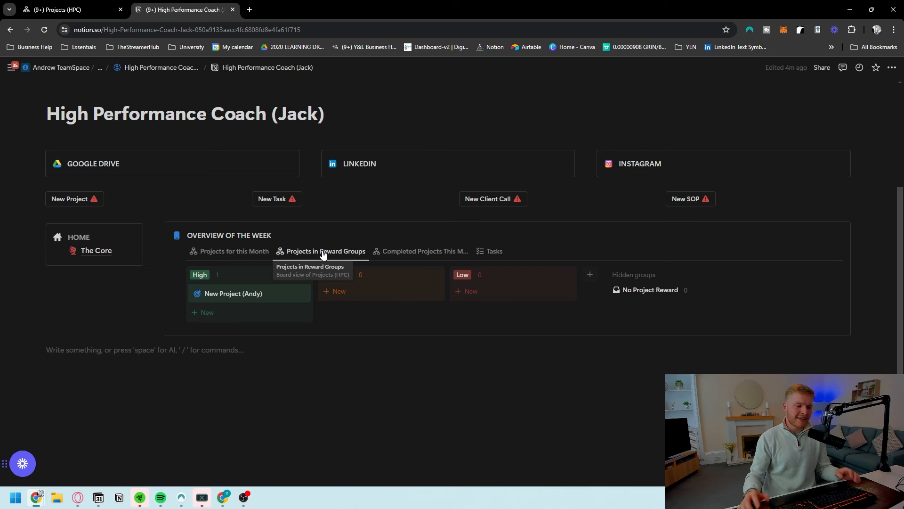
# Mark Task 3 as not complete in the Tasks view.
pyautogui.click(490, 252)
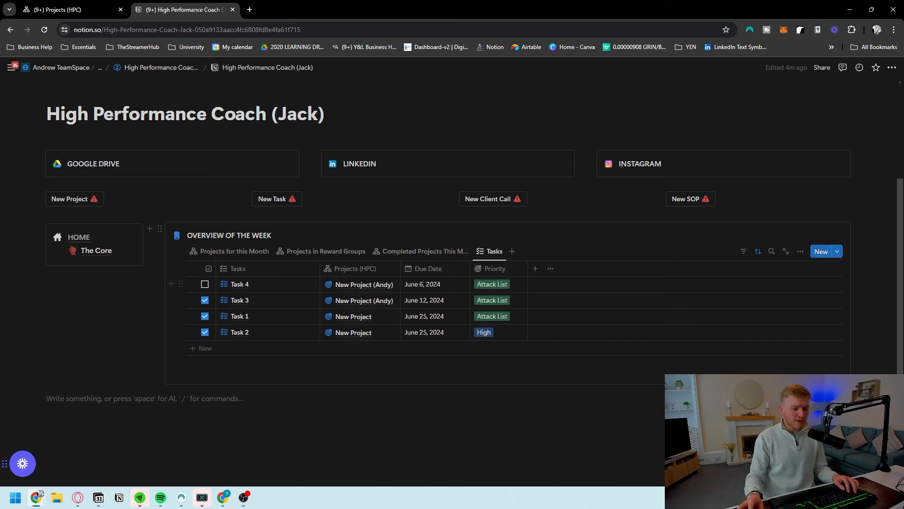
pyautogui.click(204, 300)
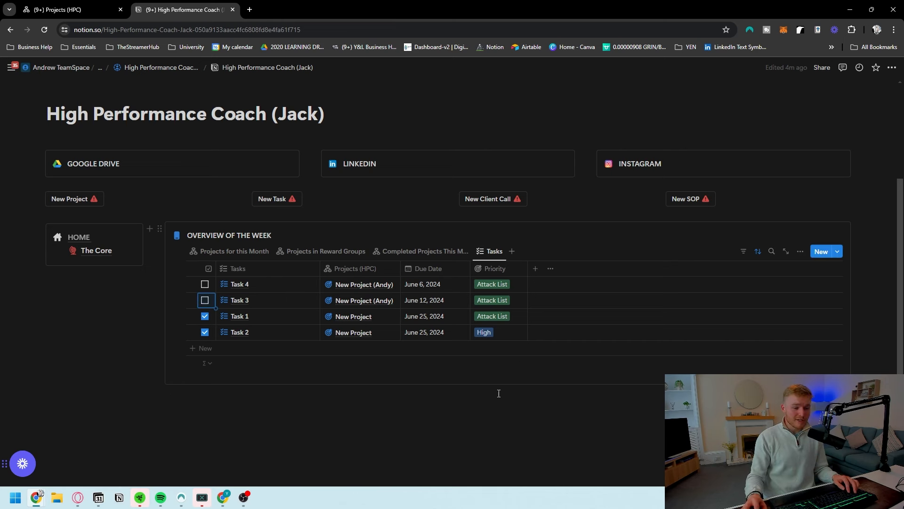
# Rename the Tasks view to "Tasks to be complete today/overdue".
pyautogui.click(495, 252)
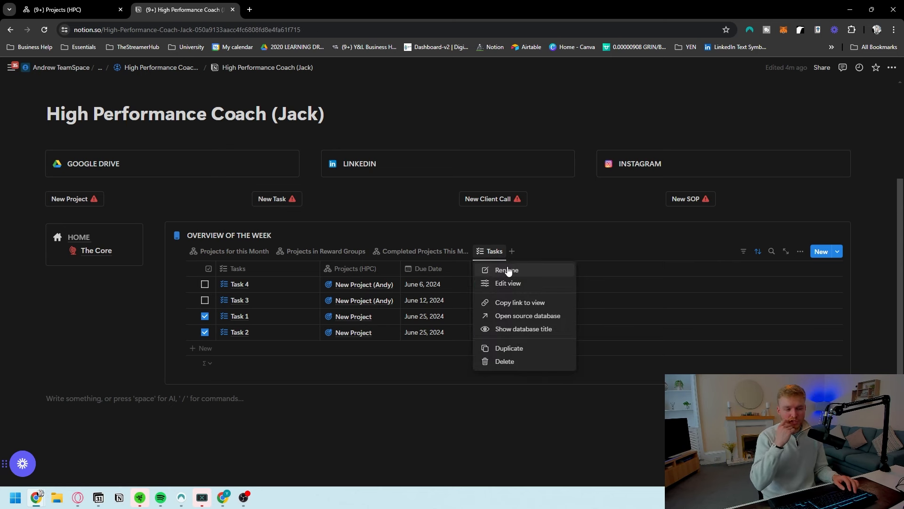
pyautogui.click(508, 270)
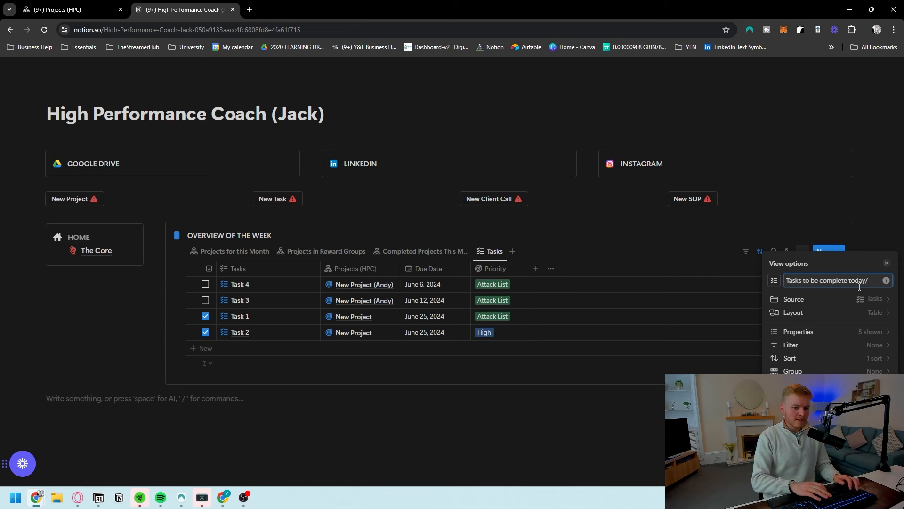
pyautogui.write('erdue')
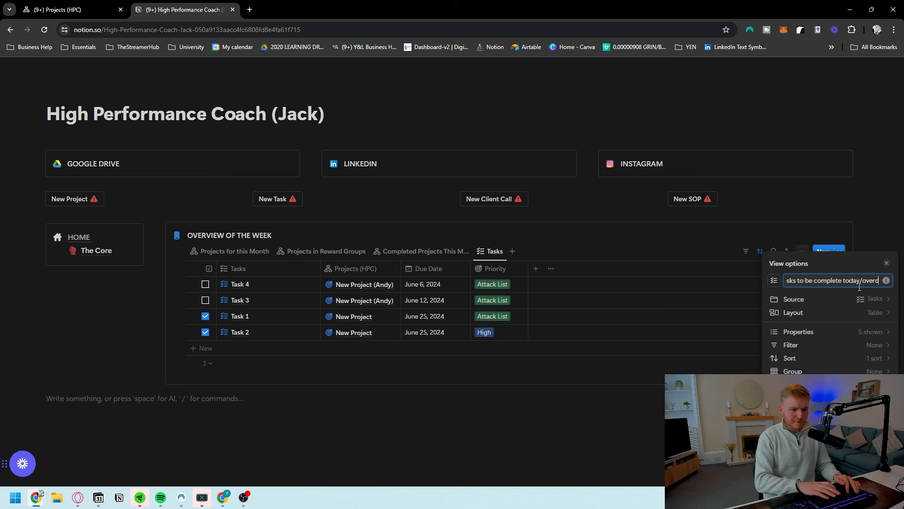
# Give the renamed tasks view a single exclamation mark icon and move it to the first place among the views.
pyautogui.click(775, 280)
pyautogui.write('exc')
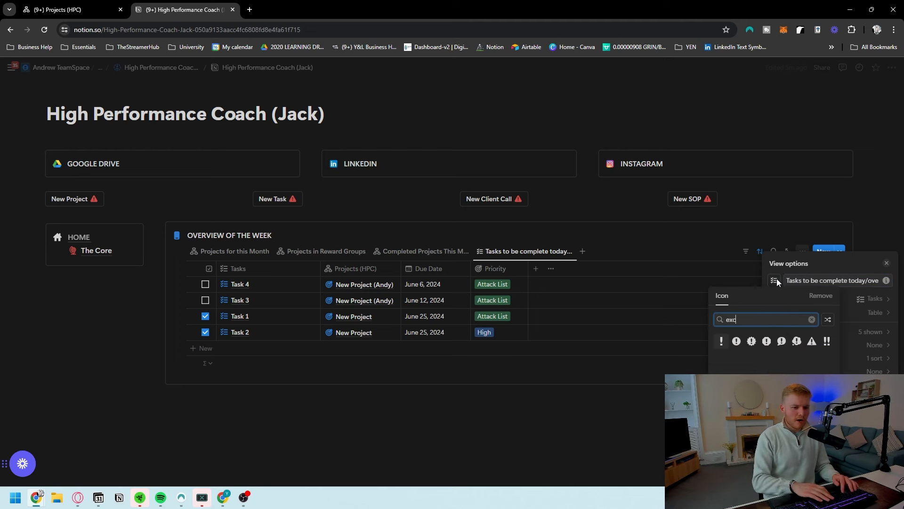
pyautogui.click(728, 342)
pyautogui.click(617, 409)
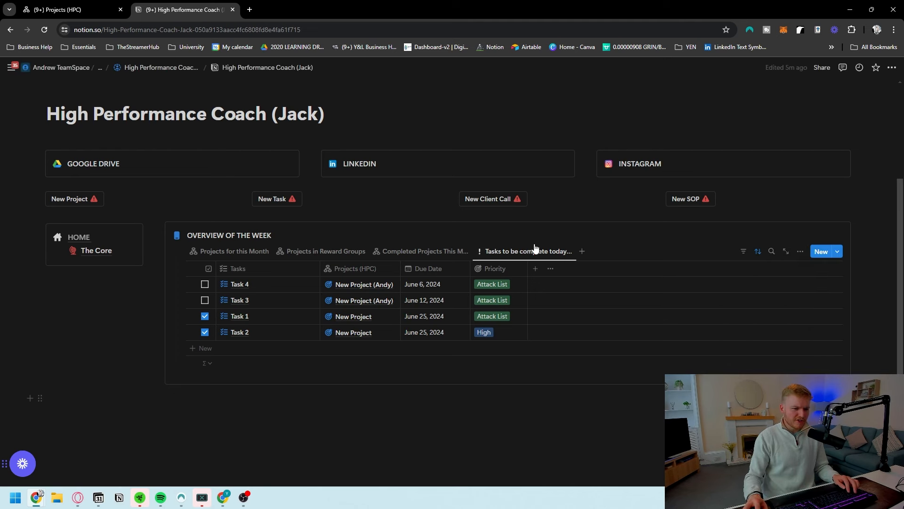
pyautogui.moveTo(537, 258); pyautogui.dragTo(237, 259)
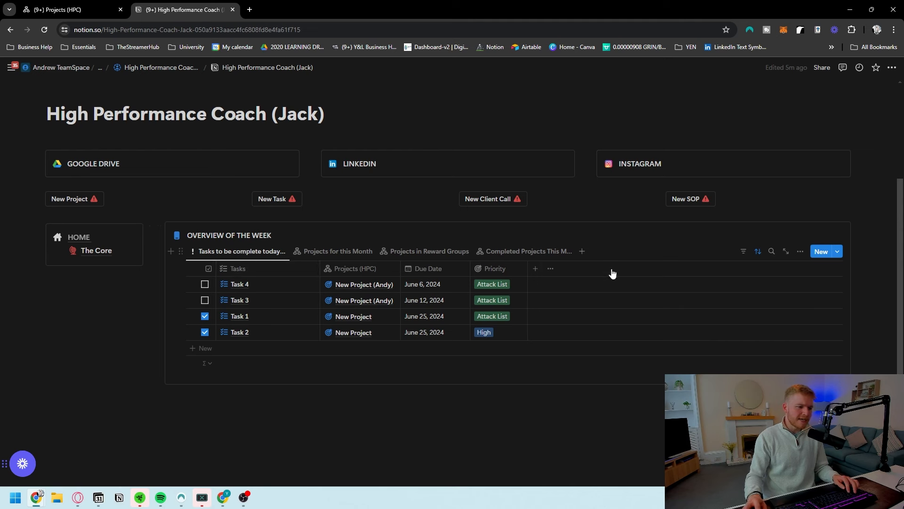
# Filter the tasks view to Complete? Unchecked and save the filter for everyone.
pyautogui.click(743, 253)
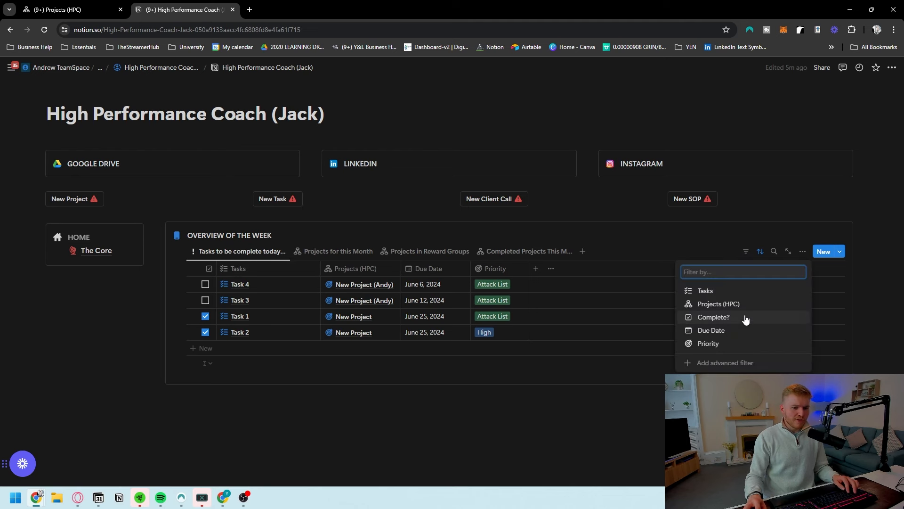
pyautogui.click(745, 320)
pyautogui.click(286, 304)
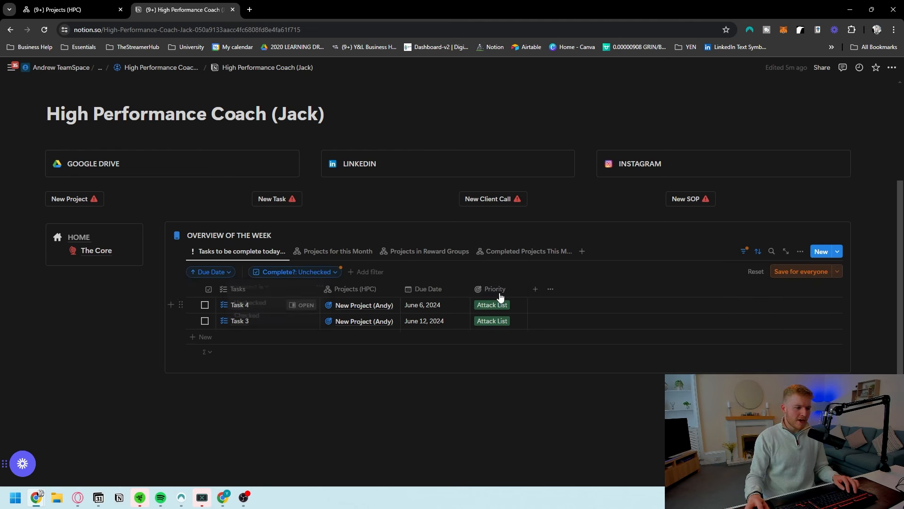
pyautogui.click(791, 272)
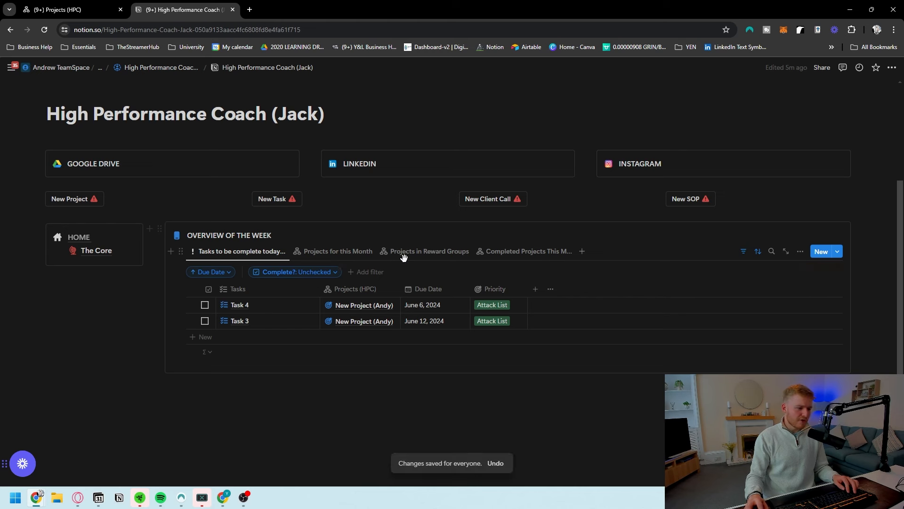
# Add an advanced filter to the tasks view where the Due Date start date is relative to today, This day.
pyautogui.click(744, 253)
pyautogui.click(745, 254)
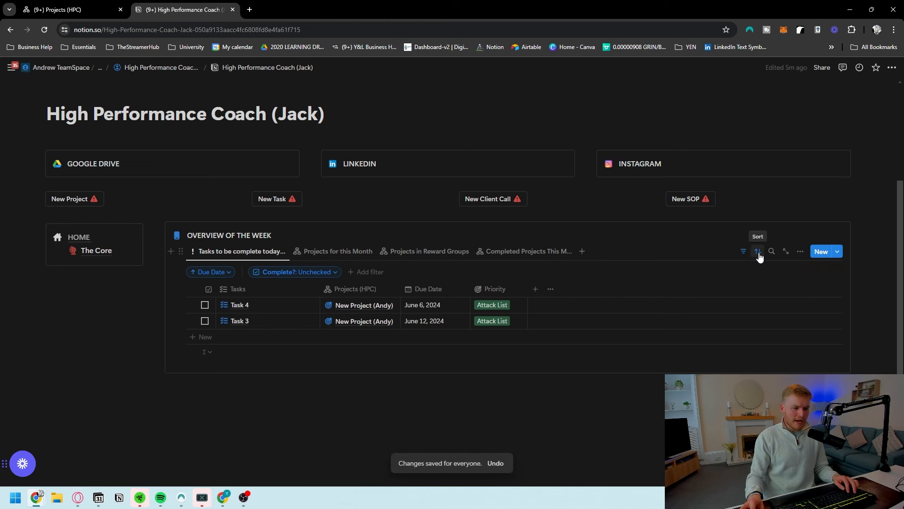
pyautogui.click(369, 272)
pyautogui.click(347, 370)
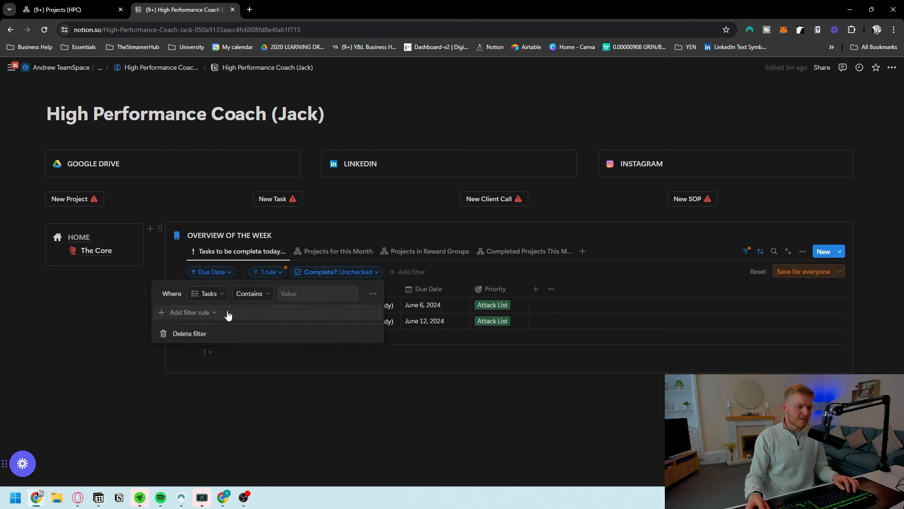
pyautogui.click(221, 293)
pyautogui.click(184, 338)
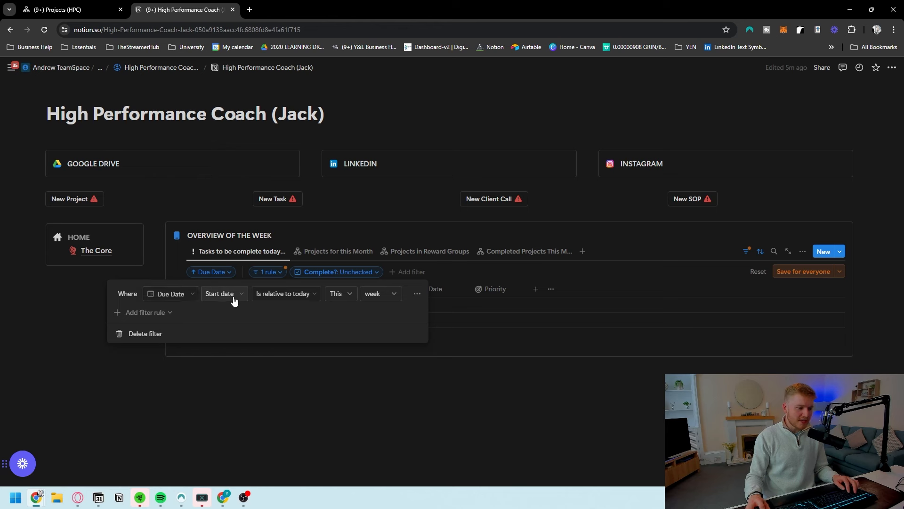
pyautogui.click(383, 293)
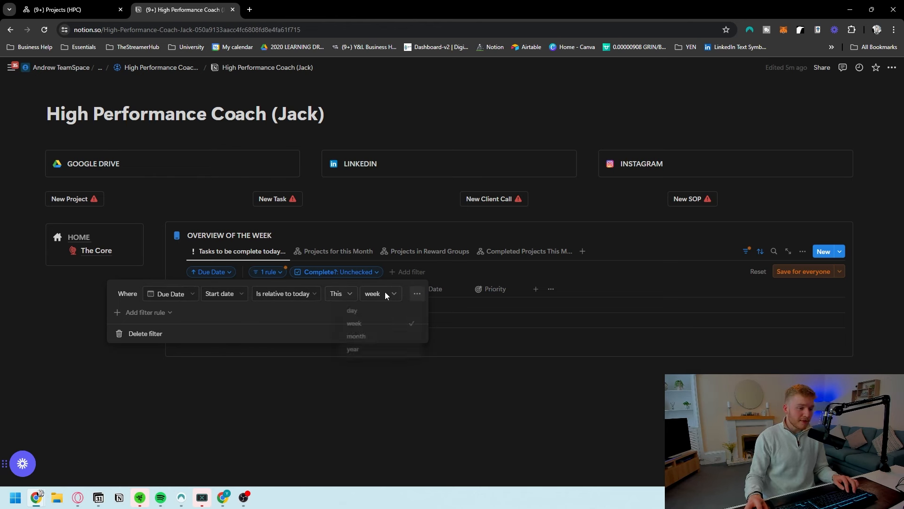
pyautogui.click(368, 315)
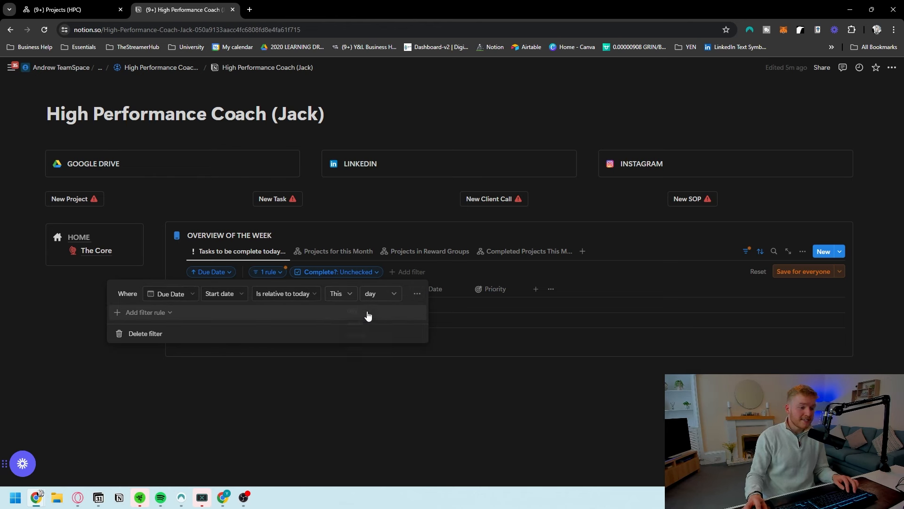
# Add a nested filter group beneath the Due Date rule and join the two with Or.
pyautogui.click(118, 313)
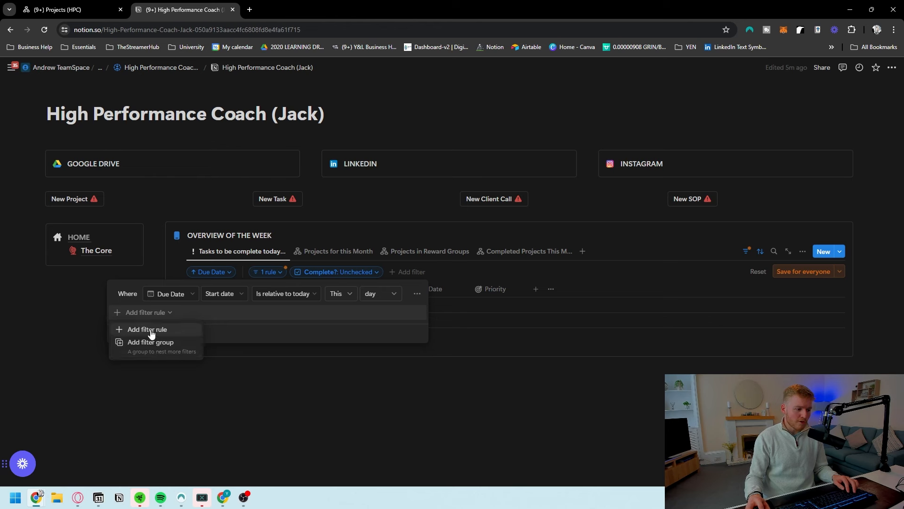
pyautogui.click(152, 343)
pyautogui.click(95, 312)
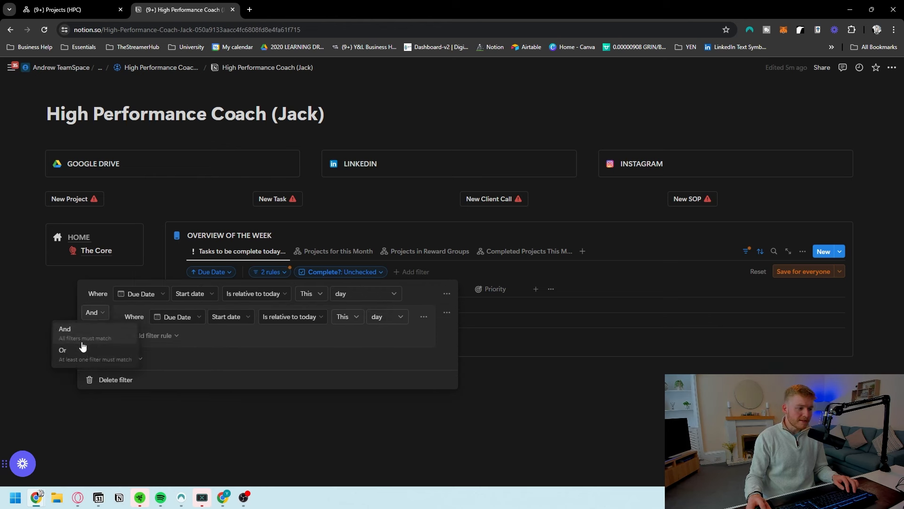
pyautogui.click(63, 350)
# Set the nested Due Date rule to the Past 3 weeks relative to today and save the filters for everyone.
pyautogui.click(179, 319)
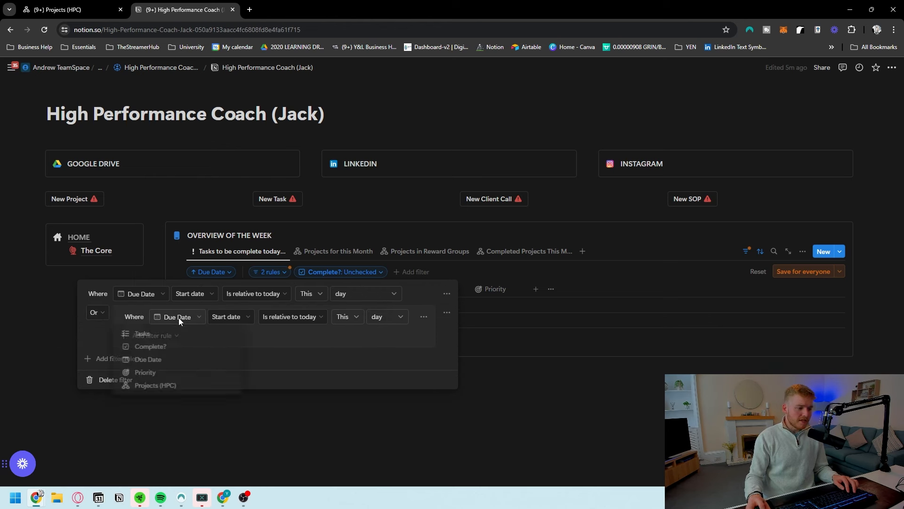
pyautogui.click(180, 319)
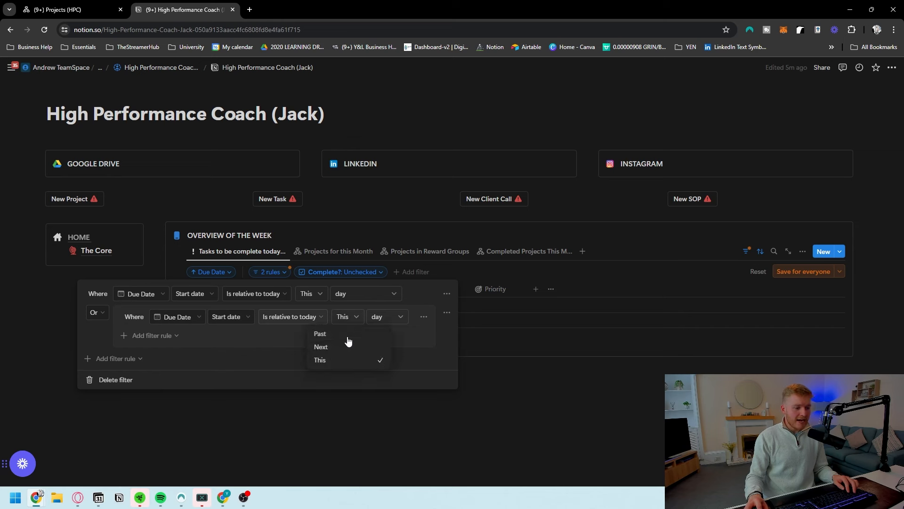
pyautogui.click(360, 333)
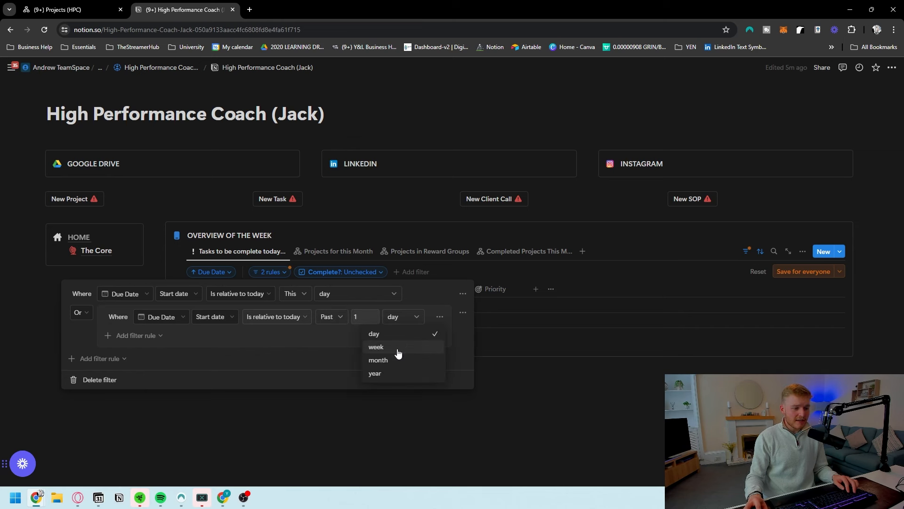
pyautogui.click(398, 352)
pyautogui.click(373, 315)
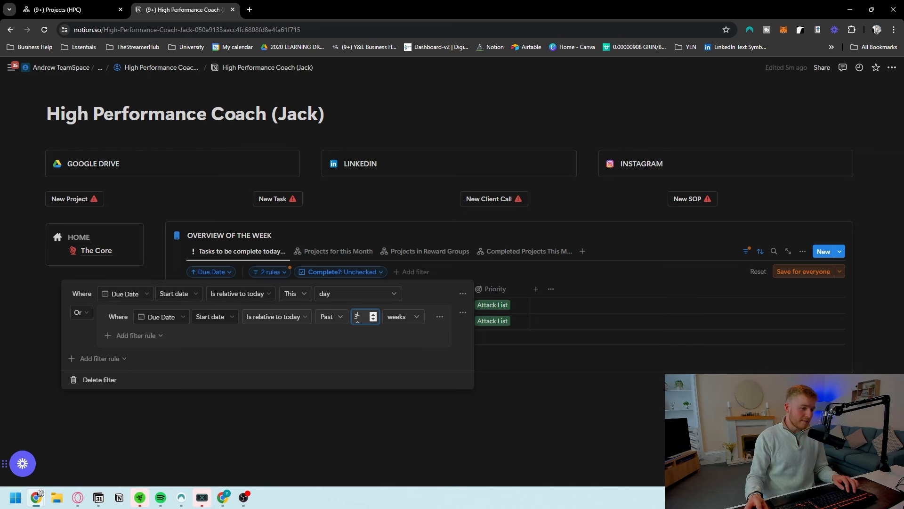
pyautogui.press('Escape')
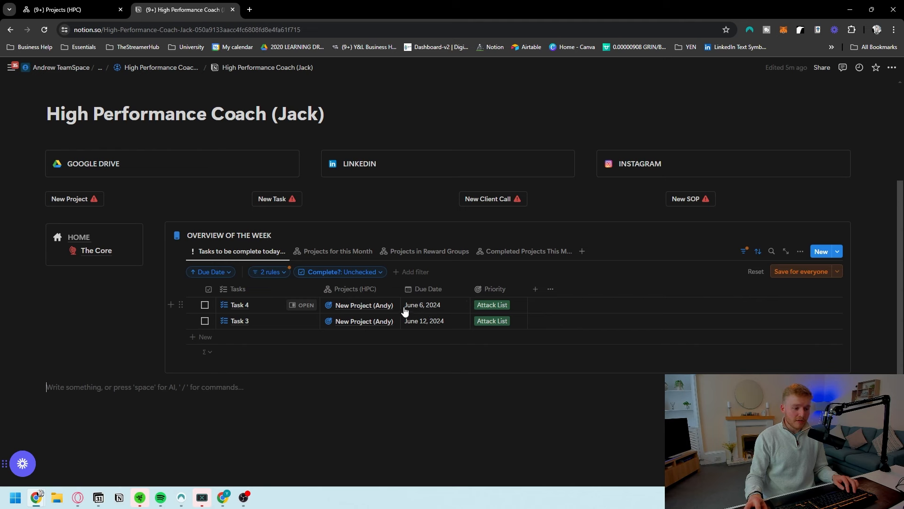
pyautogui.click(777, 273)
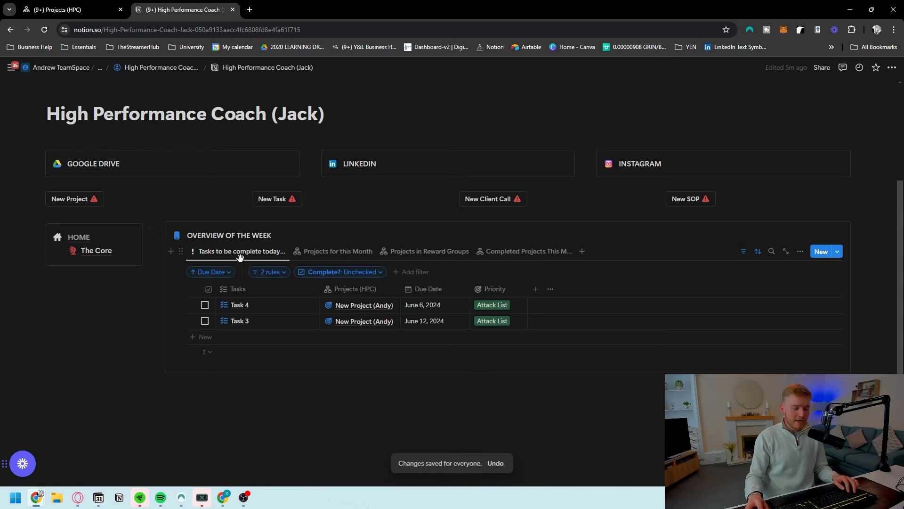
# Add Priority in ascending order as a second sort after Due Date in the tasks view.
pyautogui.click(759, 253)
pyautogui.click(758, 253)
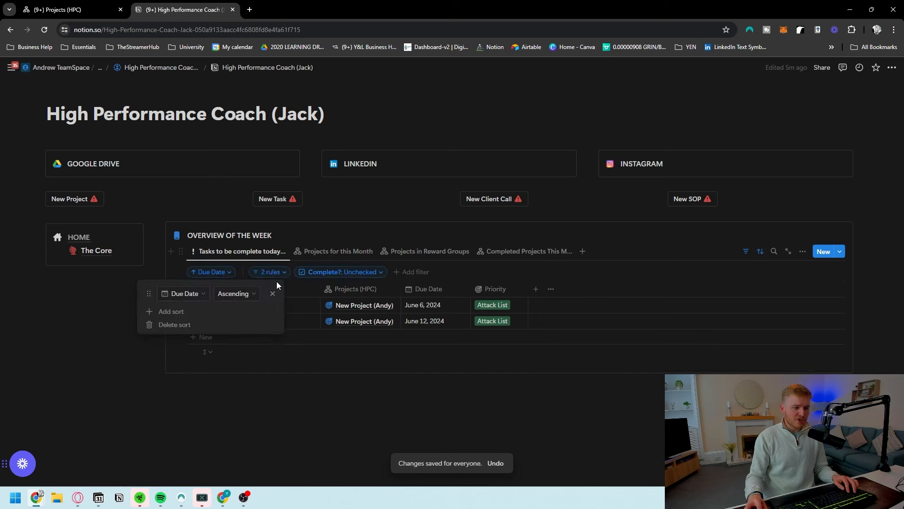
pyautogui.click(443, 313)
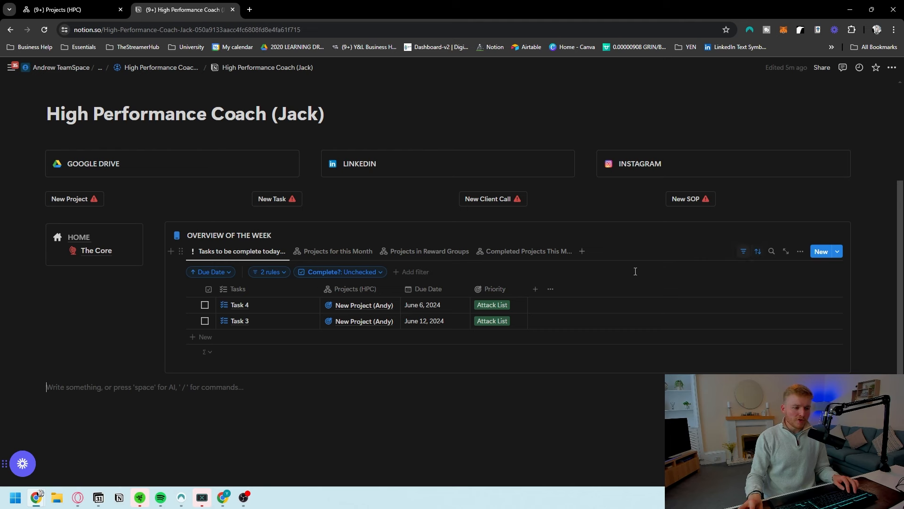
pyautogui.click(211, 272)
pyautogui.click(182, 312)
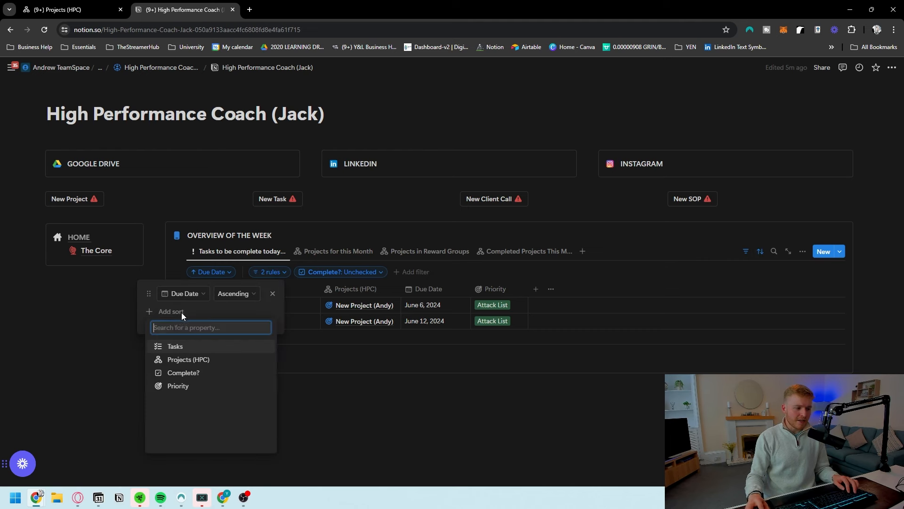
pyautogui.click(182, 385)
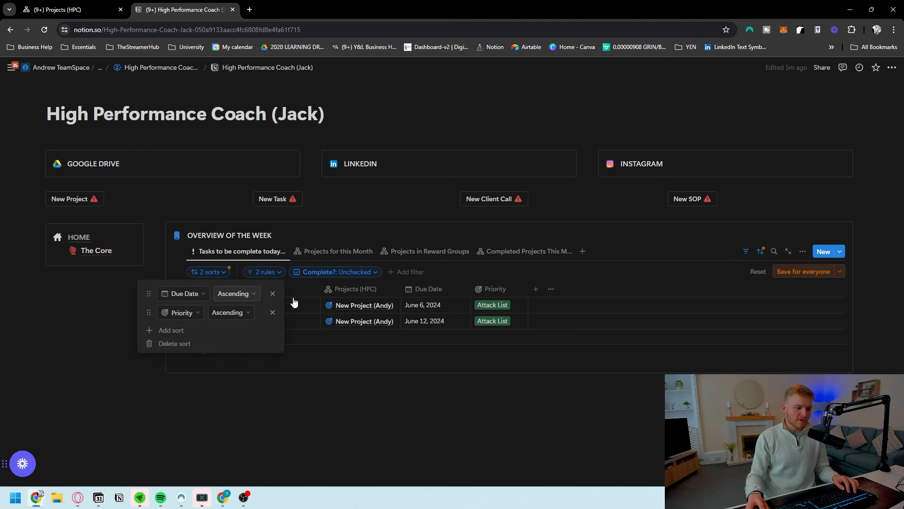
# Save the sorts for everyone and add a High-priority task due June 6, 2024, linked to the same project as the other tasks.
pyautogui.click(803, 272)
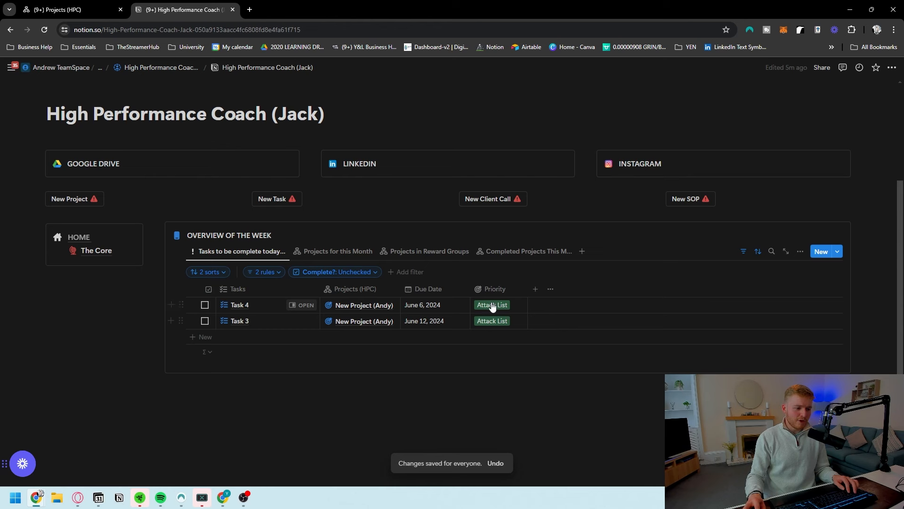
pyautogui.click(203, 337)
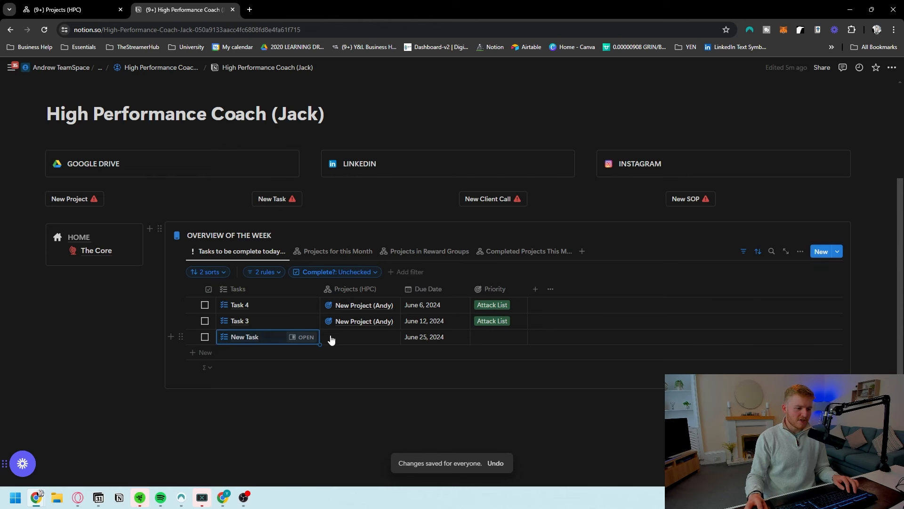
pyautogui.click(353, 337)
pyautogui.click(365, 370)
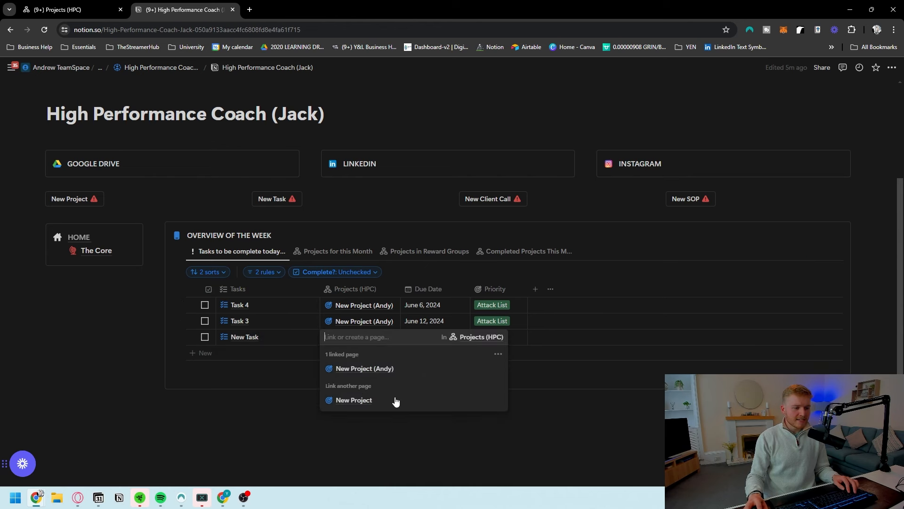
pyautogui.press('Escape')
pyautogui.click(429, 337)
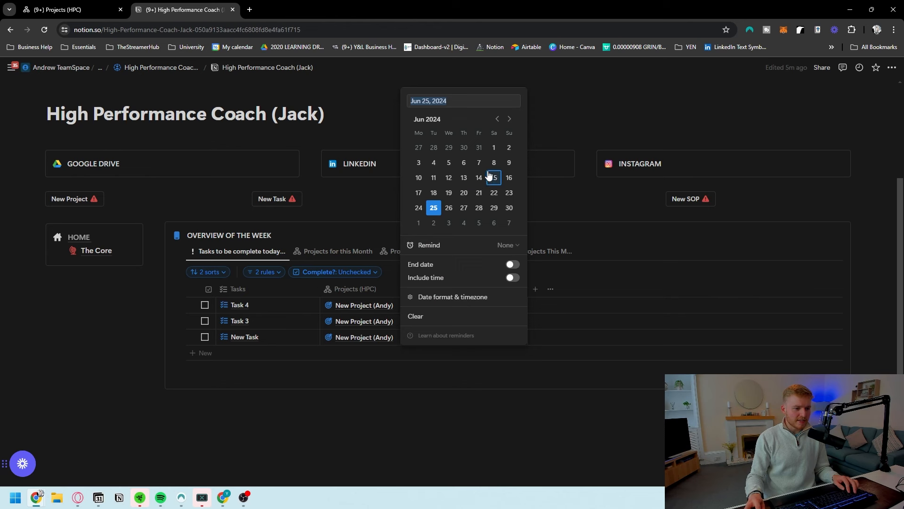
pyautogui.press('Escape')
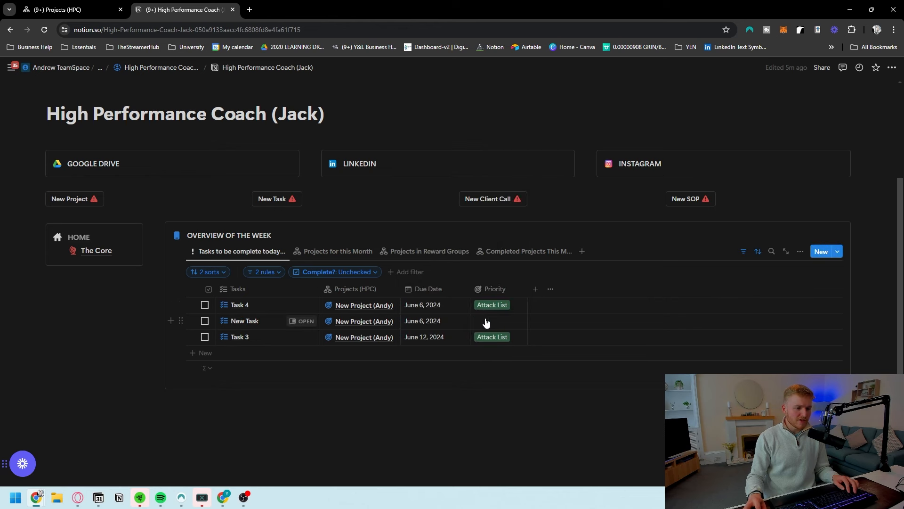
pyautogui.click(487, 323)
pyautogui.click(499, 365)
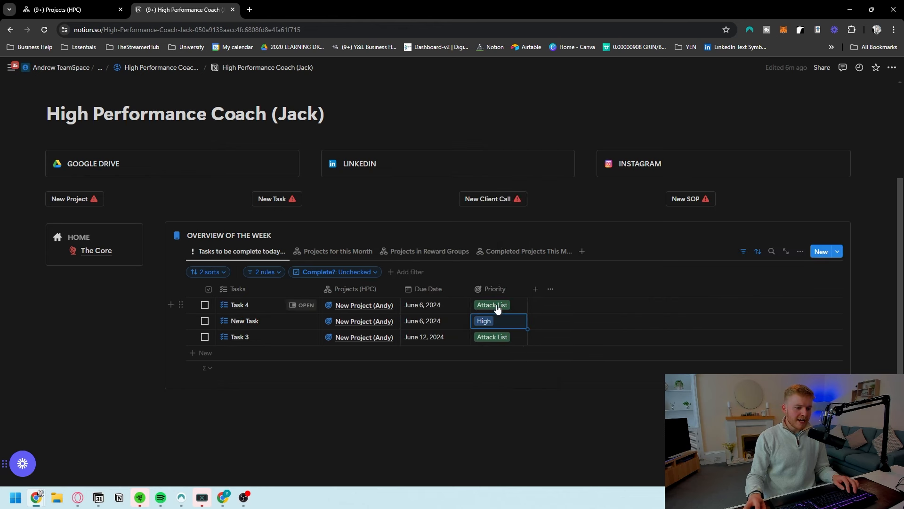
# Test the priority sorting by setting Task 4's priority to Low and restoring it to Attack List.
pyautogui.click(497, 309)
pyautogui.click(497, 365)
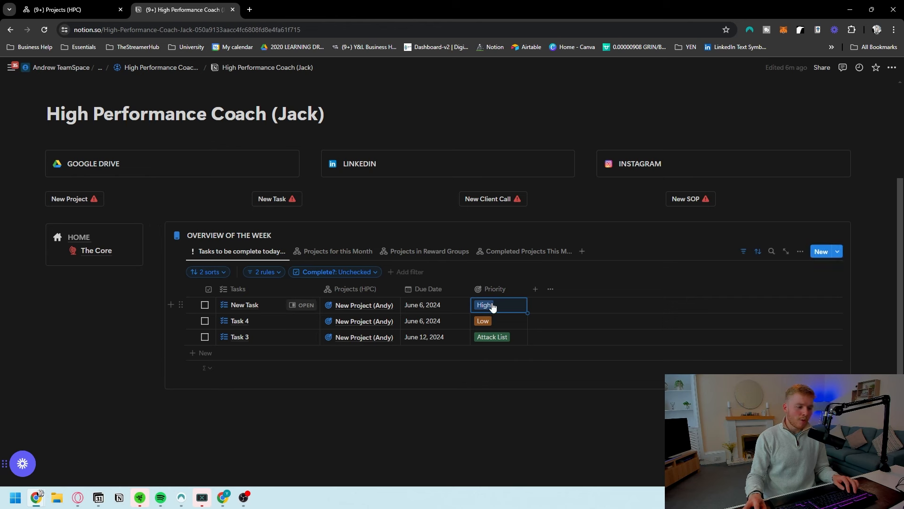
pyautogui.click(495, 321)
pyautogui.click(501, 352)
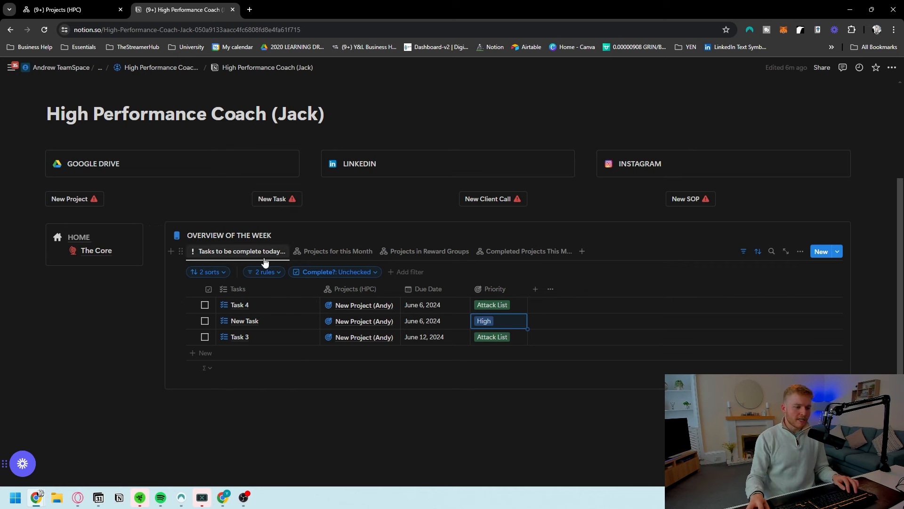
# Duplicate the today/overdue tasks view, name the copy Completed Tasks and give it a checkmark icon.
pyautogui.click(406, 272)
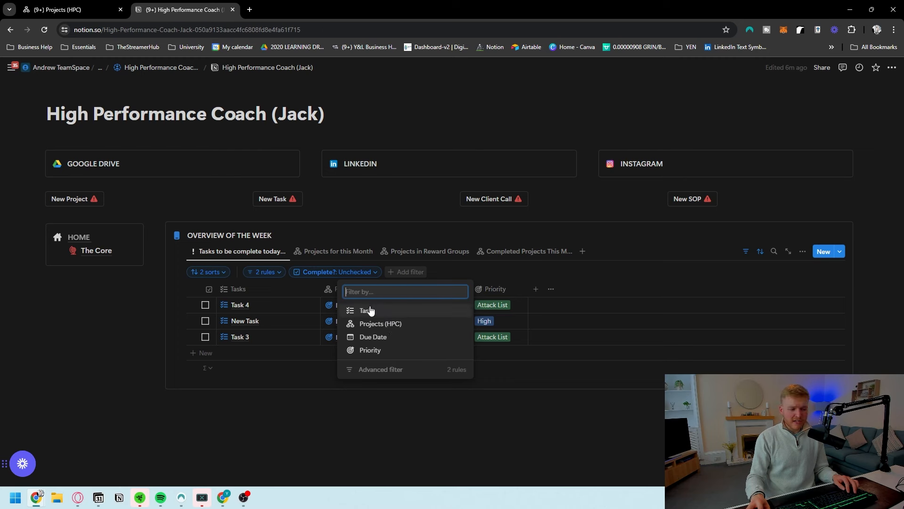
pyautogui.click(426, 421)
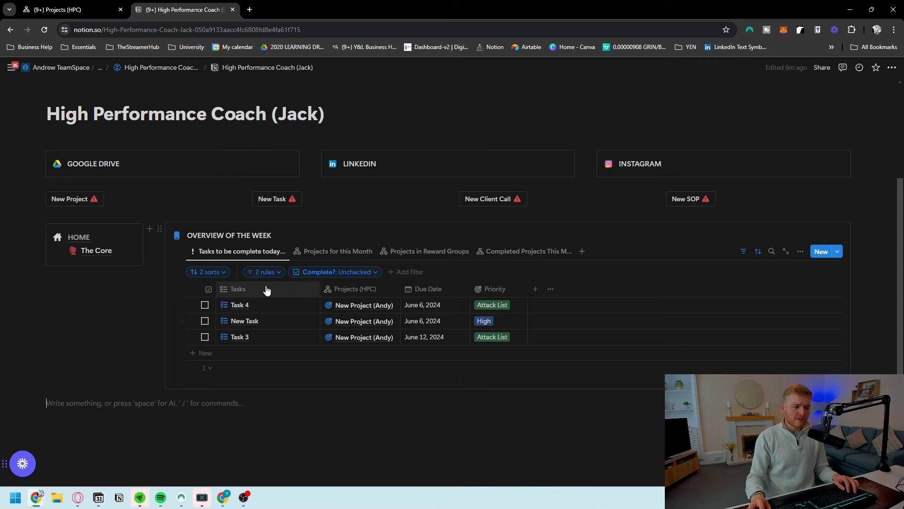
pyautogui.click(262, 253)
pyautogui.click(232, 349)
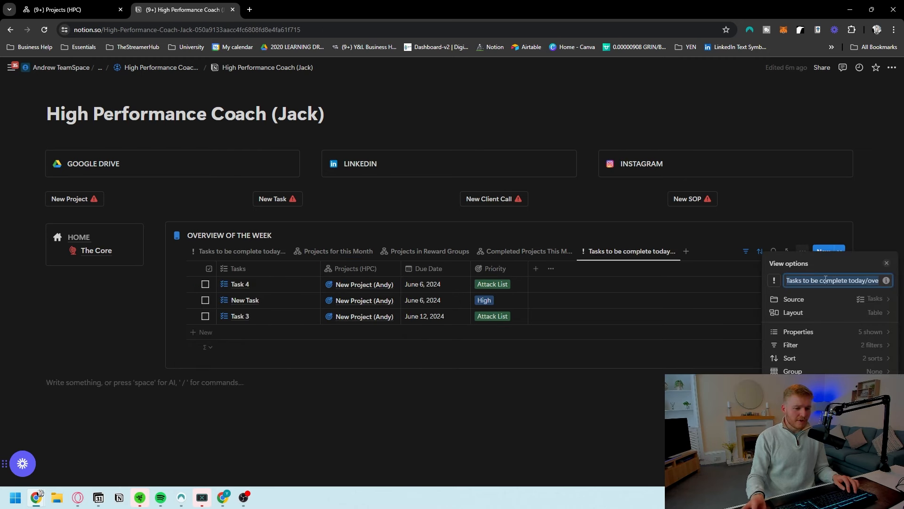
pyautogui.write('Completed Tasks')
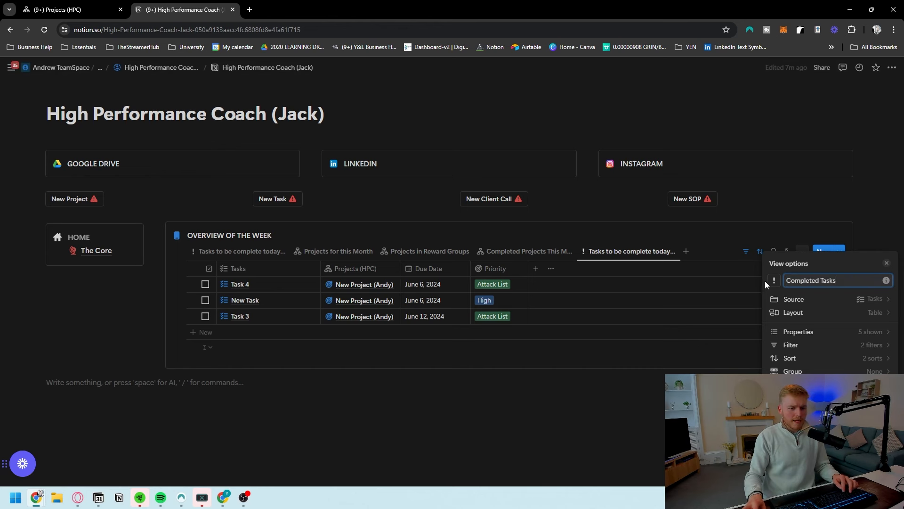
pyautogui.click(774, 281)
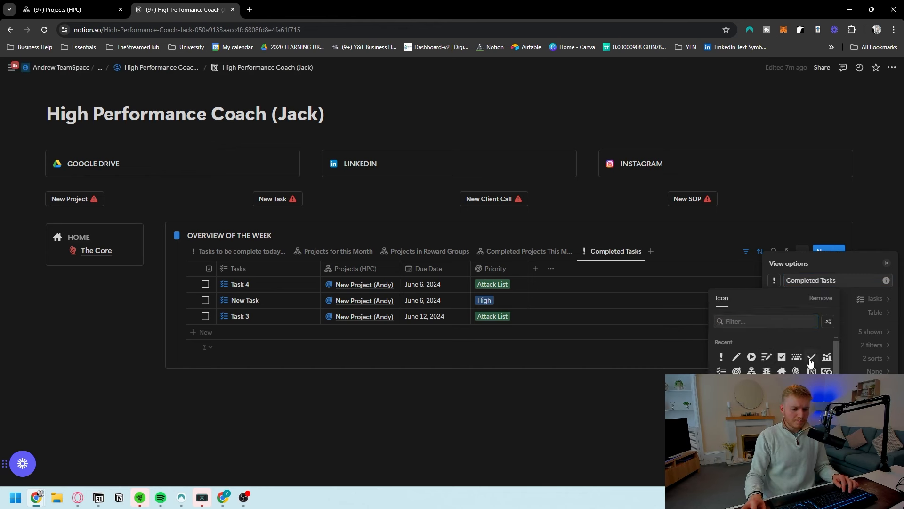
pyautogui.click(811, 358)
# Delete both Due Date rules from the Completed Tasks view's advanced filter and set the Complete? filter to Checked.
pyautogui.click(869, 346)
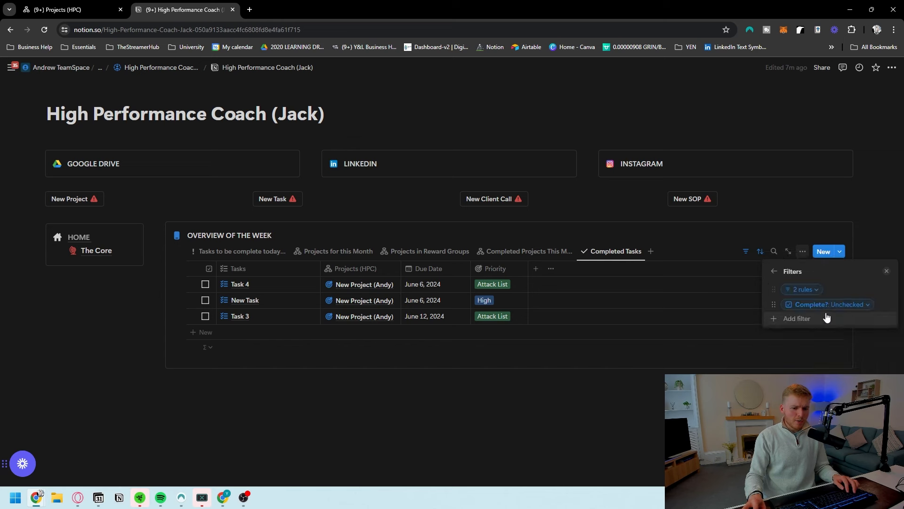
pyautogui.click(819, 290)
pyautogui.click(888, 311)
pyautogui.click(865, 329)
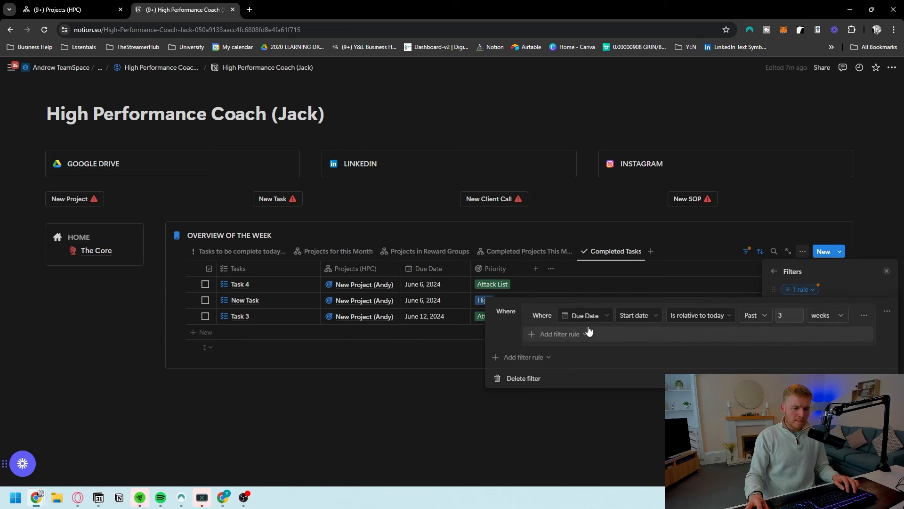
pyautogui.click(856, 332)
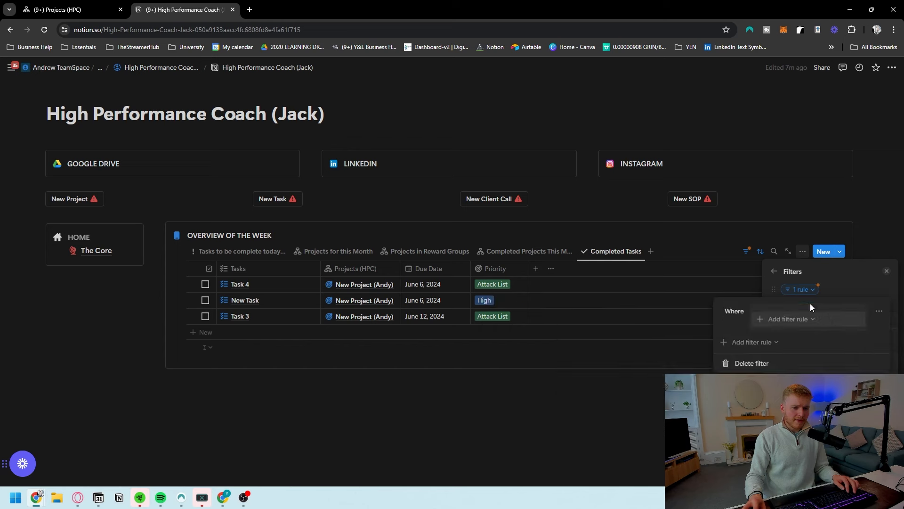
pyautogui.click(813, 295)
pyautogui.click(829, 305)
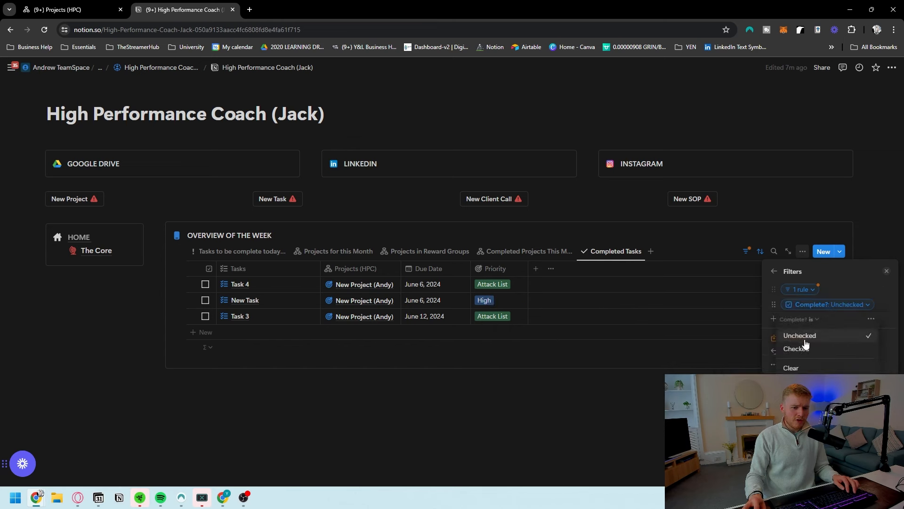
pyautogui.click(803, 349)
# Delete the emptied advanced filter from the Completed Tasks view and save the filters for everyone.
pyautogui.click(814, 292)
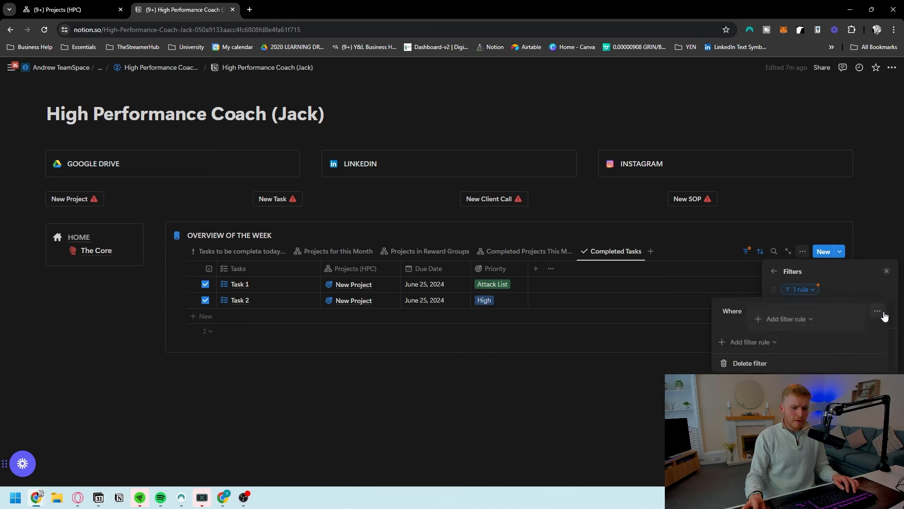
pyautogui.click(877, 311)
pyautogui.click(834, 330)
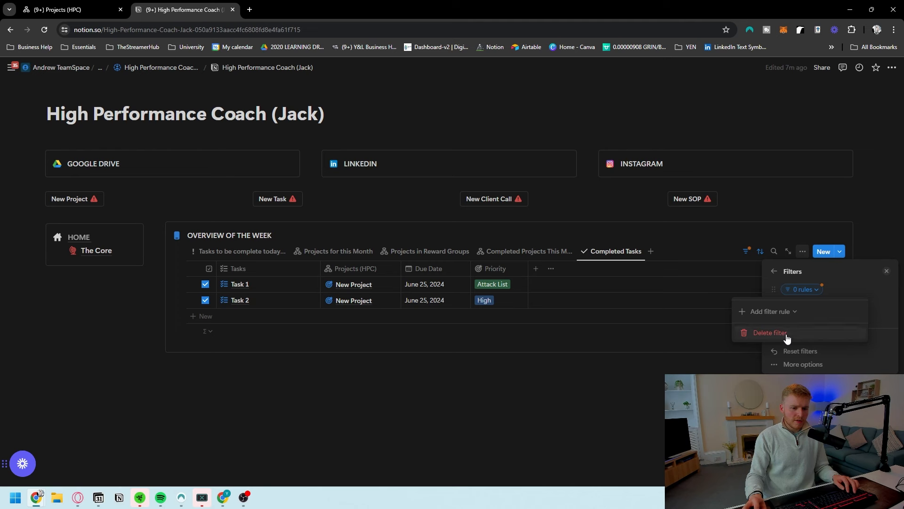
pyautogui.click(786, 333)
pyautogui.click(803, 306)
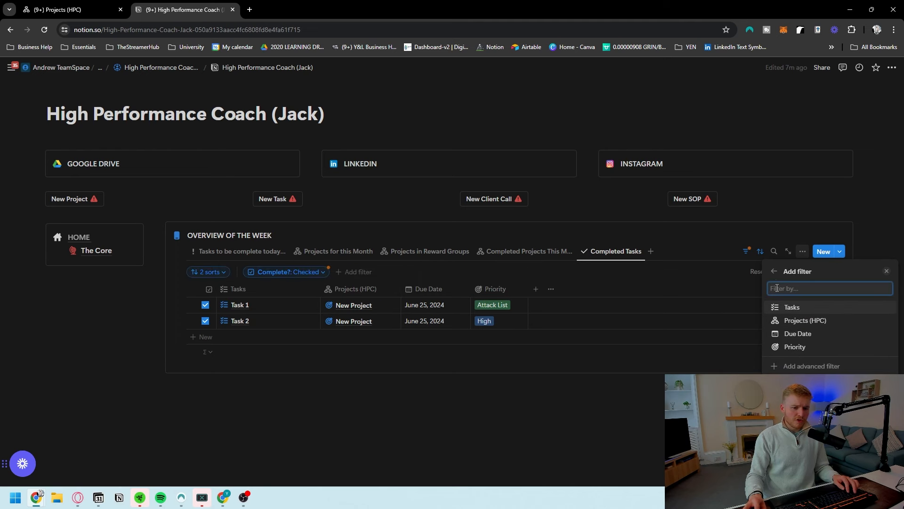
pyautogui.click(776, 272)
pyautogui.click(803, 324)
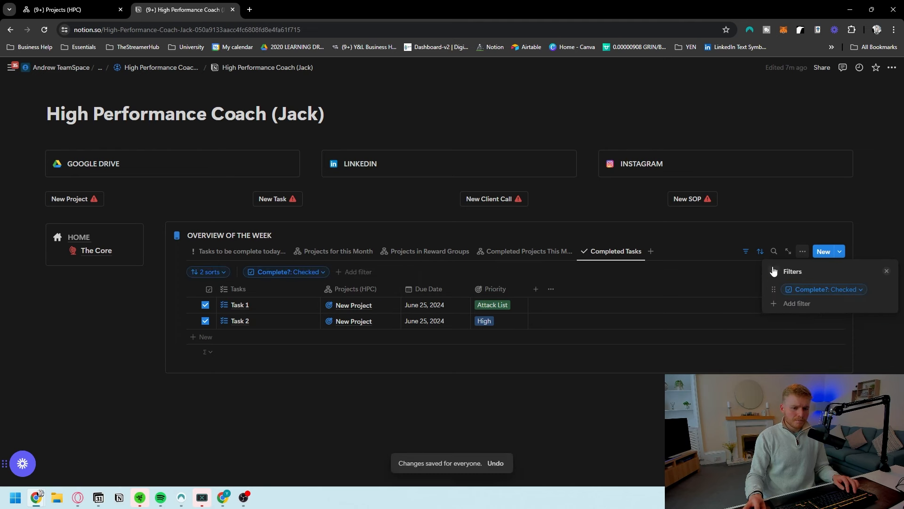
# Remove the Priority sort from the Completed Tasks view, leaving Due Date ascending as the only sort.
pyautogui.click(775, 269)
pyautogui.click(825, 361)
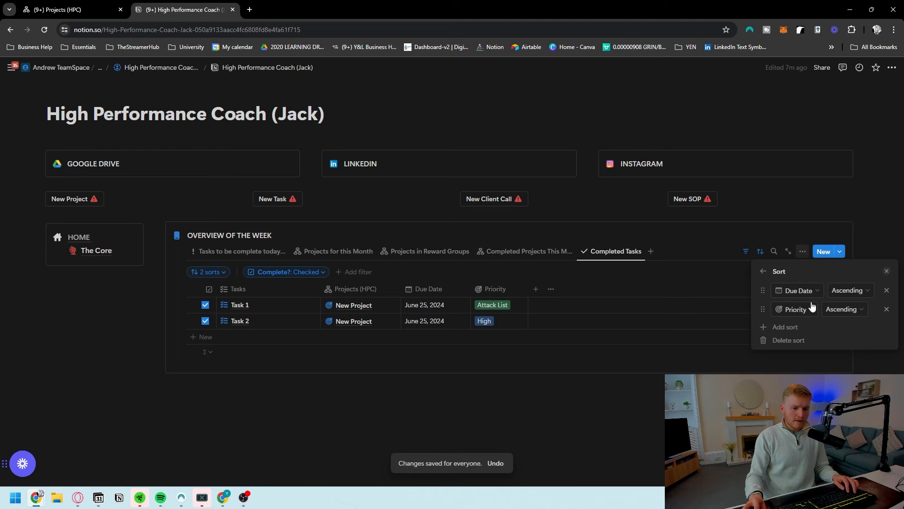
pyautogui.click(887, 311)
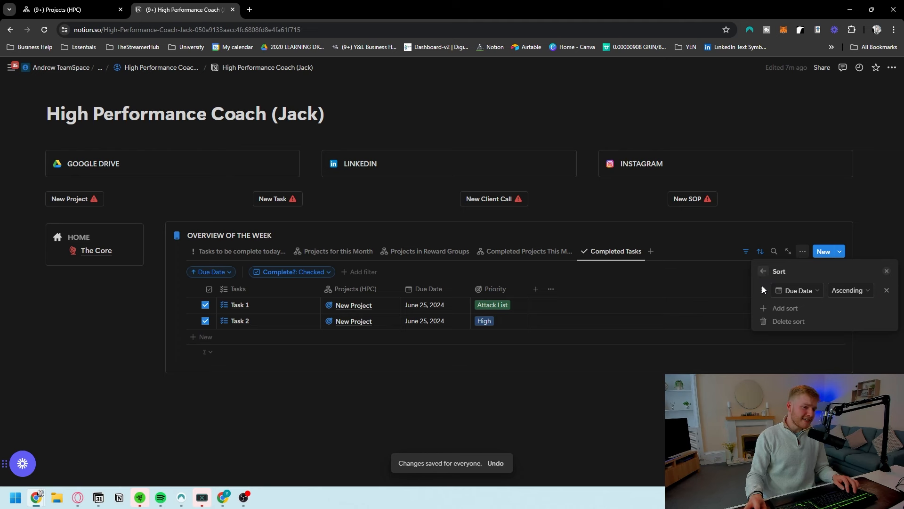
pyautogui.click(721, 291)
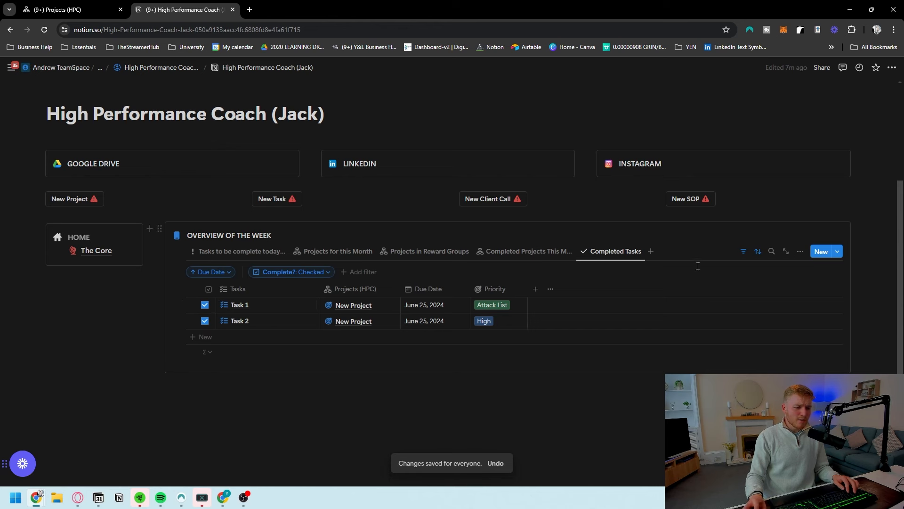
pyautogui.click(800, 255)
pyautogui.click(620, 425)
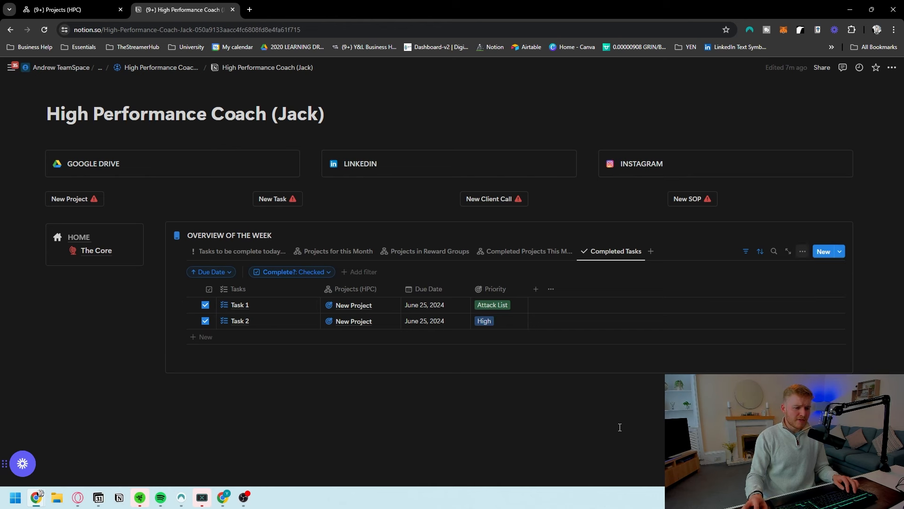
# Move the Completed Tasks view directly after the today/overdue tasks view and check both views.
pyautogui.moveTo(615, 254); pyautogui.dragTo(348, 258)
pyautogui.click(237, 259)
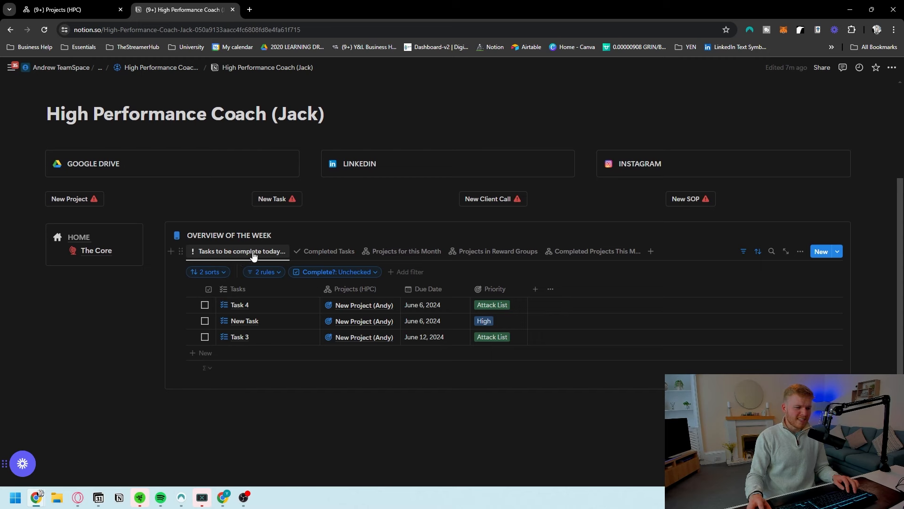
pyautogui.click(326, 251)
pyautogui.click(254, 256)
# Duplicate the today/overdue tasks view and name the copy "Tasks to be completed this Month".
pyautogui.click(259, 253)
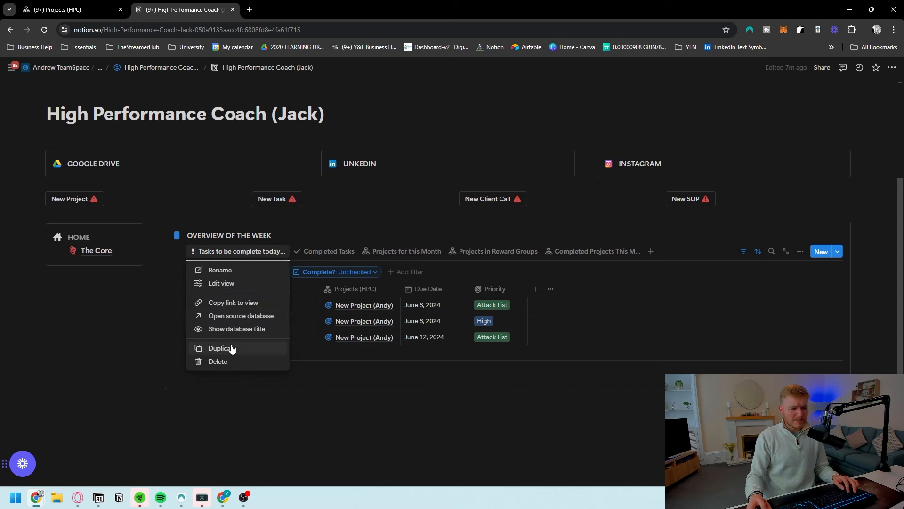
pyautogui.click(232, 348)
pyautogui.write('T')
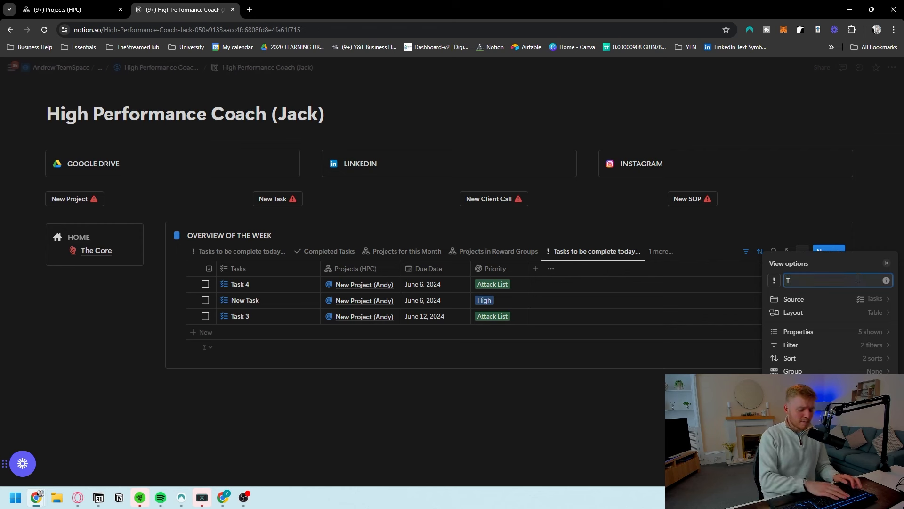
pyautogui.write('asks to be completed this Month')
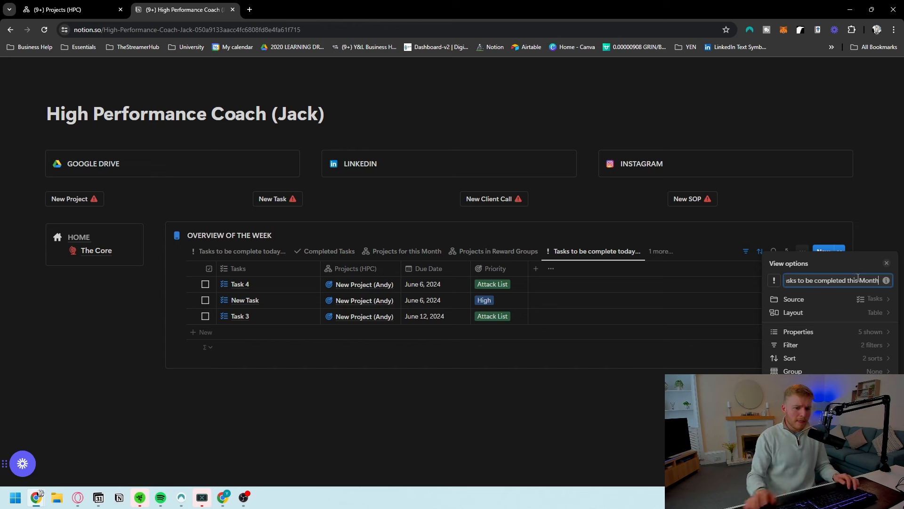
# Review the sorts of the Tasks to be completed this Month view and delete its advanced Due Date filter.
pyautogui.click(865, 358)
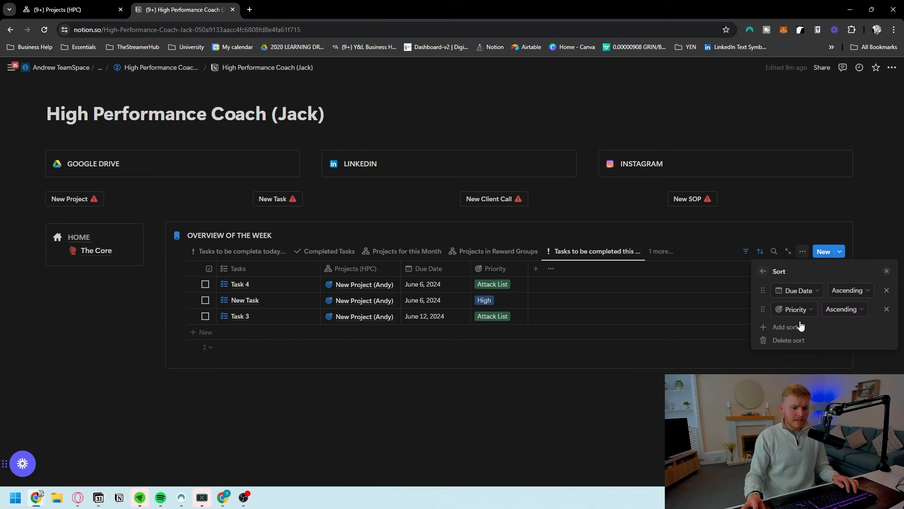
pyautogui.click(764, 272)
pyautogui.click(864, 347)
pyautogui.click(815, 289)
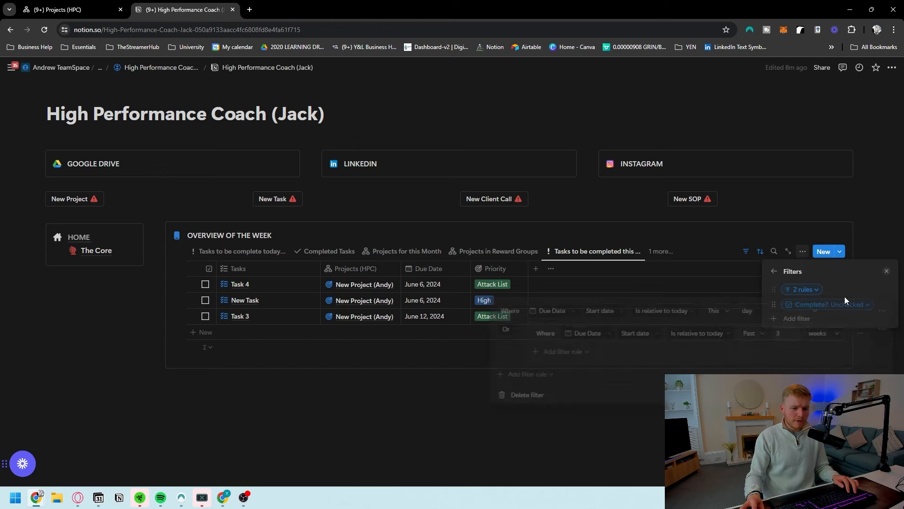
pyautogui.click(532, 394)
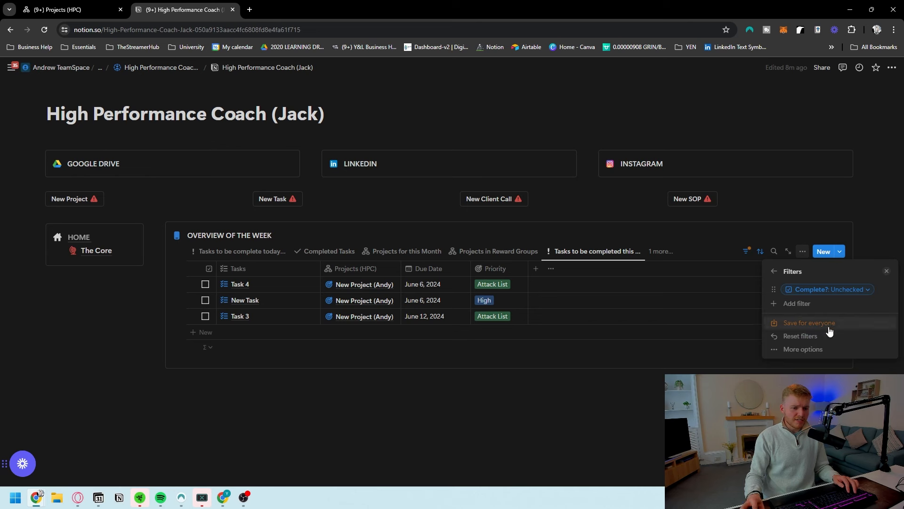
# Add a Due Date filter set to This month to the Tasks to be completed this Month view and save it for everyone.
pyautogui.click(790, 305)
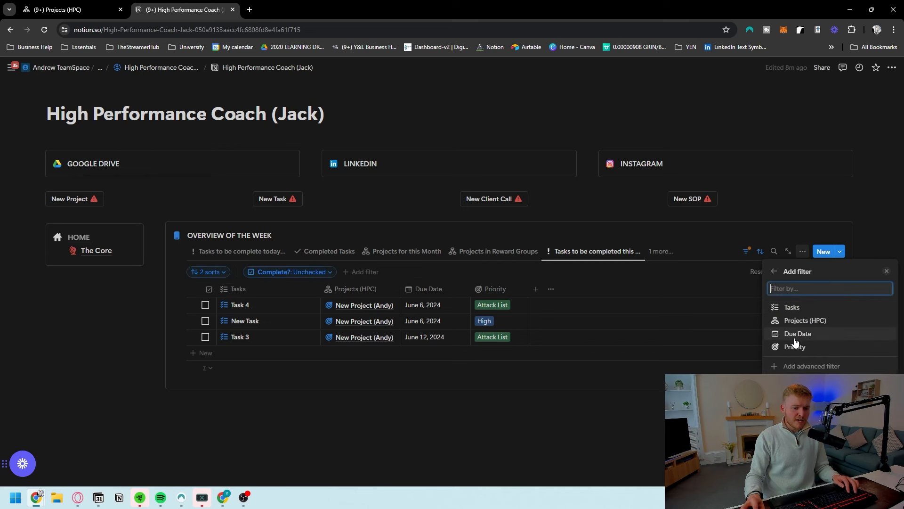
pyautogui.click(807, 335)
pyautogui.click(838, 307)
pyautogui.click(839, 148)
pyautogui.click(818, 191)
pyautogui.click(807, 338)
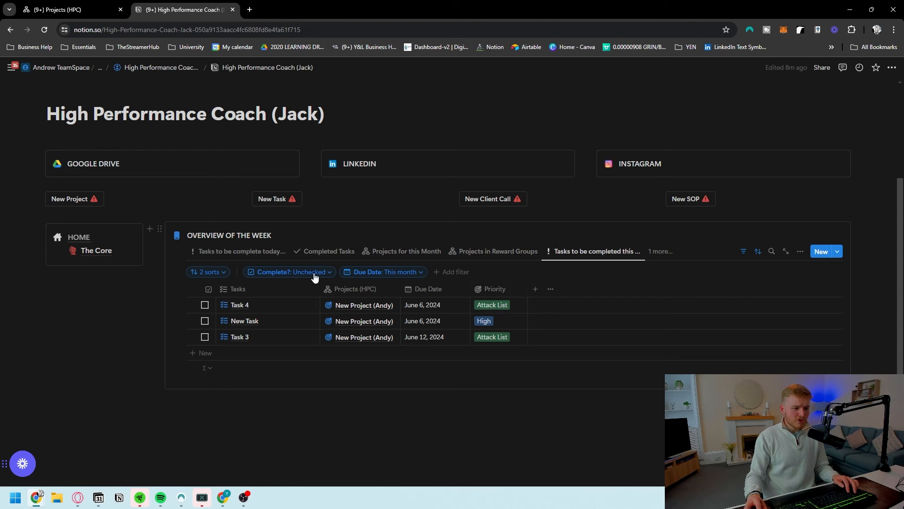
# Try ranking the Priority sort above the Due Date sort in the Tasks to be completed this Month view.
pyautogui.click(211, 272)
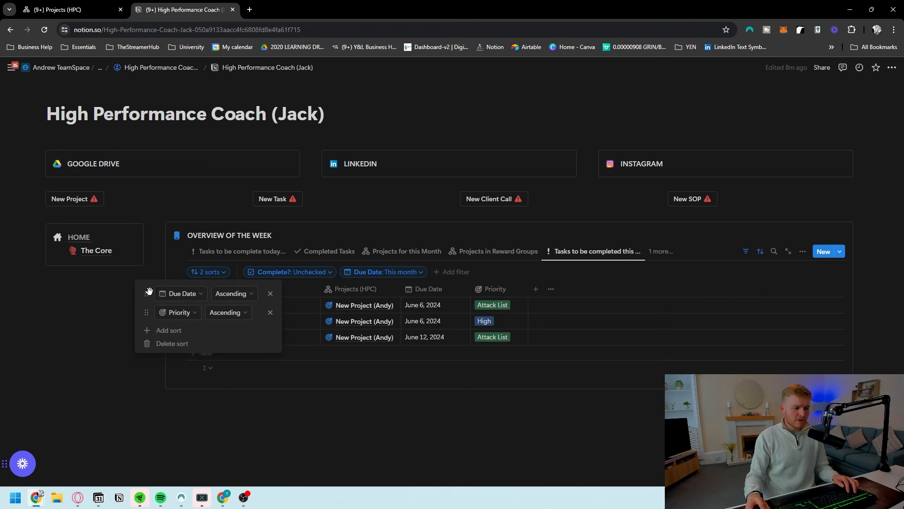
pyautogui.moveTo(147, 311); pyautogui.dragTo(146, 293)
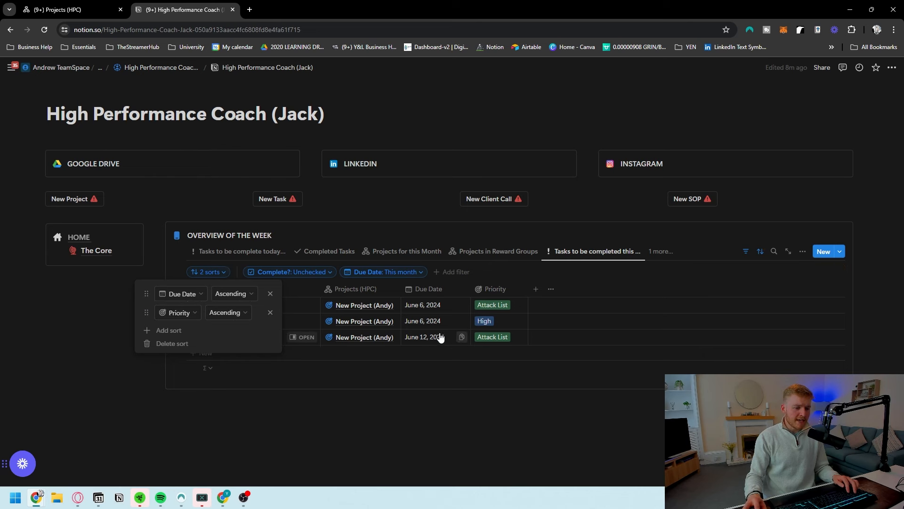
pyautogui.moveTo(146, 312); pyautogui.dragTo(147, 293)
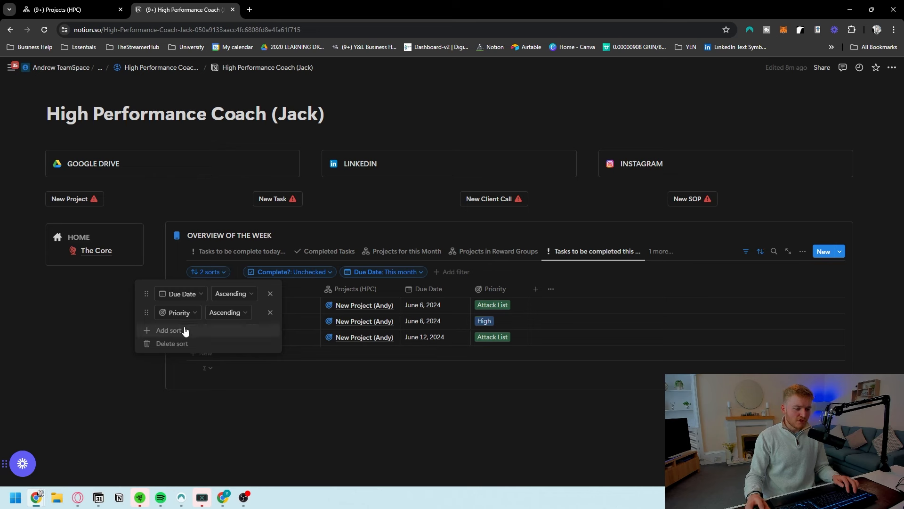
pyautogui.click(533, 445)
# Move the Tasks to be completed this Month view directly after the today/overdue tasks view and give it a calendar icon.
pyautogui.moveTo(601, 250); pyautogui.dragTo(321, 256)
pyautogui.click(320, 256)
pyautogui.click(325, 283)
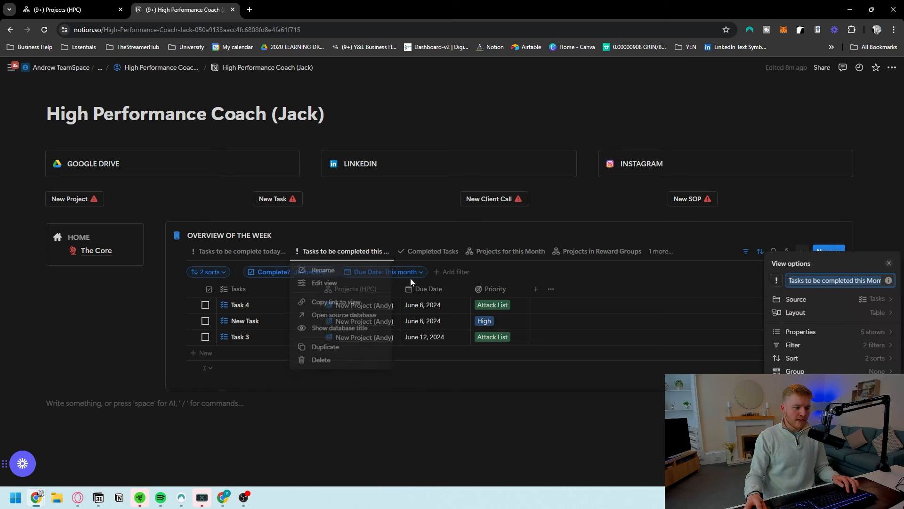
pyautogui.click(774, 280)
pyautogui.write('date')
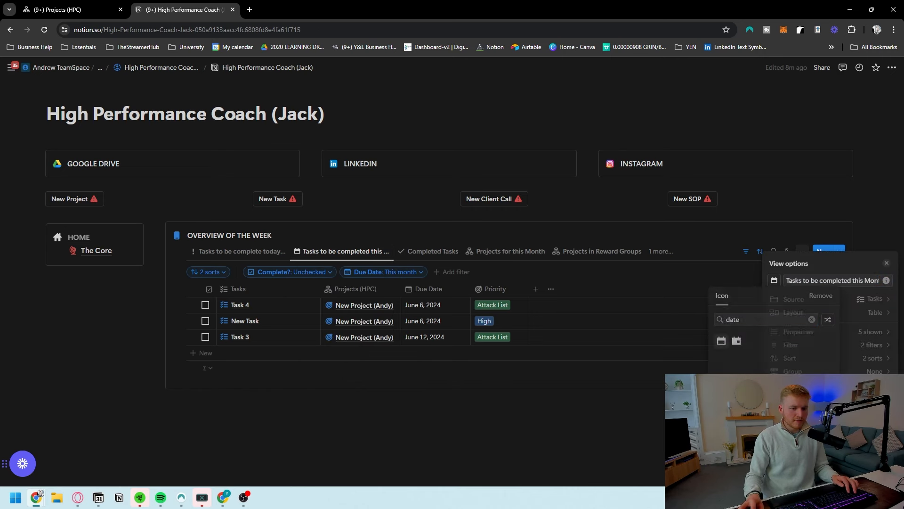
pyautogui.click(734, 345)
pyautogui.press('Escape')
# Go through the overview's task and project views and move Completed Tasks after Projects in Reward Groups.
pyautogui.click(246, 251)
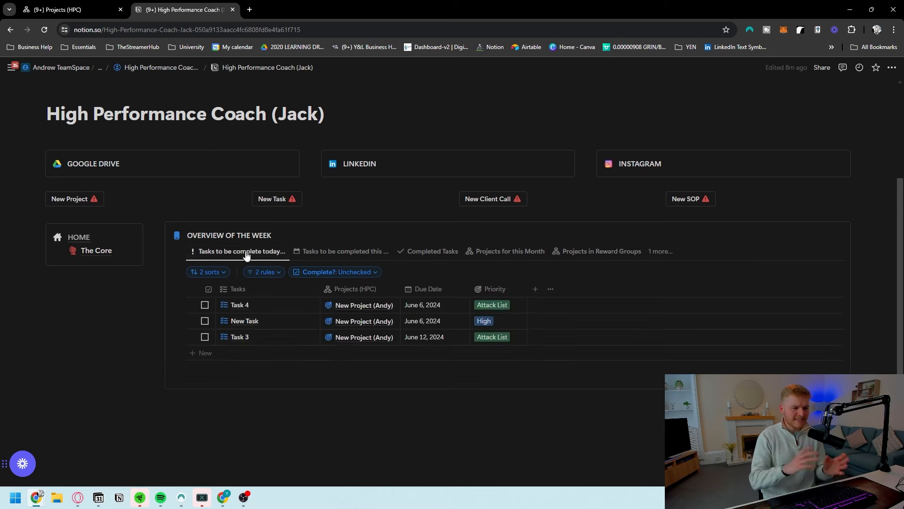
pyautogui.click(330, 251)
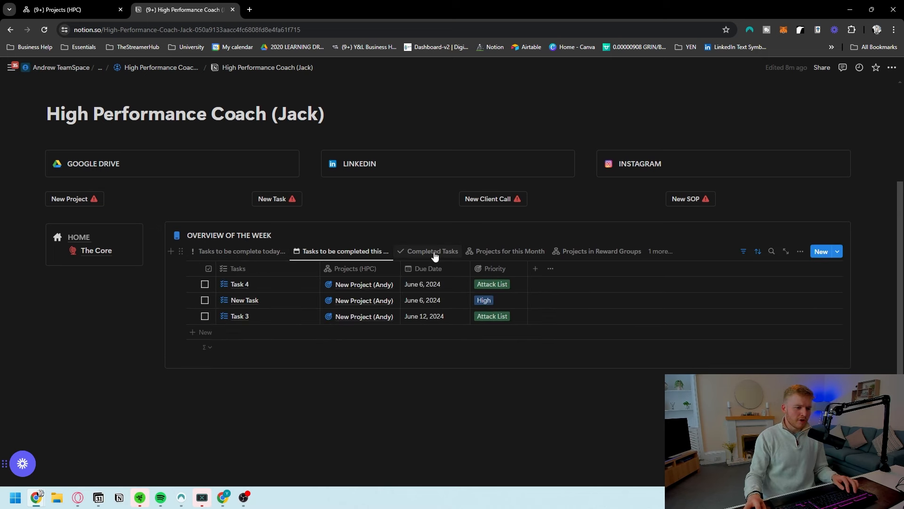
pyautogui.click(432, 251)
pyautogui.click(508, 251)
pyautogui.click(595, 250)
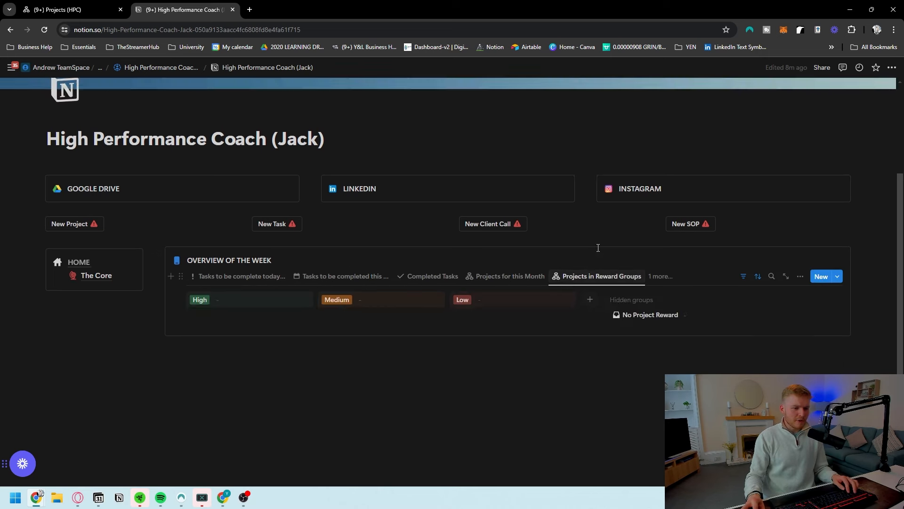
pyautogui.moveTo(452, 251); pyautogui.dragTo(583, 252)
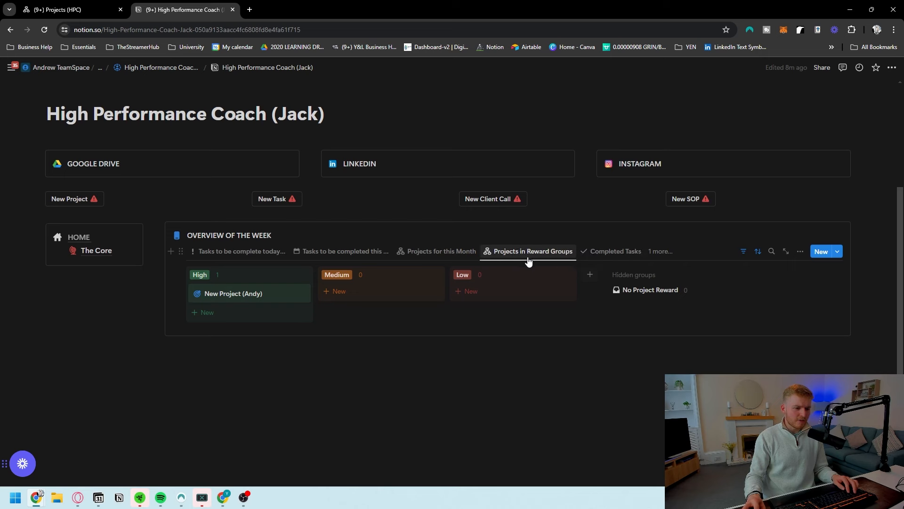
# Check the order of all views in the full list and look through the first four views.
pyautogui.click(657, 252)
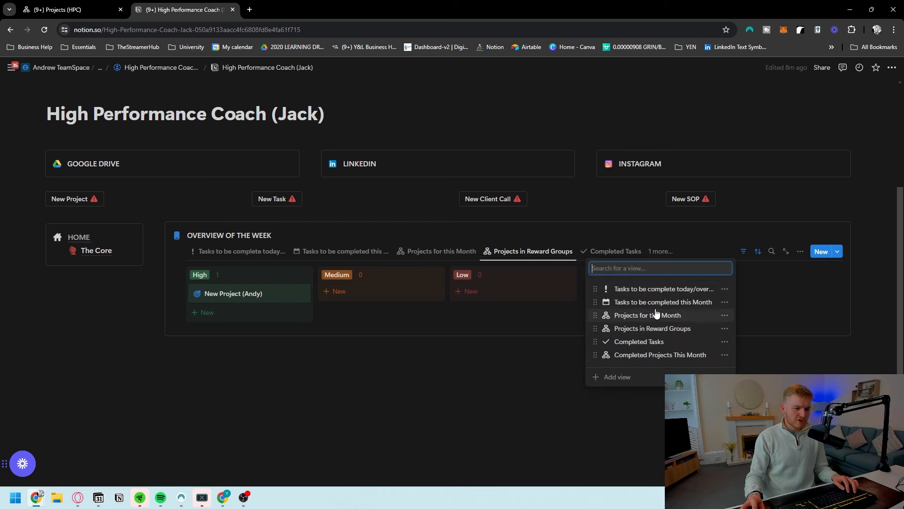
pyautogui.click(494, 379)
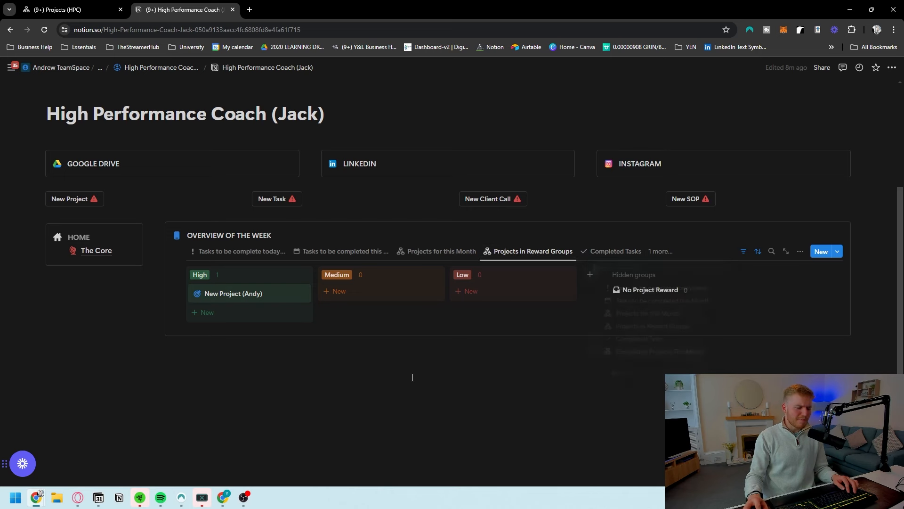
pyautogui.click(236, 251)
pyautogui.click(306, 252)
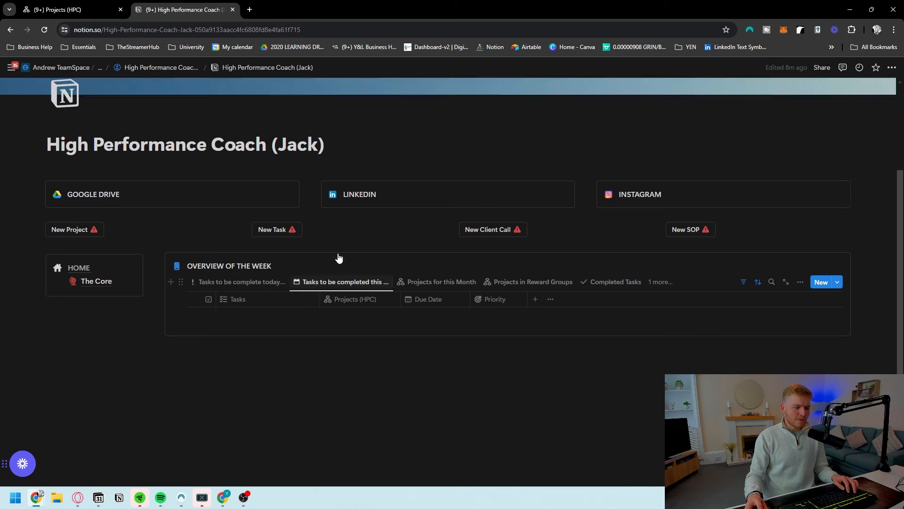
pyautogui.click(419, 251)
pyautogui.click(516, 251)
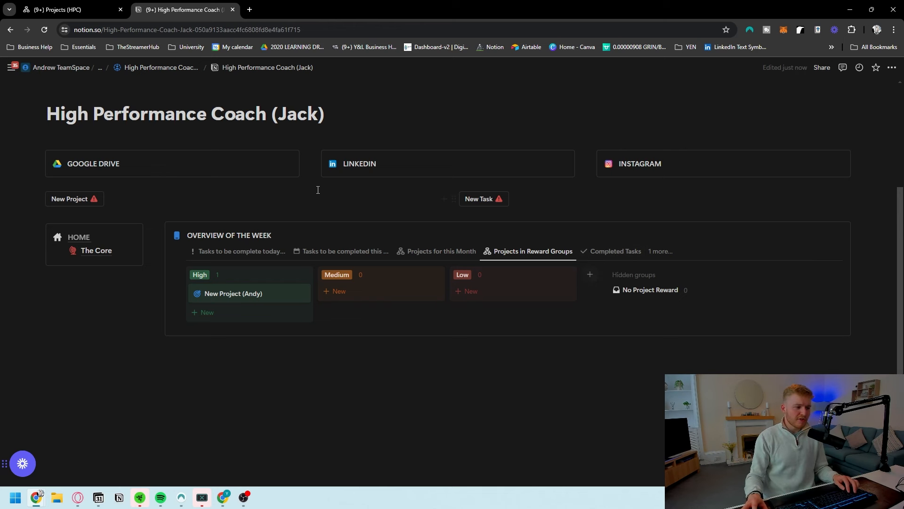
# Open the New Project button for editing and give it the blue hierarchy icon.
pyautogui.moveTo(616, 198); pyautogui.dragTo(731, 200)
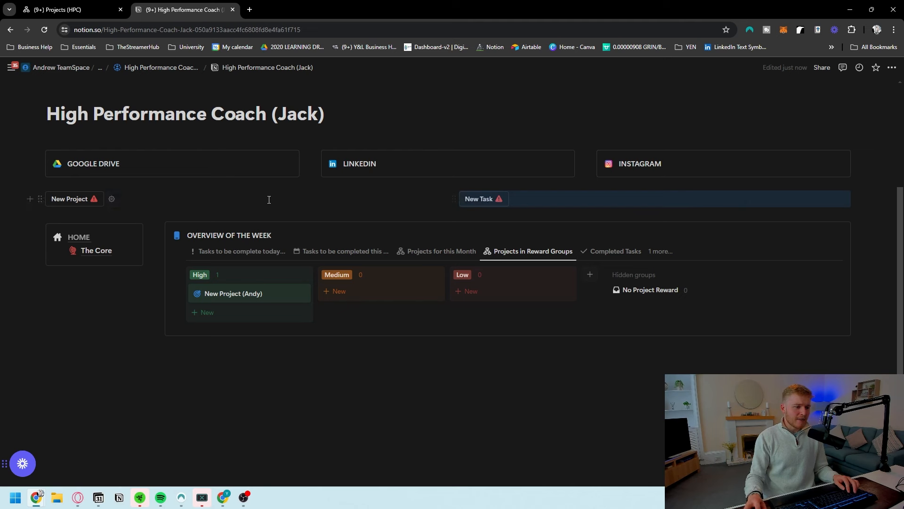
pyautogui.click(112, 199)
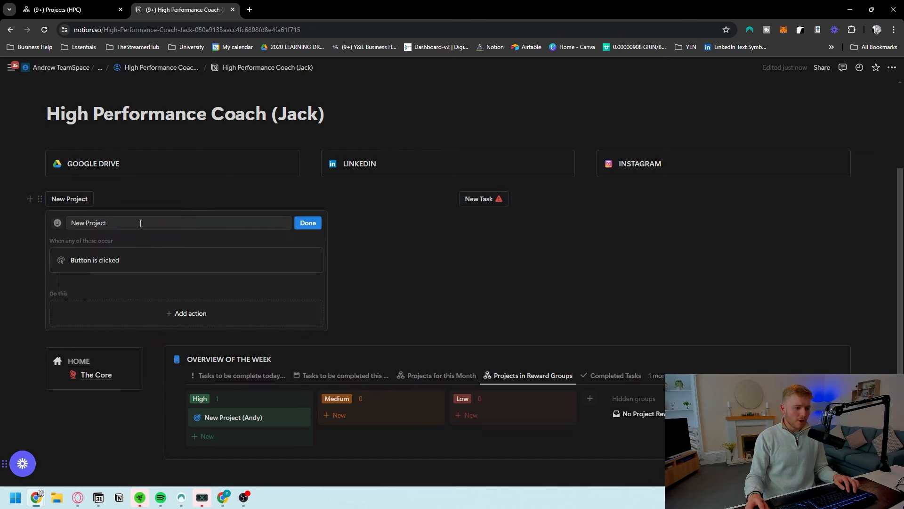
pyautogui.click(58, 223)
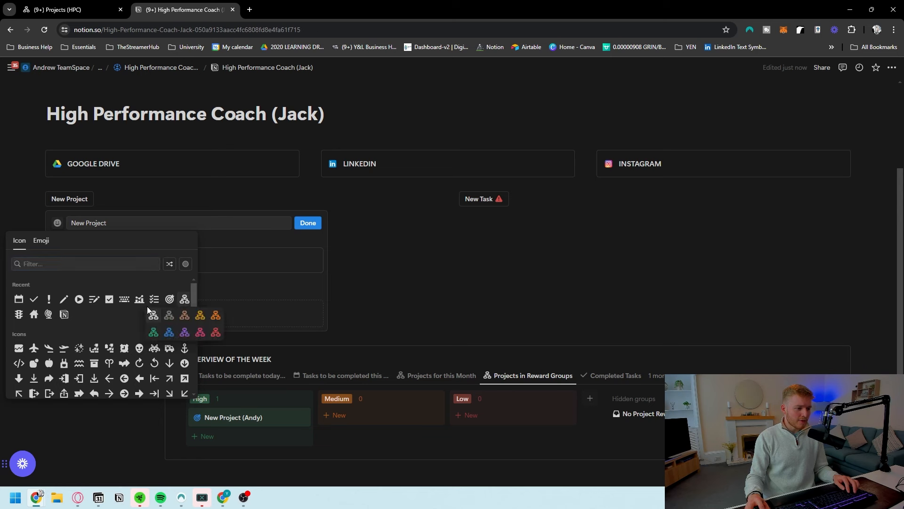
pyautogui.click(169, 332)
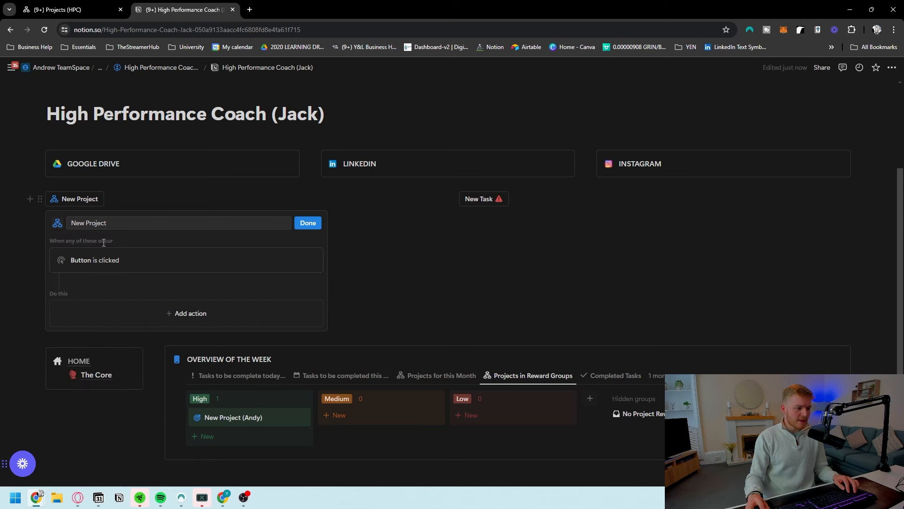
# Add an action to the New Project button that adds a page to Projects (HPC) using the New Project template.
pyautogui.click(158, 317)
pyautogui.click(89, 372)
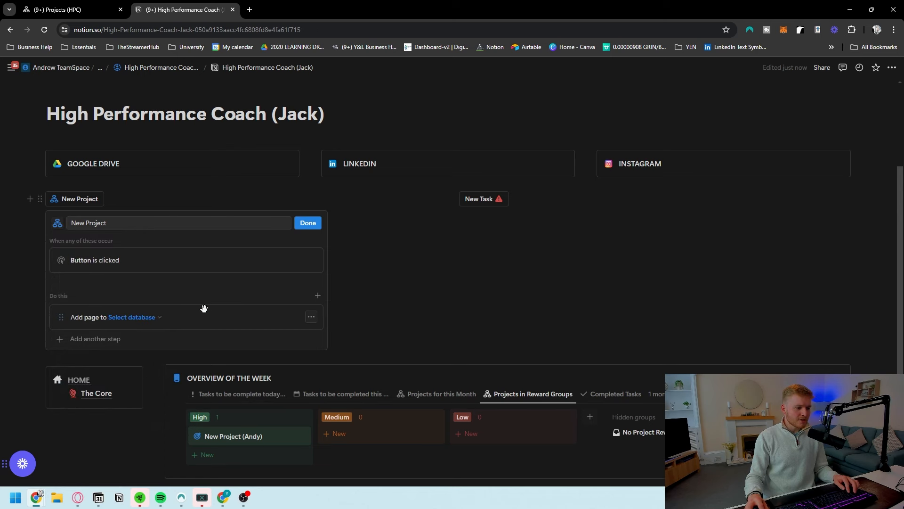
pyautogui.click(136, 317)
pyautogui.click(91, 206)
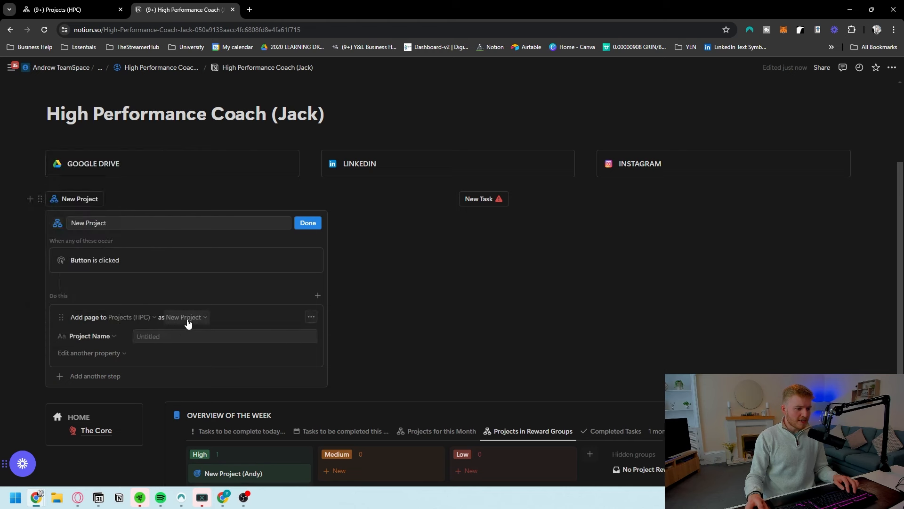
pyautogui.click(185, 317)
pyautogui.click(118, 348)
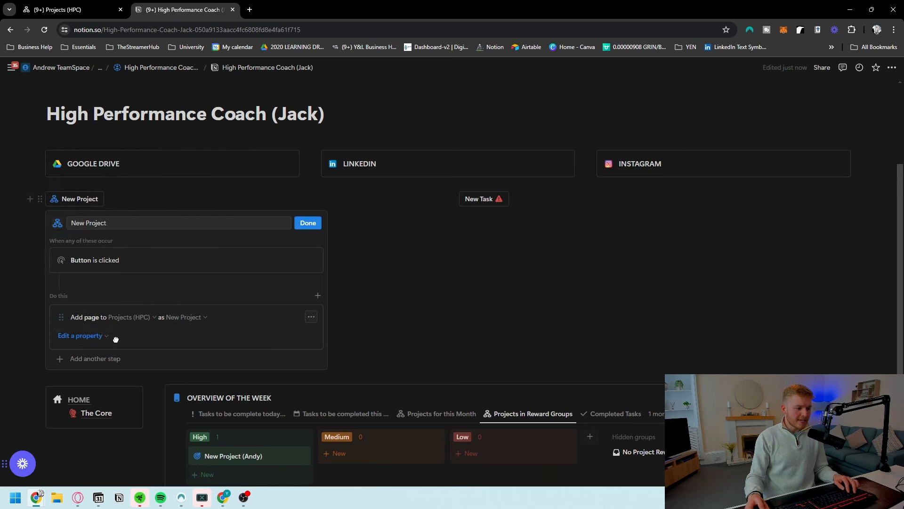
pyautogui.click(83, 335)
pyautogui.press('Escape')
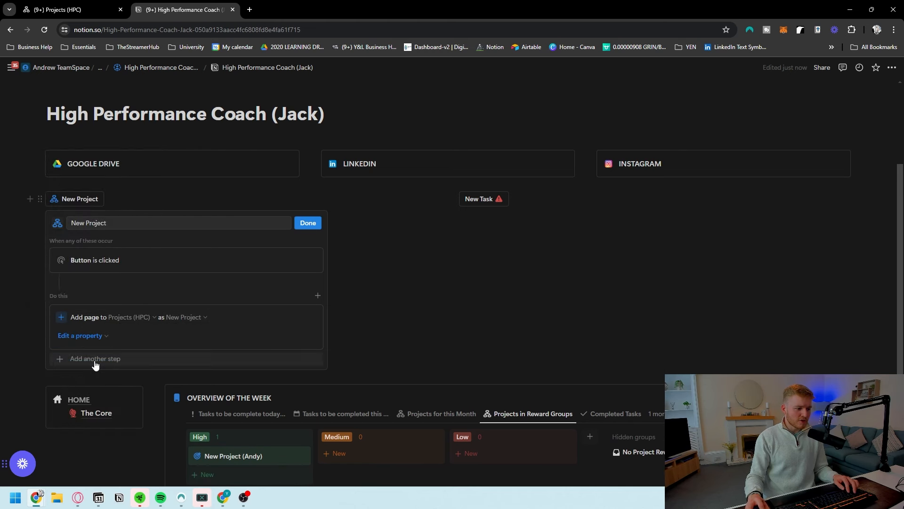
# Add an open-page action to the New Project button that opens the new page added in Side peek.
pyautogui.click(95, 359)
pyautogui.click(90, 450)
pyautogui.click(155, 366)
pyautogui.click(129, 393)
pyautogui.click(111, 368)
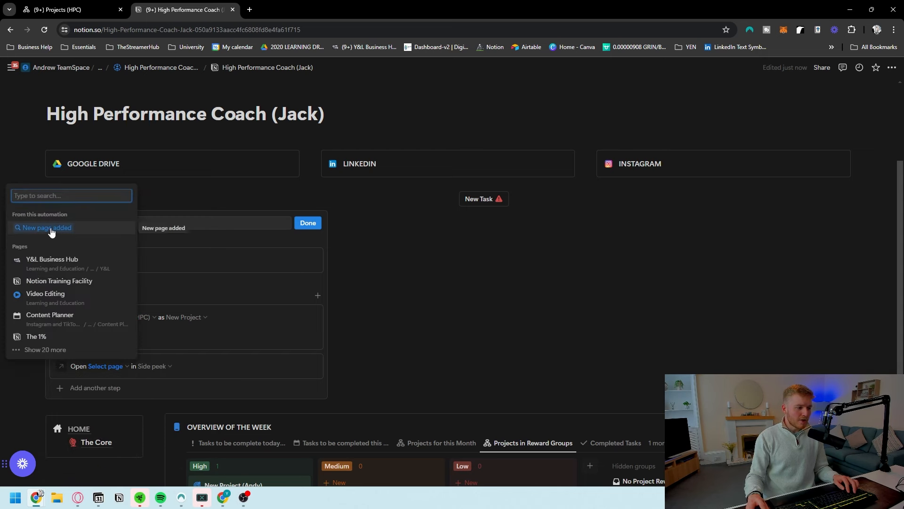
pyautogui.click(53, 227)
# Add a confirmation action to the New Project button with the message "Do you want to add a new Project?".
pyautogui.click(94, 387)
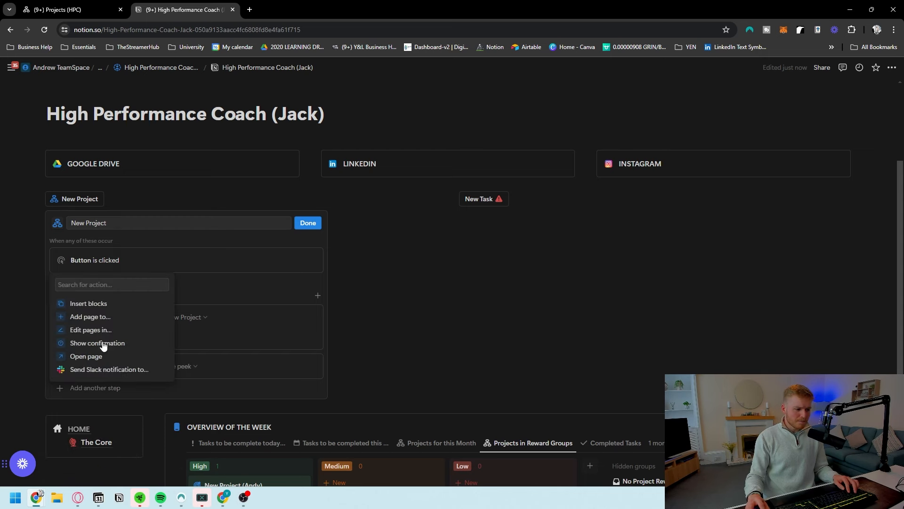
pyautogui.click(104, 344)
pyautogui.scroll(-1, 137, 375)
pyautogui.click(206, 334)
pyautogui.moveTo(206, 334); pyautogui.dragTo(64, 332)
pyautogui.write('A')
pyautogui.press('BackSpace')
pyautogui.write('Do you want to add a new Proje')
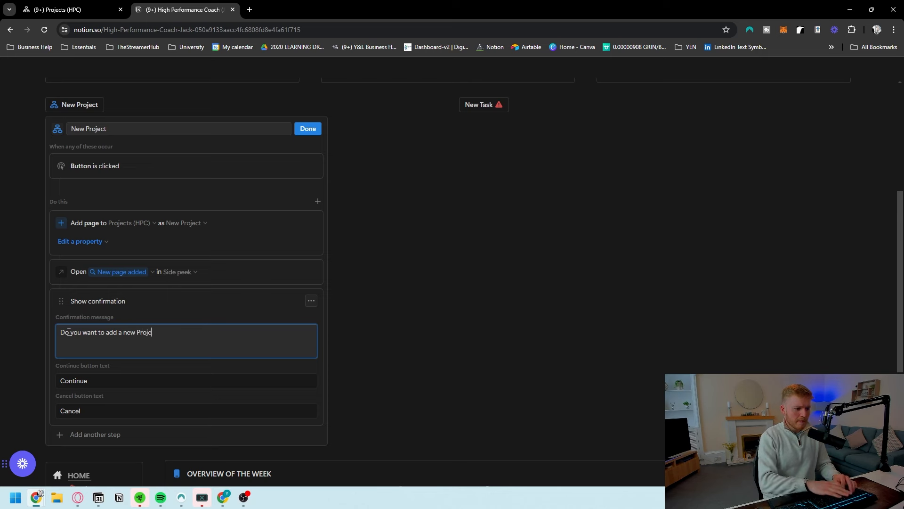
# Place the confirmation ahead of the New Project button's other actions and save the button.
pyautogui.scroll(-1, 68, 332)
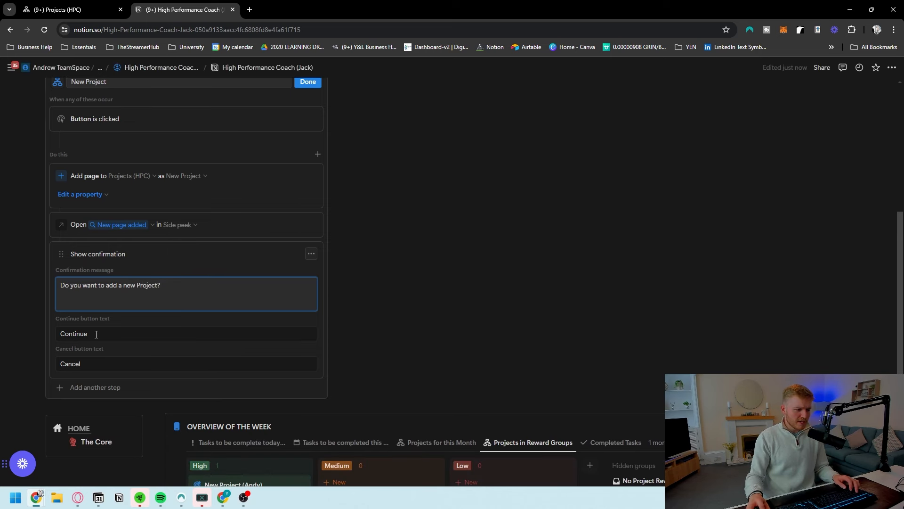
pyautogui.scroll(2, 158, 351)
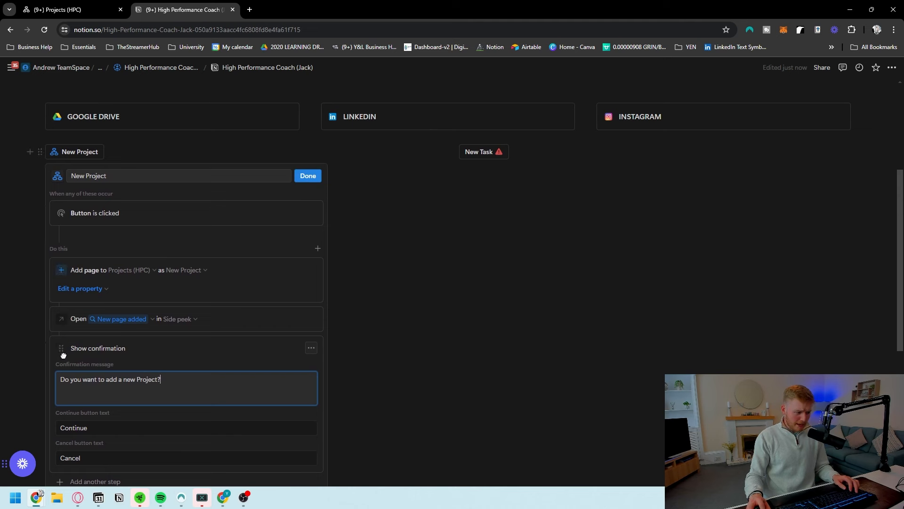
pyautogui.moveTo(61, 348); pyautogui.dragTo(88, 234)
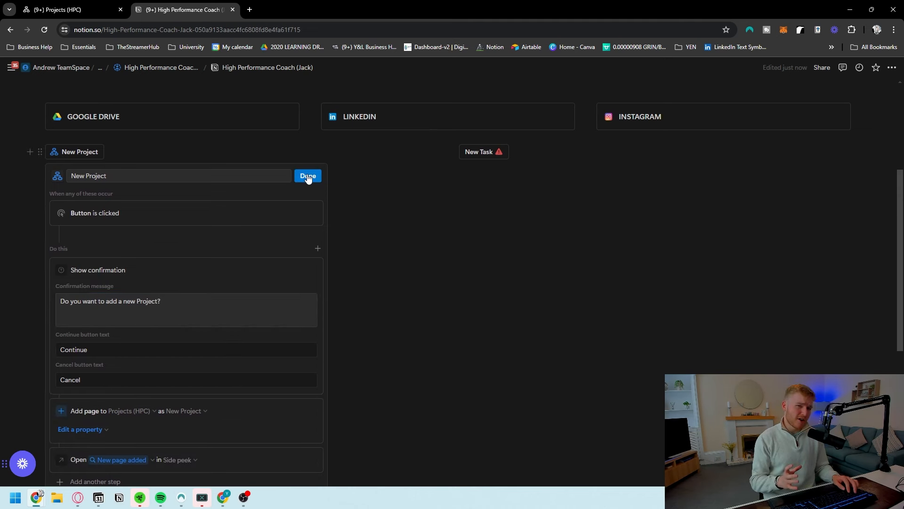
pyautogui.scroll(-1, 307, 177)
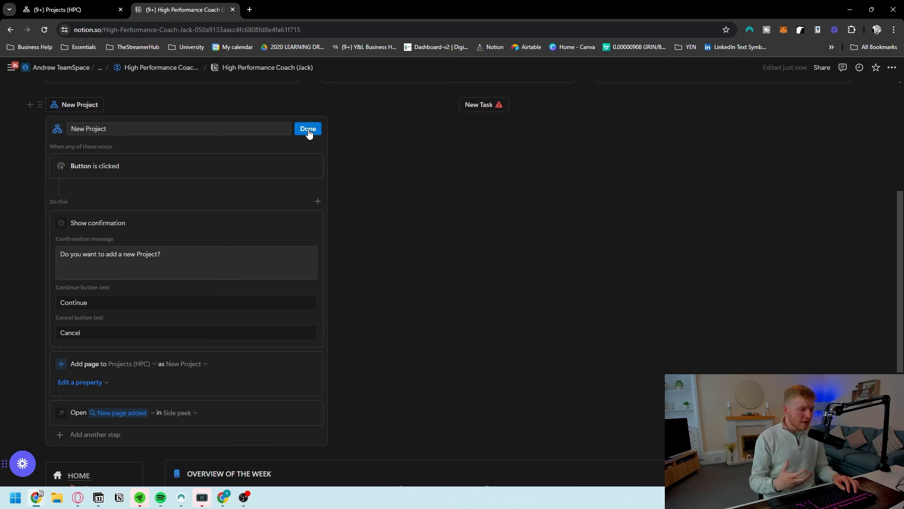
pyautogui.click(308, 130)
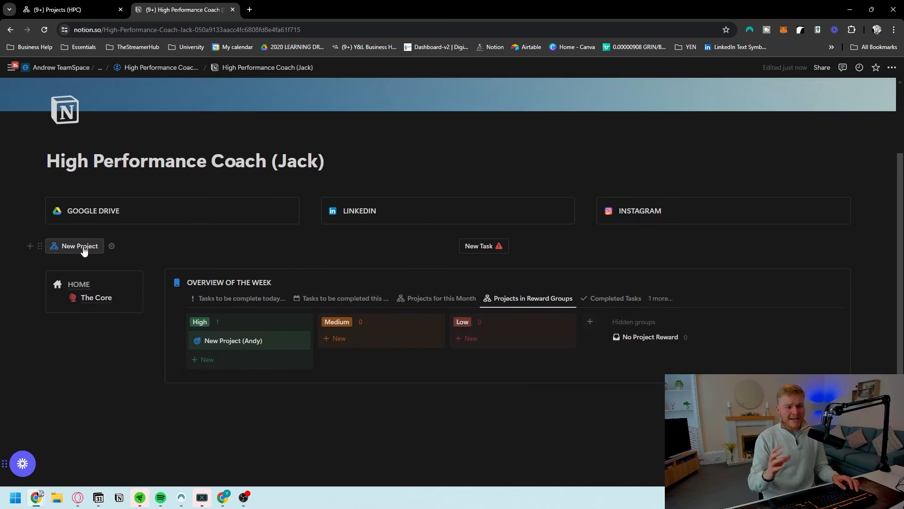
# Show the Projects for this Month view and give the New Task button the blue checklist icon.
pyautogui.click(421, 300)
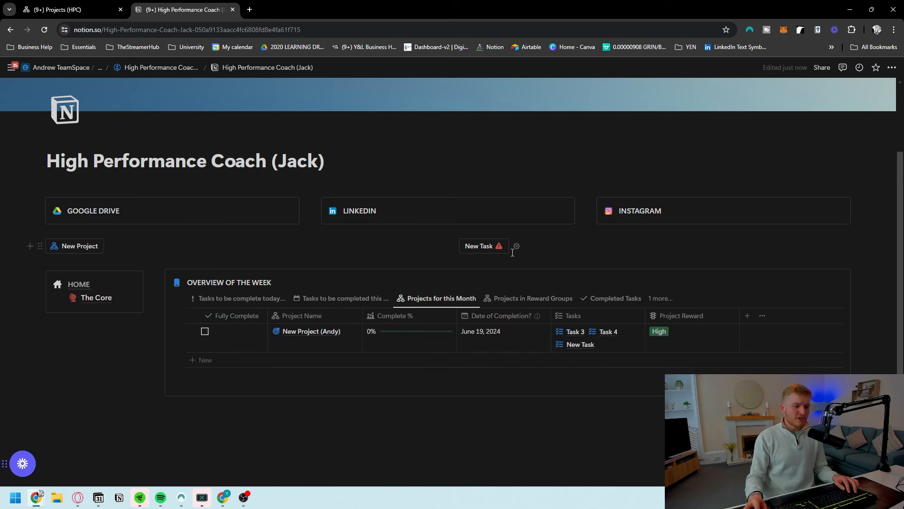
pyautogui.click(513, 247)
pyautogui.click(471, 270)
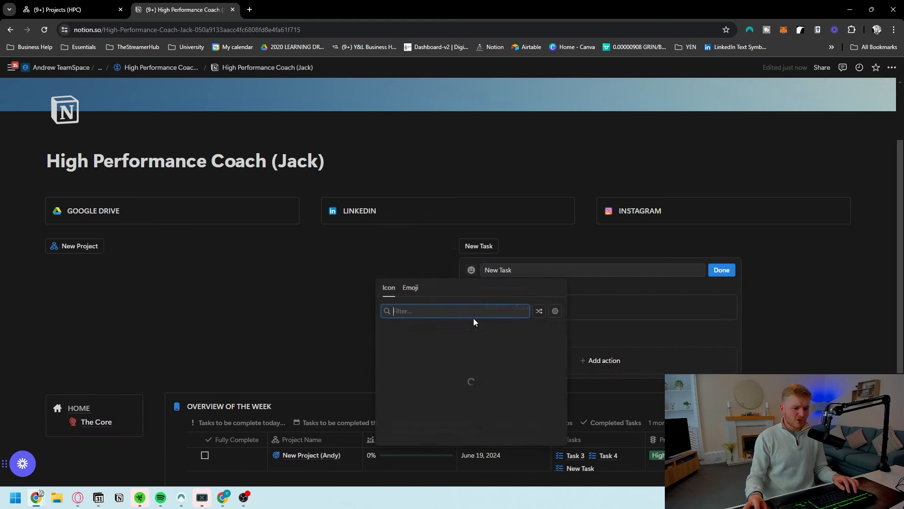
pyautogui.click(538, 347)
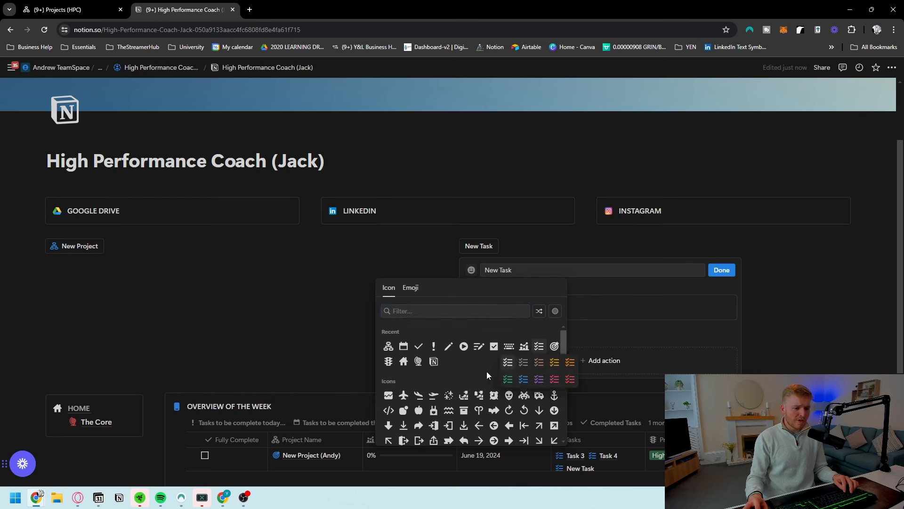
pyautogui.click(524, 380)
# Add an action to the New Task button that adds a page to the Tasks database using the New Task template.
pyautogui.click(601, 360)
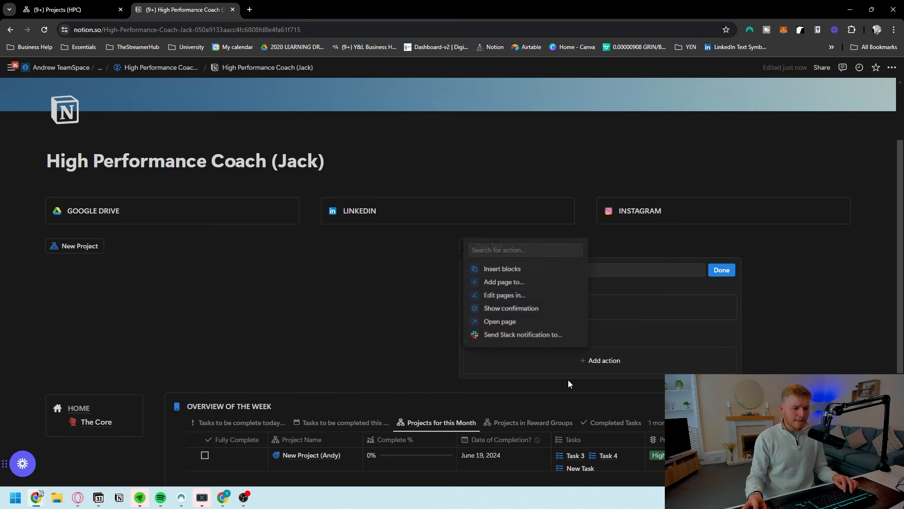
pyautogui.click(502, 285)
pyautogui.click(556, 369)
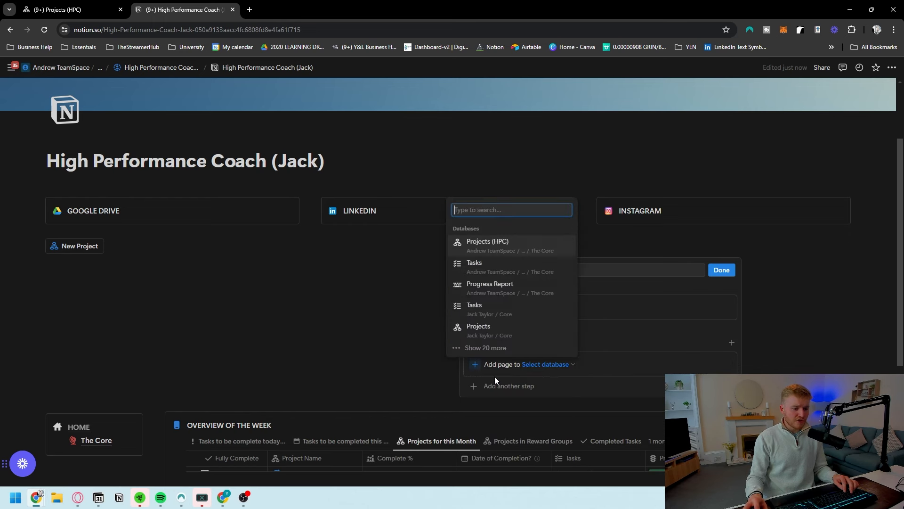
pyautogui.click(510, 269)
pyautogui.click(570, 367)
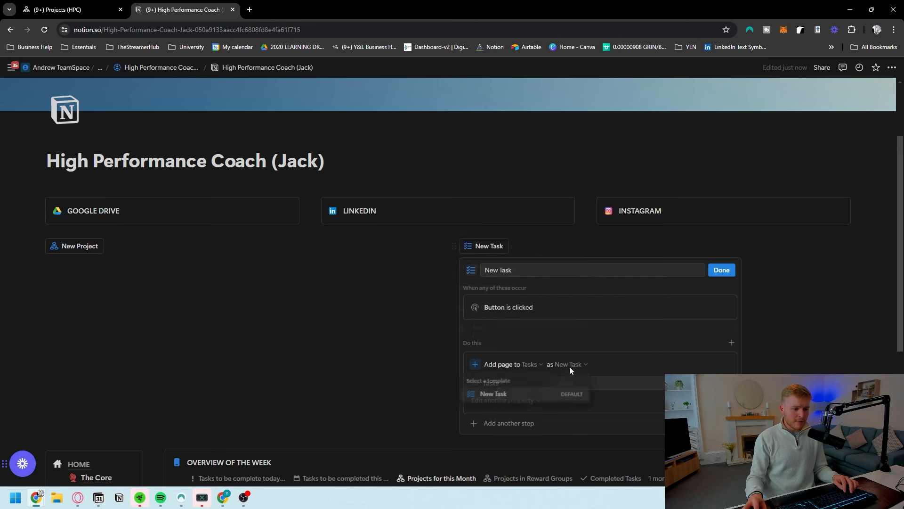
pyautogui.click(518, 393)
# Add an open-page action to the New Task button that opens the new page added in Side peek.
pyautogui.click(504, 409)
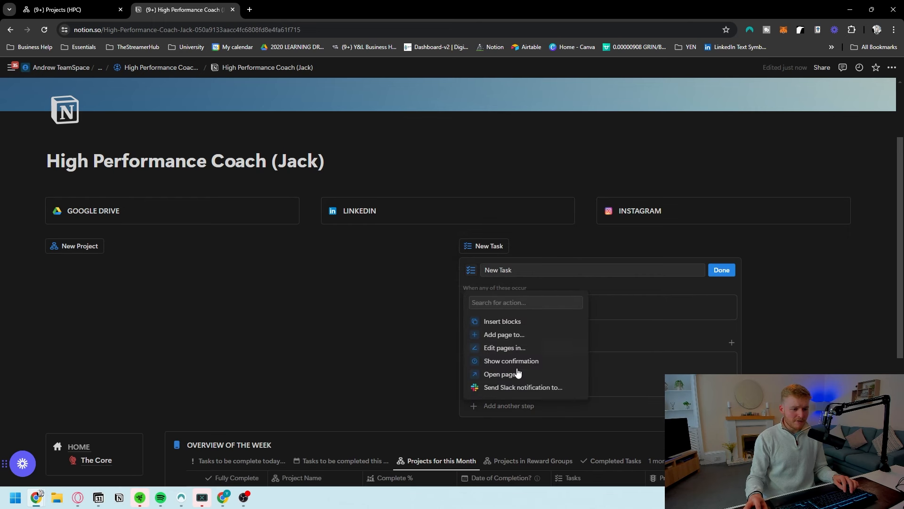
pyautogui.click(515, 375)
pyautogui.click(577, 413)
pyautogui.click(497, 320)
pyautogui.click(519, 413)
pyautogui.click(451, 274)
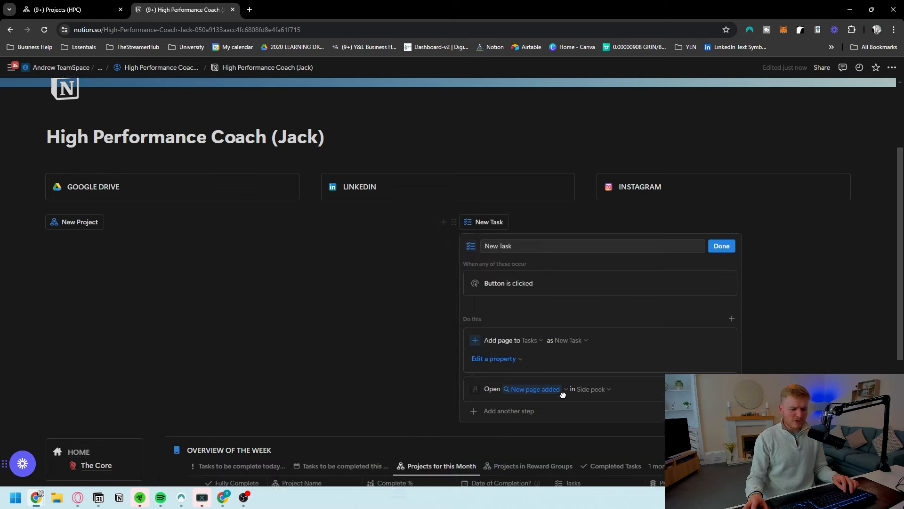
# Add a confirmation action to the New Task button with the message "Do you want to add a new Task?".
pyautogui.scroll(-1, 542, 391)
pyautogui.click(511, 389)
pyautogui.click(511, 344)
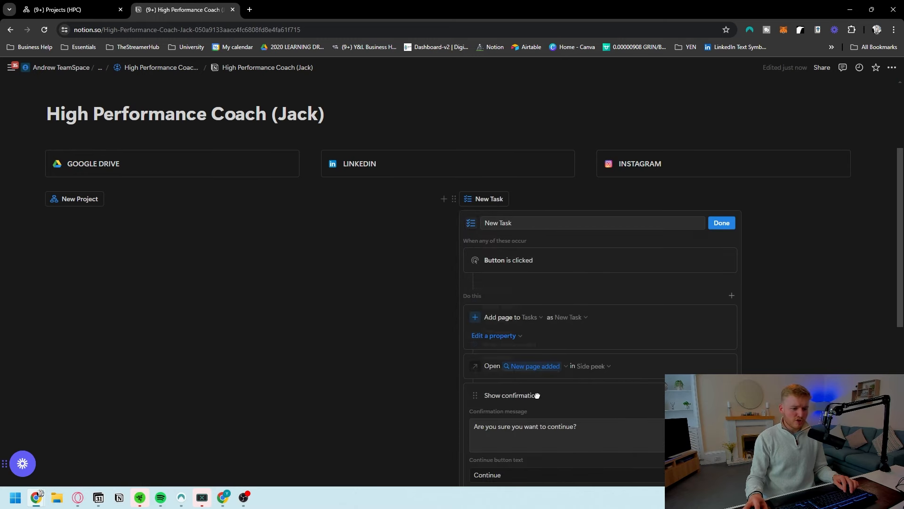
pyautogui.click(529, 433)
pyautogui.moveTo(603, 428); pyautogui.dragTo(454, 424)
pyautogui.write('Do ')
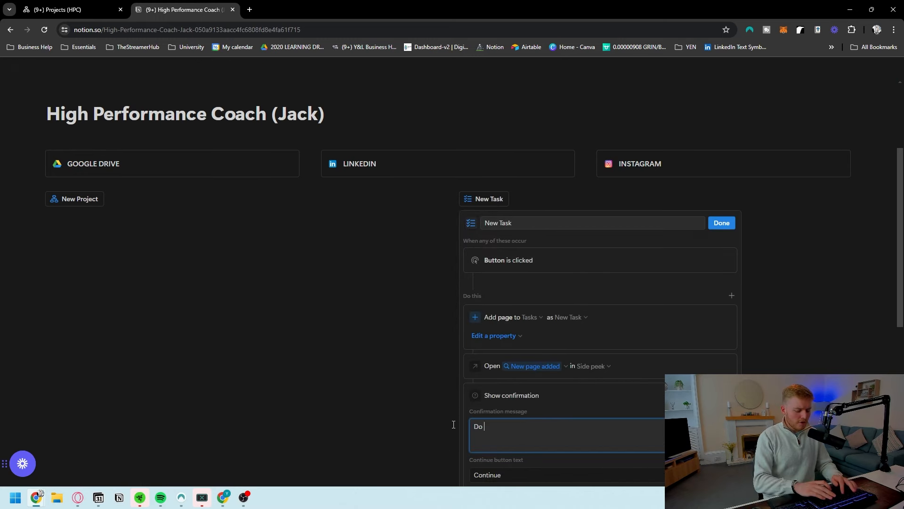
pyautogui.write('you want to add a new ')
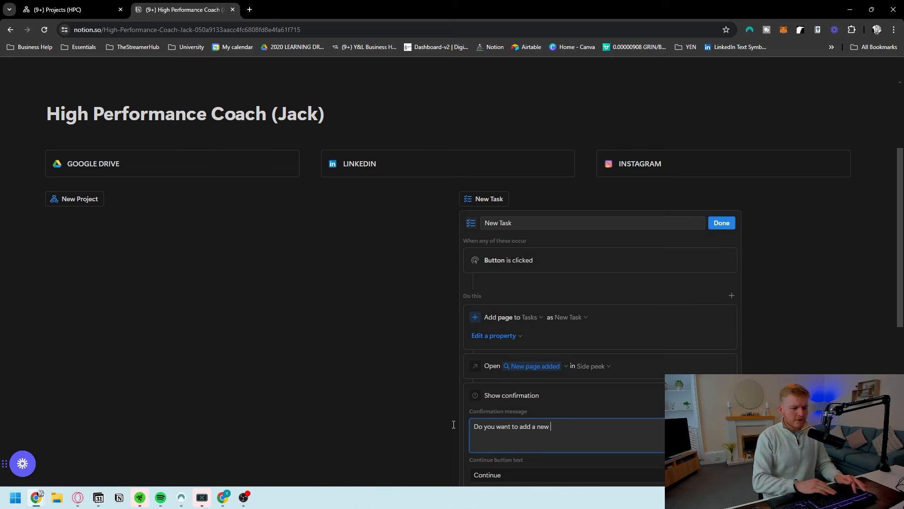
pyautogui.write('Task?')
# Place the confirmation ahead of the New Task button's other actions and save the button.
pyautogui.scroll(-2, 730, 164)
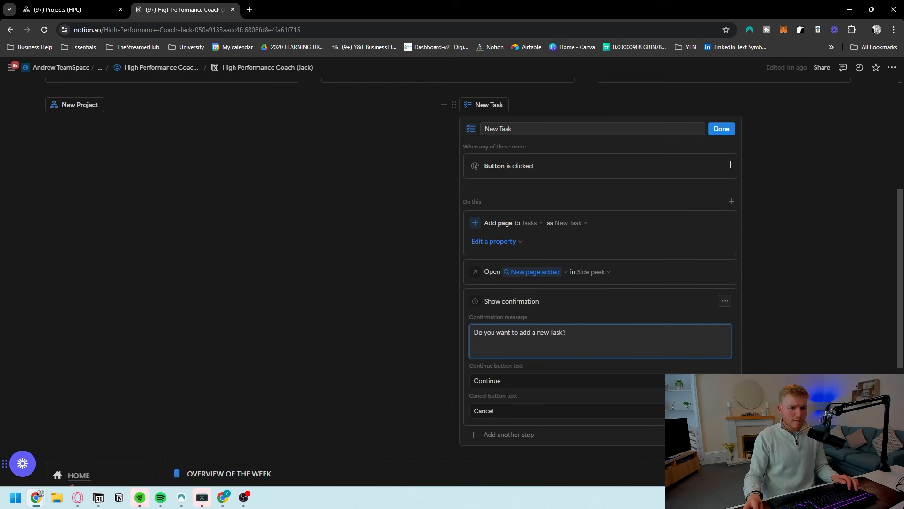
pyautogui.moveTo(475, 301); pyautogui.dragTo(475, 214)
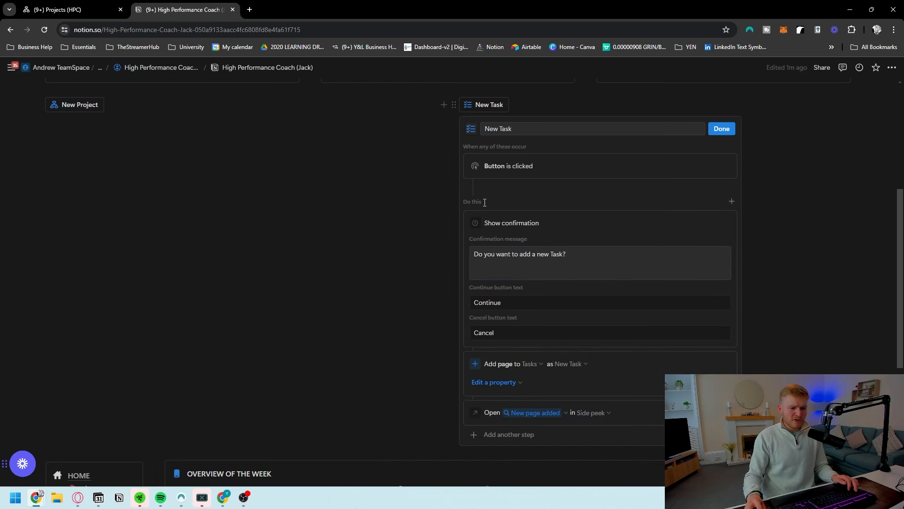
pyautogui.click(718, 128)
pyautogui.scroll(2, 470, 319)
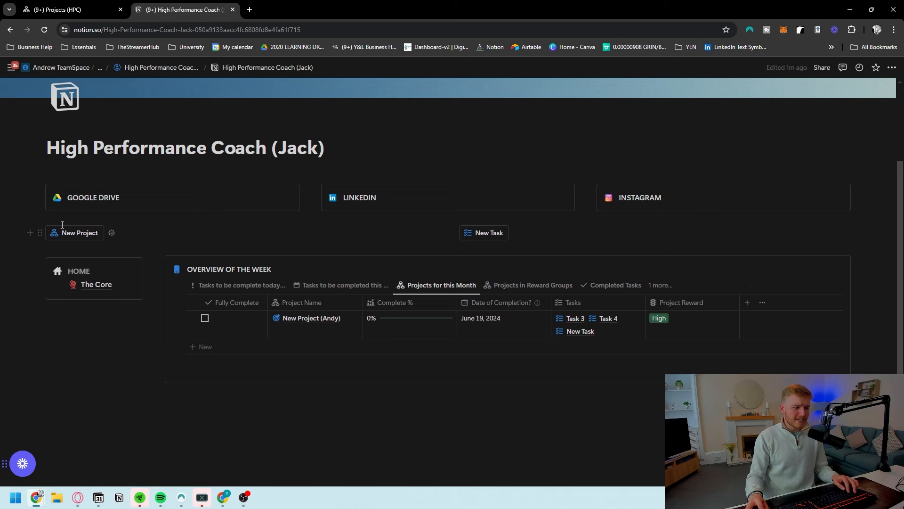
# Run the New Project button, confirm adding the project, and look over the new project page.
pyautogui.click(78, 236)
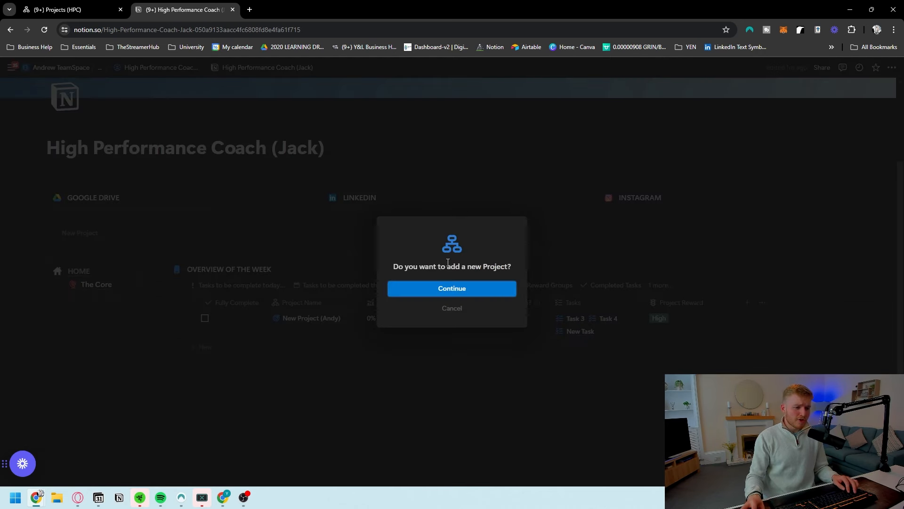
pyautogui.click(471, 294)
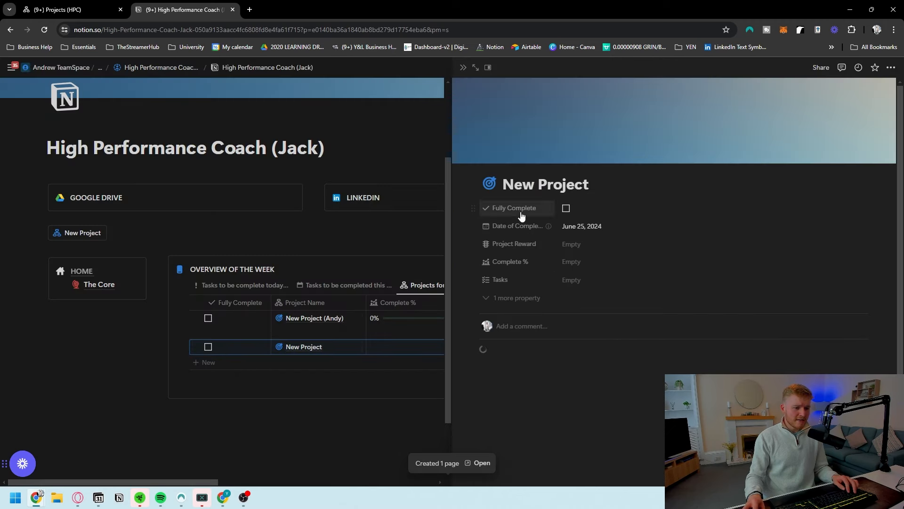
pyautogui.scroll(-2, 589, 306)
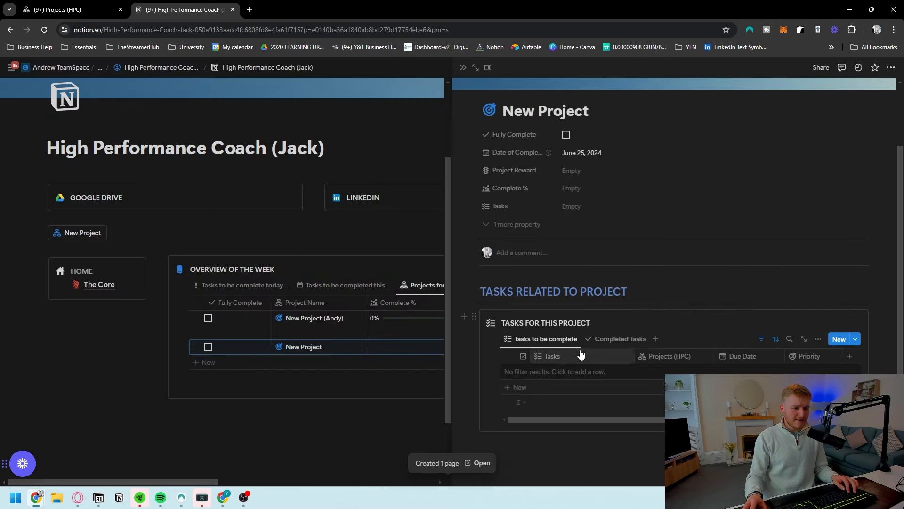
pyautogui.scroll(1, 610, 314)
pyautogui.scroll(-1, 611, 312)
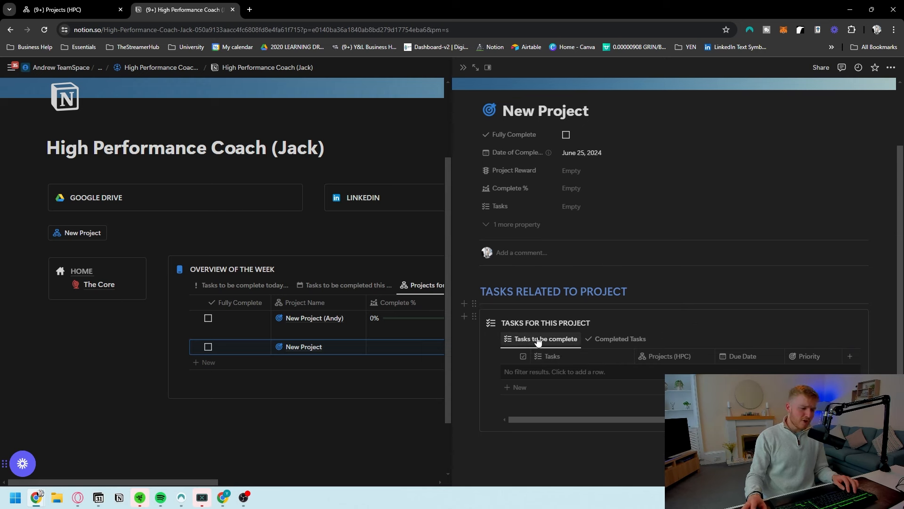
# Add a New Task under Tasks for This Project and rename the project "New Project (Gaming)".
pyautogui.click(517, 387)
pyautogui.press('Return')
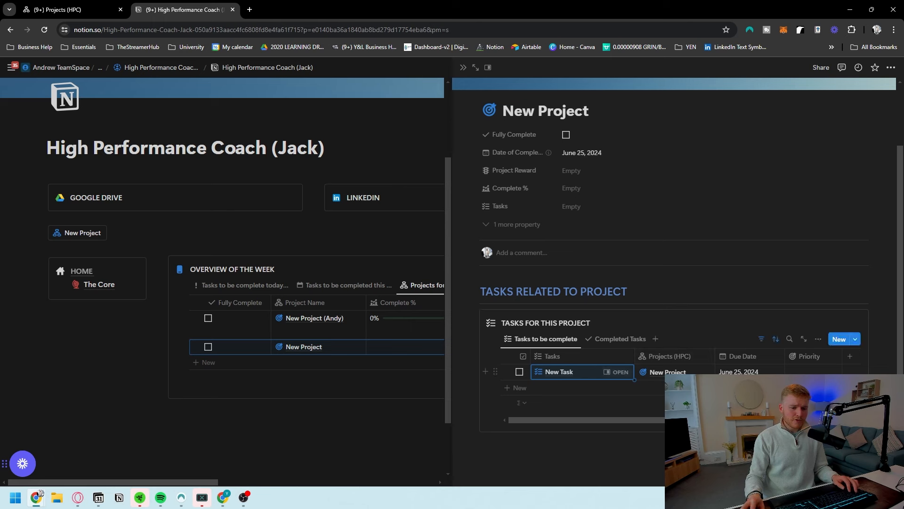
pyautogui.click(601, 115)
pyautogui.write('(')
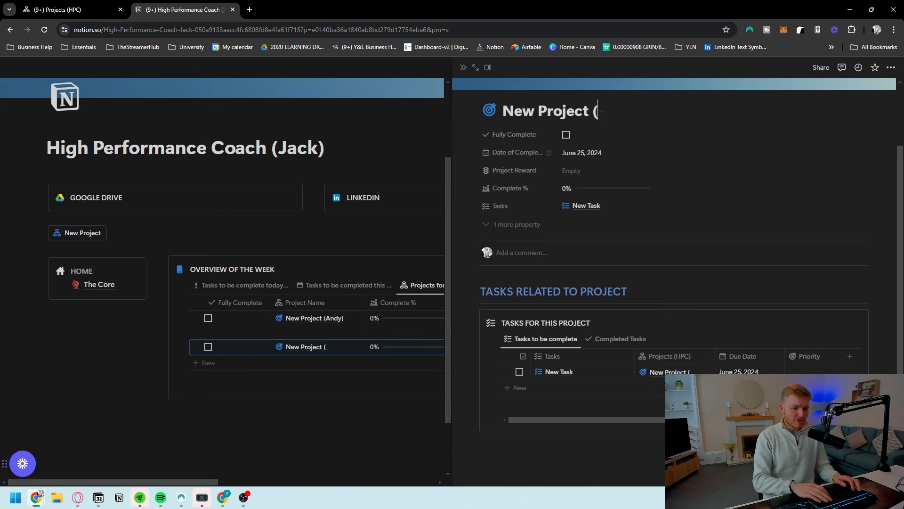
pyautogui.write('Gaming)')
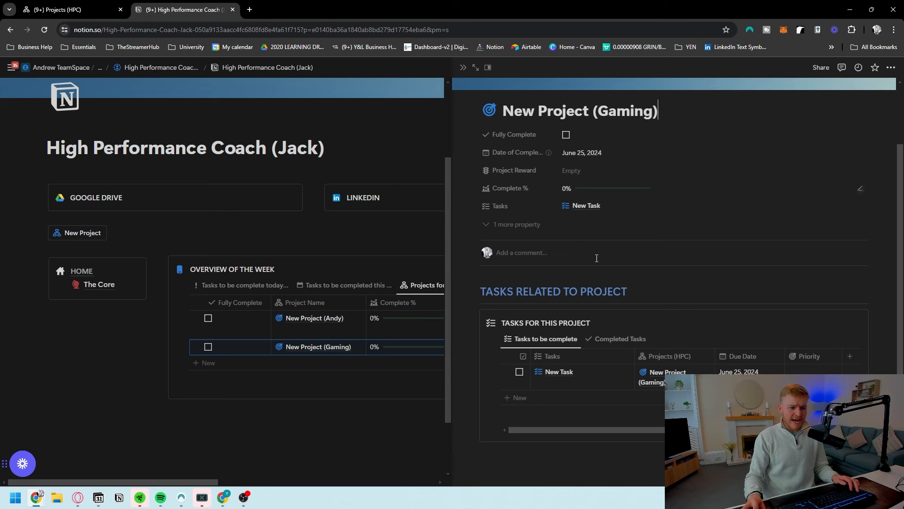
# Set the Gaming project's new task to Attack List priority and mark it complete.
pyautogui.click(794, 373)
pyautogui.click(807, 404)
pyautogui.click(520, 372)
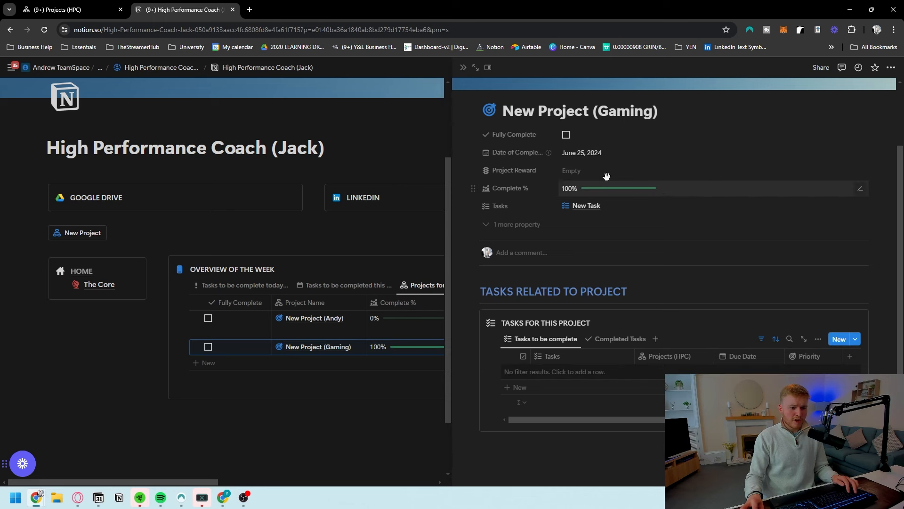
# Set the Gaming project's Project Reward to High and uncheck its task in the Completed Tasks view, returning to Tasks to be complete.
pyautogui.click(584, 172)
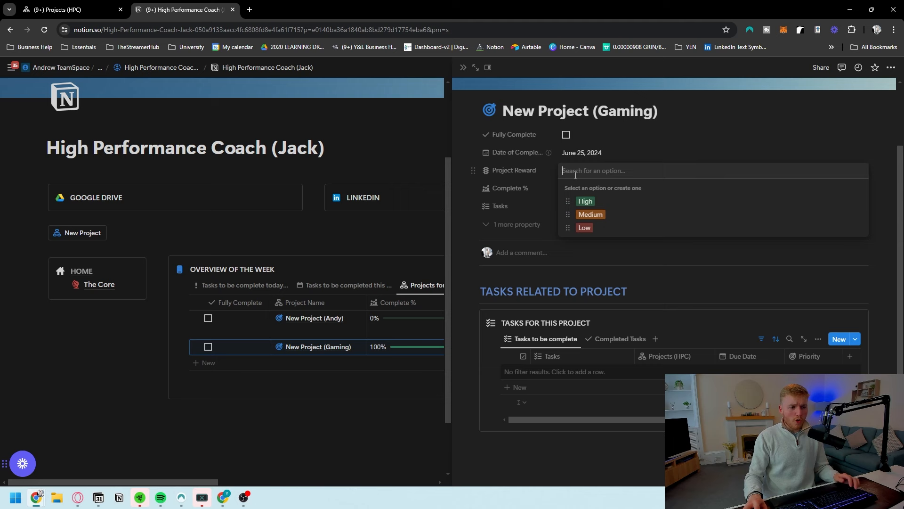
pyautogui.click(585, 199)
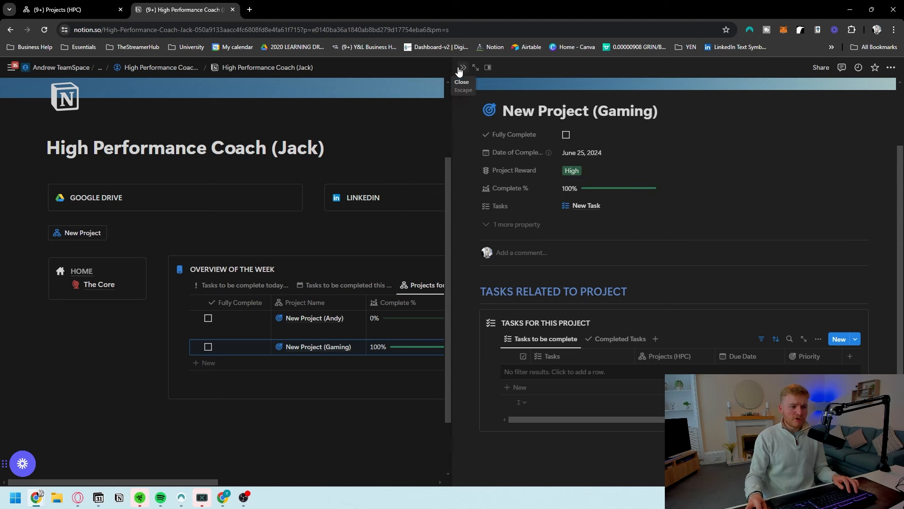
pyautogui.click(607, 338)
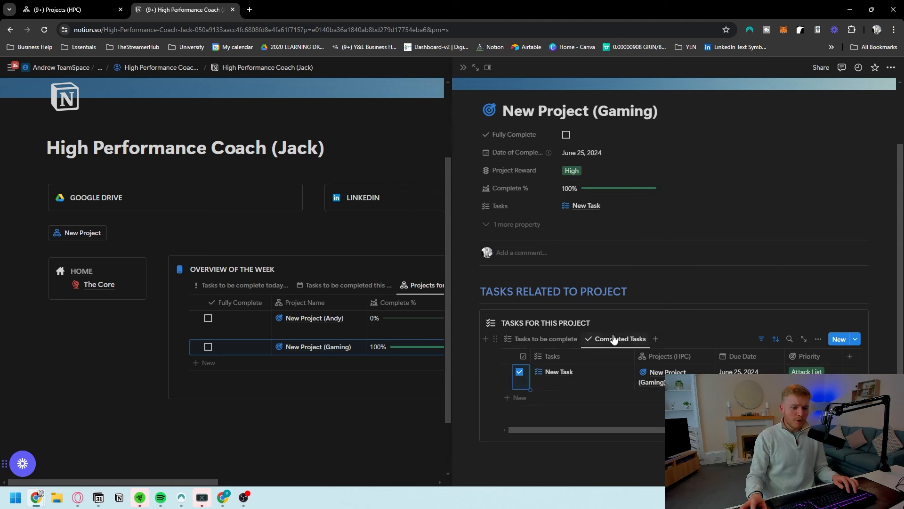
pyautogui.click(520, 375)
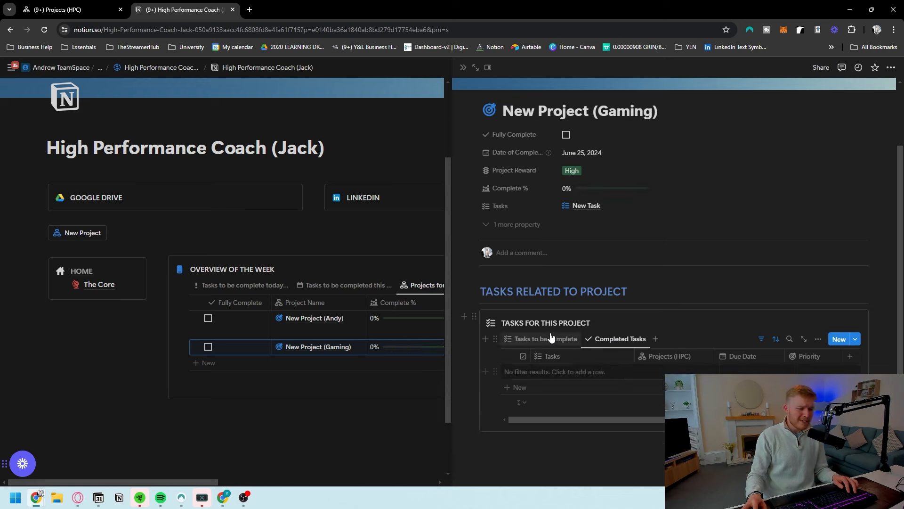
pyautogui.click(547, 339)
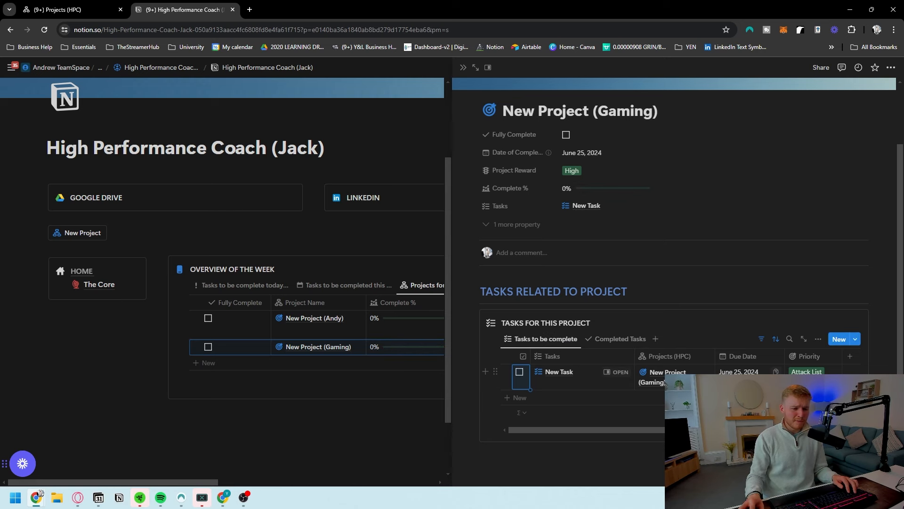
# Set the Gaming task's due date to June 5, 2024 and close the project's side peek.
pyautogui.click(739, 372)
pyautogui.click(763, 207)
pyautogui.press('Escape')
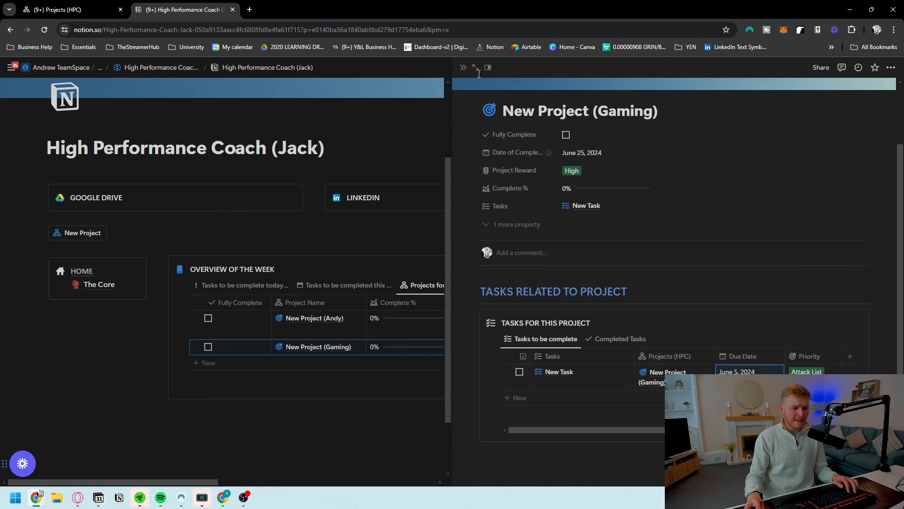
pyautogui.click(464, 68)
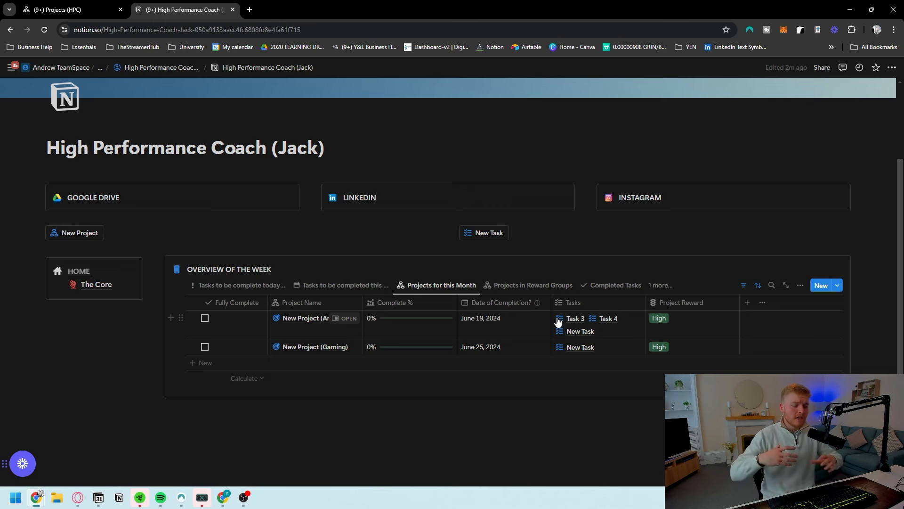
# Show the dashboard's view of tasks to be complete today, and open the Progress Report database from The Core.
pyautogui.click(260, 286)
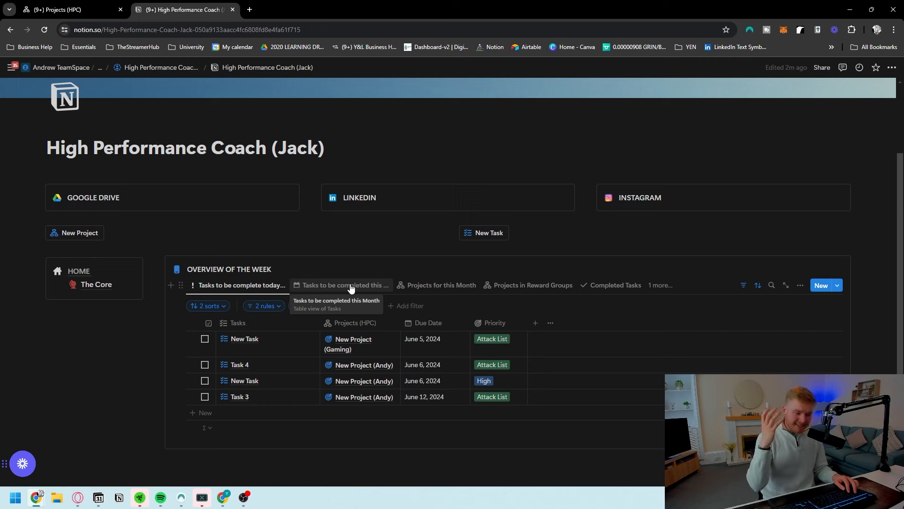
pyautogui.click(96, 284)
pyautogui.click(264, 335)
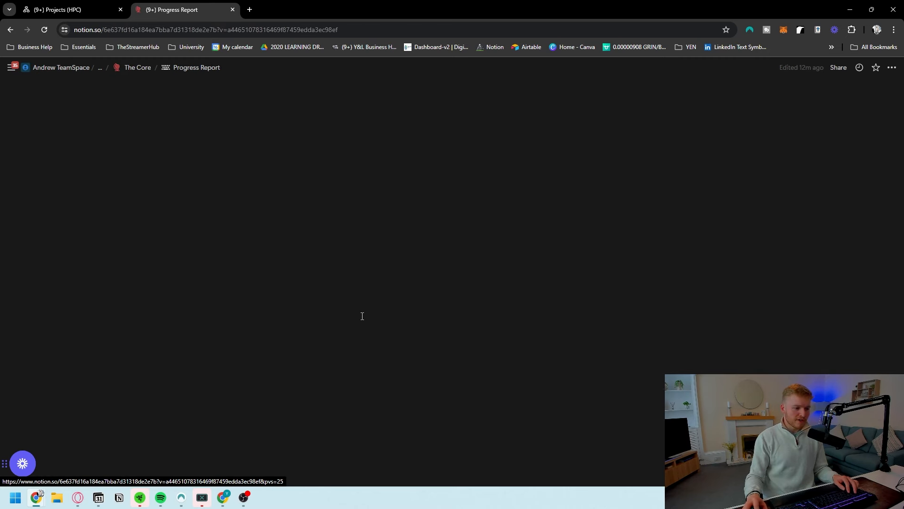
# Fill the report's Notes with separate lines for "Progress that was made:", "Next Steps for me" and "Next steps for client".
pyautogui.click(333, 257)
pyautogui.write('Progress that was ')
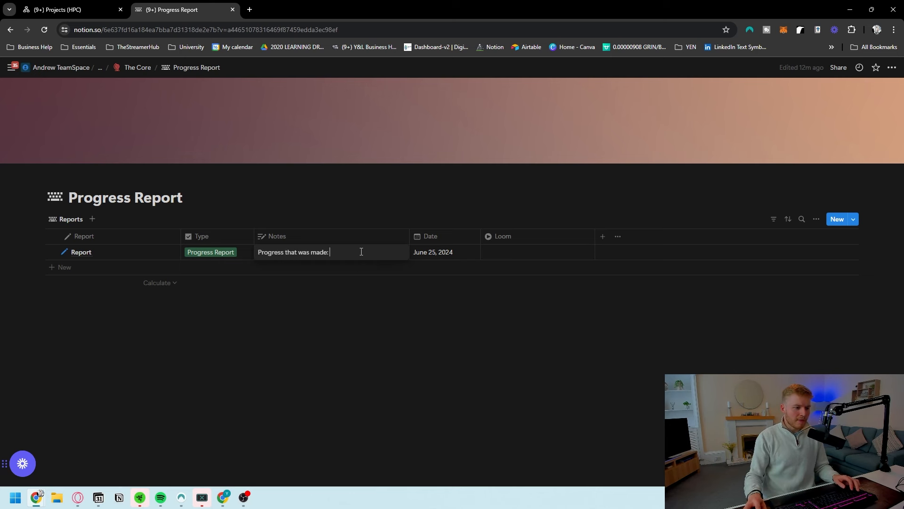
pyautogui.write('made:')
pyautogui.hotkey('shift', 'Return')
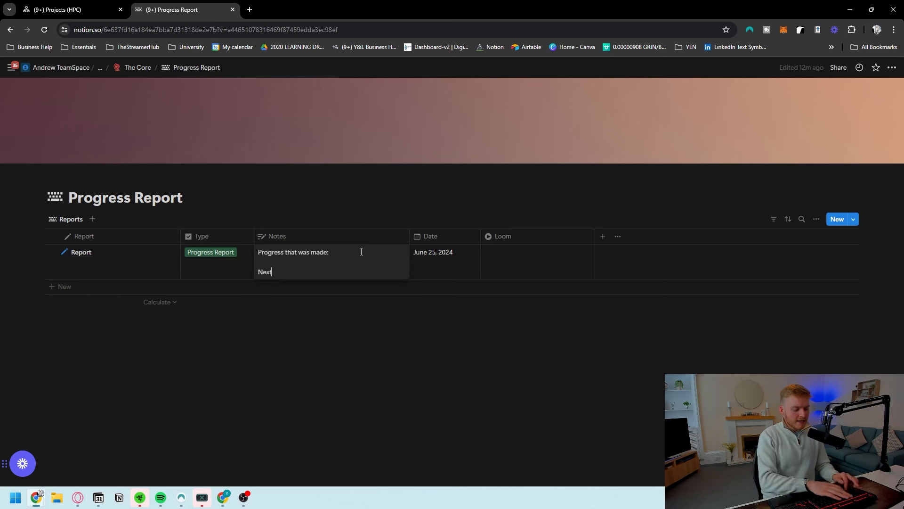
pyautogui.hotkey('shift', 'Return')
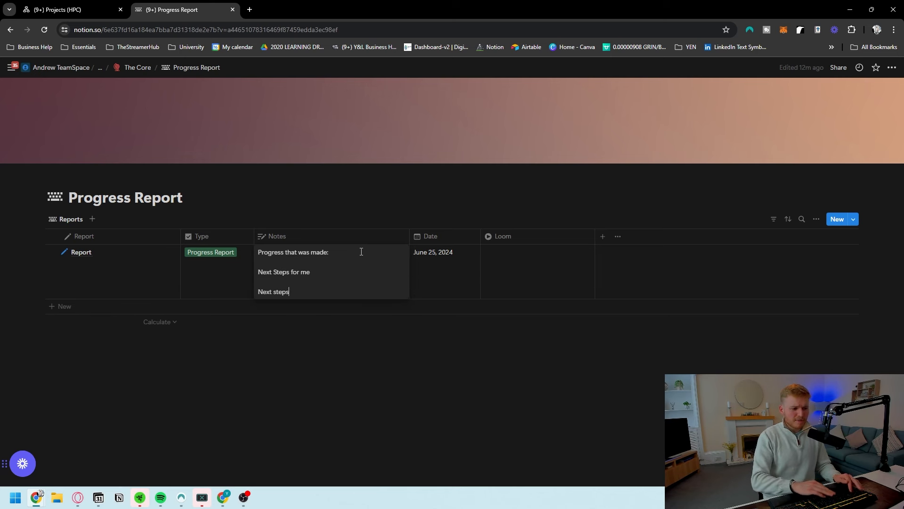
pyautogui.write('Next steps for client')
pyautogui.hotkey('shift', 'Return')
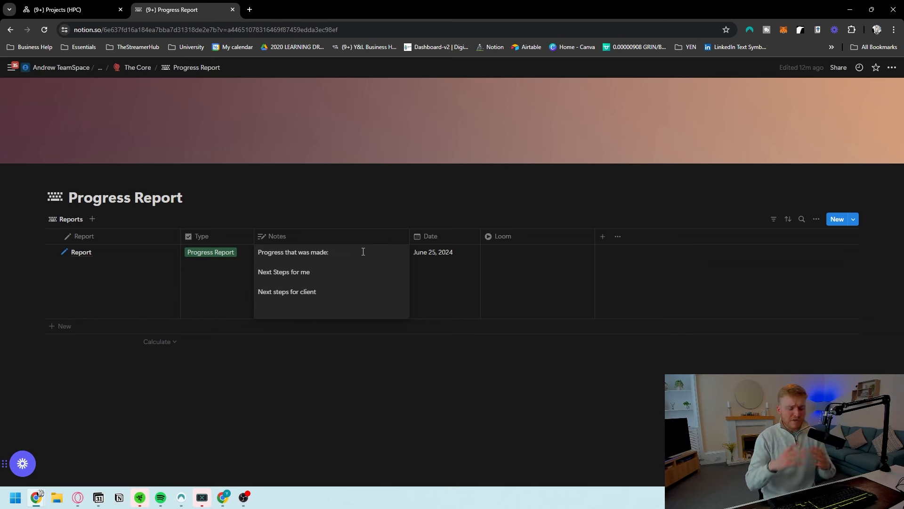
pyautogui.click(568, 263)
pyautogui.press('Escape')
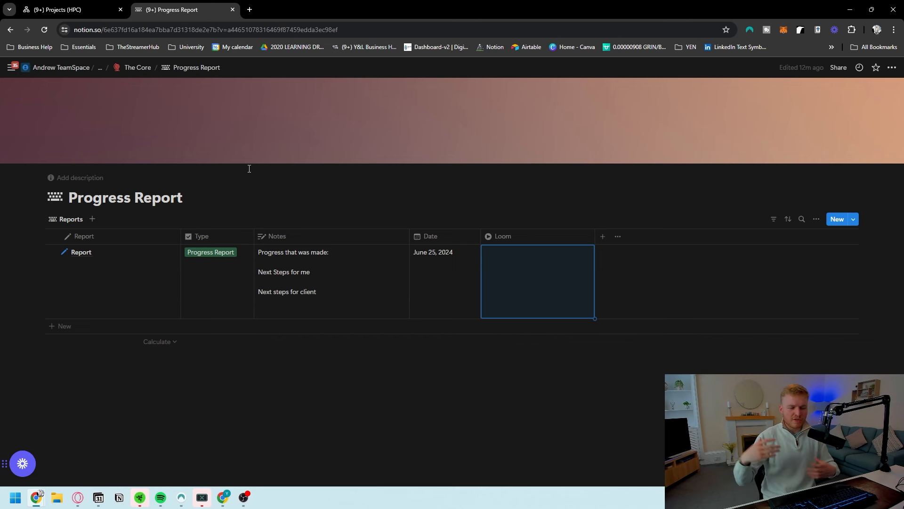
# Return to the High Performance Coach dashboard and review this month's tasks and the Projects for this Month view.
pyautogui.click(131, 73)
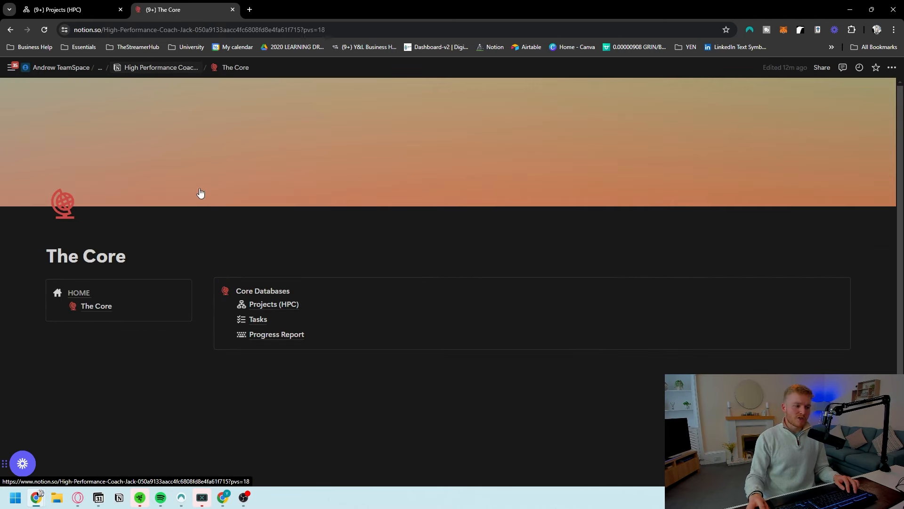
pyautogui.scroll(-3, 266, 313)
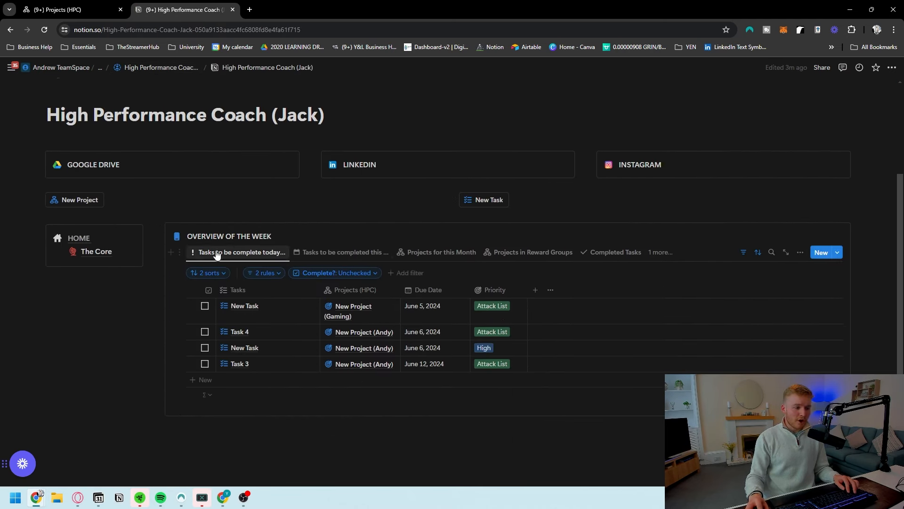
pyautogui.click(341, 253)
pyautogui.click(446, 253)
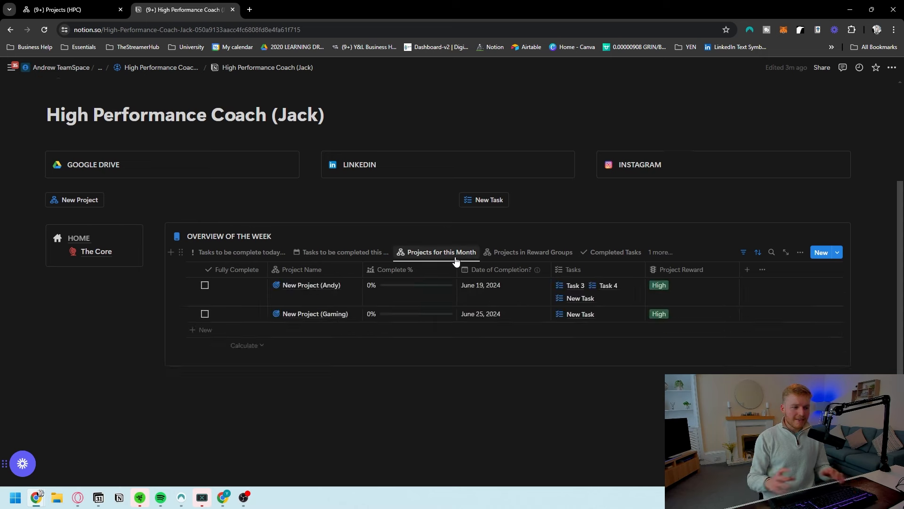
pyautogui.scroll(2, 470, 262)
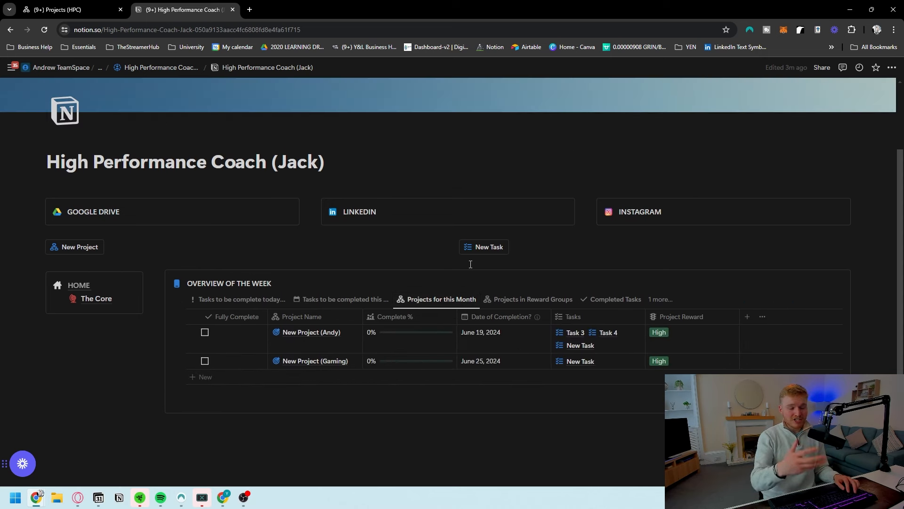